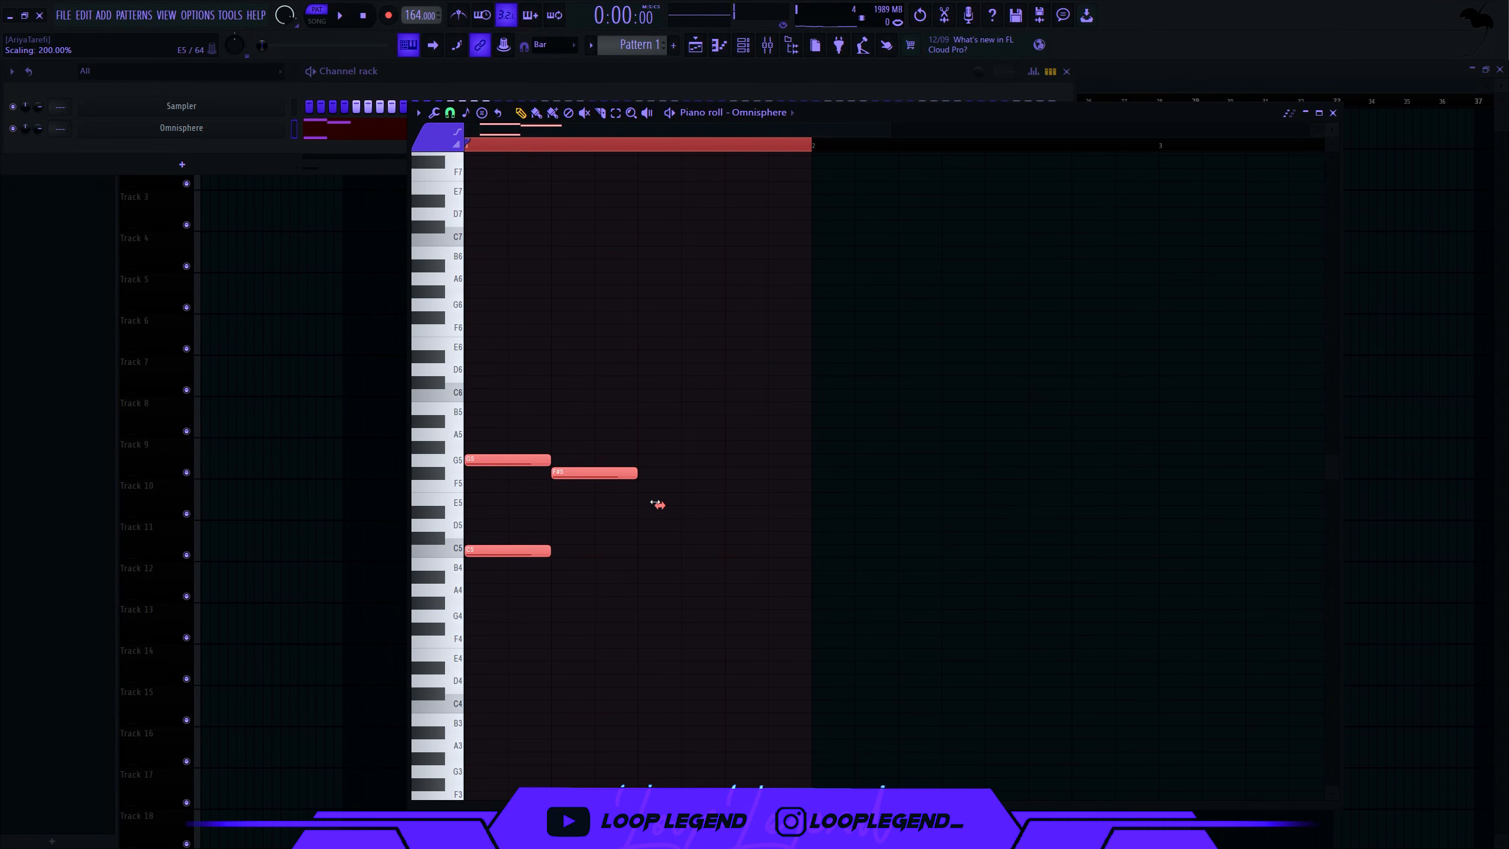
- Draw the Omnisphere melody notes, adding C5, higher notes, a C6 and a D5
{"action": "key", "text": "space"}
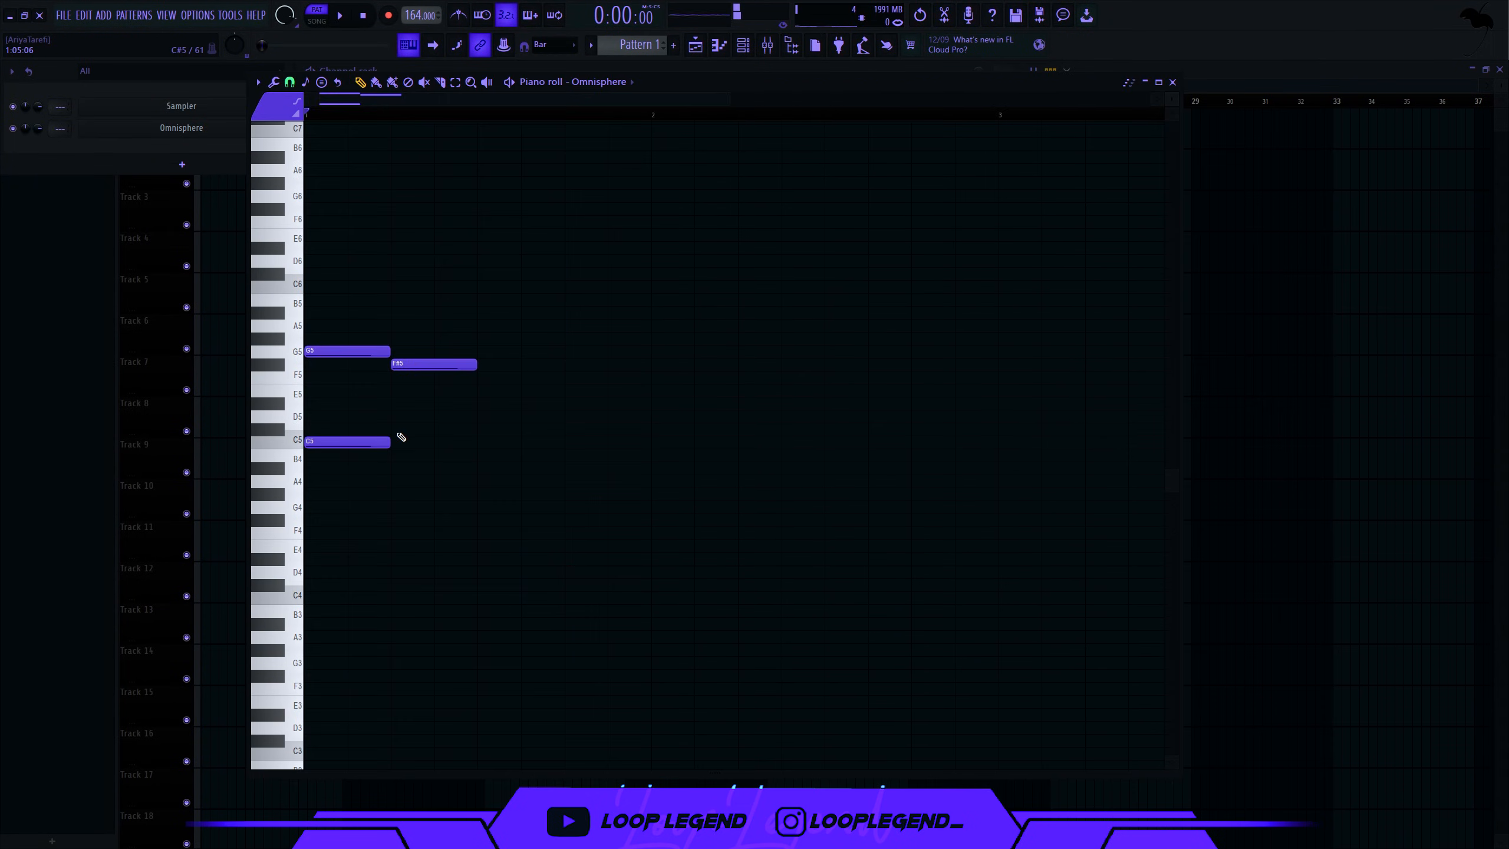
{"action": "left_click", "coordinate": [397, 426]}
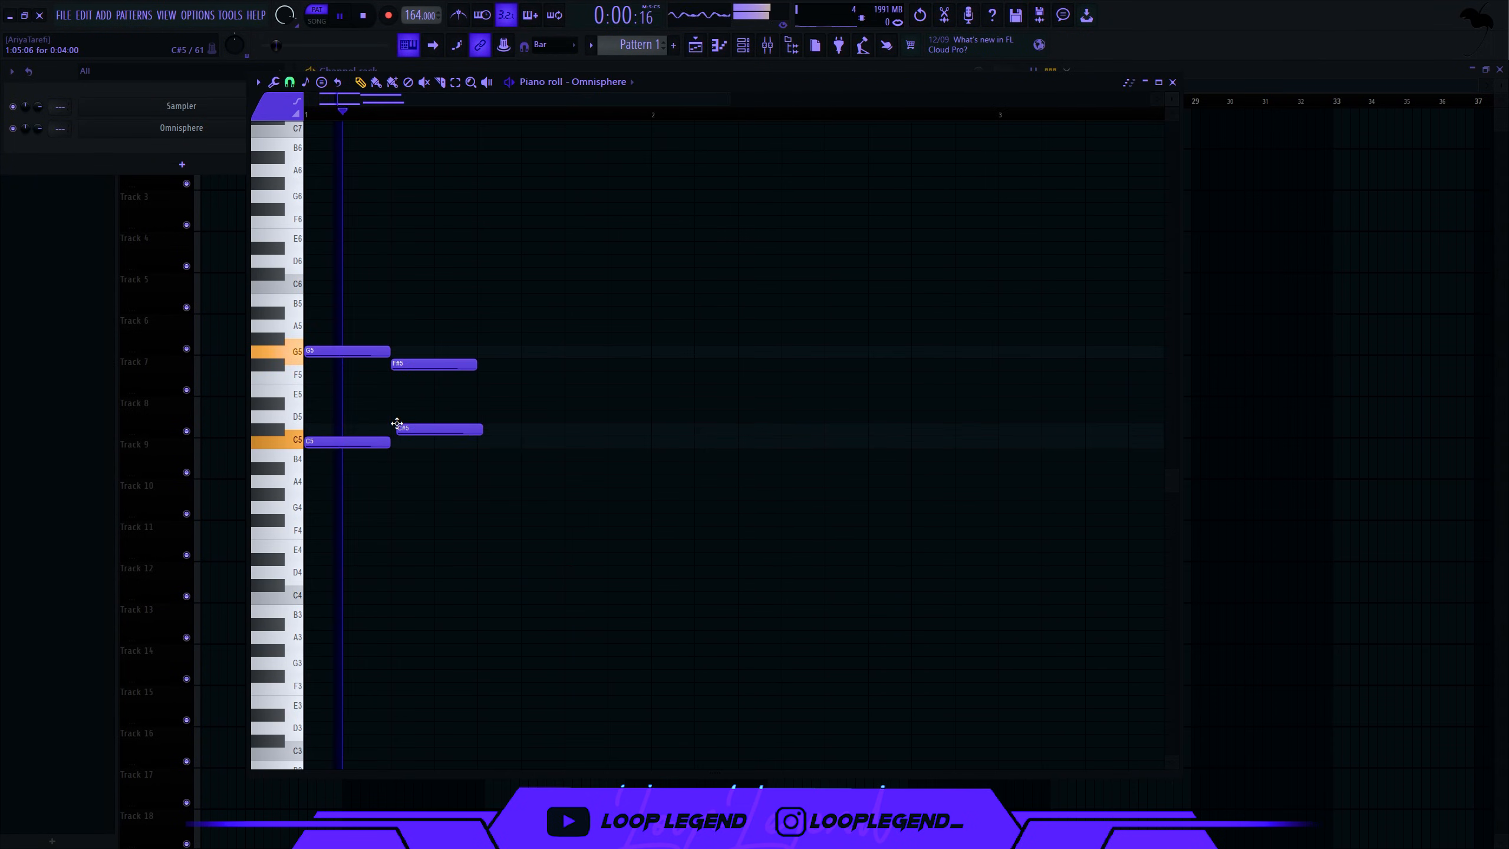
{"action": "left_click_drag", "start_coordinate": [395, 436], "coordinate": [394, 448]}
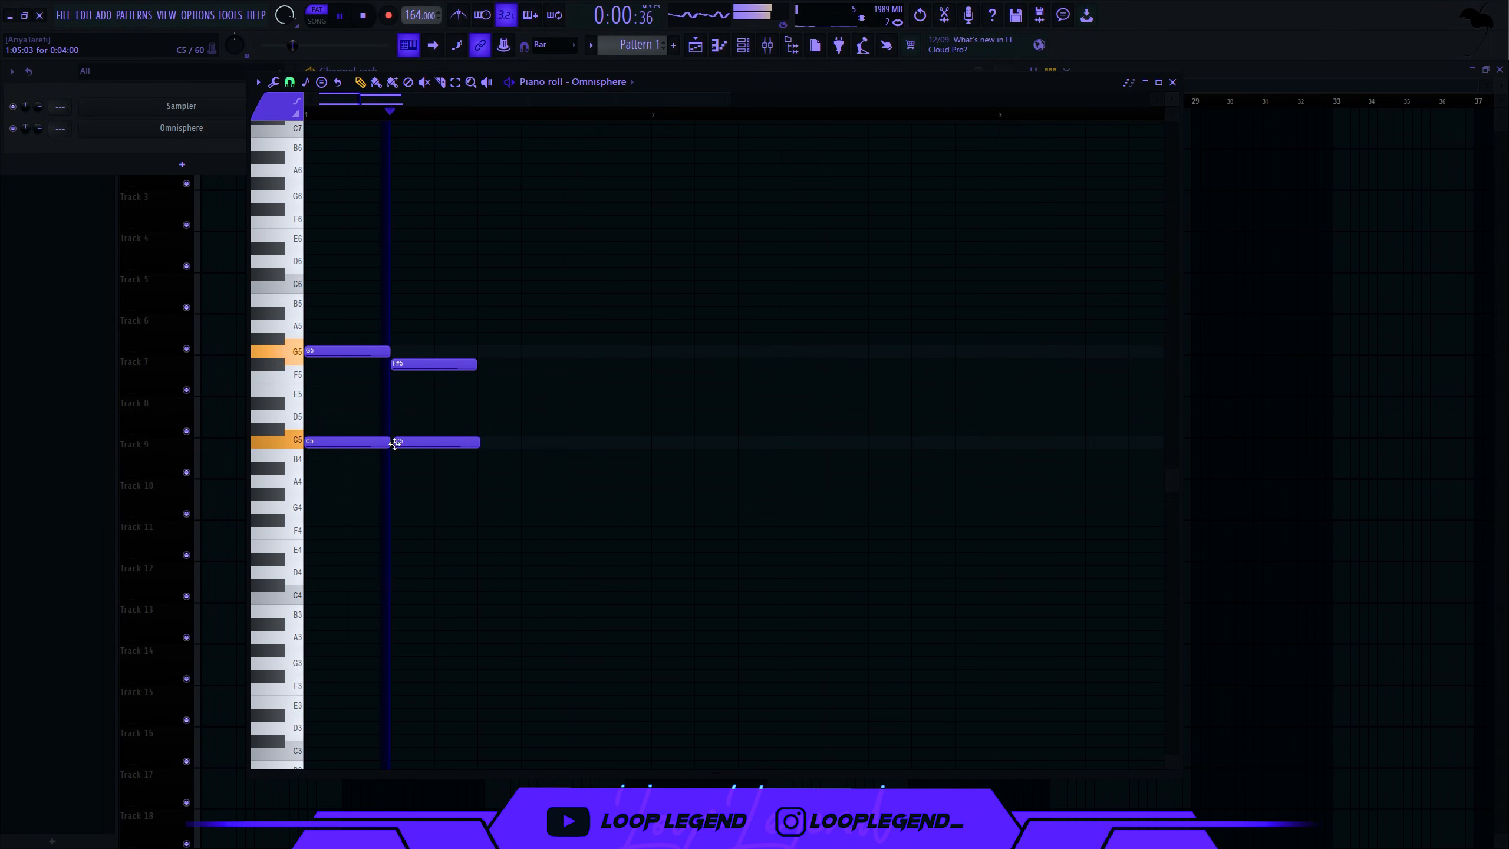
{"action": "left_click", "coordinate": [487, 352]}
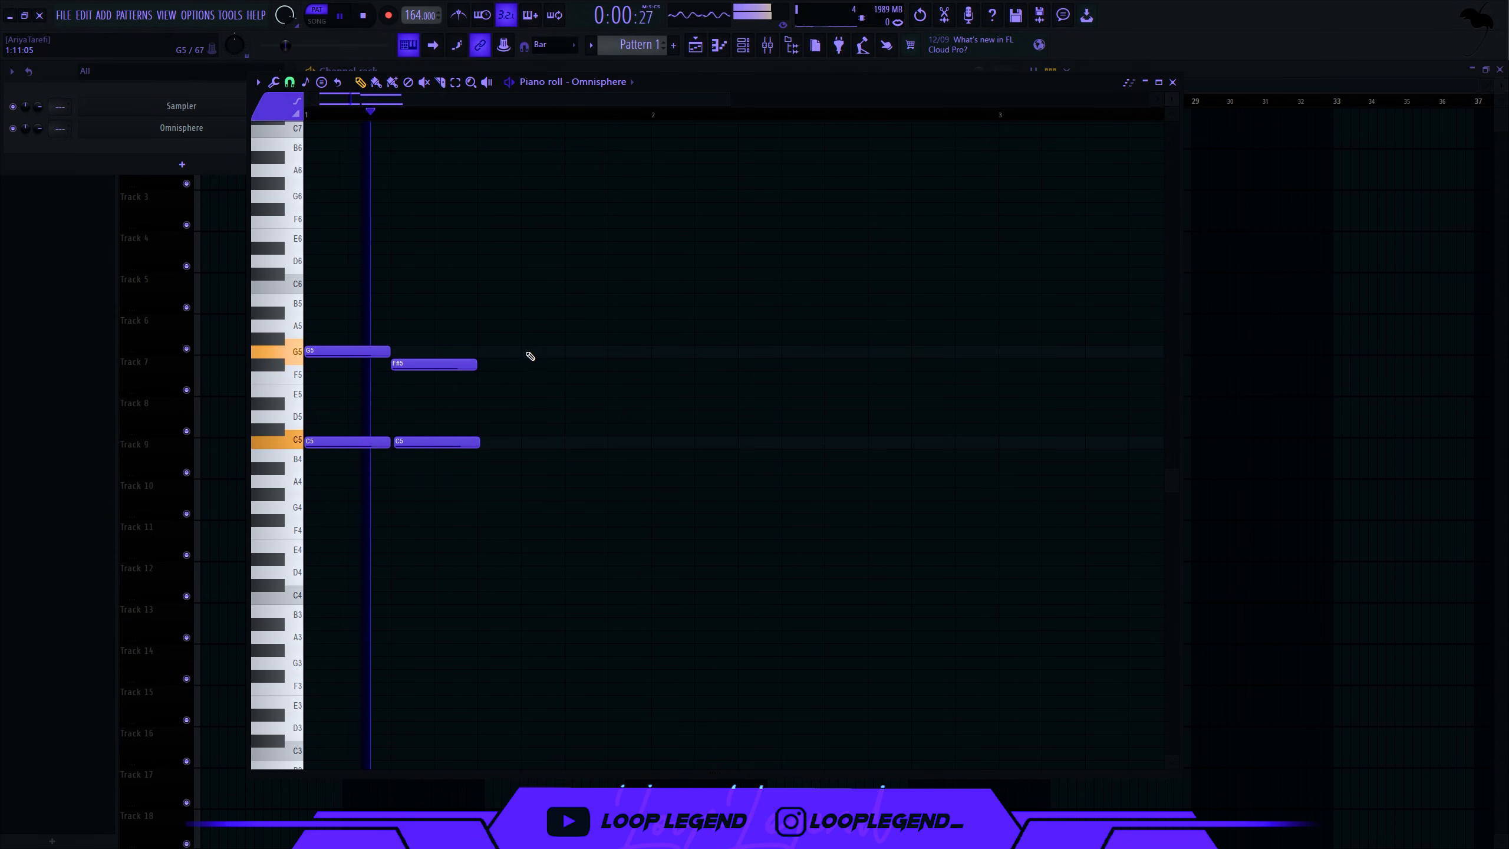
{"action": "left_click", "coordinate": [528, 324]}
{"action": "left_click", "coordinate": [526, 287]}
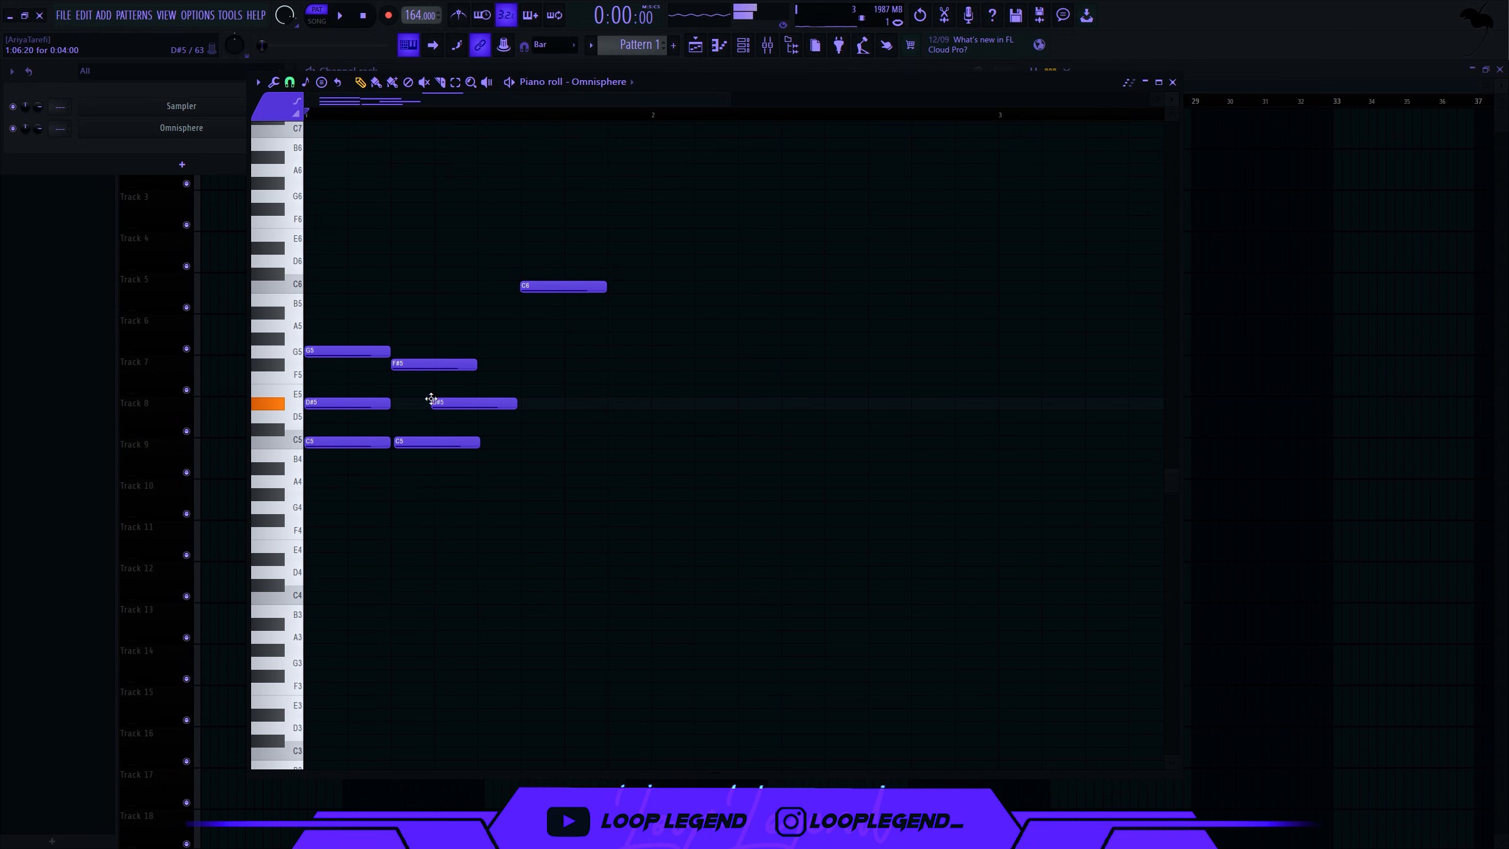
{"action": "left_click", "coordinate": [591, 415]}
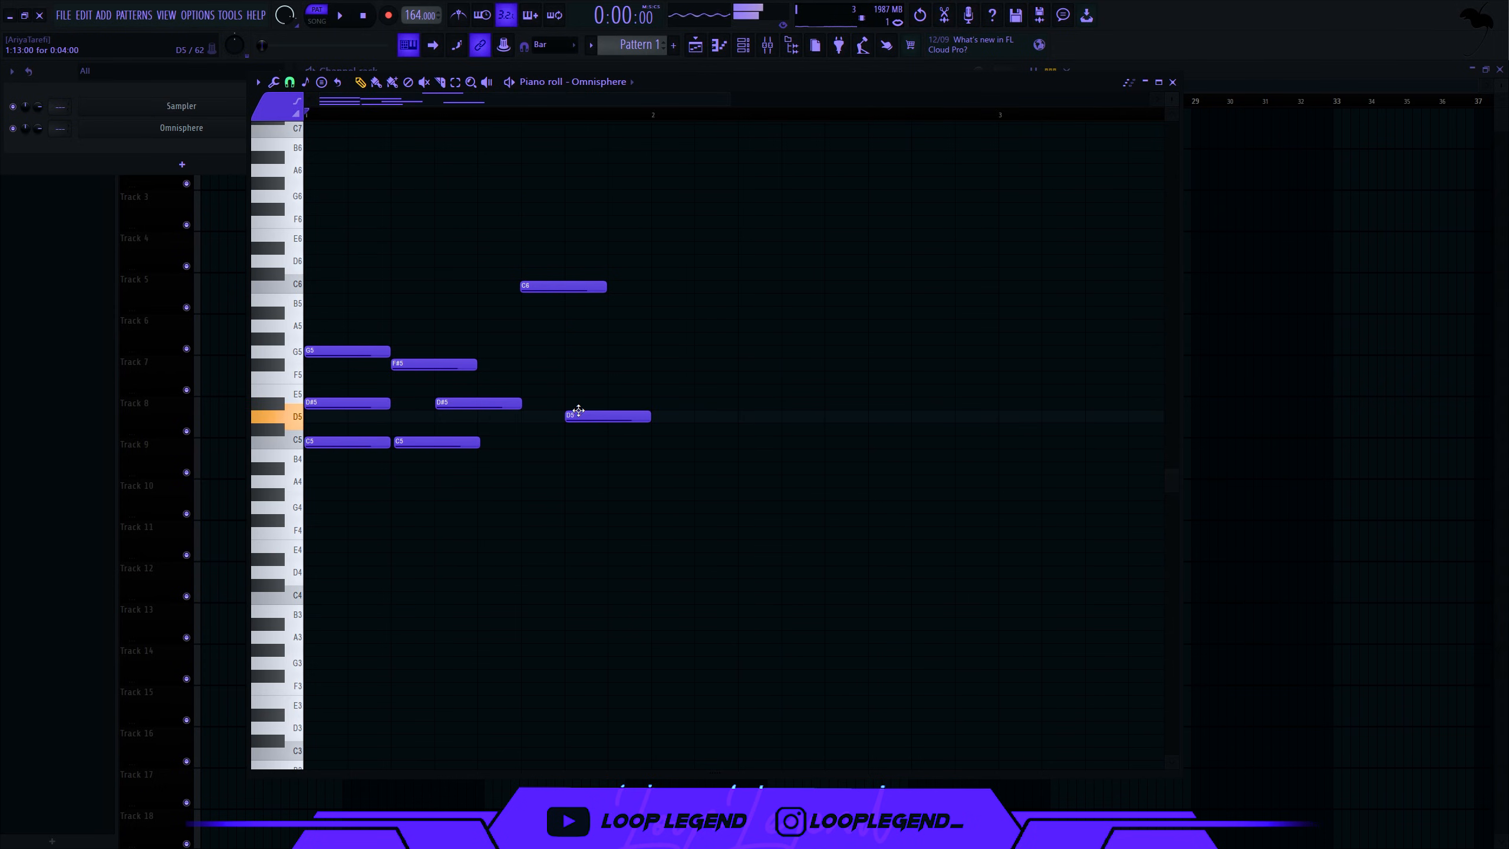
- Duplicate the whole melody bar into bar 2 with Ctrl+B
{"action": "key", "text": "space"}
{"action": "key", "text": "ctrl+b"}
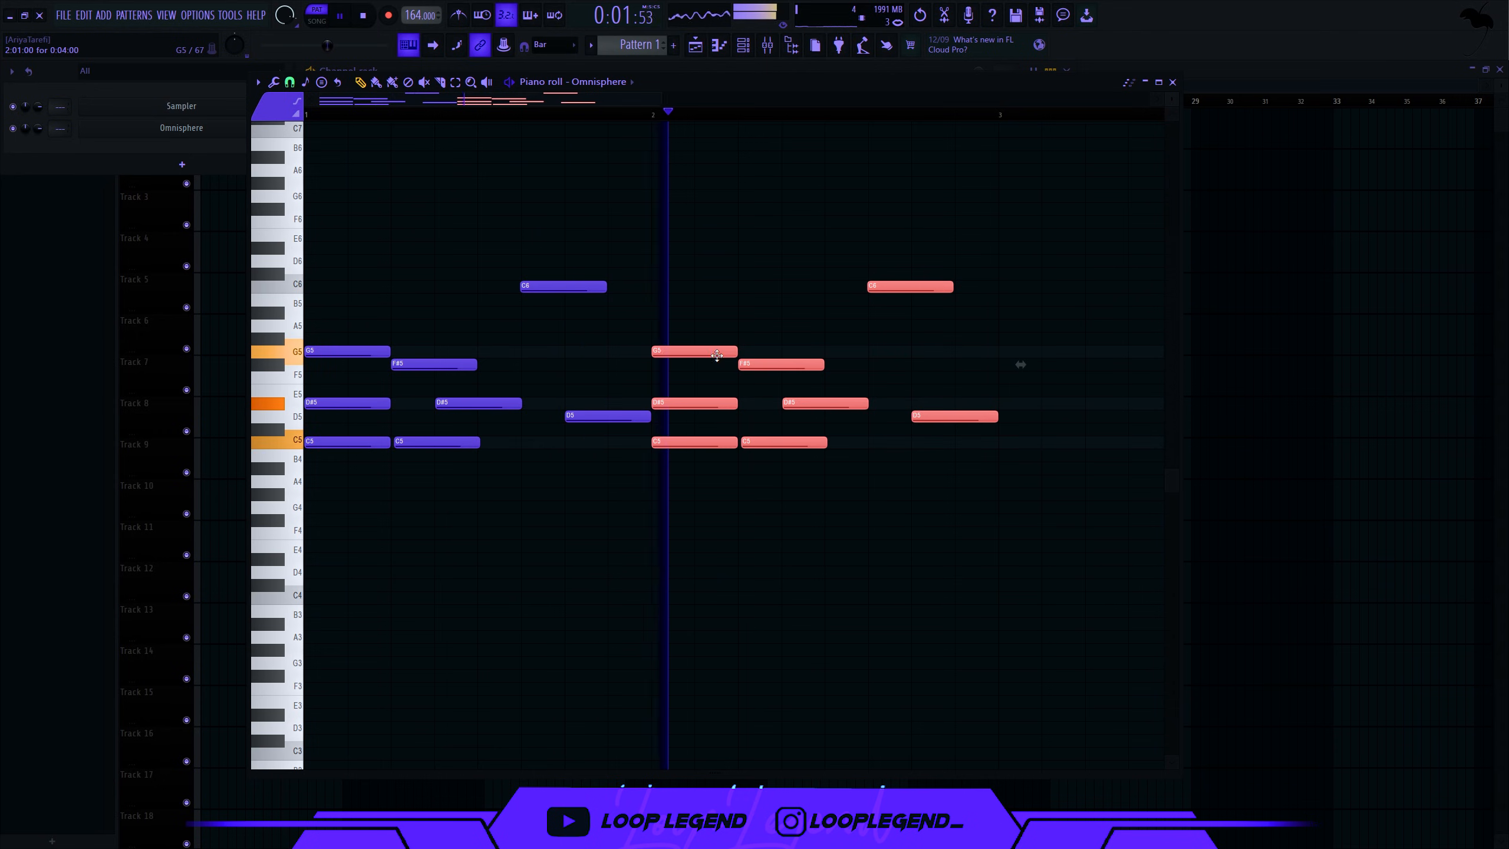
{"action": "scroll", "coordinate": [703, 352], "scroll_direction": "down", "scroll_amount": 3}
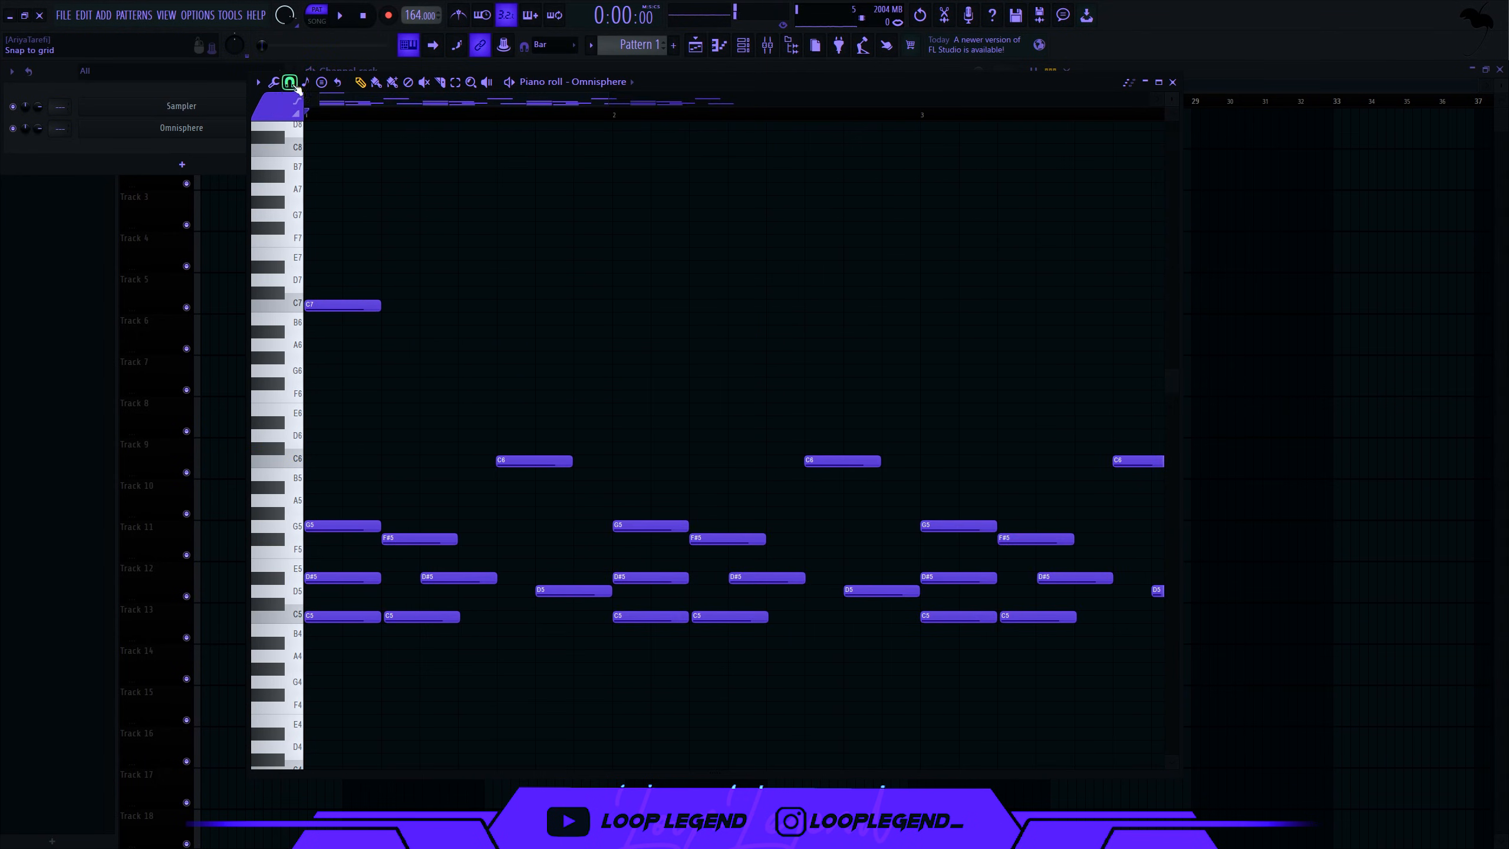
- Change the piano roll snap value and audition the melody
{"action": "left_click", "coordinate": [289, 81]}
{"action": "left_click", "coordinate": [309, 251]}
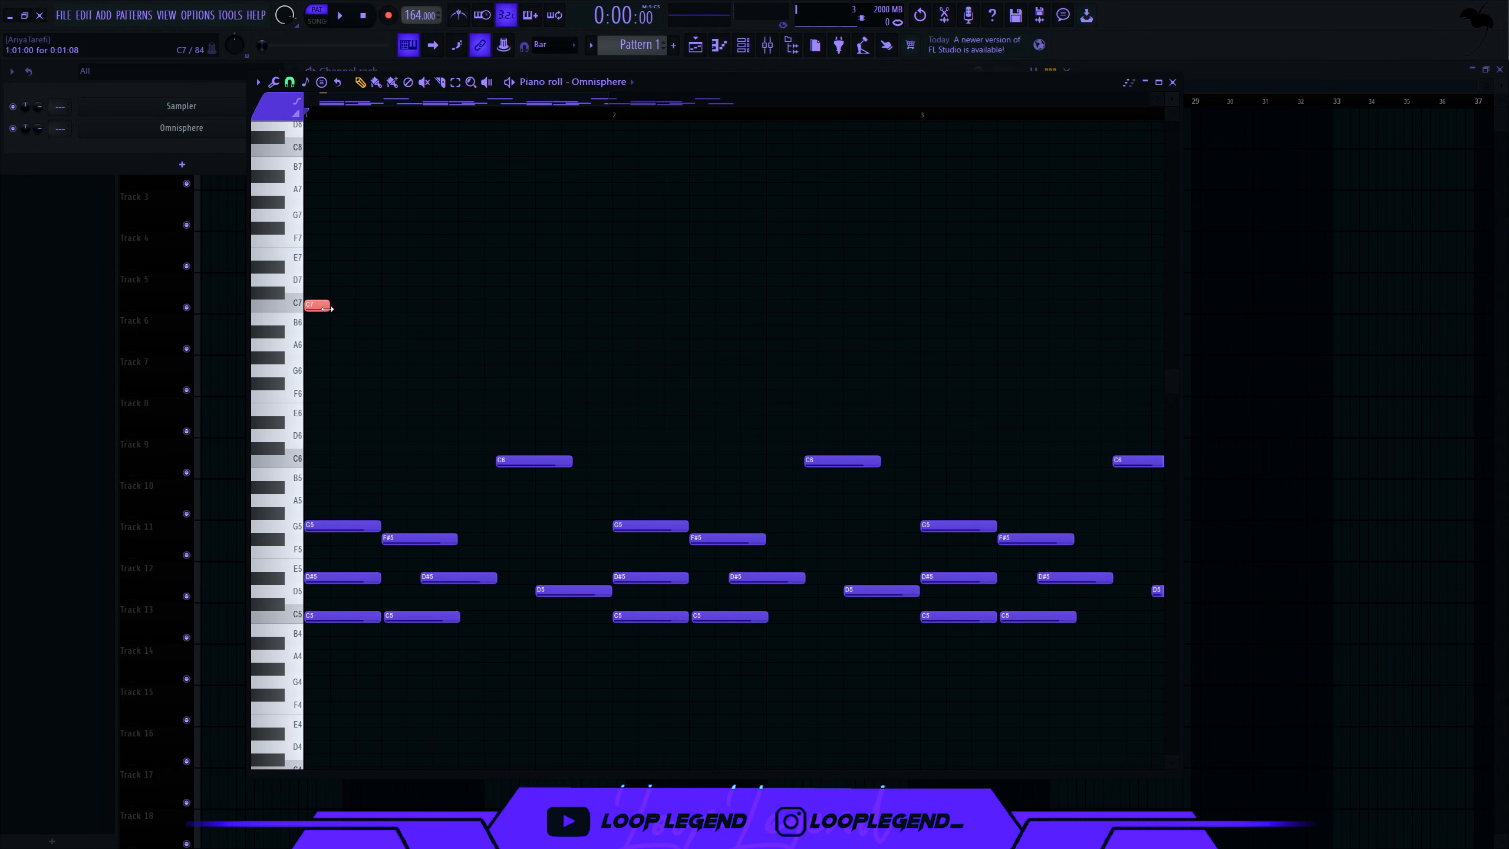
{"action": "key", "text": "space"}
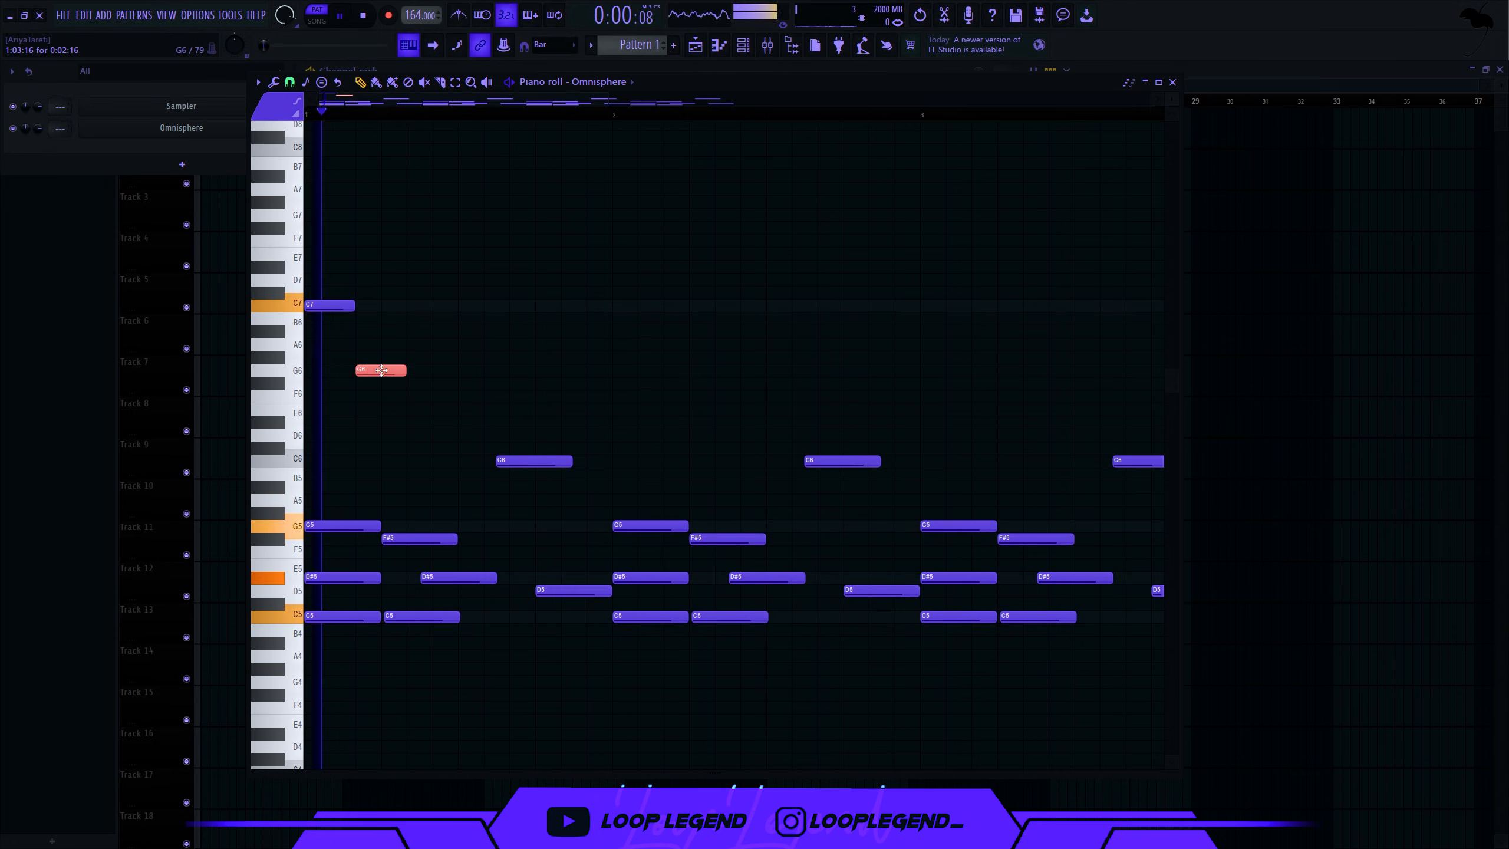
{"action": "key", "text": "space"}
- Duplicate the C7 and G6 pair and retune the copies, ending on a high D#7
{"action": "left_click_drag", "start_coordinate": [425, 247], "coordinate": [307, 381]}
{"action": "key", "text": "ctrl+b"}
{"action": "left_click_drag", "start_coordinate": [507, 358], "coordinate": [570, 451]}
{"action": "key", "text": "shift+Down"}
{"action": "key", "text": "shift+Down"}
{"action": "key", "text": "shift+Up"}
{"action": "key", "text": "shift+Up"}
{"action": "key", "text": "ctrl+Up"}
{"action": "key", "text": "shift+Down"}
{"action": "key", "text": "shift+Down"}
{"action": "key", "text": "shift+Down"}
{"action": "key", "text": "shift+Down"}
{"action": "key", "text": "shift+Down"}
{"action": "key", "text": "space"}
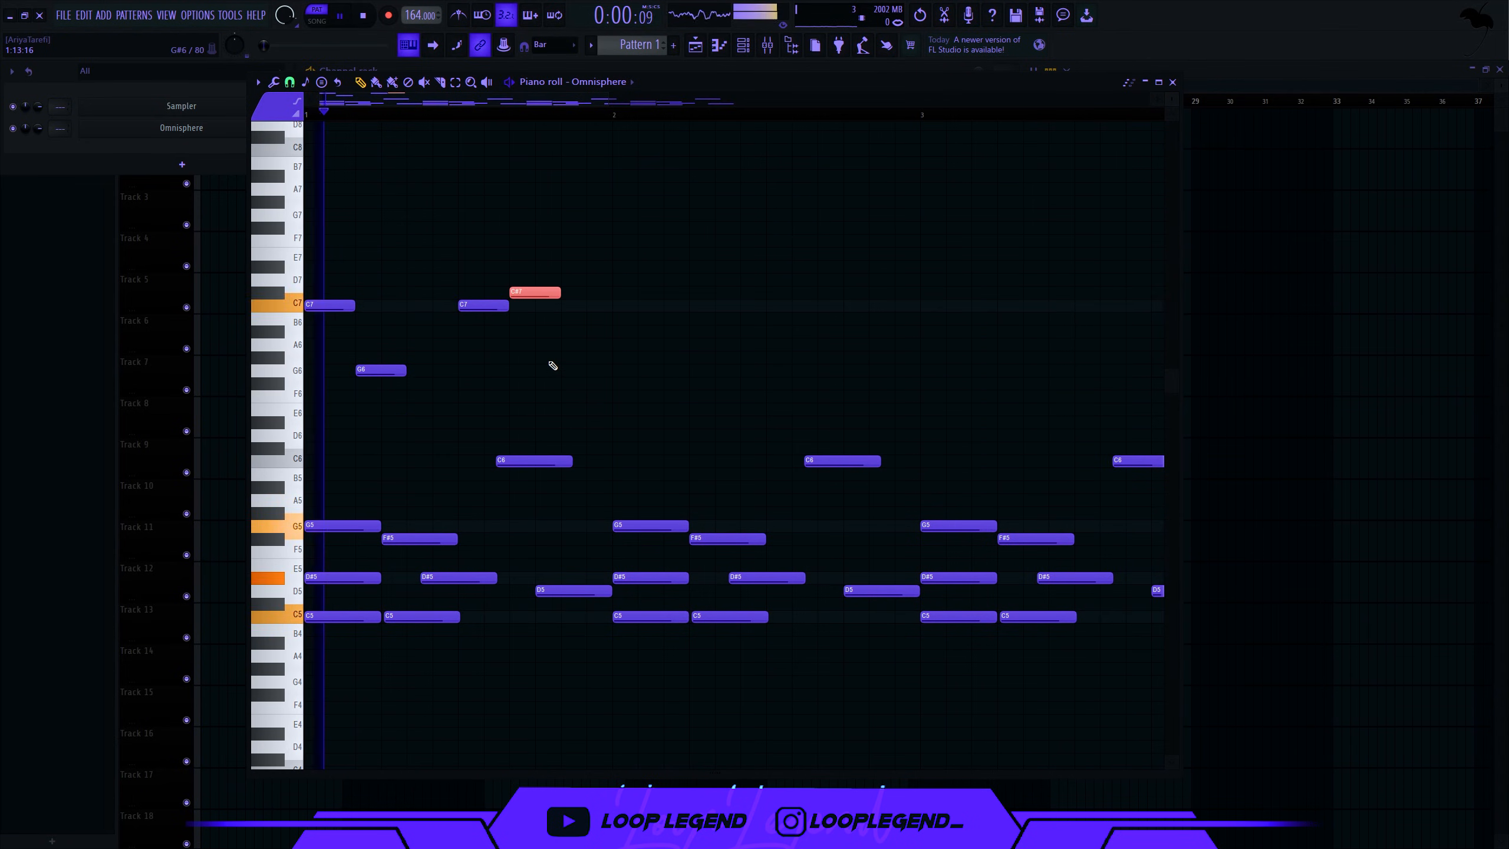
{"action": "key", "text": "shift+Up"}
{"action": "key", "text": "shift+Up"}
{"action": "key", "text": "space"}
{"action": "key", "text": "space"}
- Copy the four high notes to the start of bar 2 and lower the last to D7
{"action": "key", "text": "space"}
{"action": "left_click_drag", "start_coordinate": [591, 240], "coordinate": [306, 404]}
{"action": "key", "text": "ctrl+b"}
{"action": "left_click_drag", "start_coordinate": [599, 305], "coordinate": [648, 306]}
{"action": "key", "text": "space"}
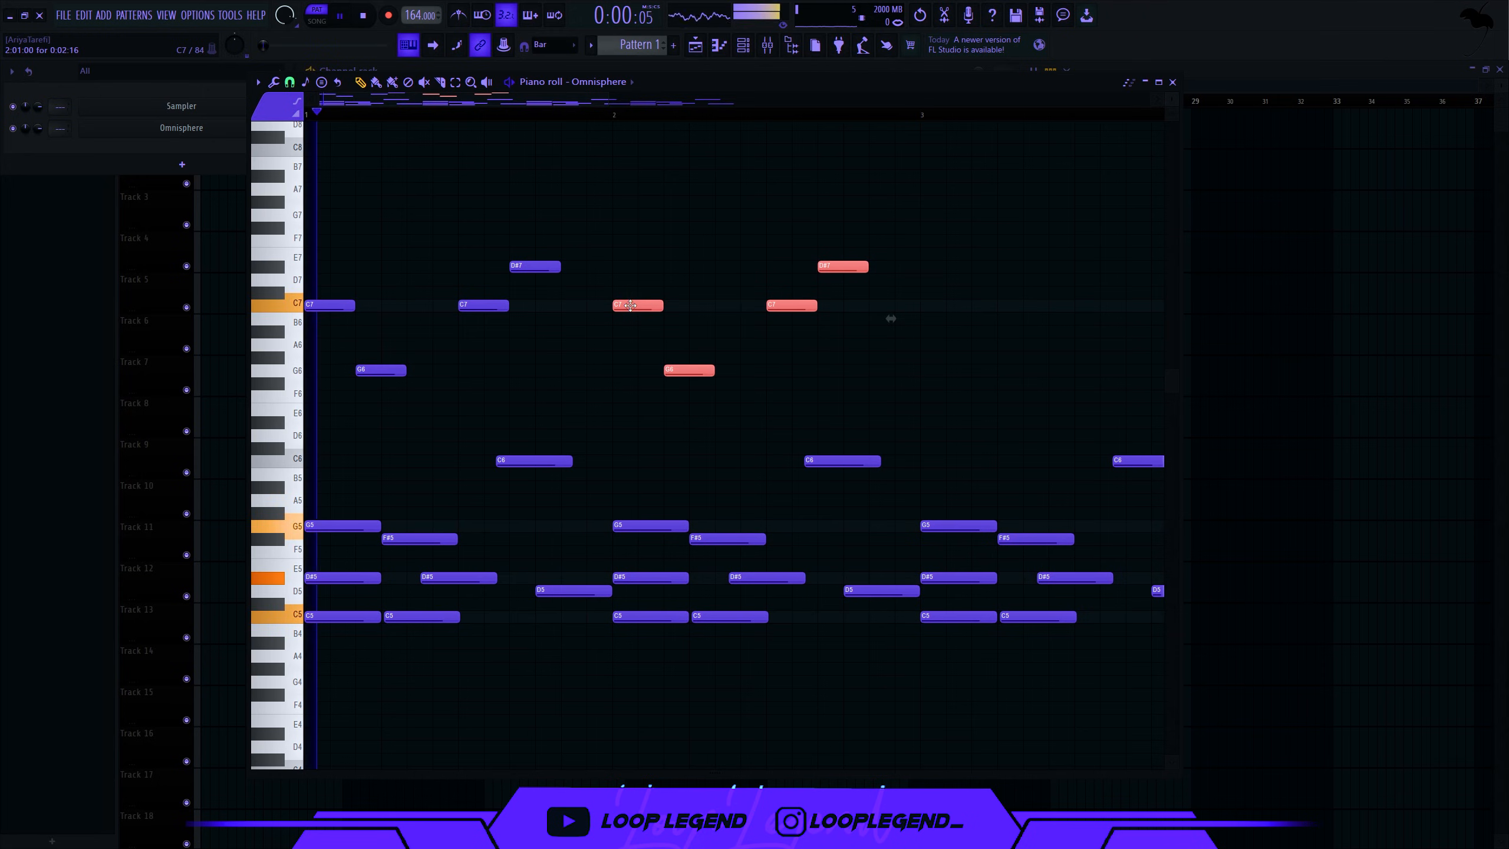
{"action": "left_click_drag", "start_coordinate": [832, 245], "coordinate": [870, 279]}
{"action": "key", "text": "shift+Down"}
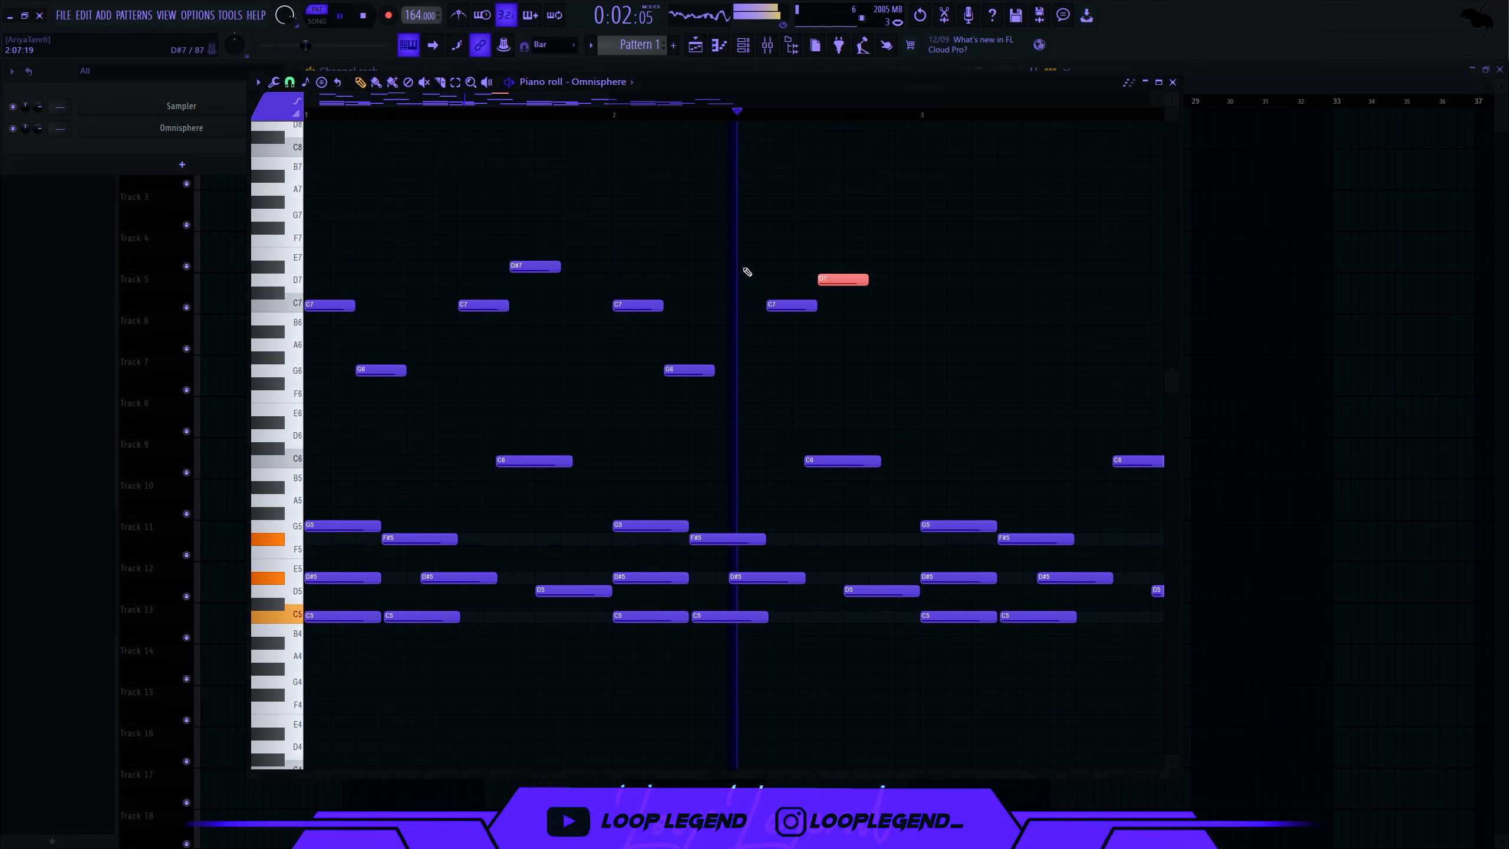
{"action": "key", "text": "space"}
{"action": "key", "text": "space"}
{"action": "key", "text": "space"}
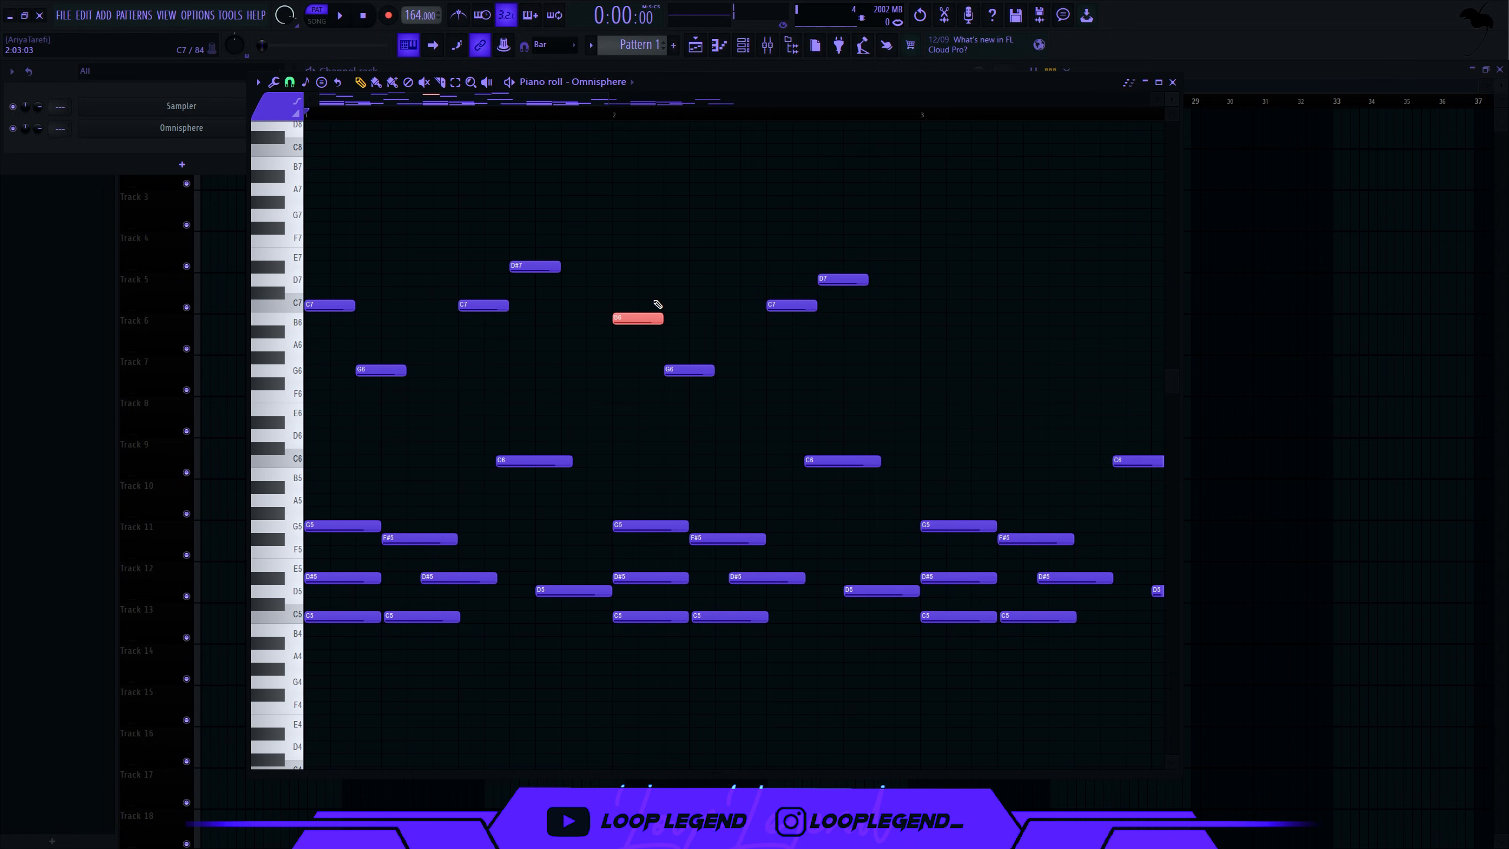
- Raise the bar-2 G6 note an octave to G7 and audition the four-bar melody
{"action": "key", "text": "ctrl+Up"}
{"action": "left_click_drag", "start_coordinate": [674, 318], "coordinate": [705, 416]}
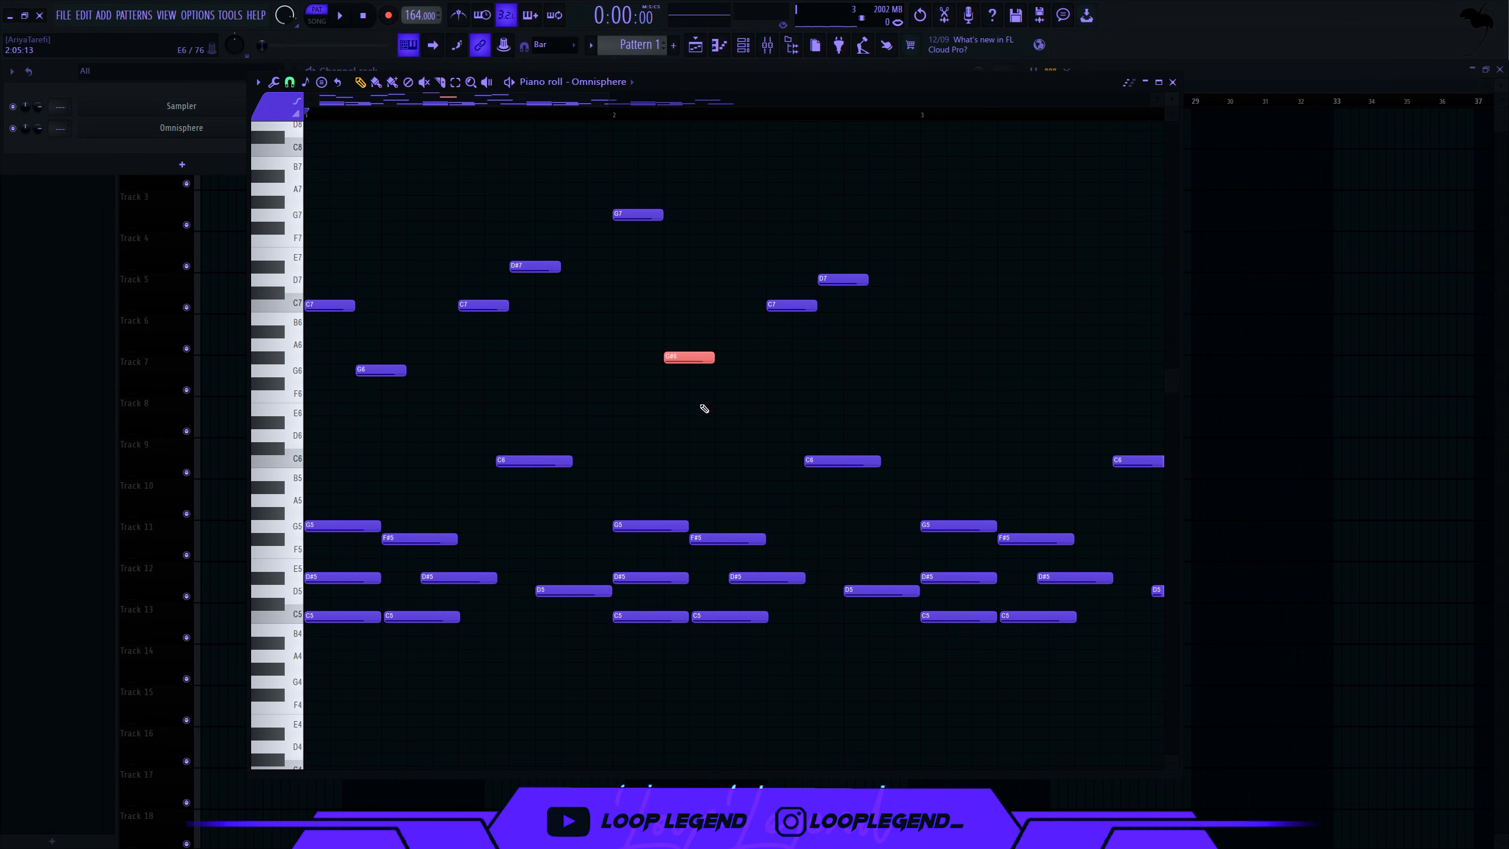
{"action": "key", "text": "space"}
{"action": "scroll", "coordinate": [678, 391], "scroll_direction": "down", "scroll_amount": 3}
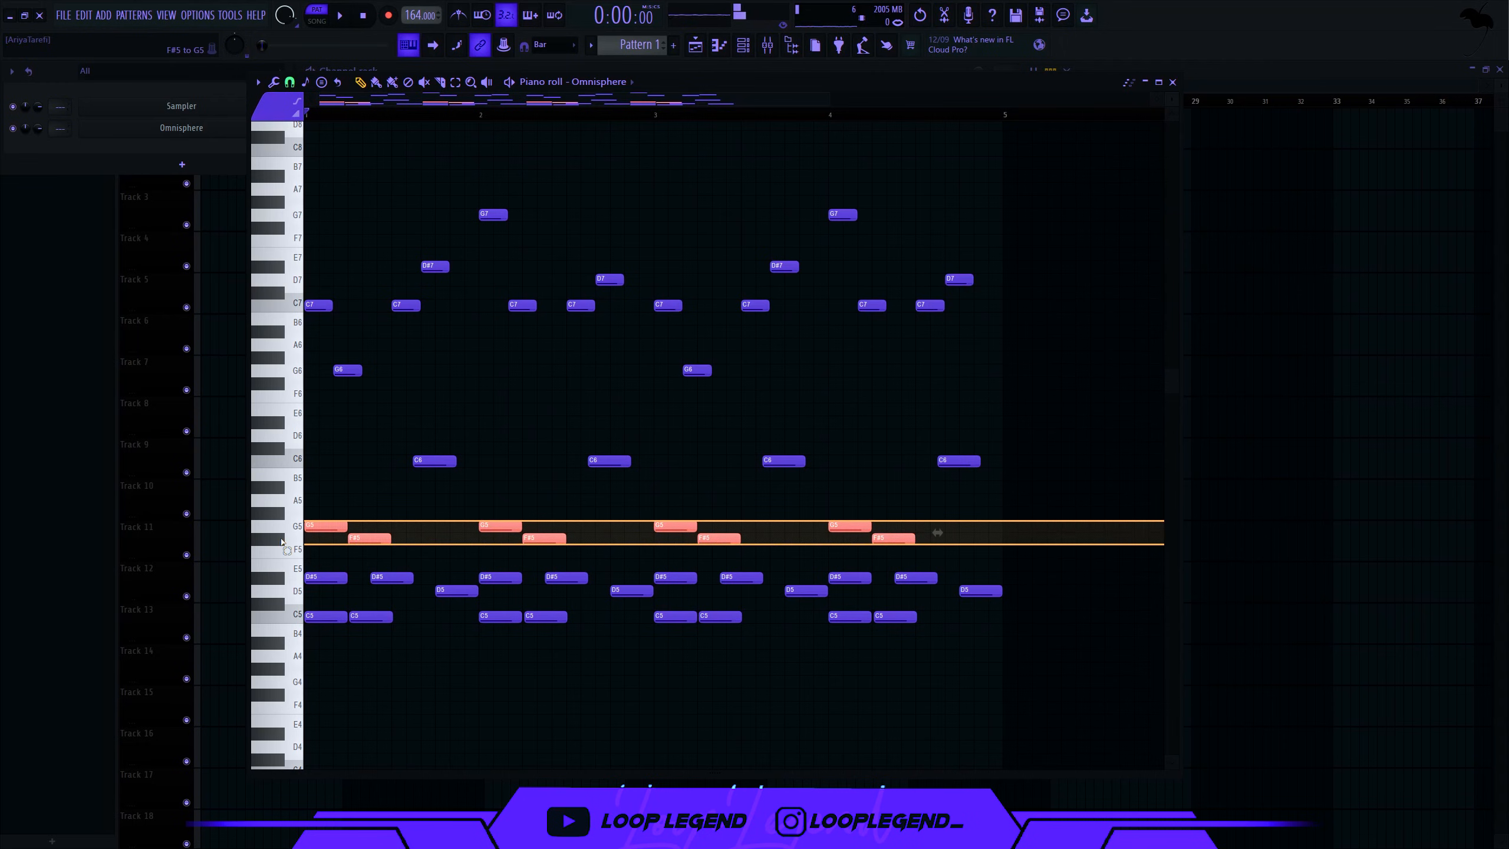
{"action": "key", "text": "Up"}
{"action": "key", "text": "space"}
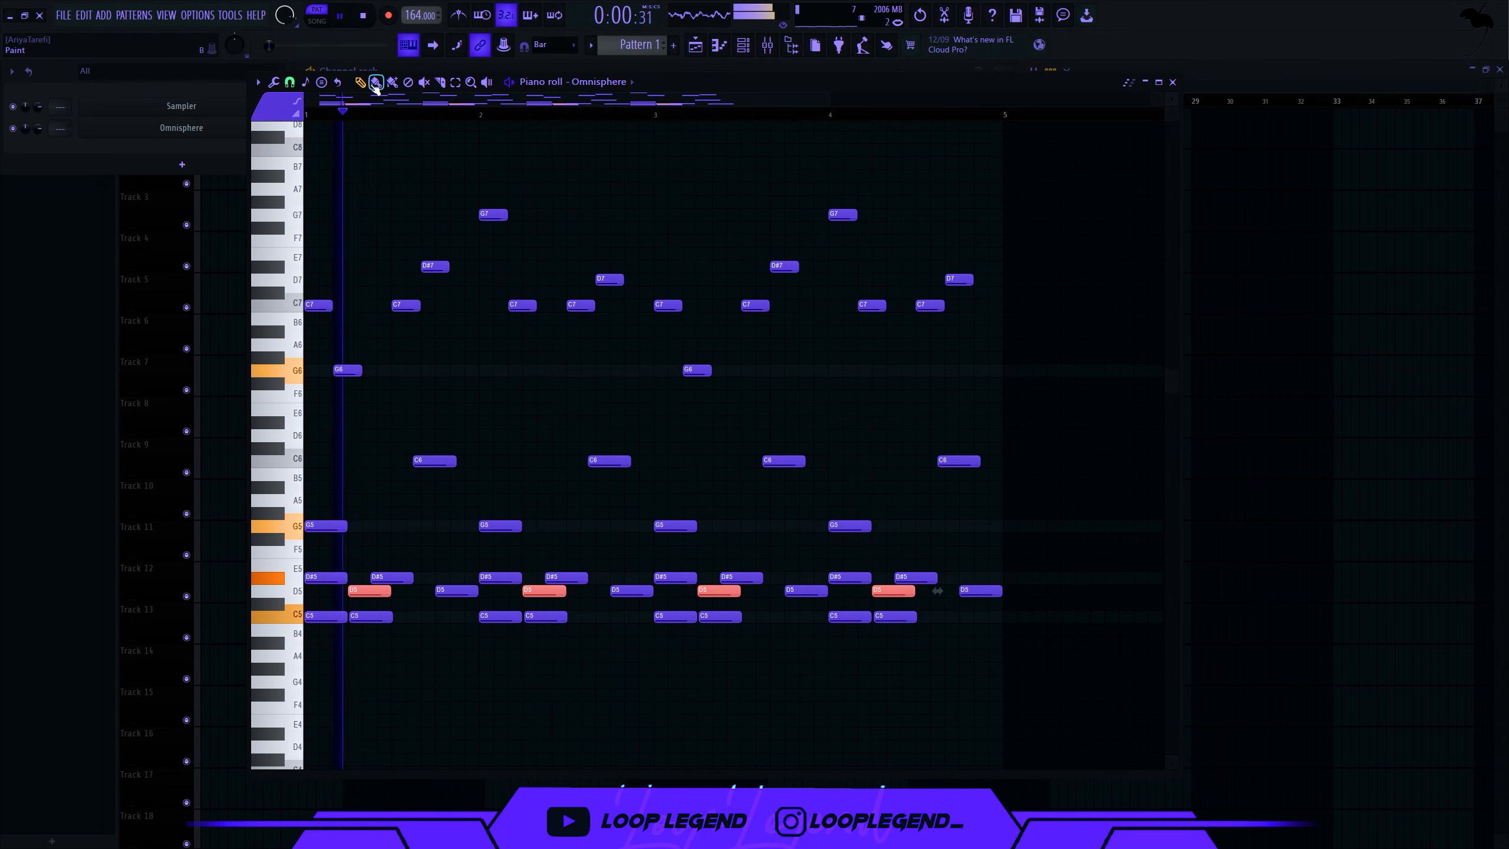
{"action": "left_click", "coordinate": [375, 83]}
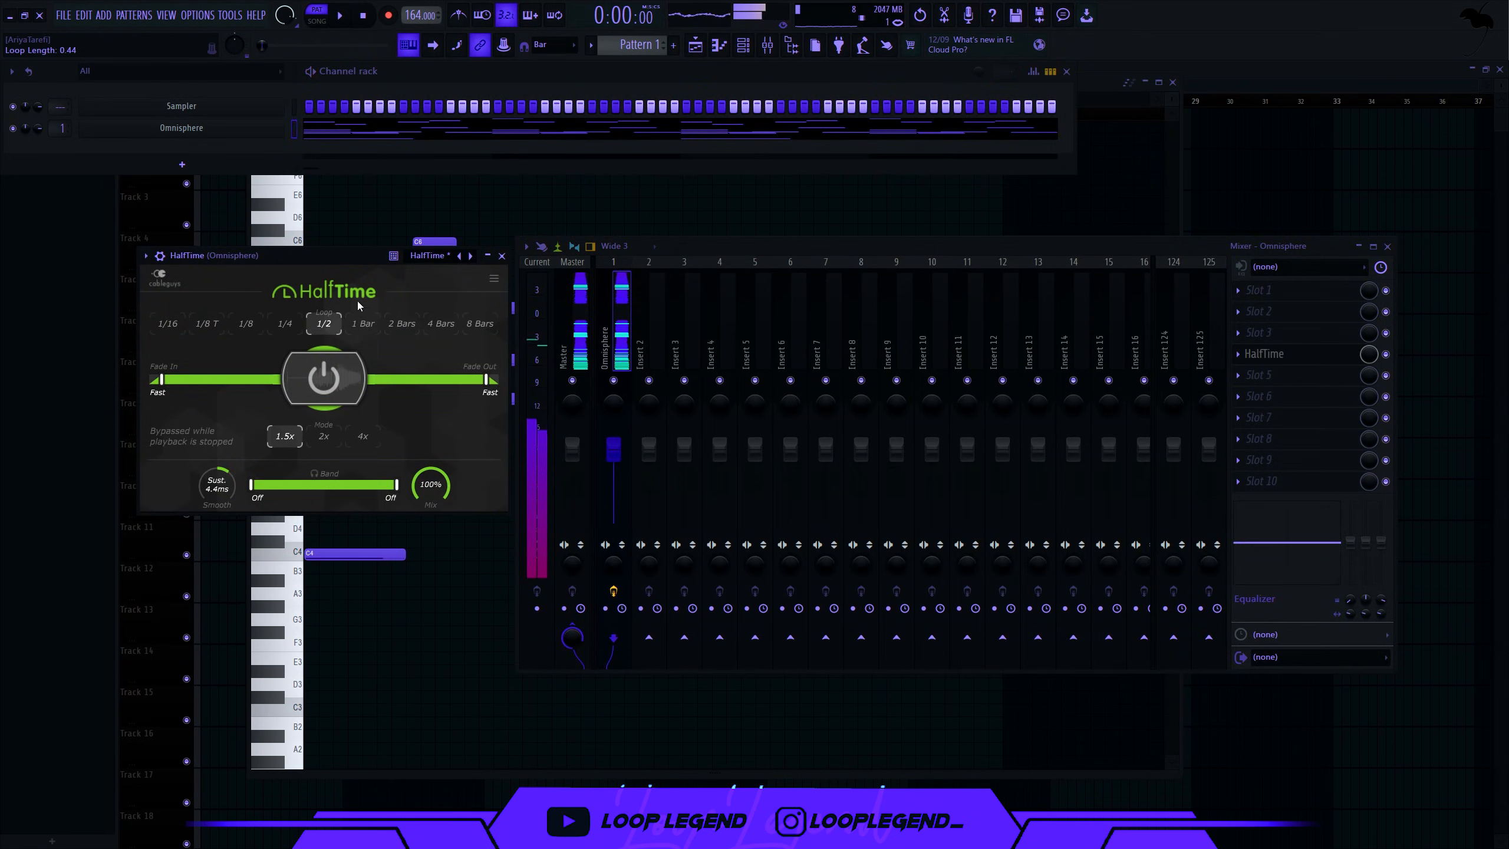
- Load RC-20's Sponge Bob preset and reduce its Space to 12%
{"action": "left_click_drag", "start_coordinate": [885, 253], "coordinate": [753, 237]}
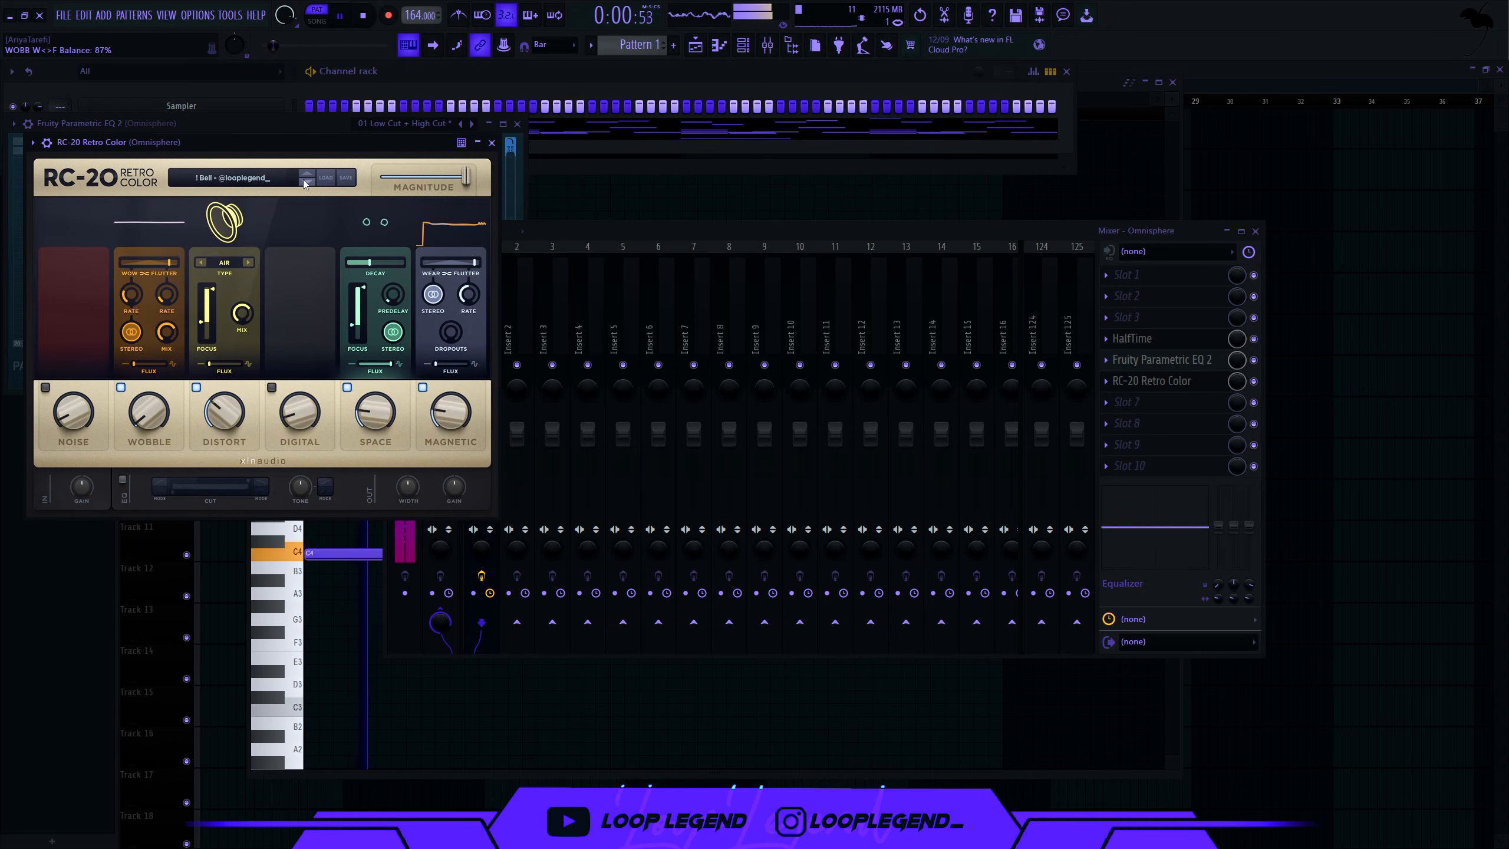
{"action": "left_click", "coordinate": [305, 181]}
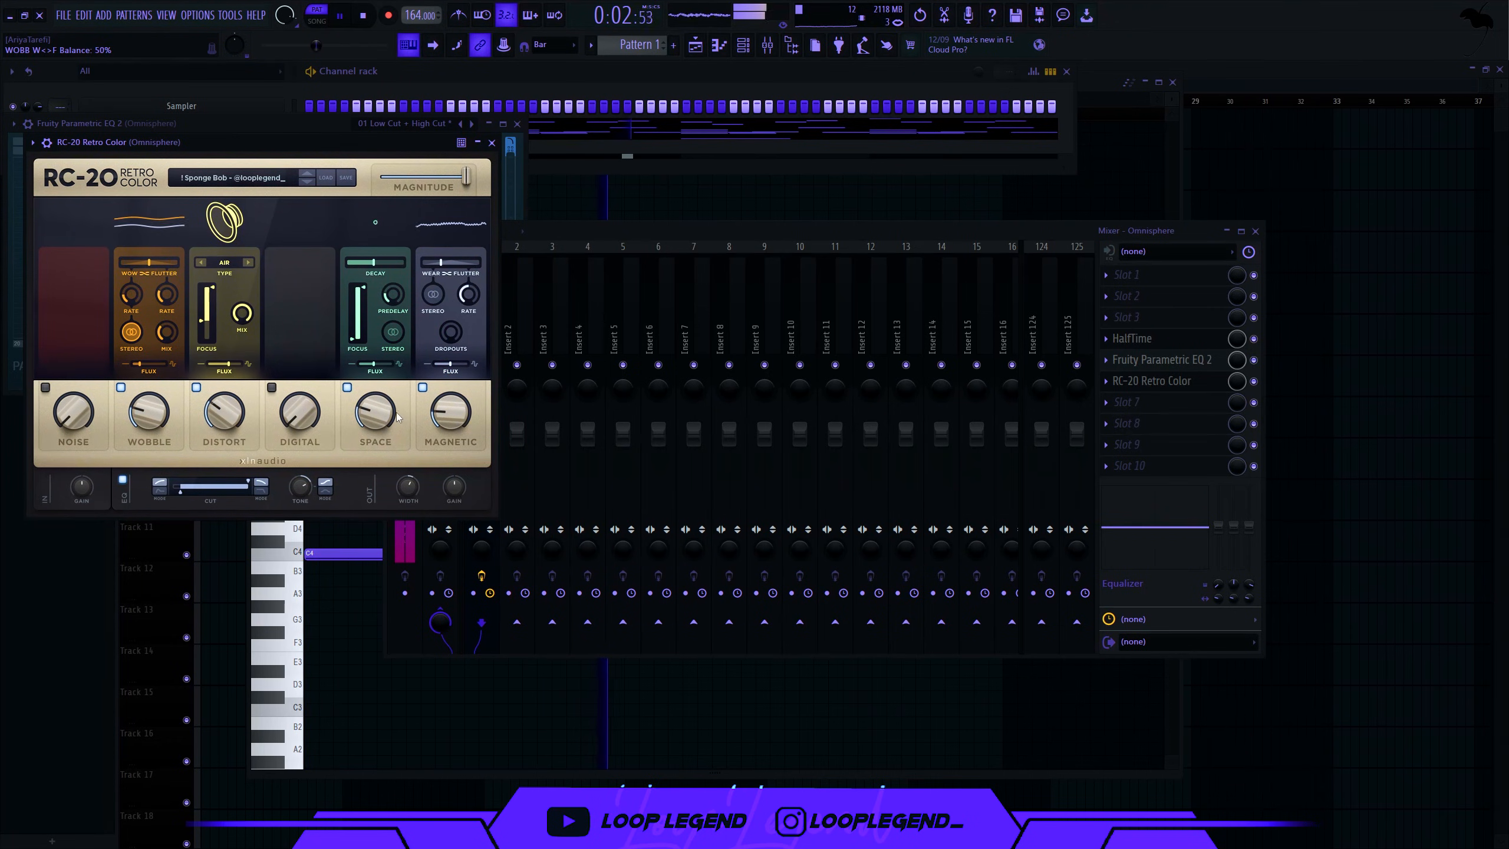
{"action": "left_click_drag", "start_coordinate": [397, 417], "coordinate": [375, 437]}
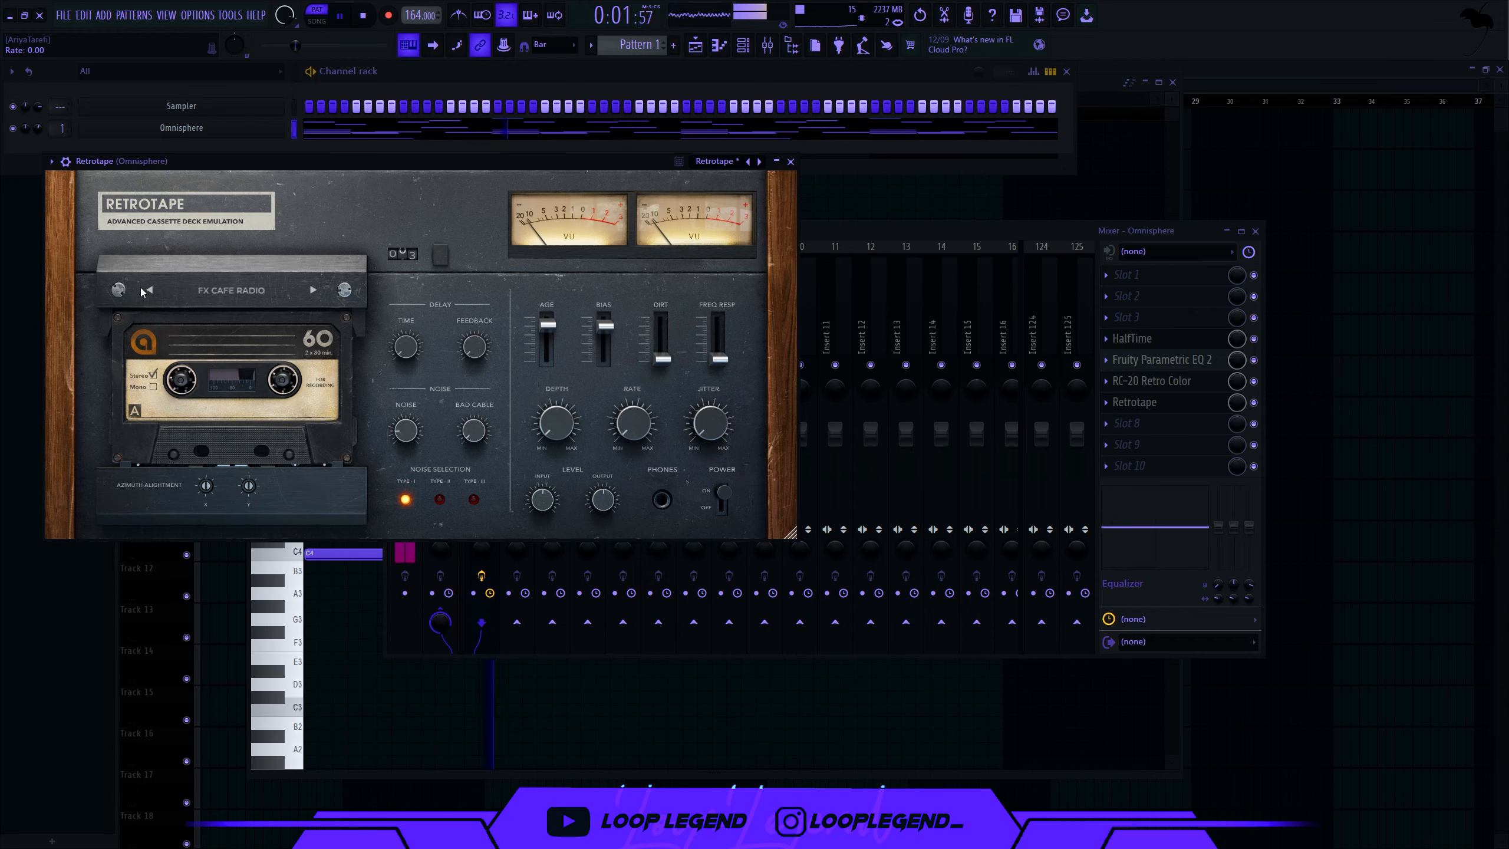
- Apply Retrotape's FX BROKEN CHAIN preset, Age 0.29, Dirt at maximum, Frequency response 0.87
{"action": "left_click", "coordinate": [151, 290]}
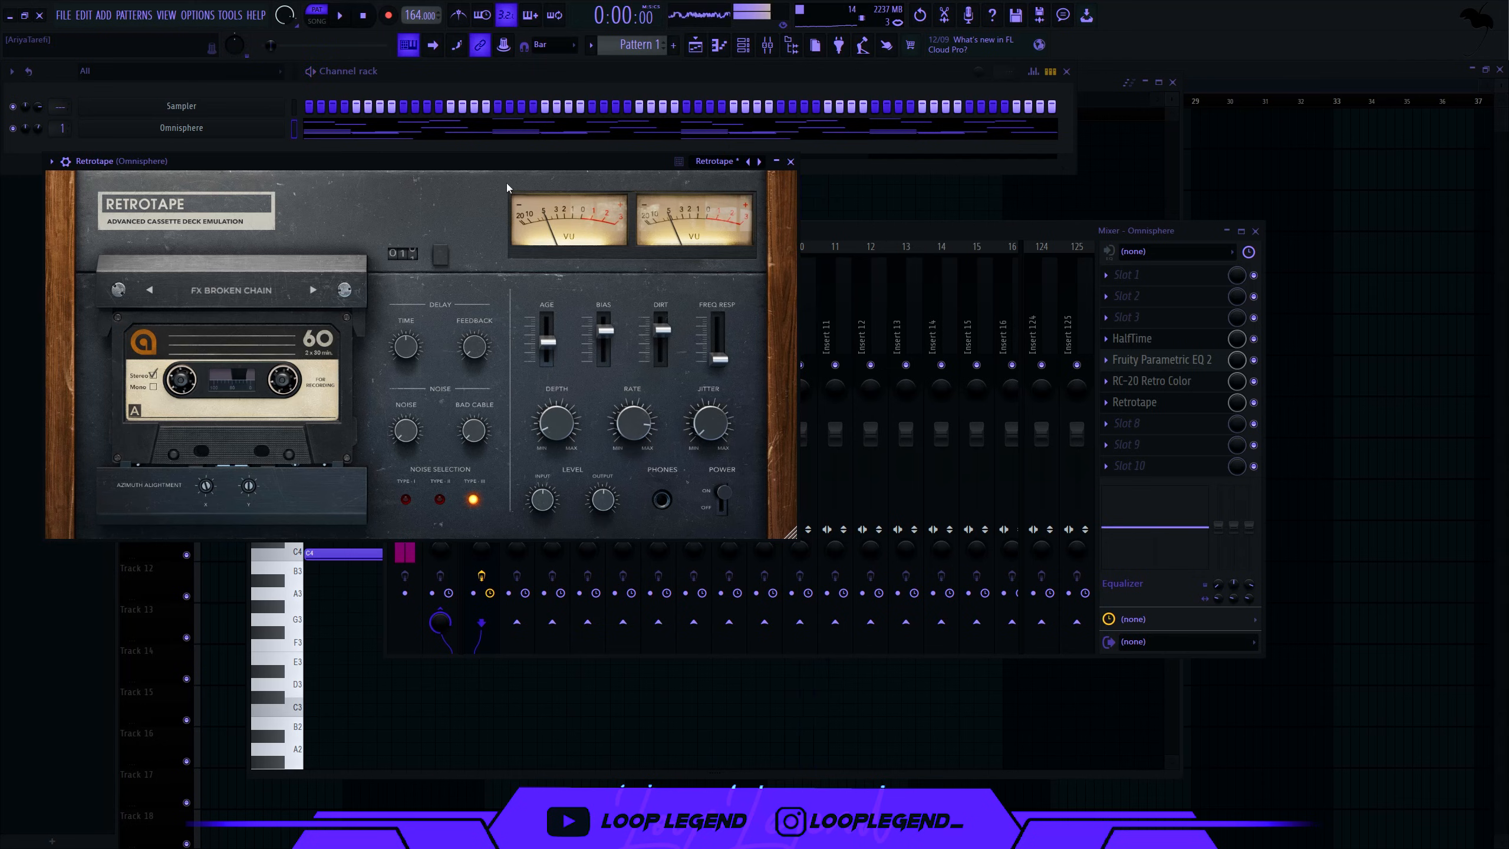
{"action": "key", "text": "space"}
{"action": "left_click_drag", "start_coordinate": [623, 156], "coordinate": [655, 171]}
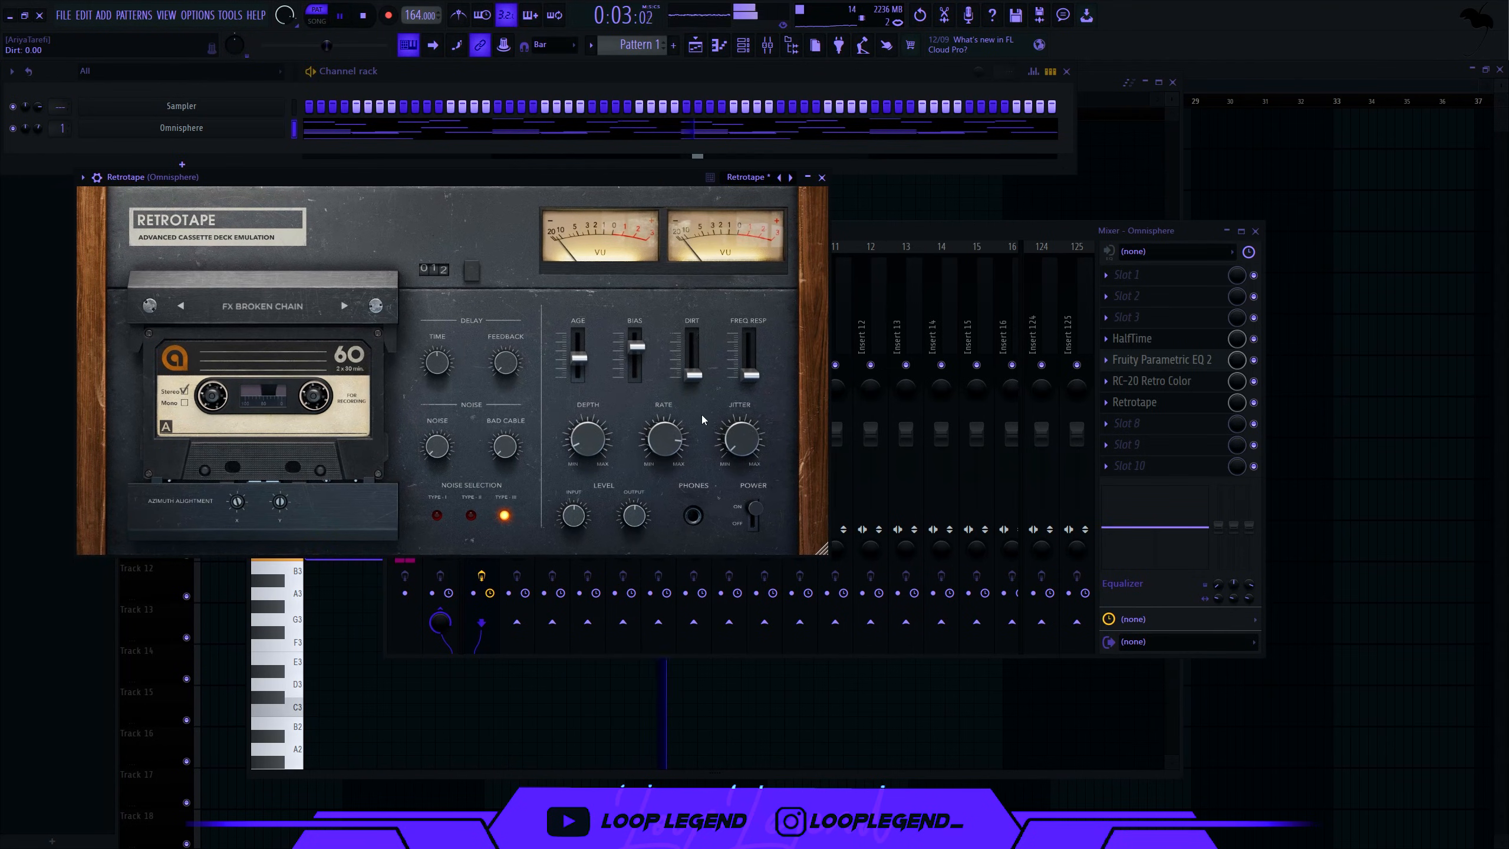
{"action": "left_click_drag", "start_coordinate": [692, 375], "coordinate": [695, 371]}
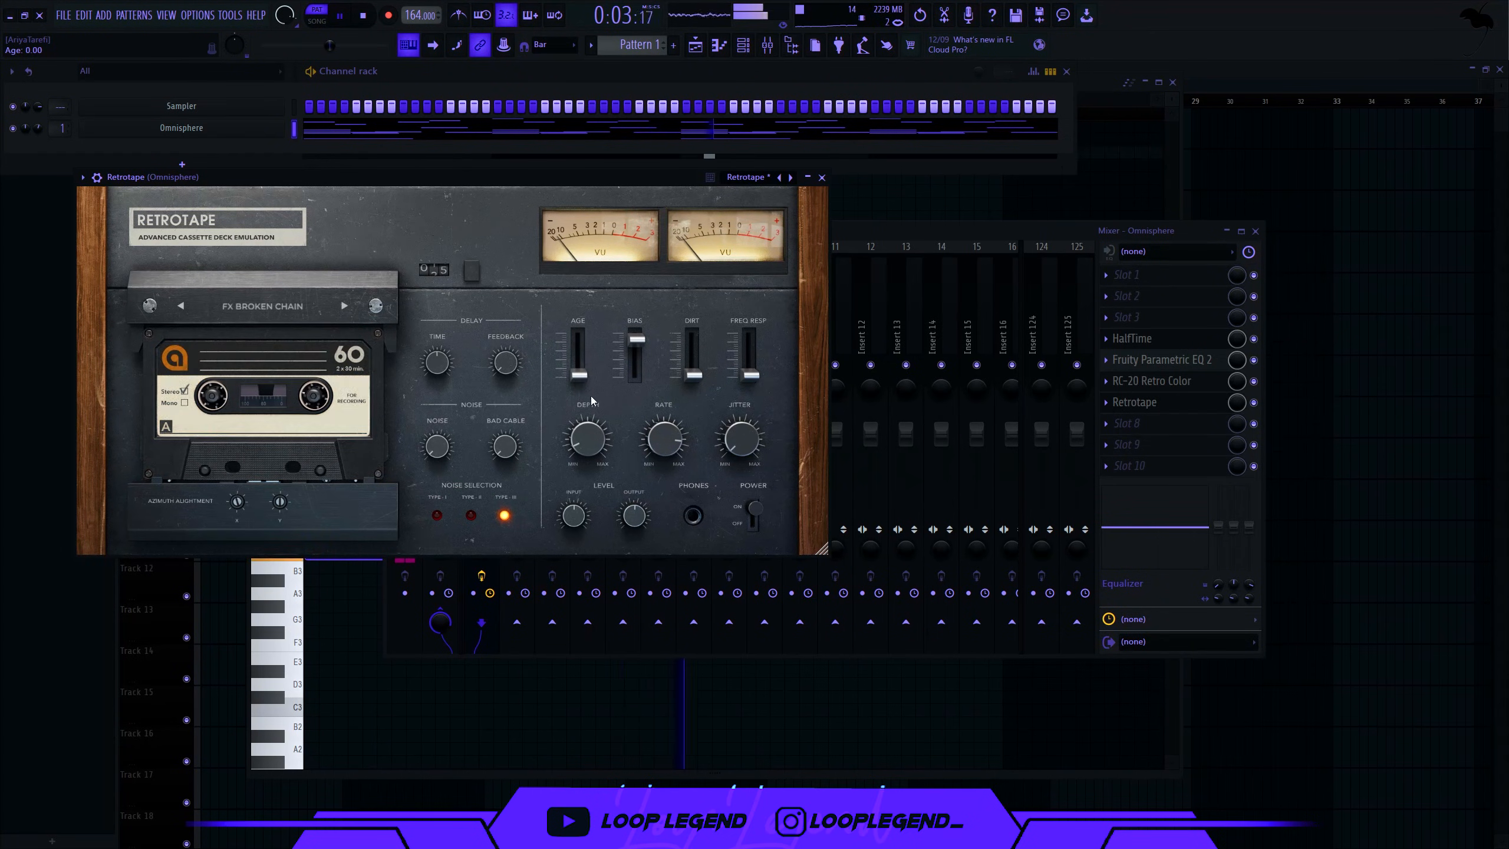
{"action": "left_click_drag", "start_coordinate": [582, 351], "coordinate": [587, 366]}
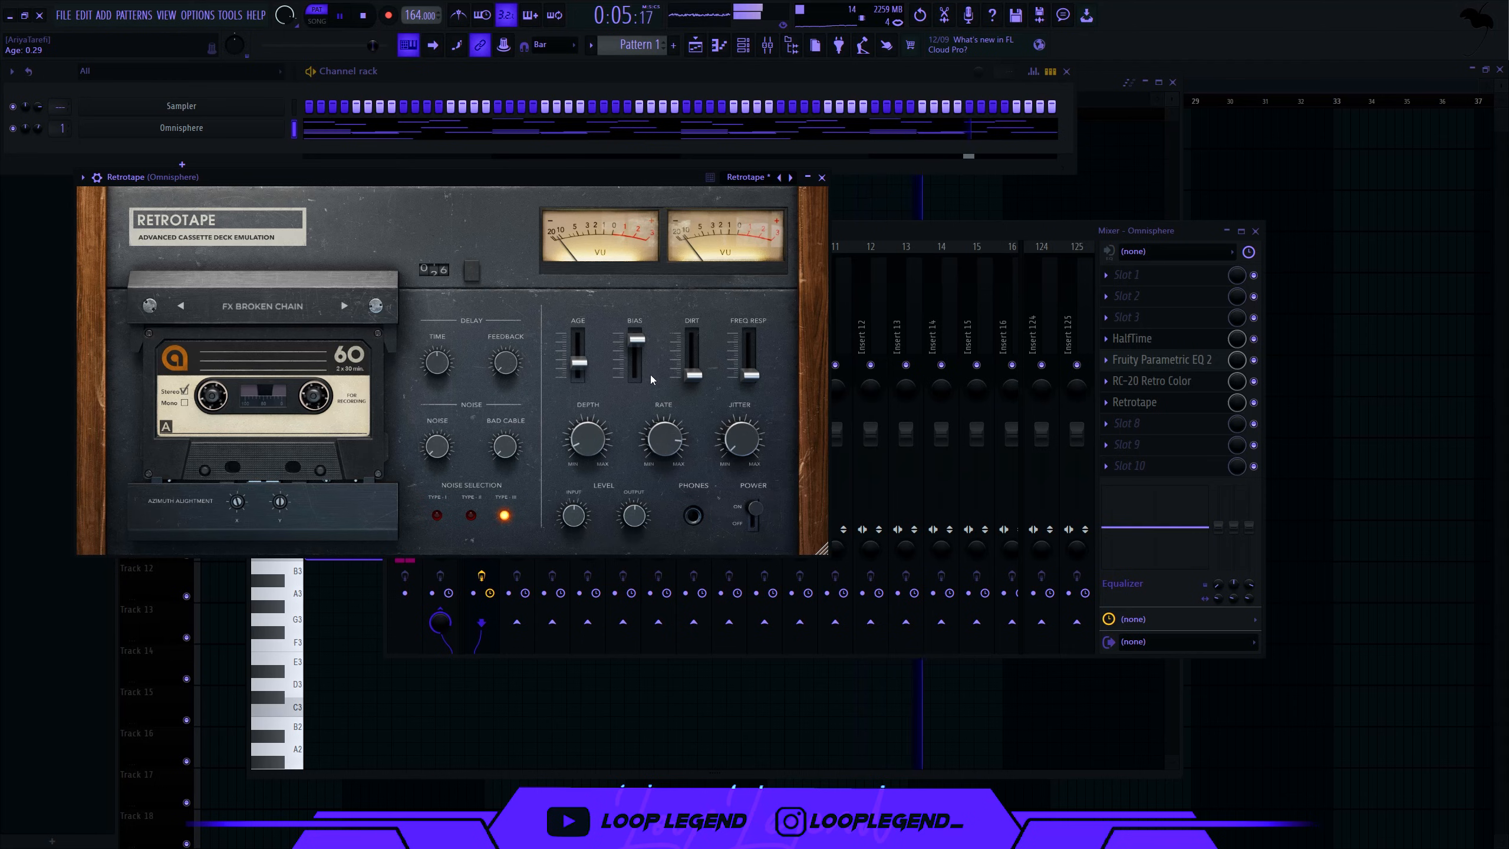
{"action": "left_click_drag", "start_coordinate": [695, 361], "coordinate": [700, 328]}
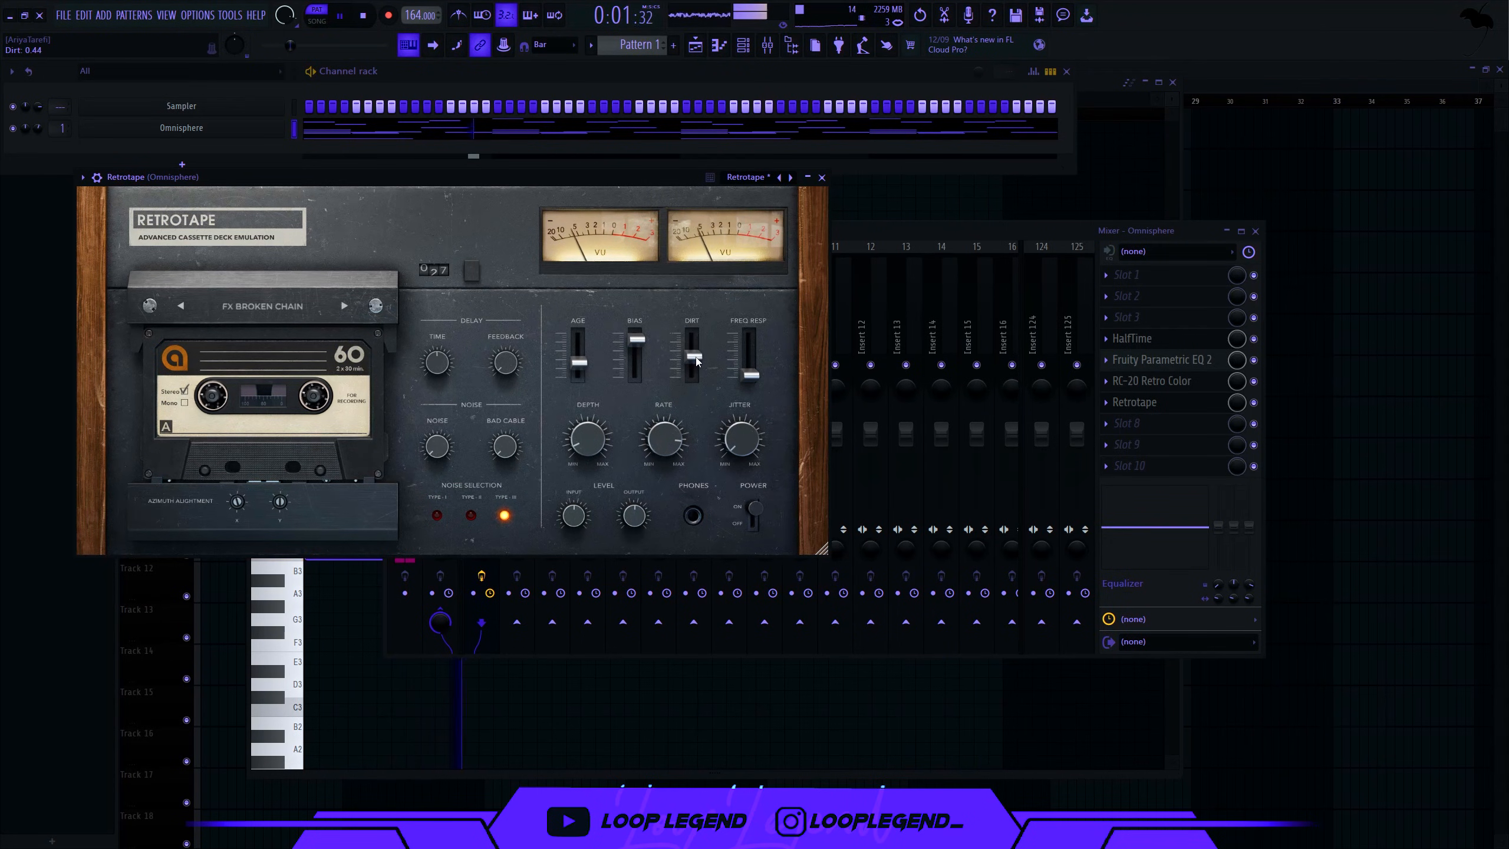
{"action": "left_click_drag", "start_coordinate": [750, 375], "coordinate": [764, 343]}
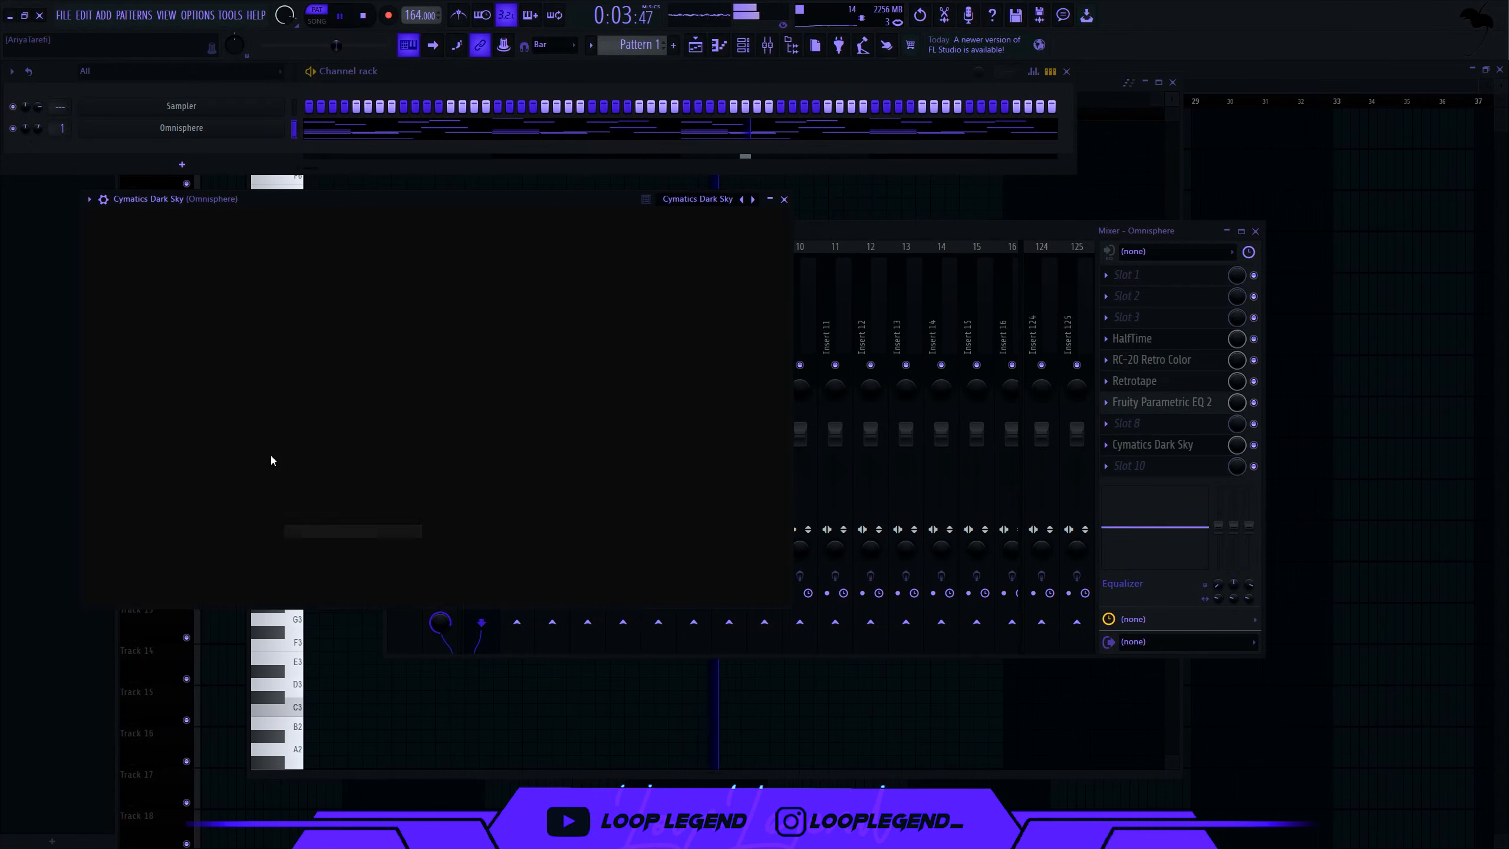
- Set Dark Sky's Mix to 100%, Speed to -2.00x, raise Size and lower Number
{"action": "left_click_drag", "start_coordinate": [682, 506], "coordinate": [689, 440]}
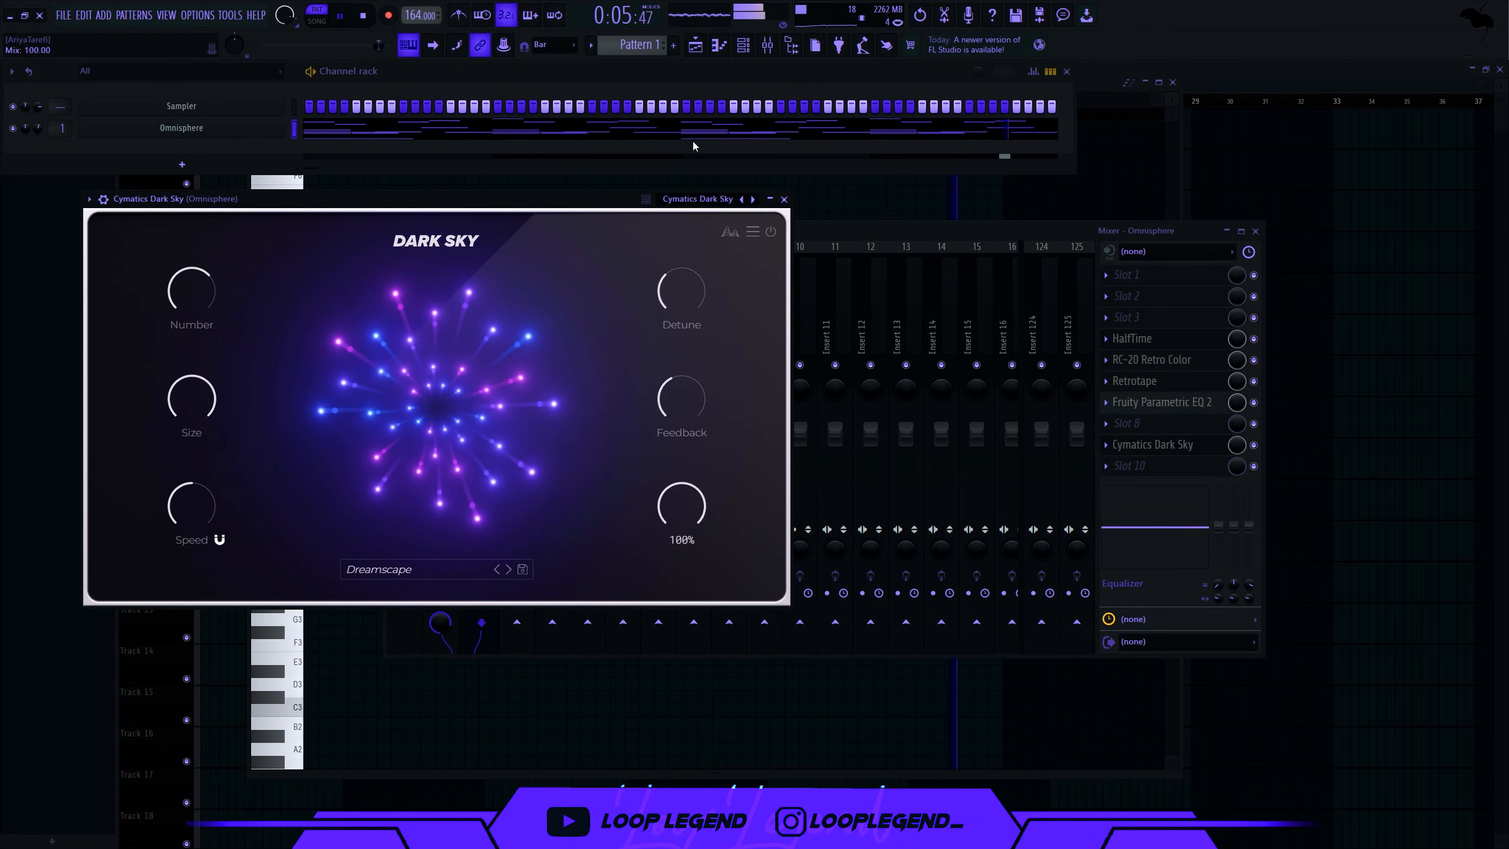
{"action": "left_click_drag", "start_coordinate": [194, 507], "coordinate": [268, 265]}
{"action": "left_click_drag", "start_coordinate": [673, 292], "coordinate": [672, 289]}
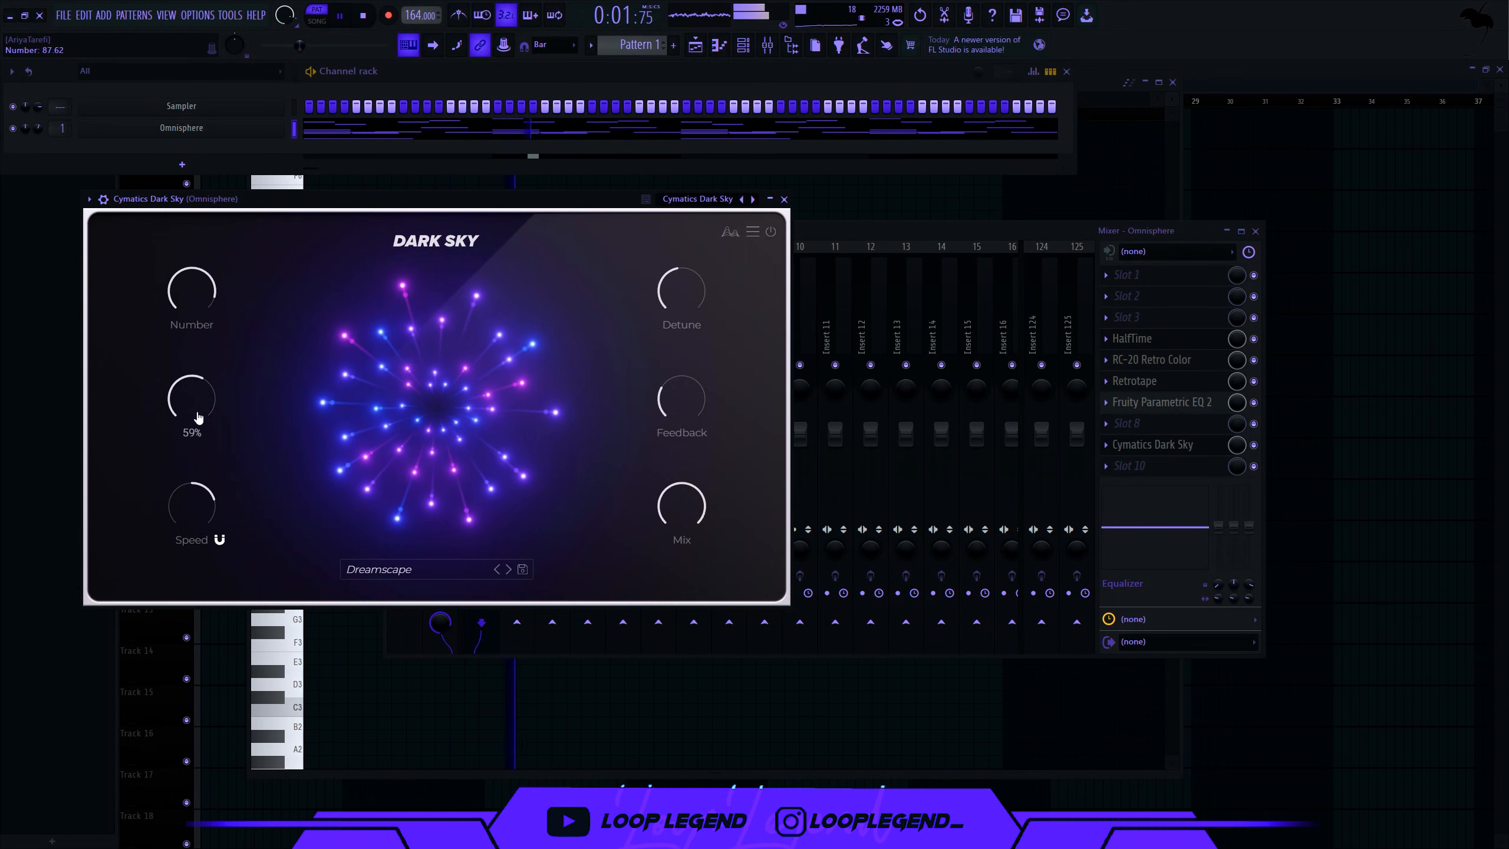
{"action": "mouse_move", "coordinate": [196, 417]}
{"action": "left_mouse_down"}
{"action": "mouse_move", "coordinate": [209, 287]}
{"action": "mouse_move", "coordinate": [200, 386]}
{"action": "left_mouse_up"}
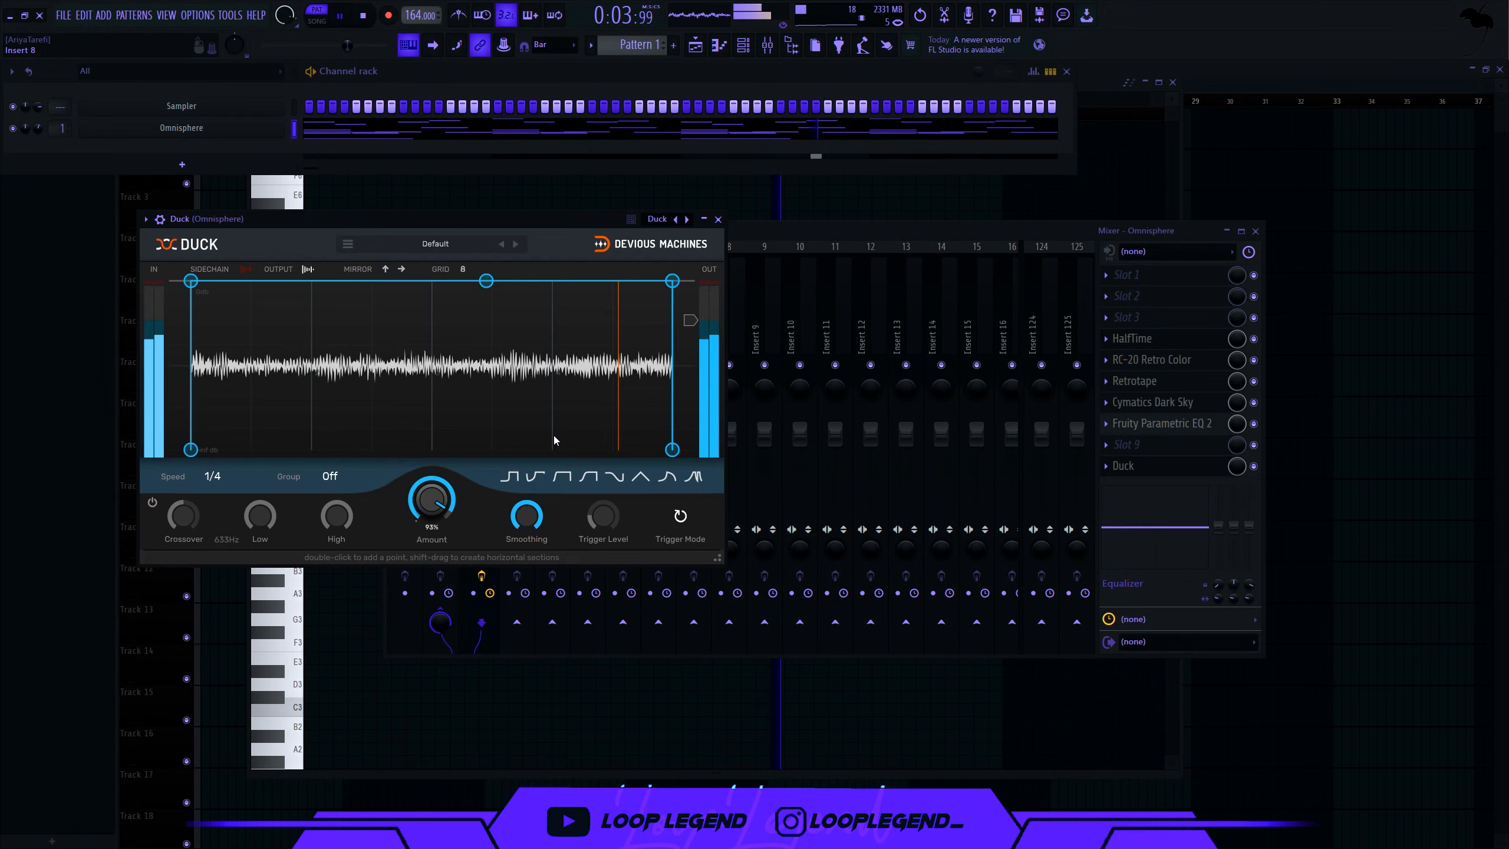
- Add a dip point to Duck's envelope, set Amount to 100% and Speed to 3/8
{"action": "double_click", "coordinate": [554, 440]}
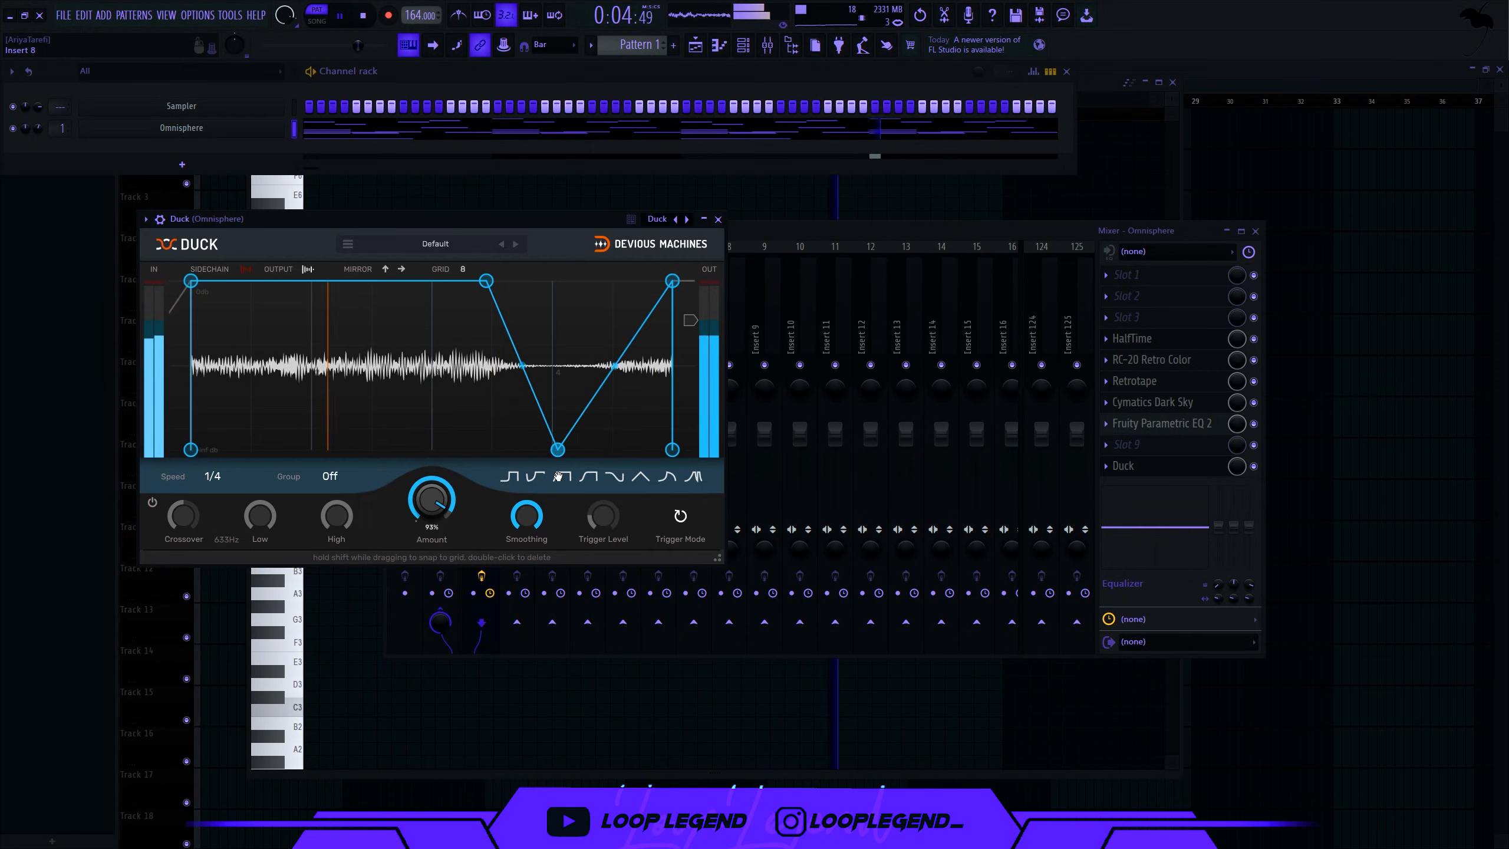
{"action": "left_click", "coordinate": [209, 486]}
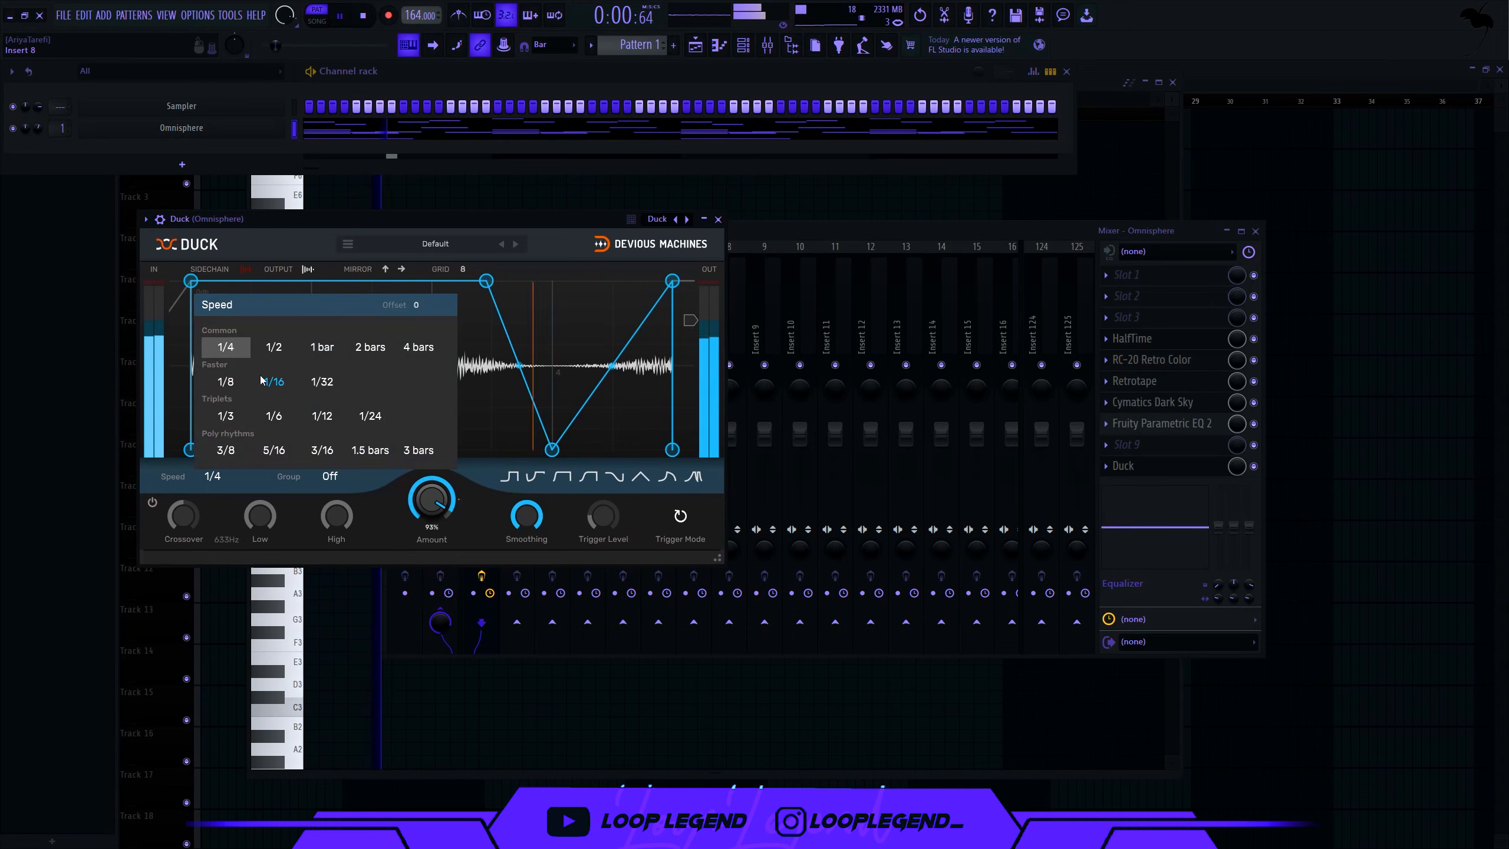
{"action": "left_click", "coordinate": [279, 347]}
{"action": "left_click_drag", "start_coordinate": [434, 502], "coordinate": [441, 455]}
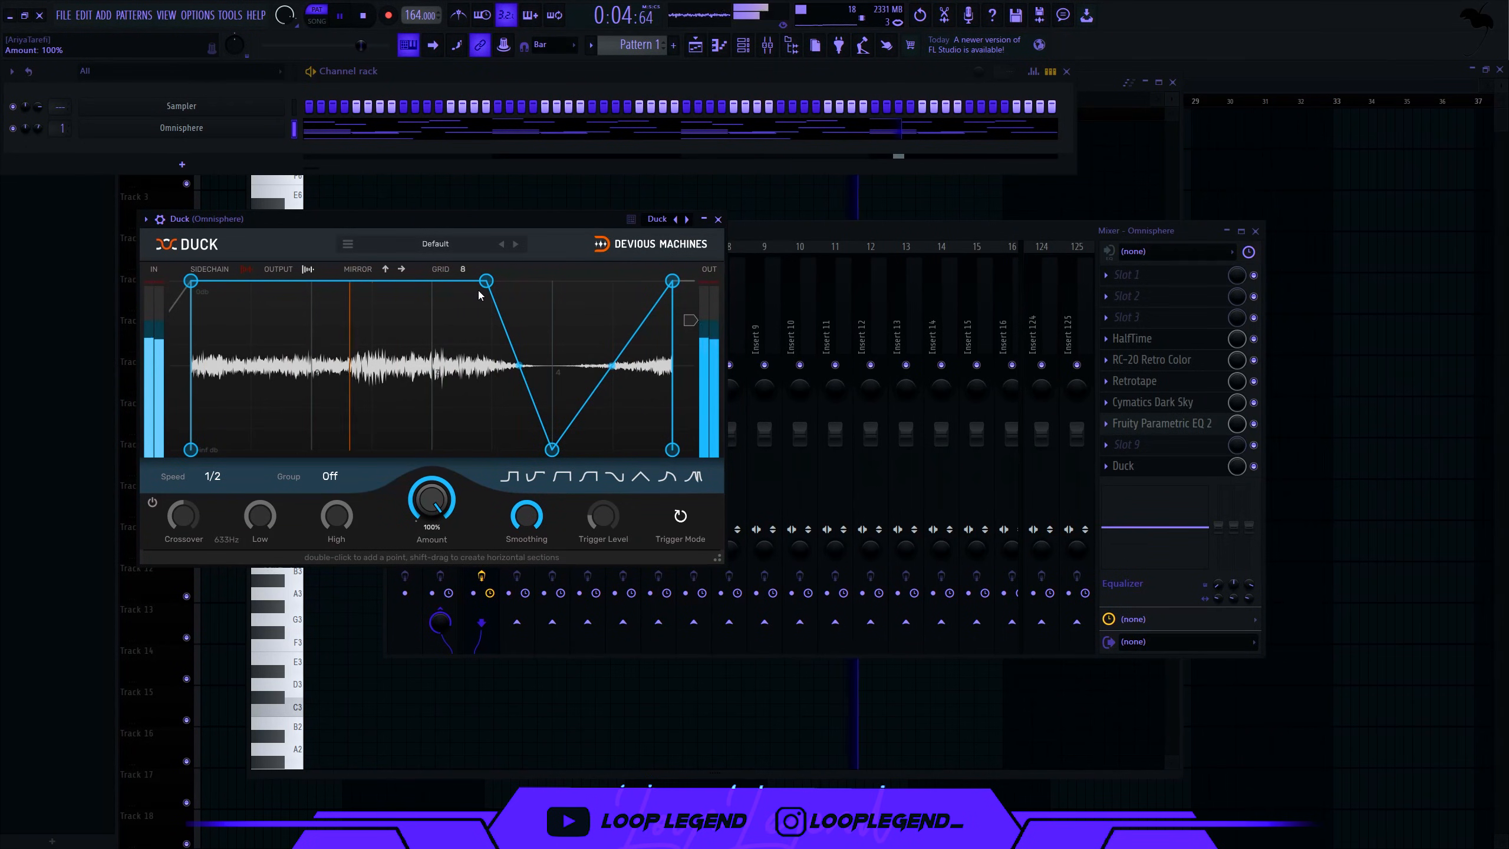
{"action": "left_click_drag", "start_coordinate": [485, 280], "coordinate": [551, 280]}
{"action": "left_click", "coordinate": [212, 477]}
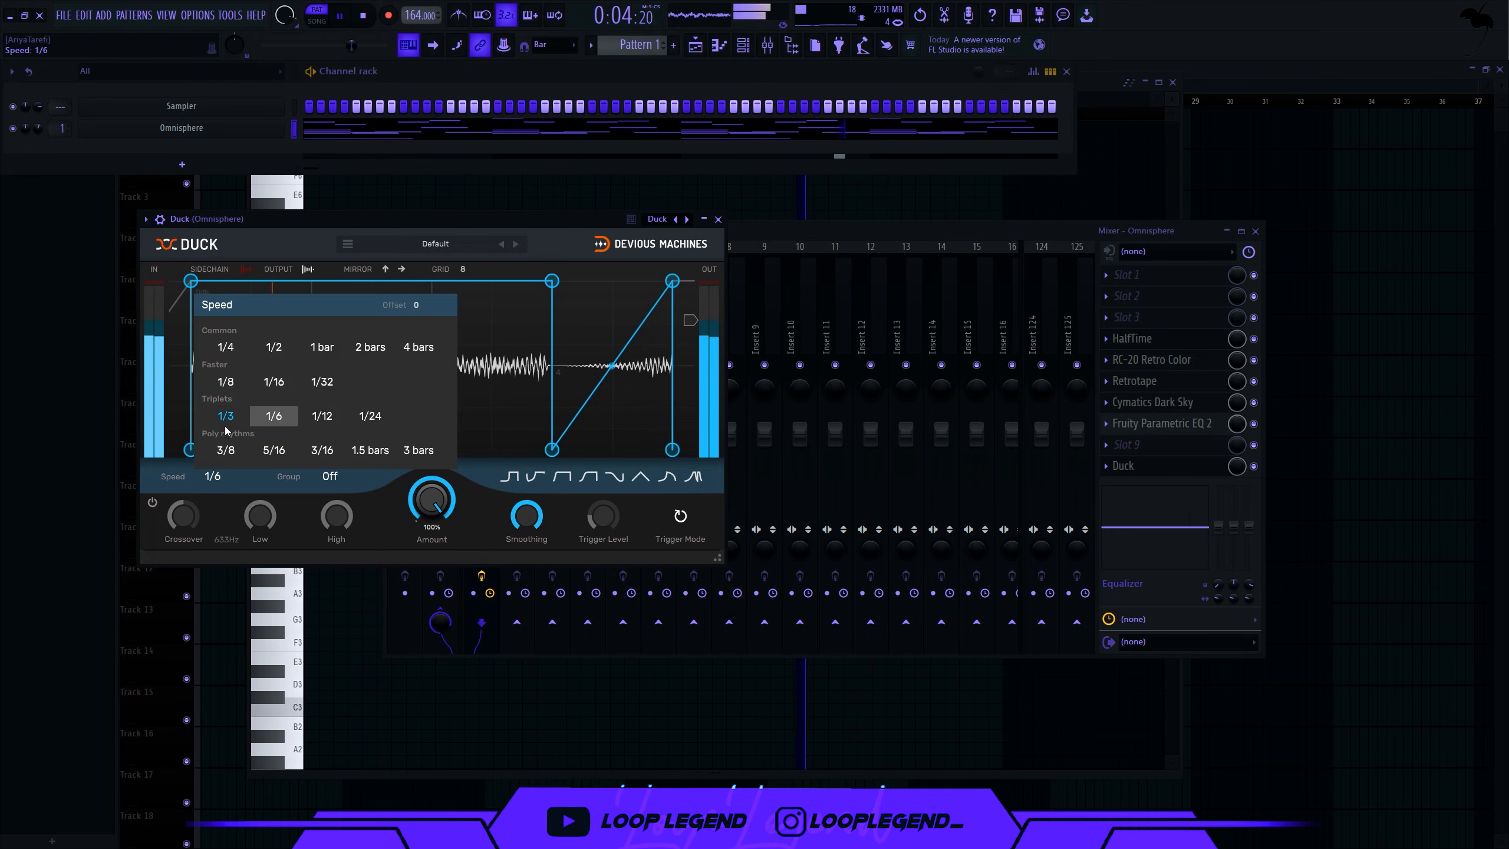
{"action": "left_click", "coordinate": [225, 420]}
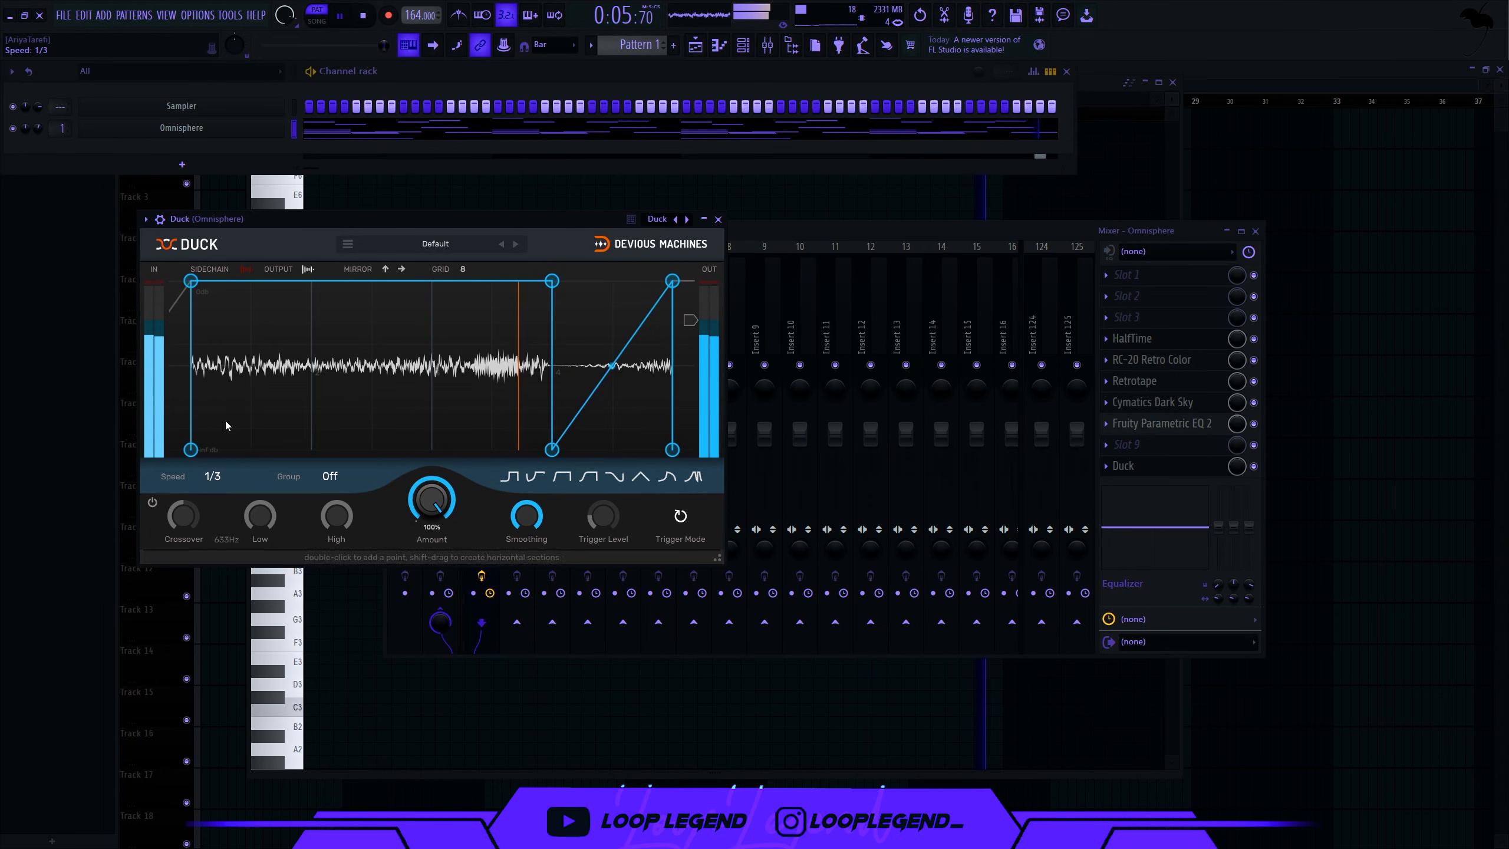
{"action": "left_click", "coordinate": [212, 476]}
{"action": "left_click", "coordinate": [211, 483]}
{"action": "left_click", "coordinate": [212, 476]}
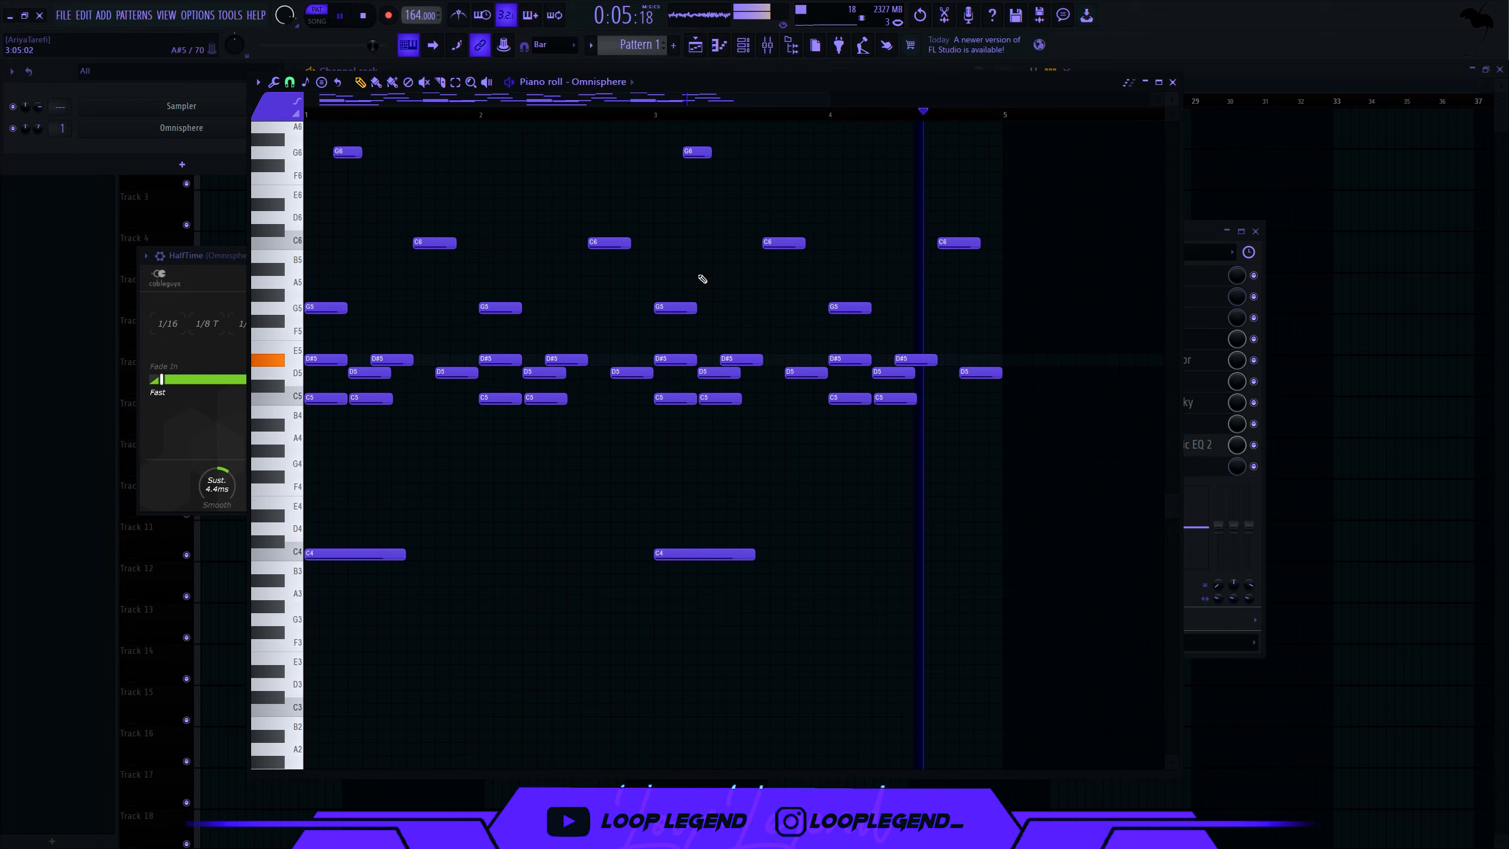
- Add a new Omnisphere channel to the channel rack for the bass
{"action": "scroll", "coordinate": [698, 277], "scroll_direction": "up", "scroll_amount": 6}
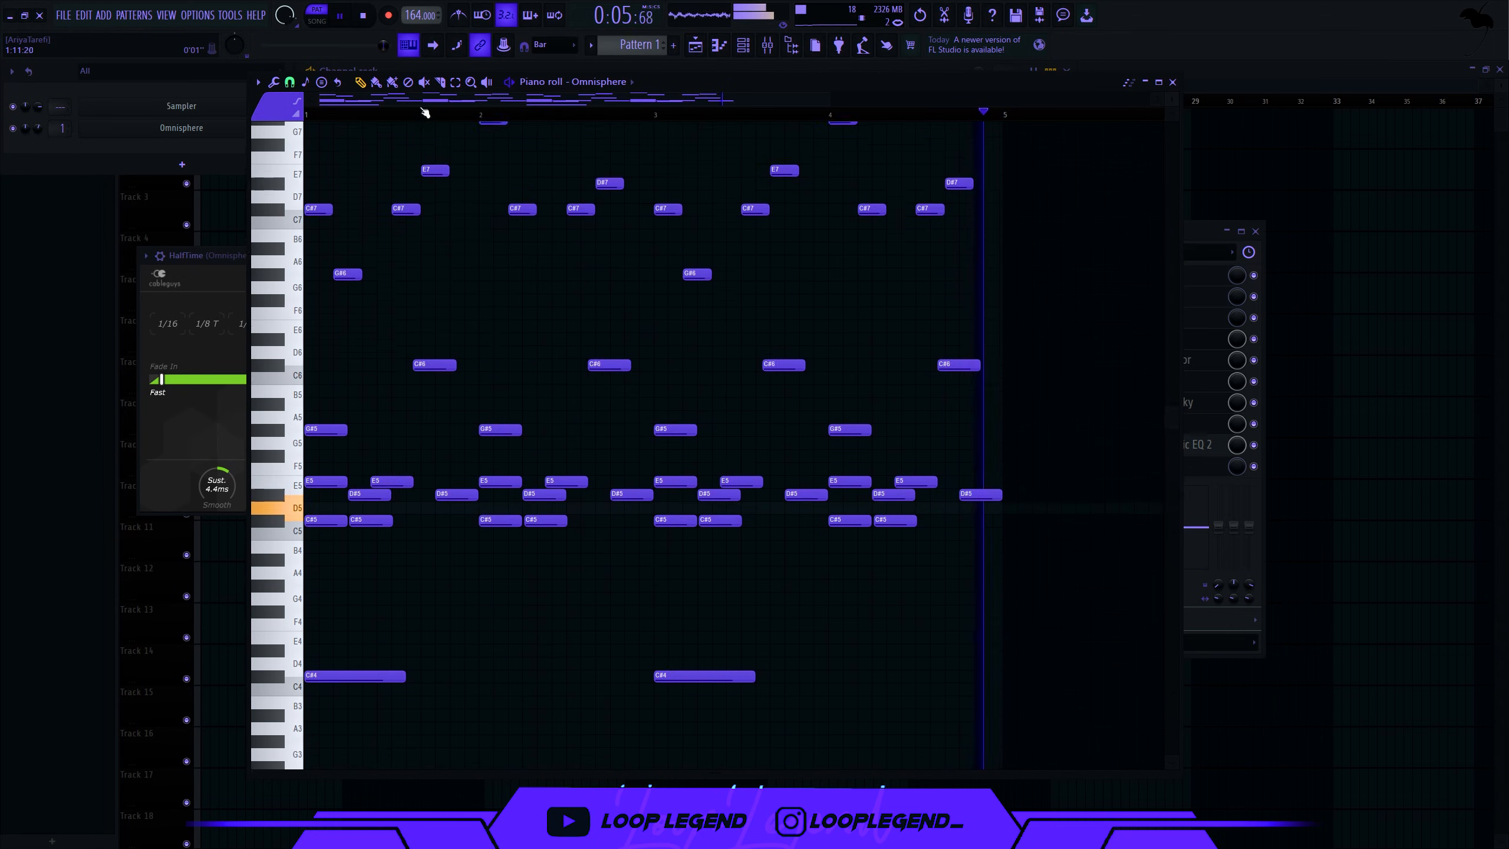
{"action": "scroll", "coordinate": [326, 246], "scroll_direction": "down", "scroll_amount": 2}
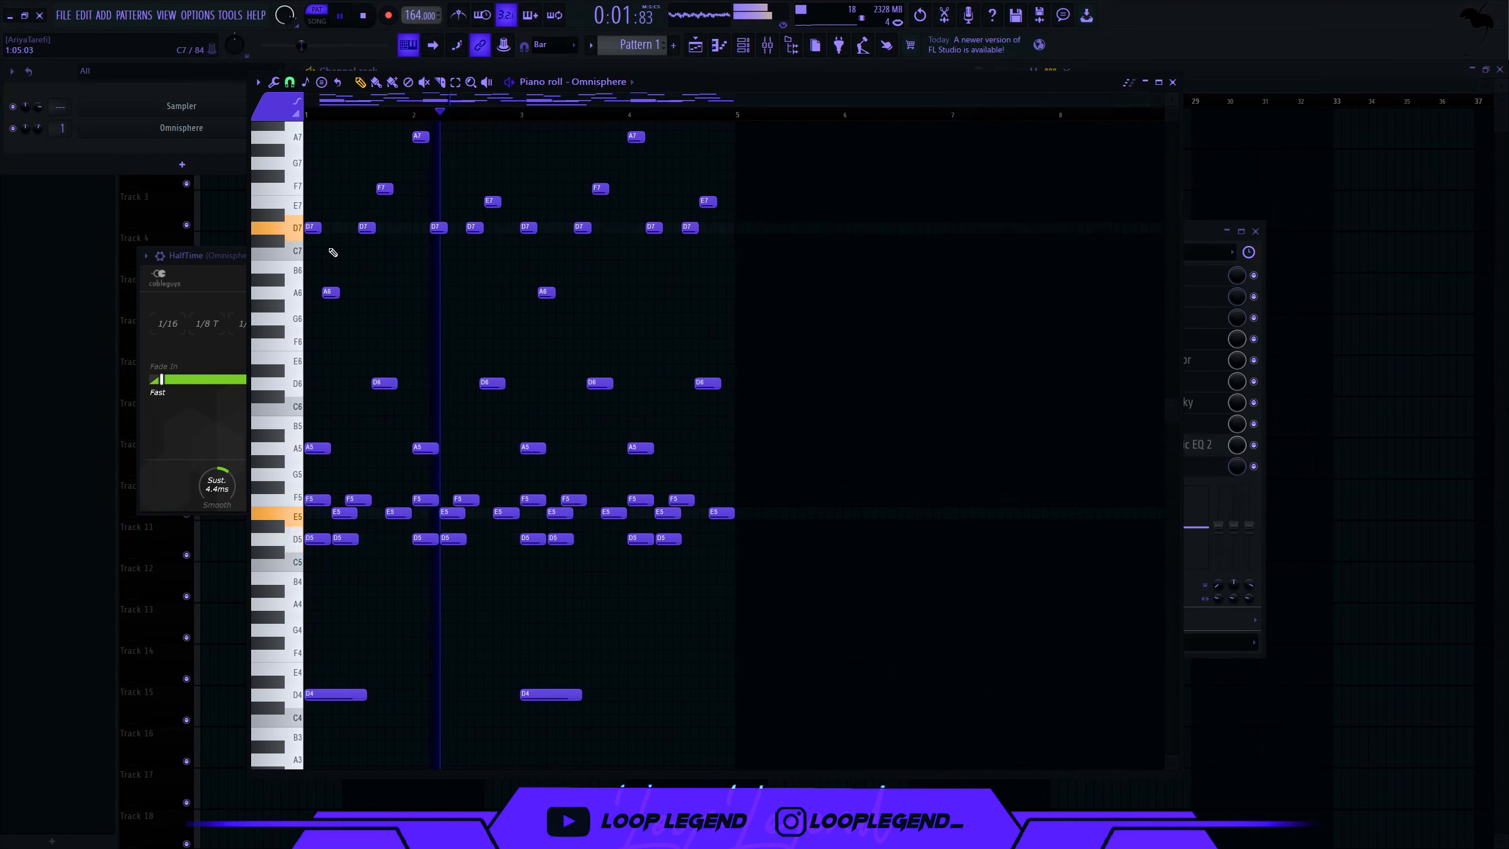
{"action": "left_click", "coordinate": [182, 169]}
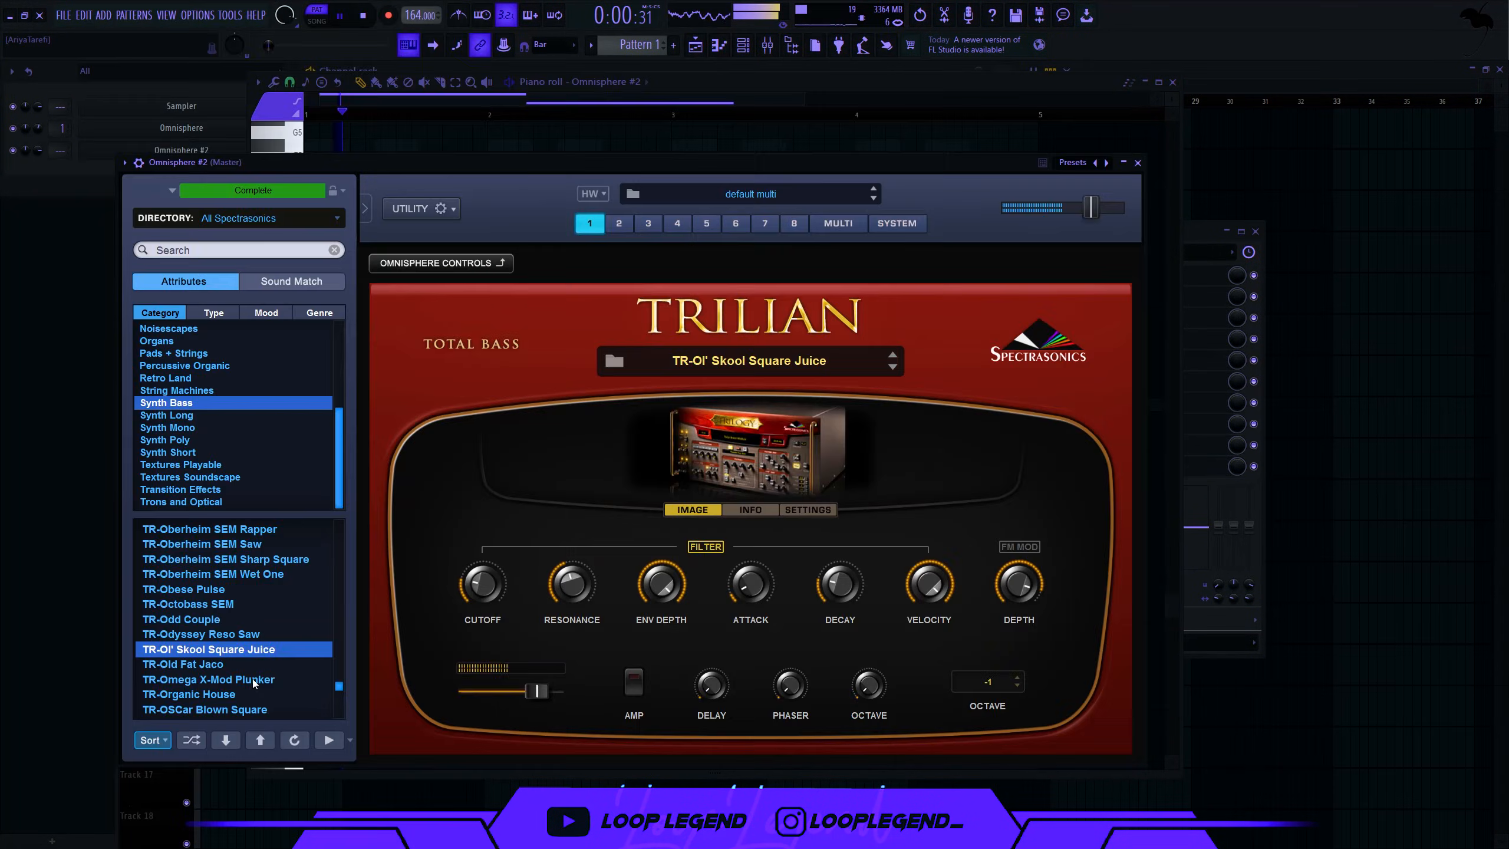
{"action": "left_click", "coordinate": [237, 664]}
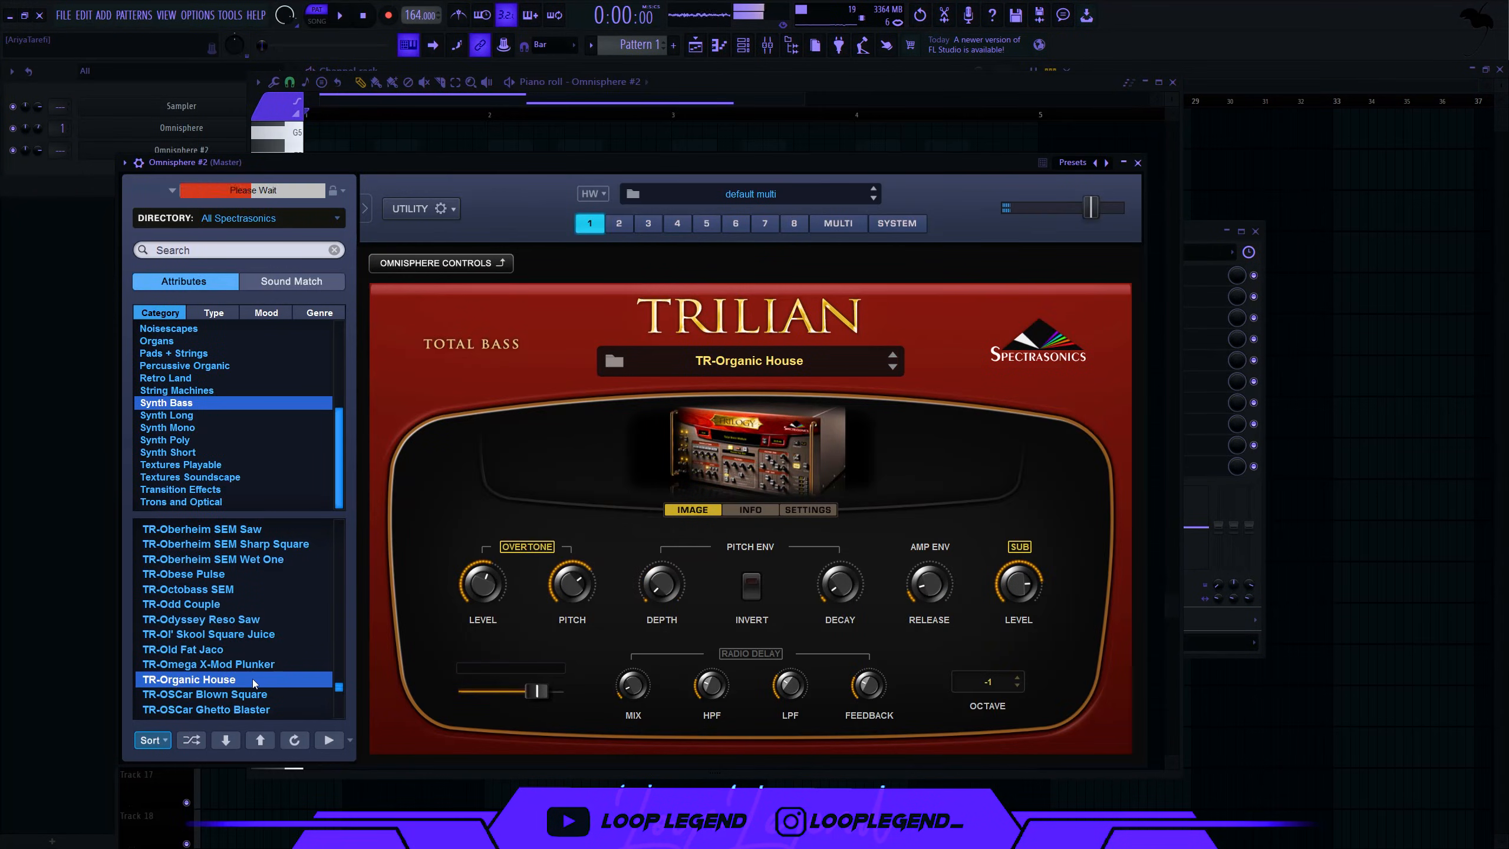
- Load the Trilian TR-Progressive Monster preset, audition it, and select the F#3 bass note
{"action": "scroll", "coordinate": [249, 685], "scroll_direction": "down", "scroll_amount": 2}
{"action": "scroll", "coordinate": [249, 683], "scroll_direction": "down", "scroll_amount": 2}
{"action": "left_click", "coordinate": [249, 692]}
{"action": "key", "text": "space"}
{"action": "left_click_drag", "start_coordinate": [339, 692], "coordinate": [338, 705]}
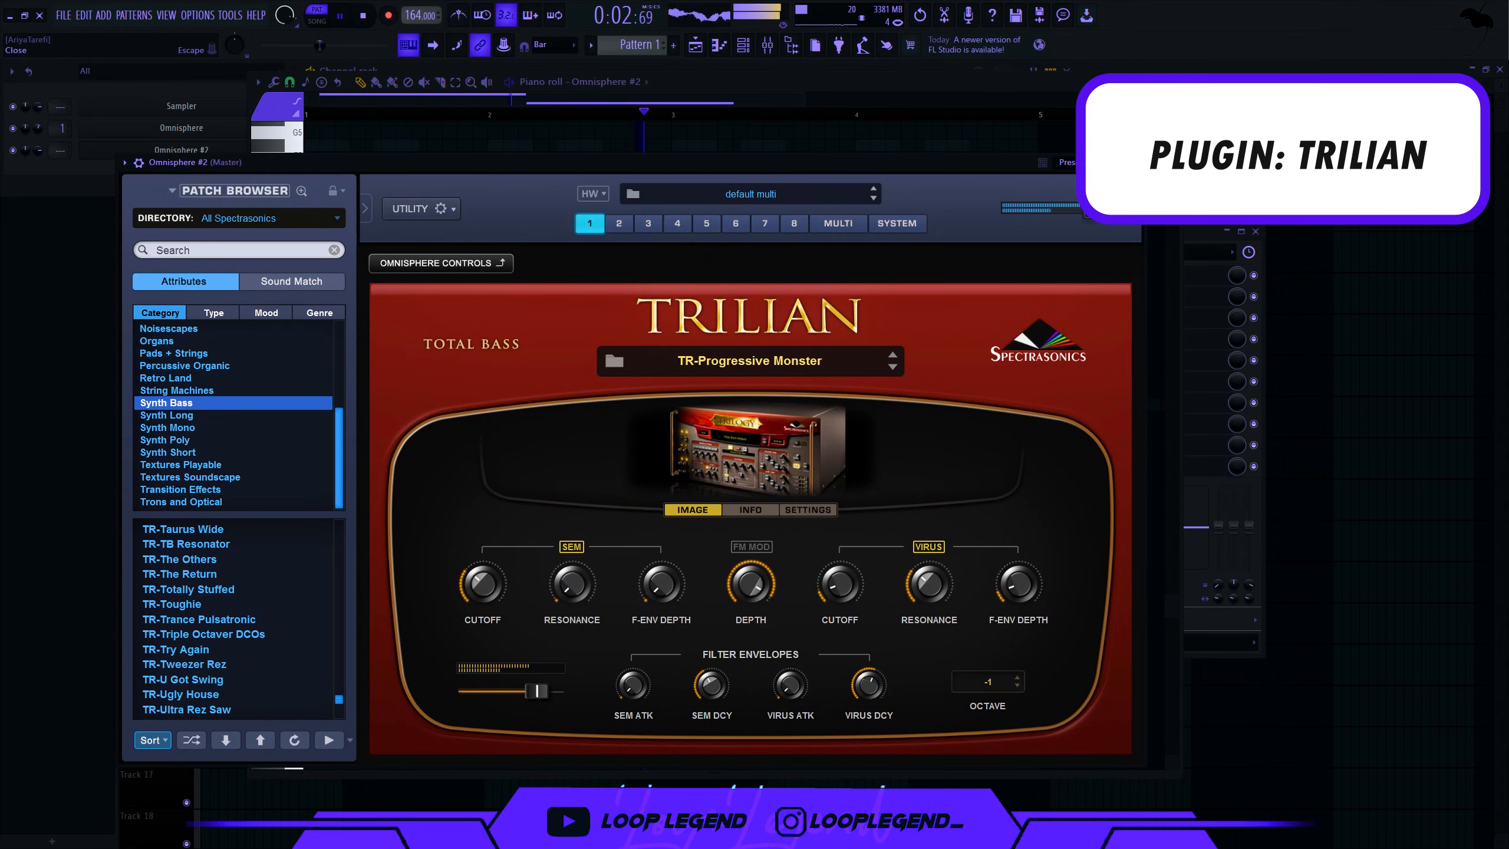
{"action": "left_click", "coordinate": [1135, 162]}
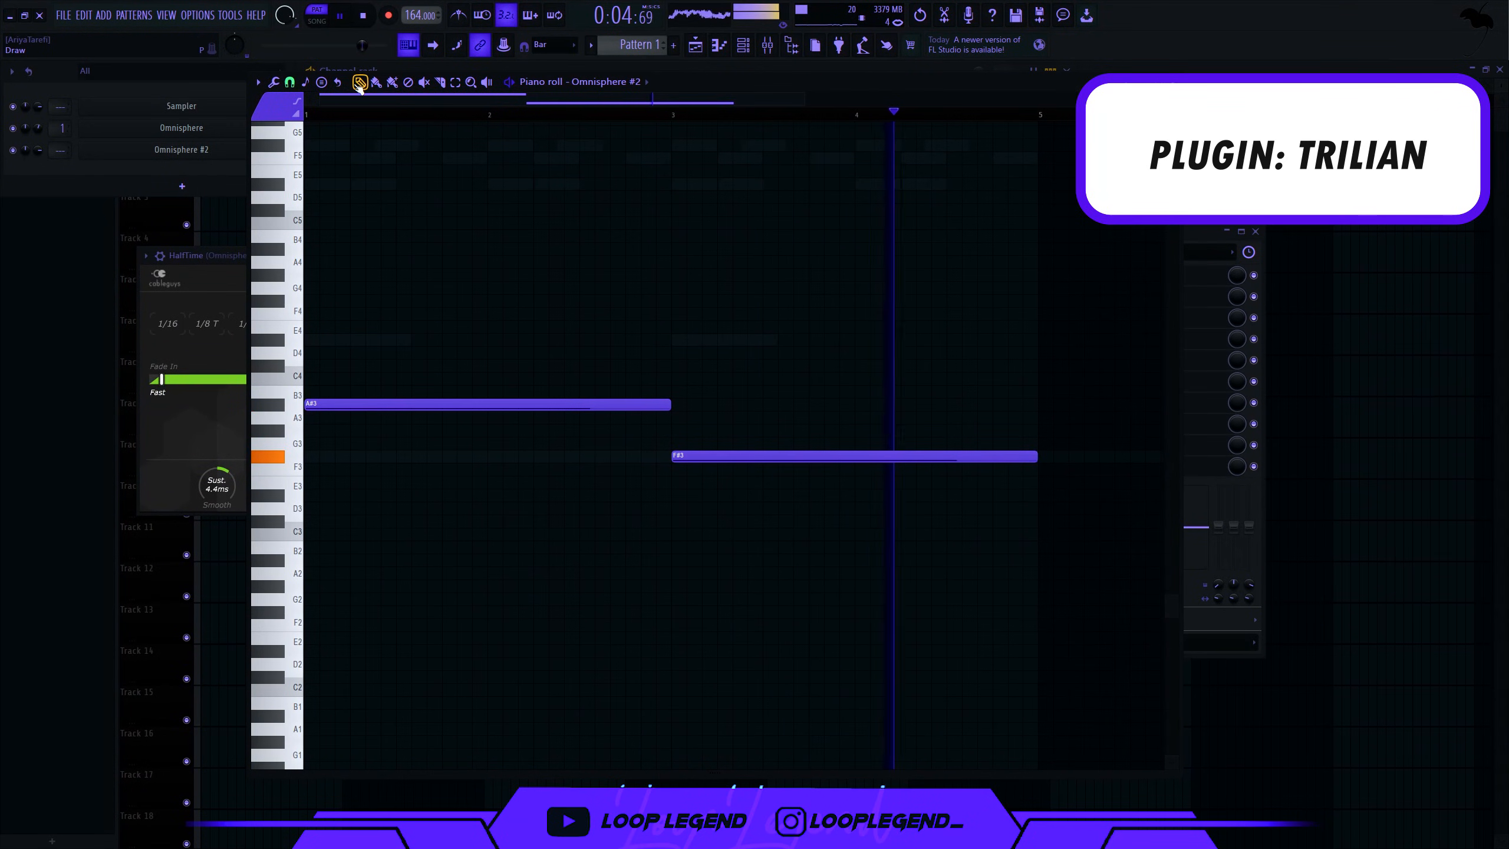
{"action": "left_click_drag", "start_coordinate": [758, 347], "coordinate": [802, 543]}
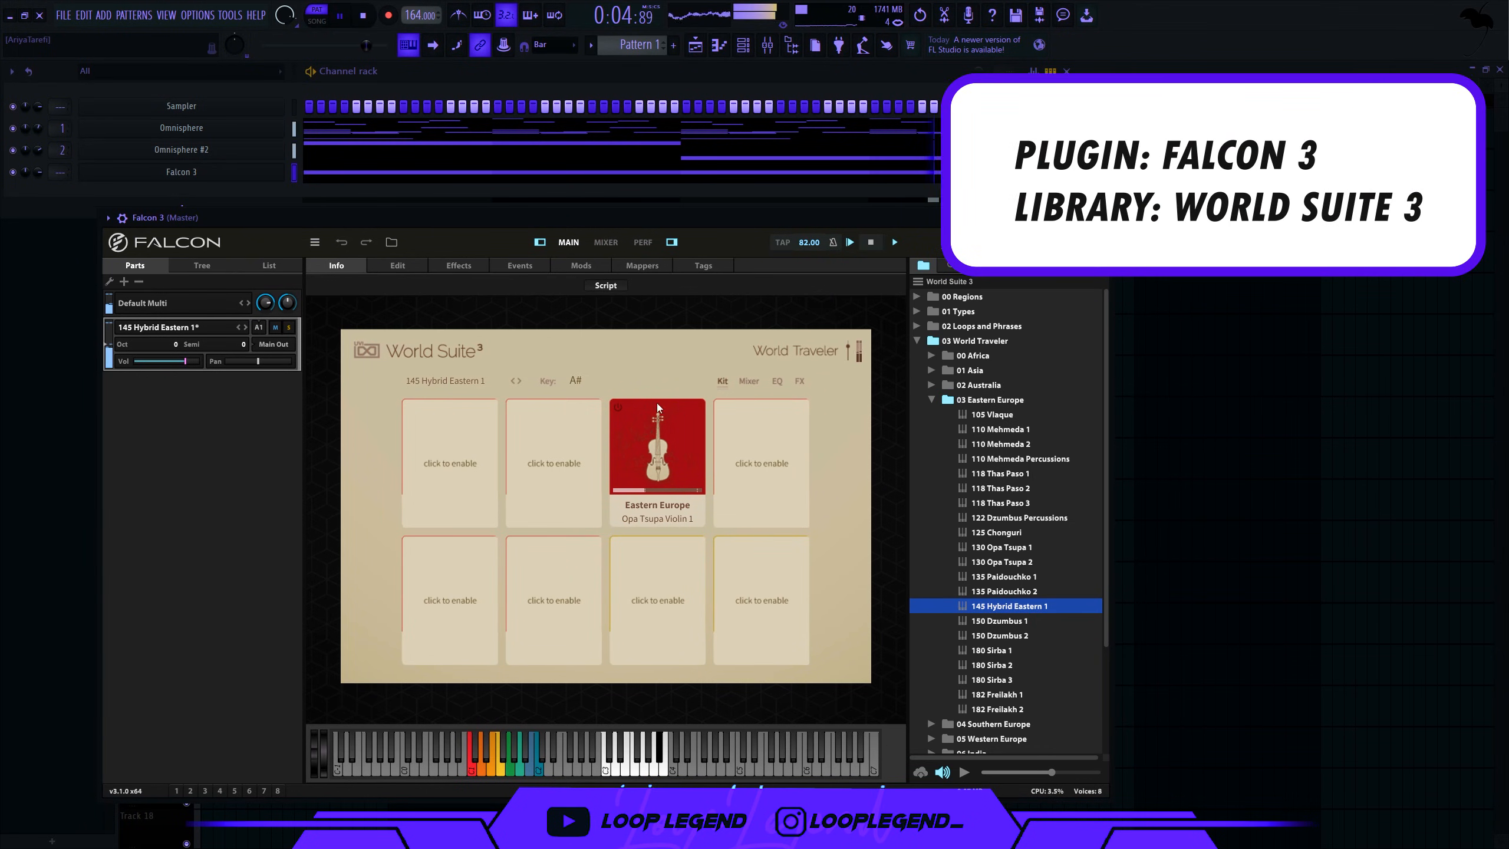
- Enable Falcon's second kit slot and load Sirba Strings 7 from Eastern Europe Strings
{"action": "left_click", "coordinate": [559, 449]}
{"action": "left_click", "coordinate": [551, 462]}
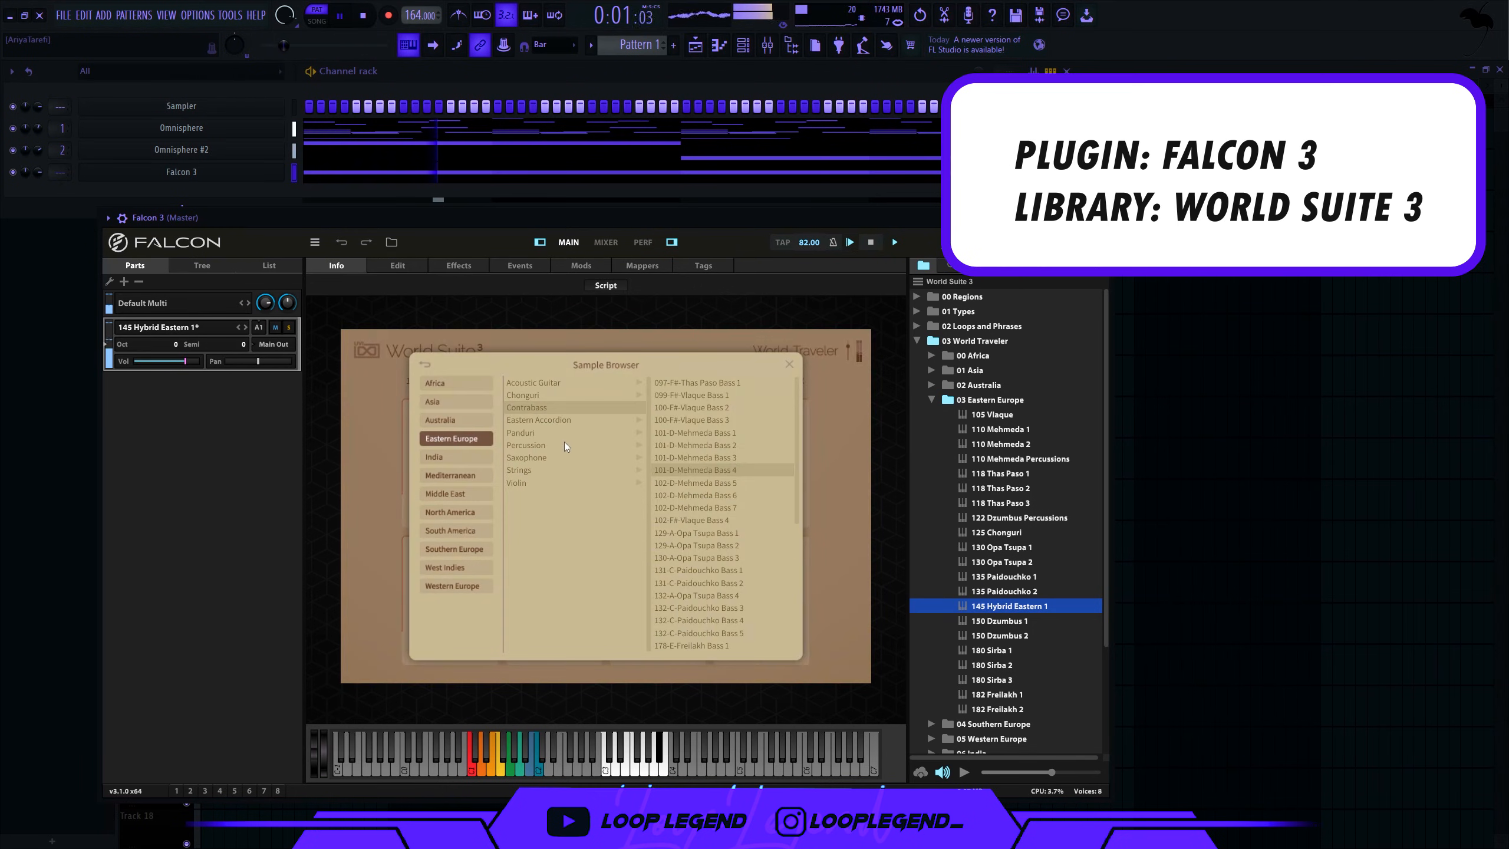
{"action": "left_click", "coordinate": [545, 469]}
{"action": "left_click", "coordinate": [691, 481]}
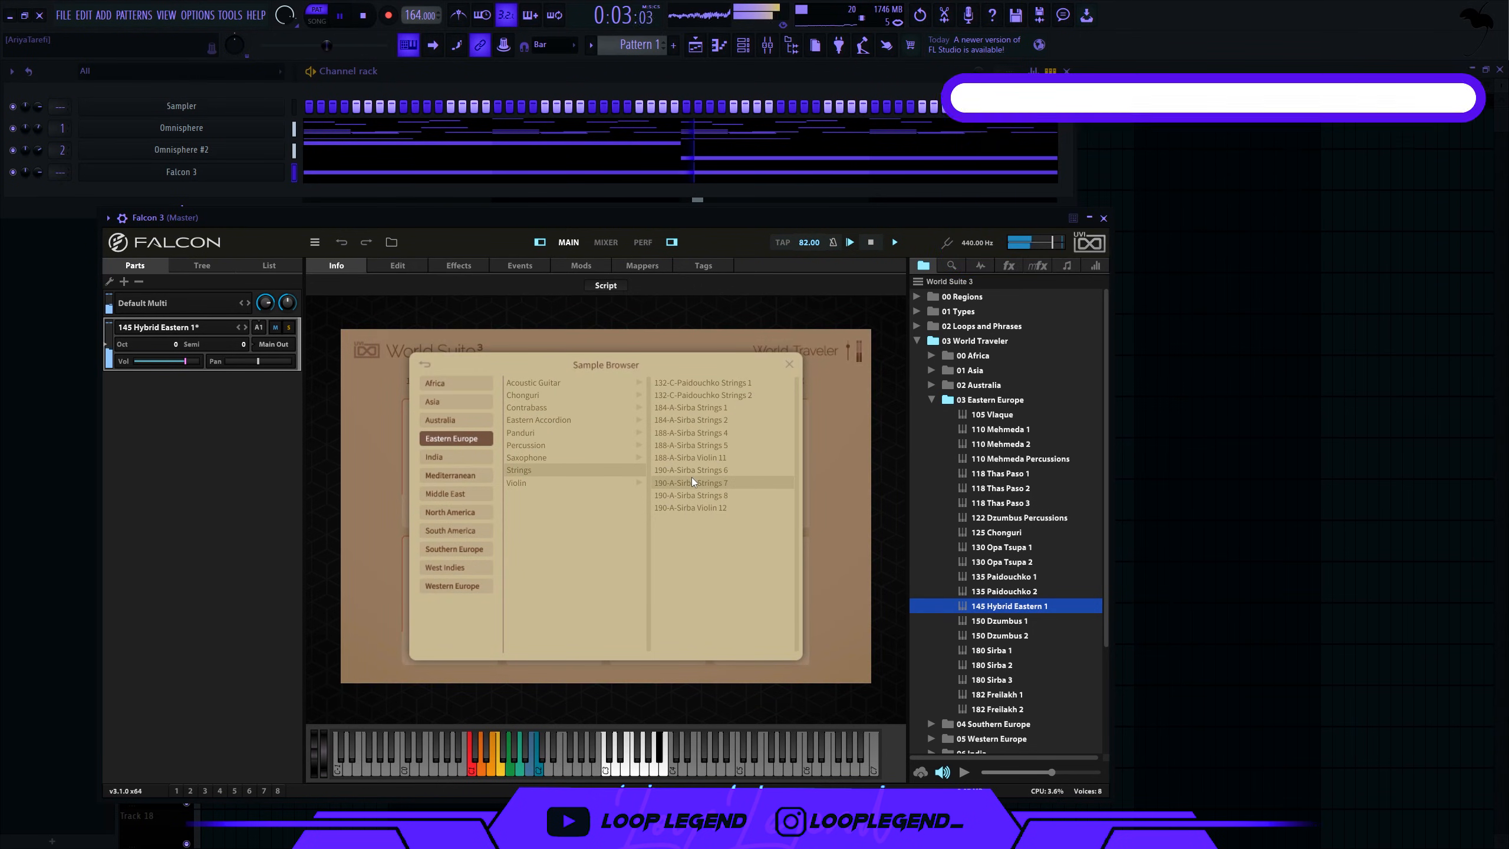
{"action": "left_click", "coordinate": [791, 361]}
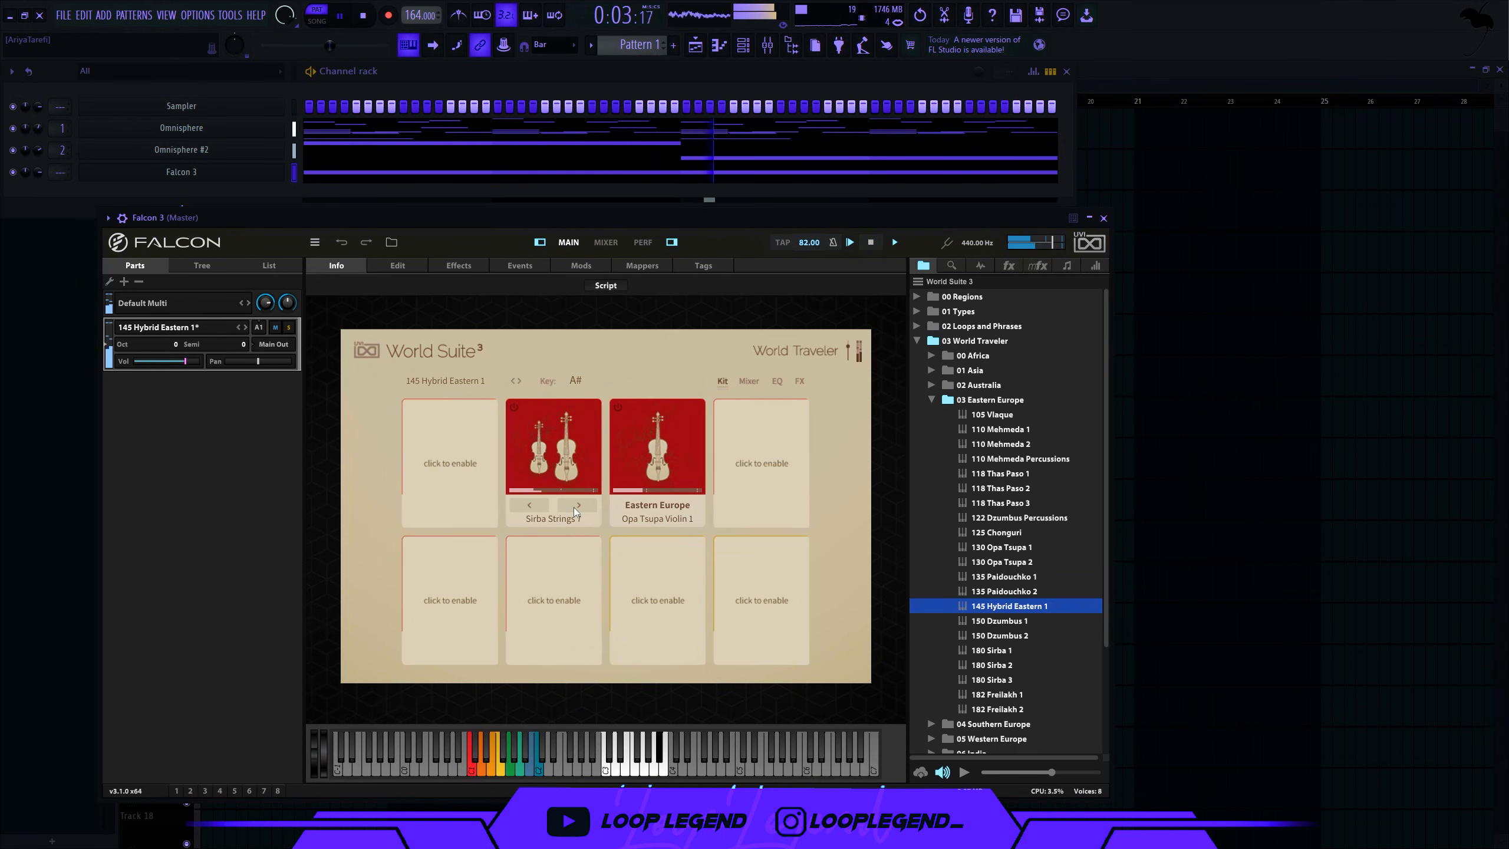
- Add the Veena 1 Shivaranjani 10-02 sample to another slot and shorten the long A#5 note
{"action": "left_click", "coordinate": [533, 519]}
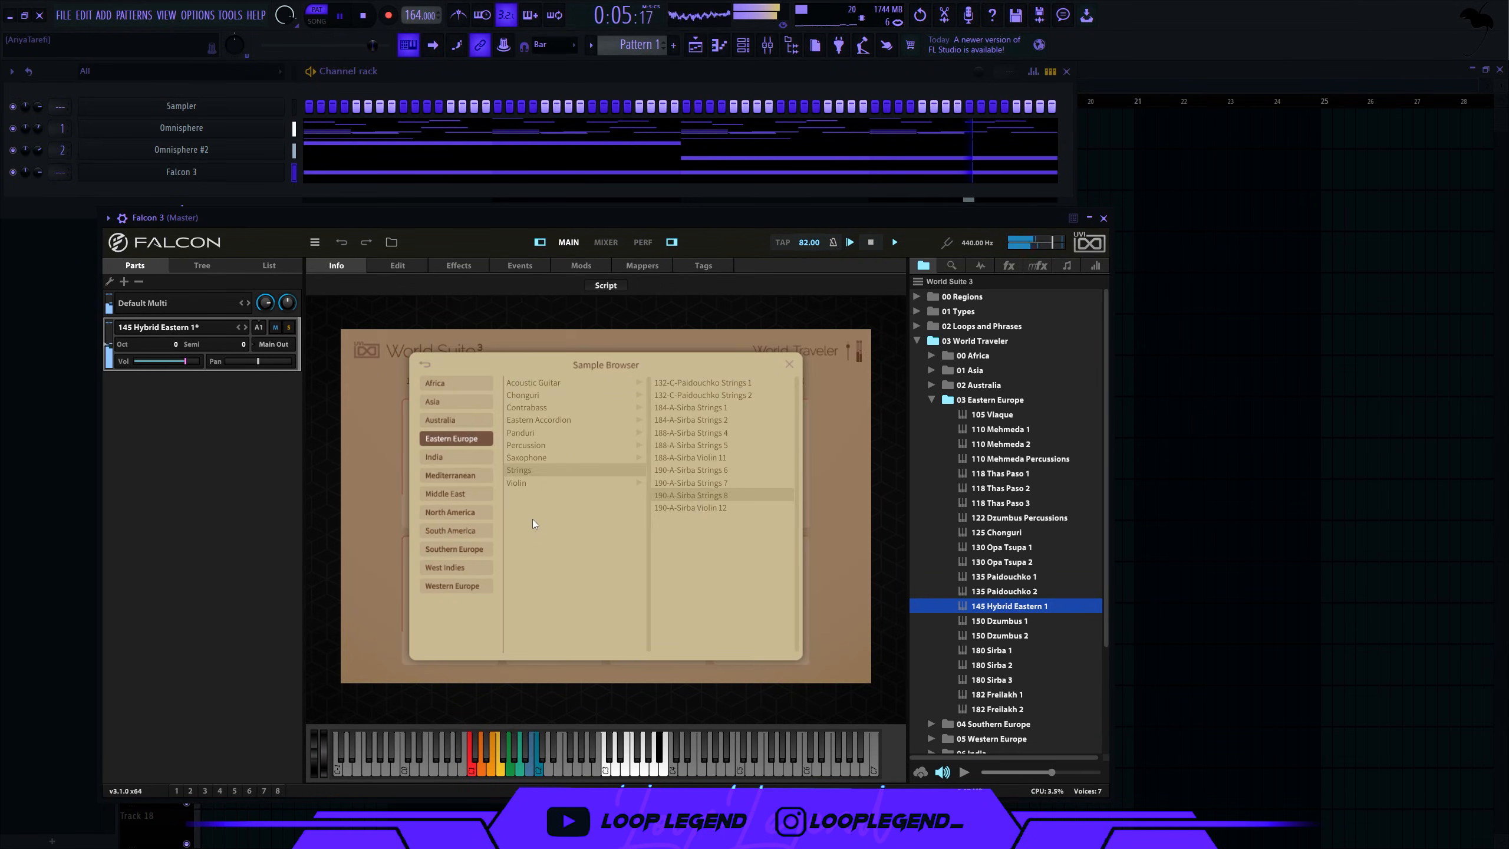
{"action": "key", "text": "space"}
{"action": "left_click", "coordinate": [738, 506]}
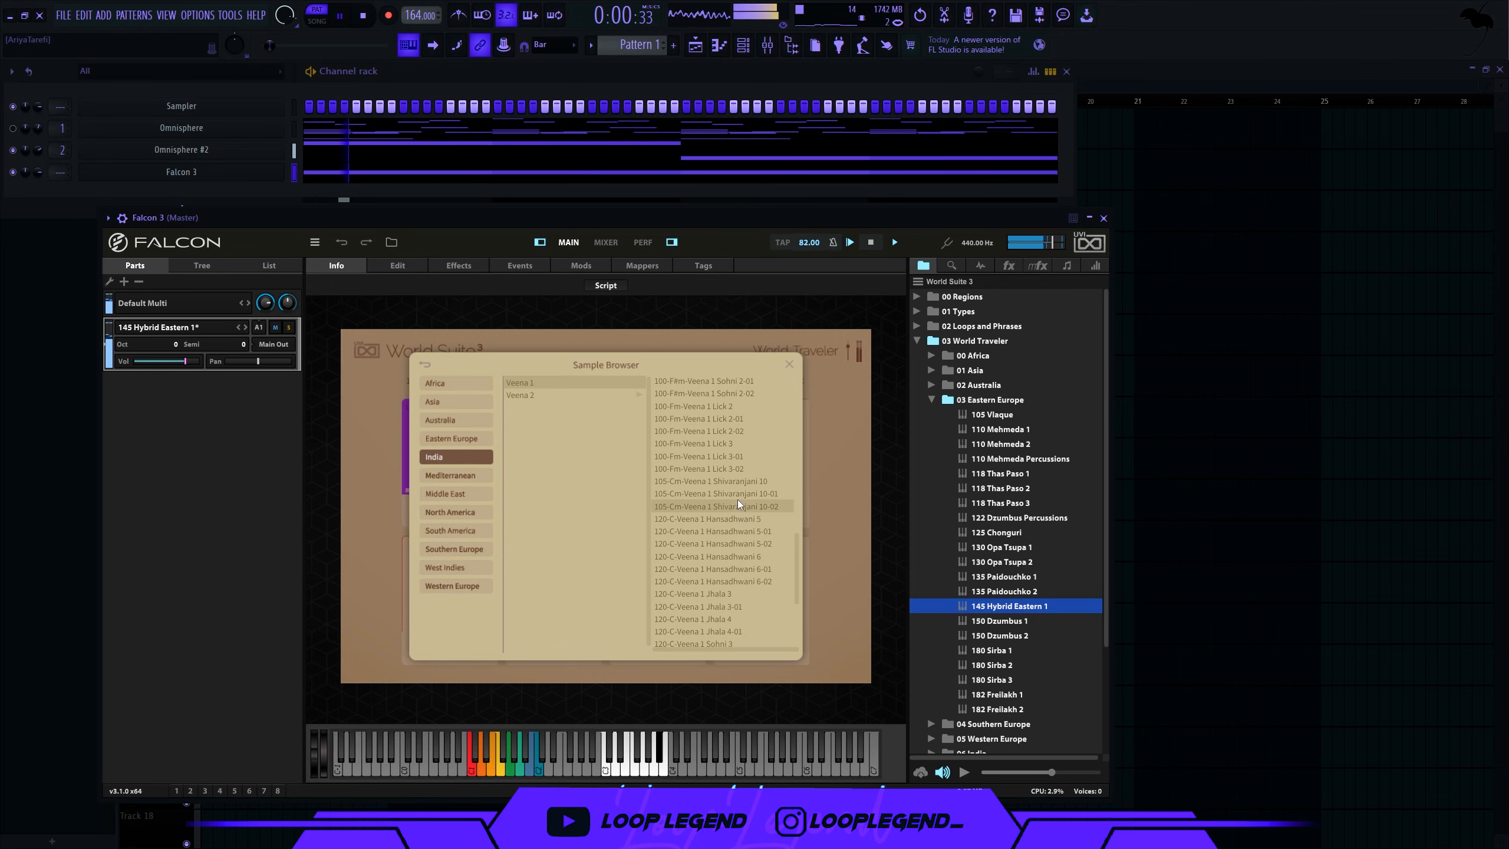
{"action": "left_click", "coordinate": [790, 364]}
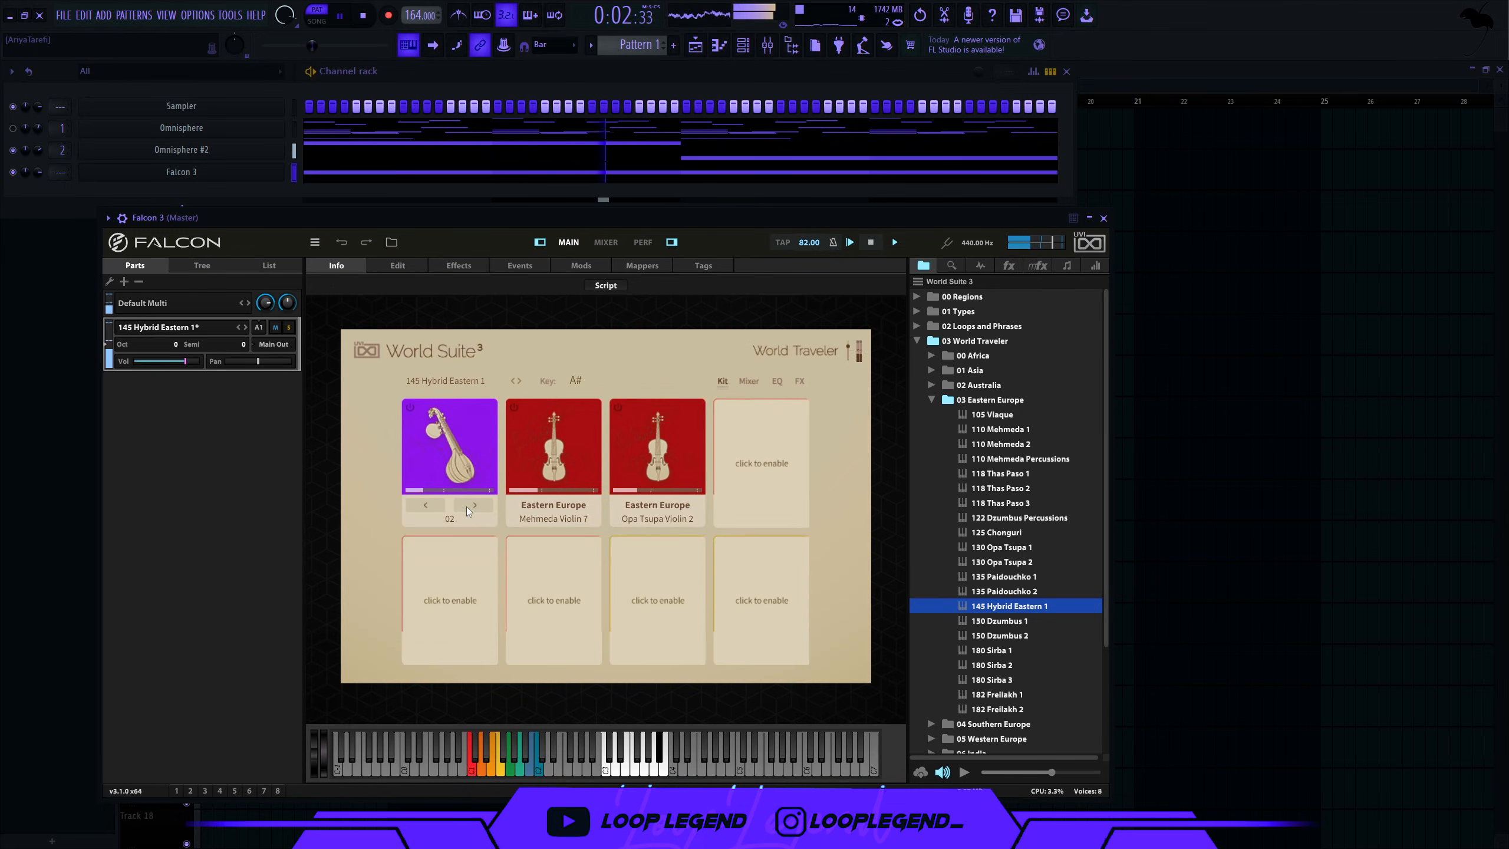
{"action": "left_click", "coordinate": [741, 50]}
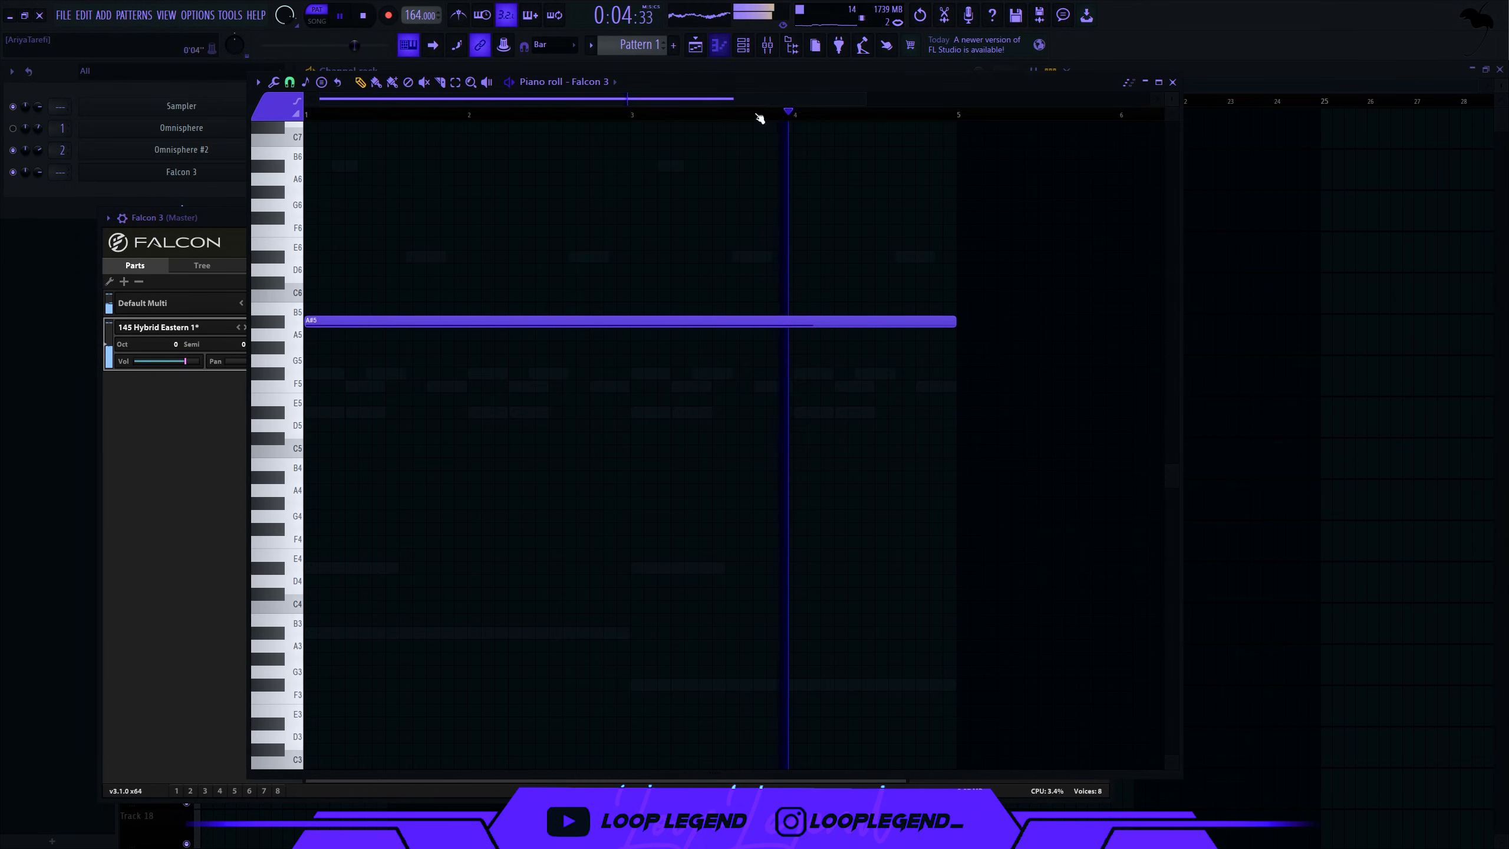
{"action": "left_click_drag", "start_coordinate": [895, 329], "coordinate": [631, 328]}
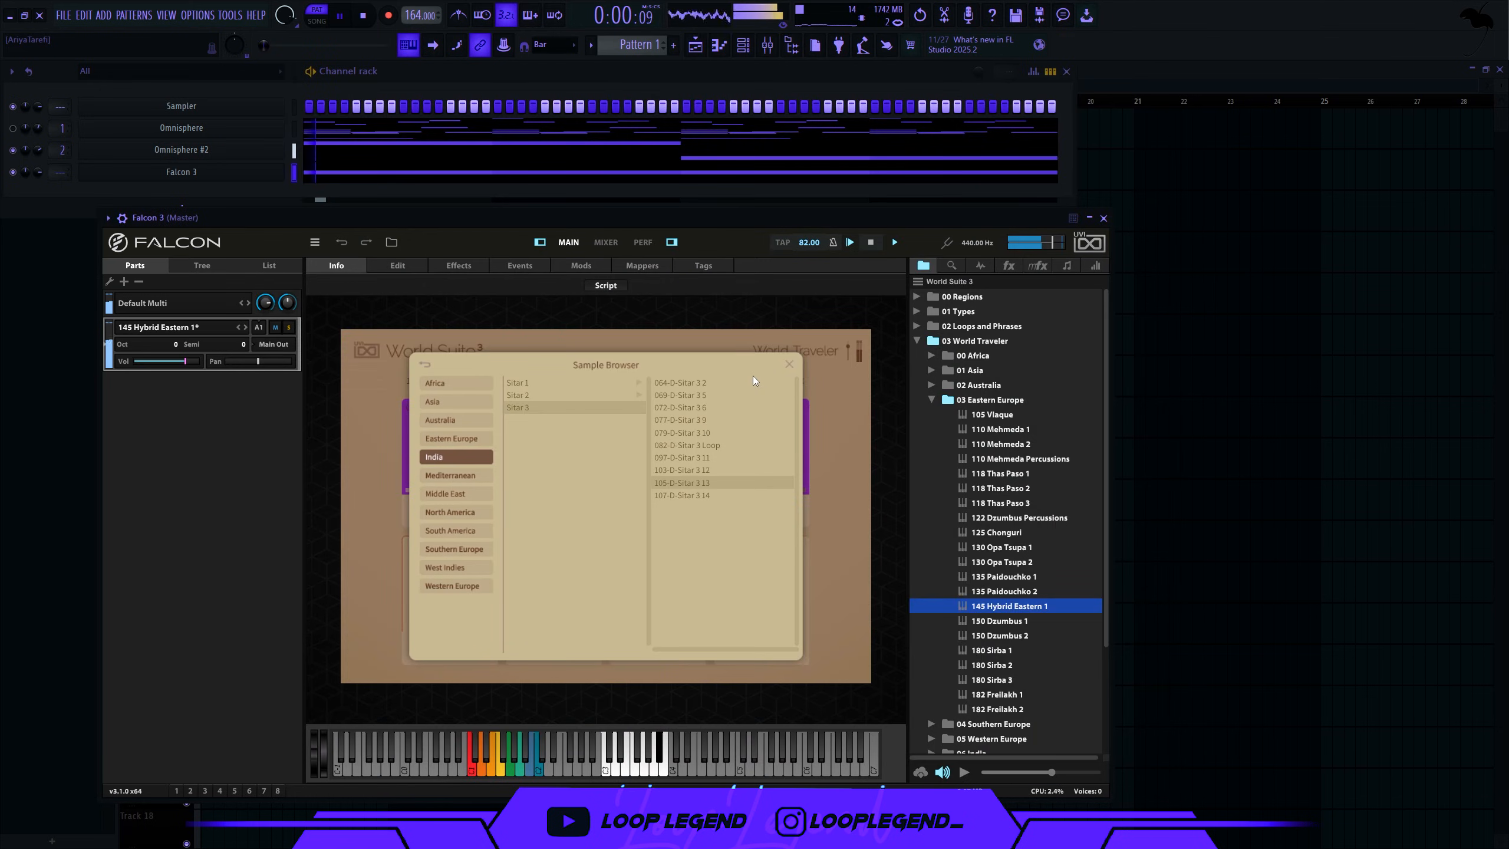
{"action": "left_click", "coordinate": [790, 364]}
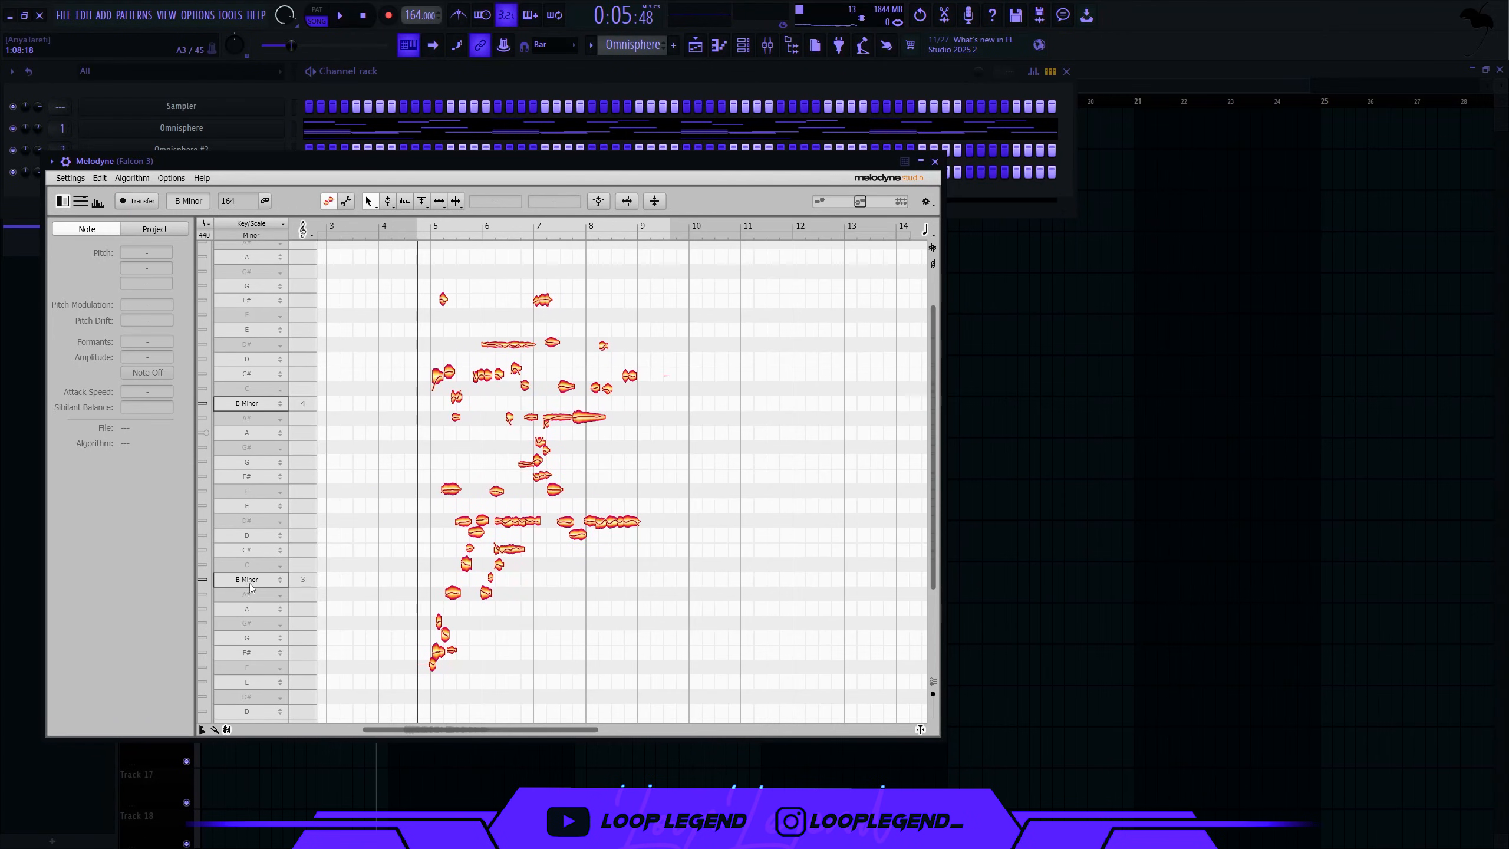
- Set Melodyne's key and scale to Bb Minor and start playback
{"action": "left_click", "coordinate": [250, 593]}
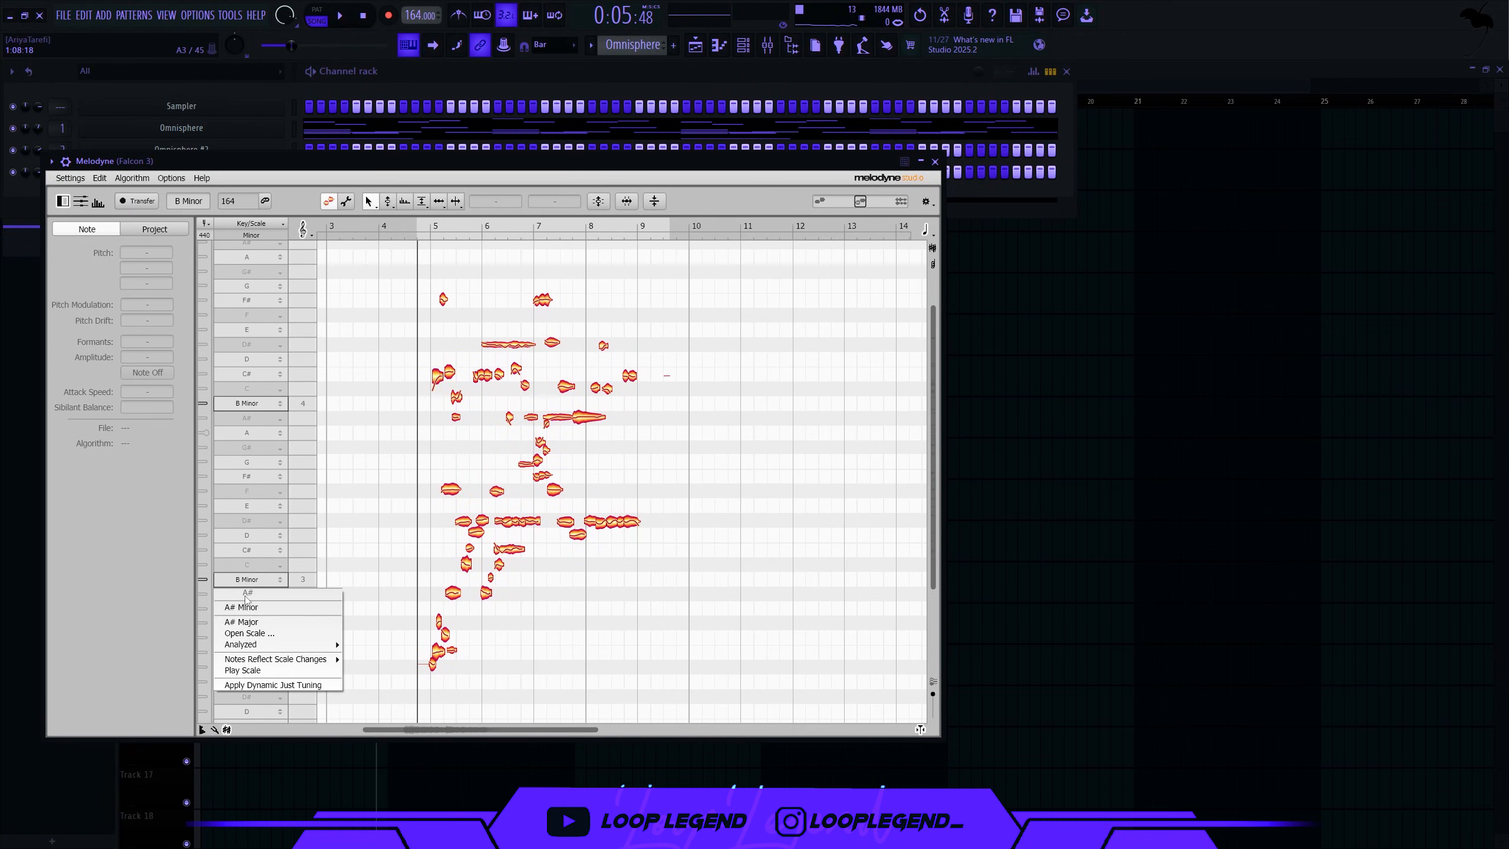
{"action": "left_click", "coordinate": [254, 606]}
{"action": "scroll", "coordinate": [380, 577], "scroll_direction": "down", "scroll_amount": 3}
{"action": "left_click_drag", "start_coordinate": [615, 513], "coordinate": [630, 527]}
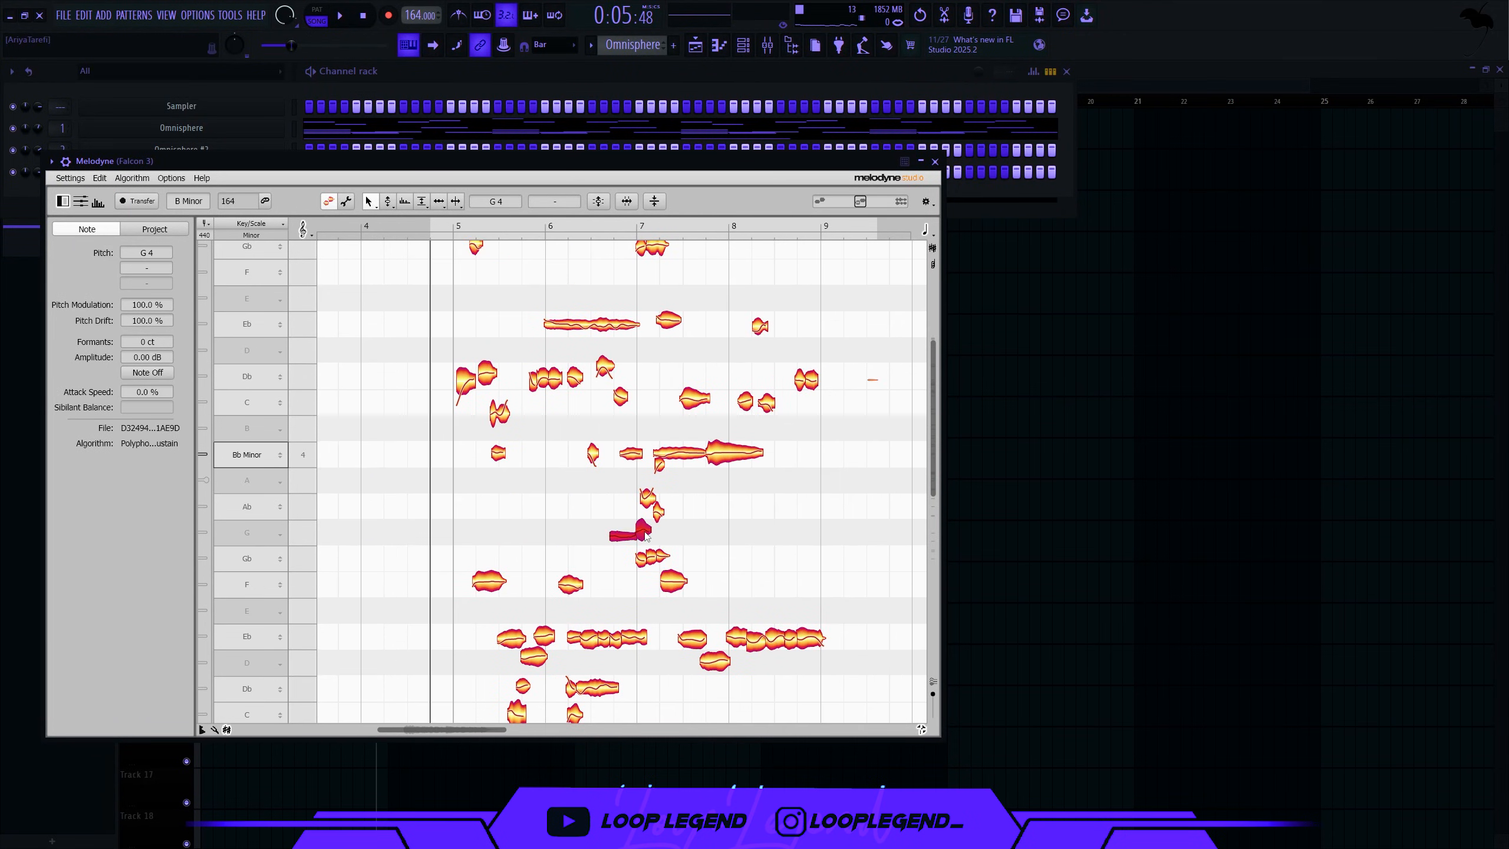
{"action": "key", "text": "space"}
{"action": "scroll", "coordinate": [523, 546], "scroll_direction": "down", "scroll_amount": 2}
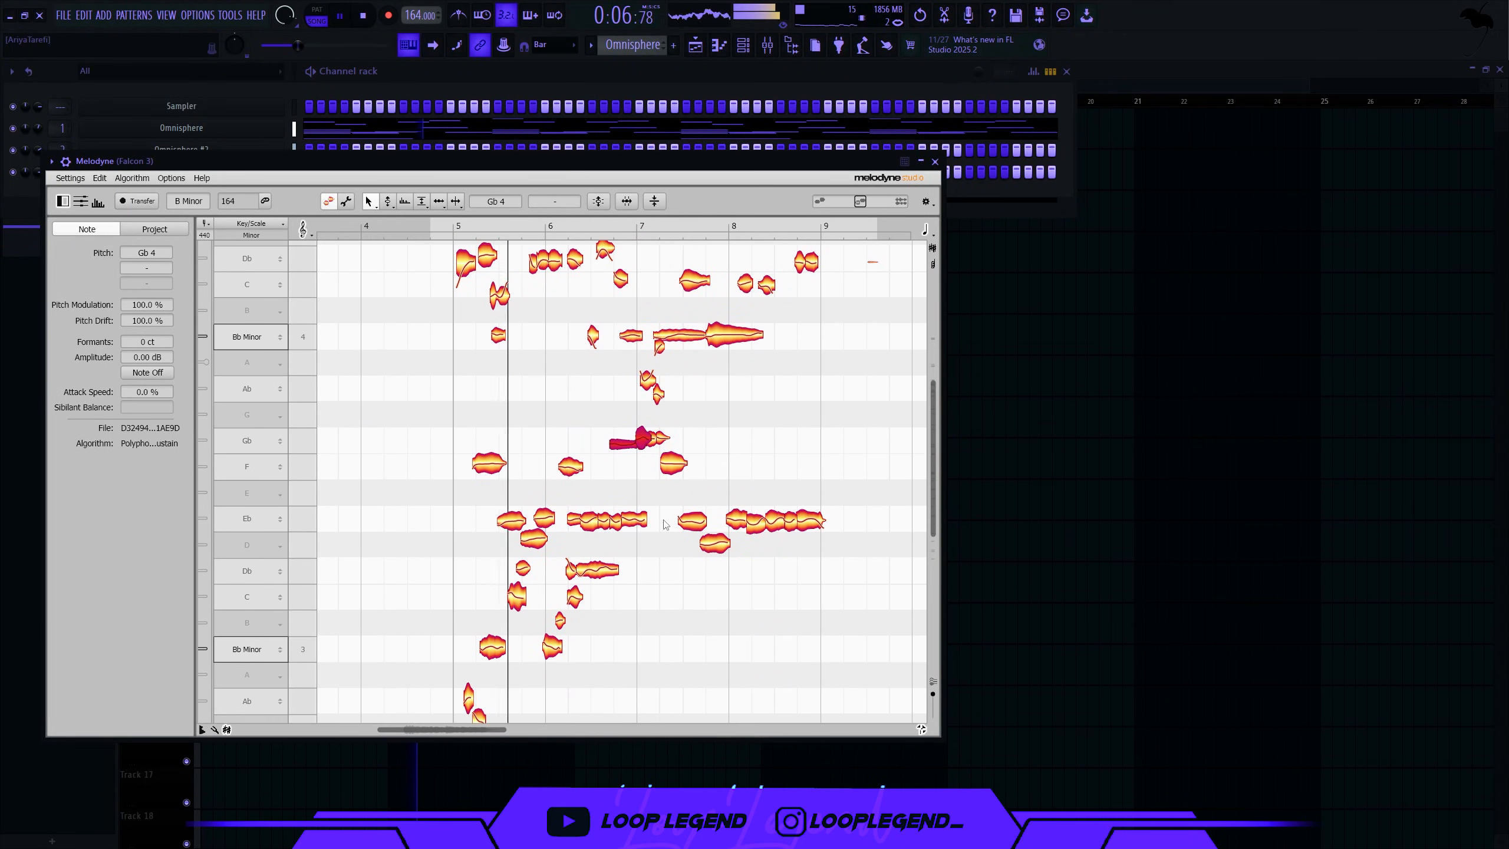
- Pull the off-key D notes down a semitone to Db and audition the retuned melody
{"action": "left_click", "coordinate": [523, 542]}
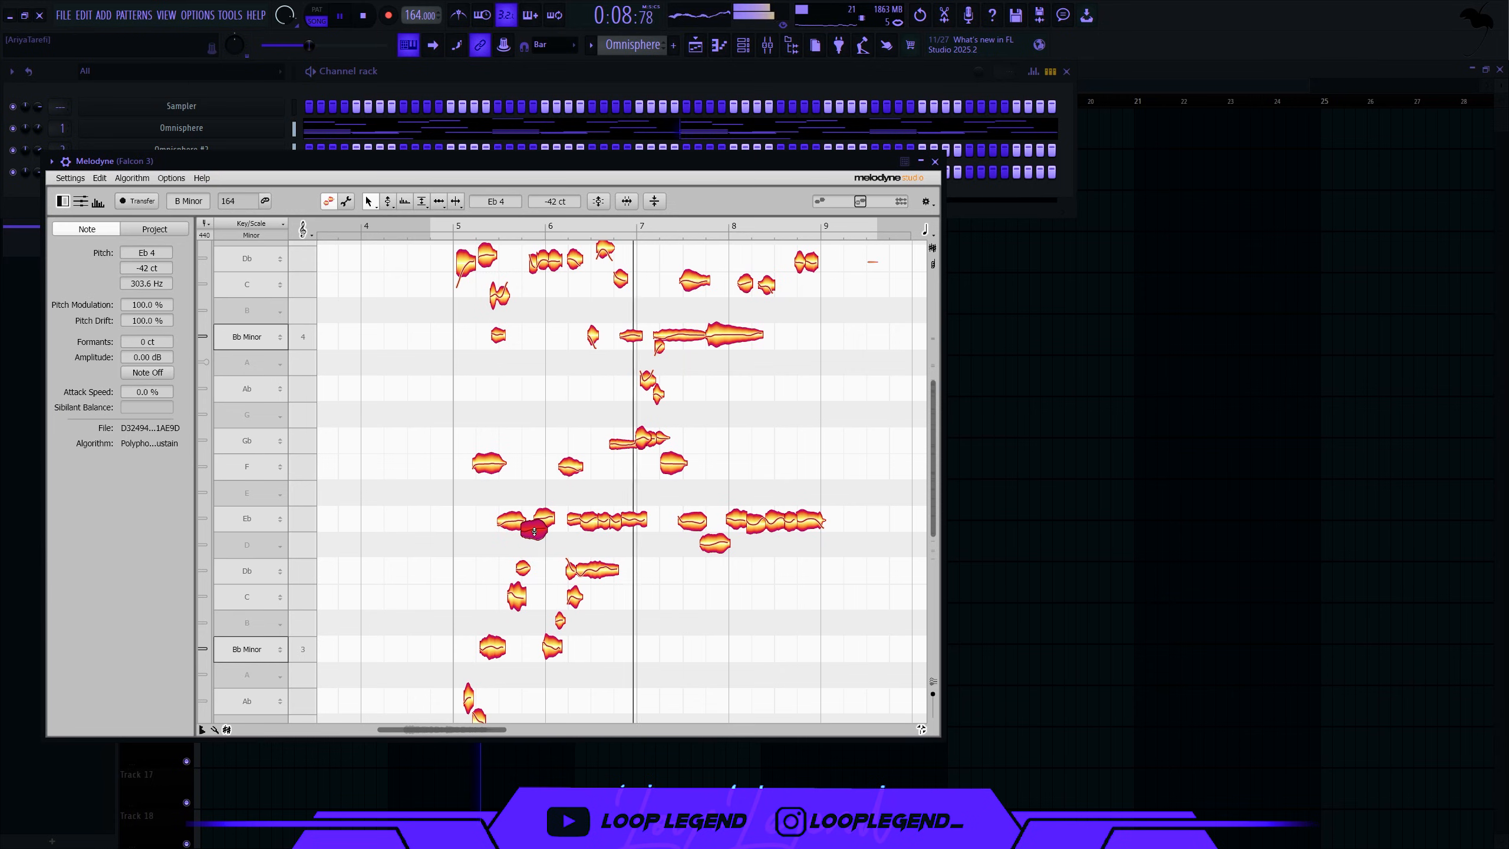
{"action": "left_click_drag", "start_coordinate": [534, 540], "coordinate": [538, 570]}
{"action": "left_click_drag", "start_coordinate": [714, 543], "coordinate": [715, 571]}
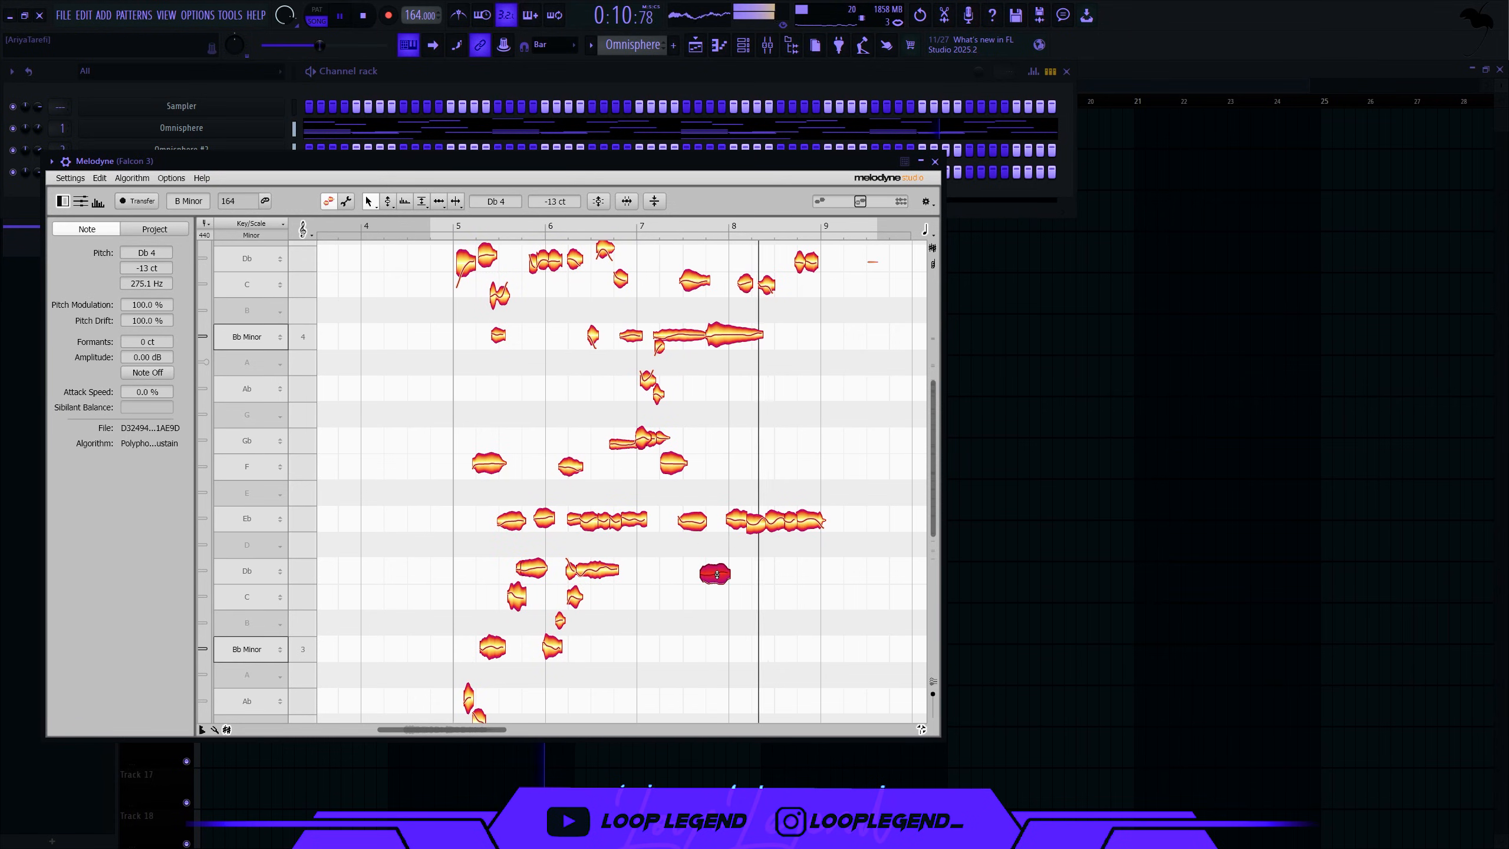
{"action": "key", "text": "space"}
{"action": "scroll", "coordinate": [563, 528], "scroll_direction": "down", "scroll_amount": 4}
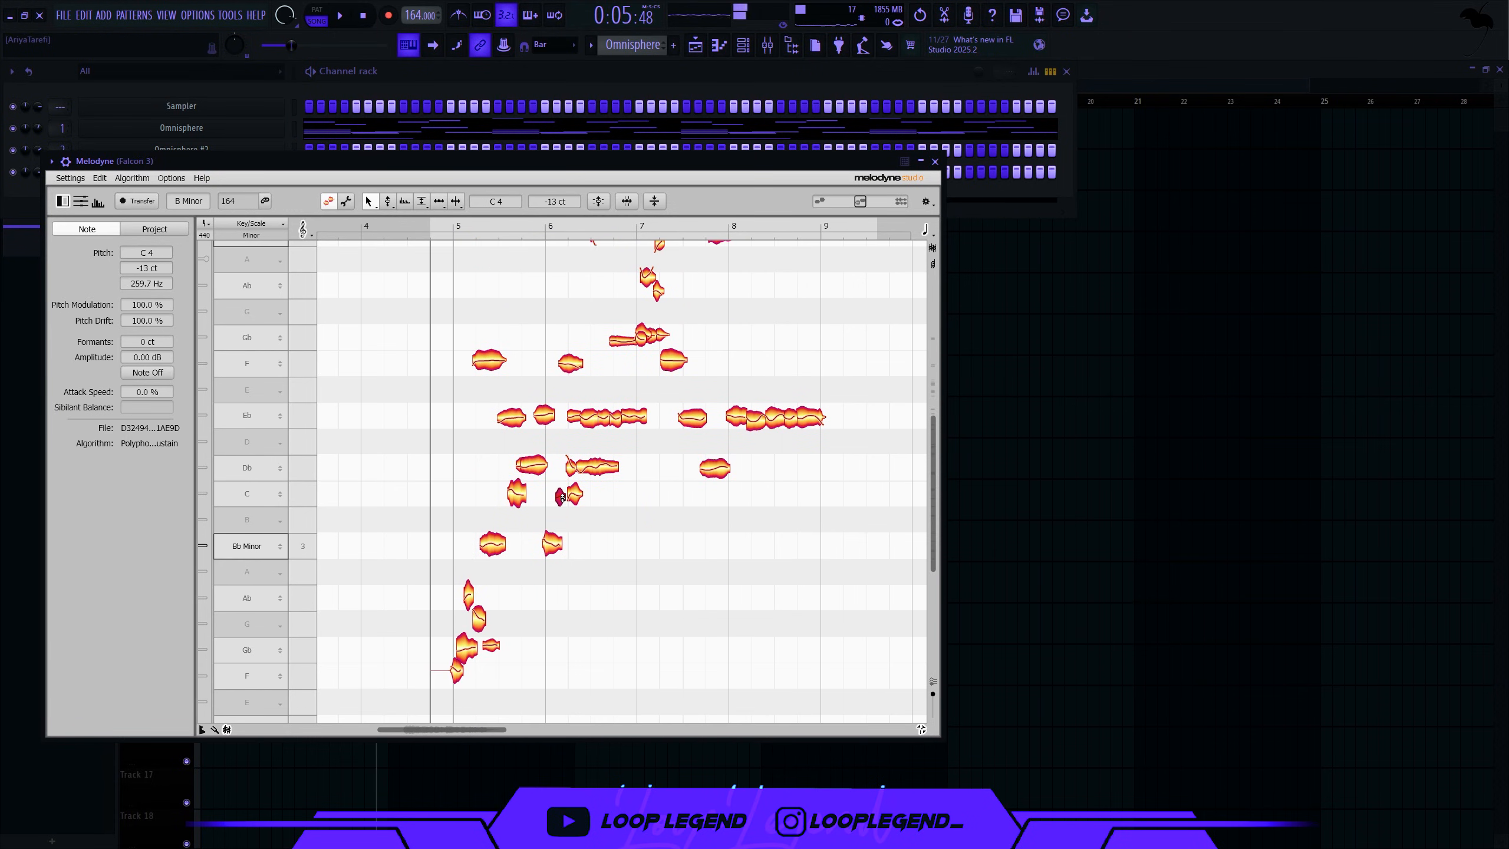
{"action": "scroll", "coordinate": [509, 514], "scroll_direction": "down", "scroll_amount": 4}
{"action": "left_click_drag", "start_coordinate": [481, 529], "coordinate": [480, 527]}
{"action": "key", "text": "space"}
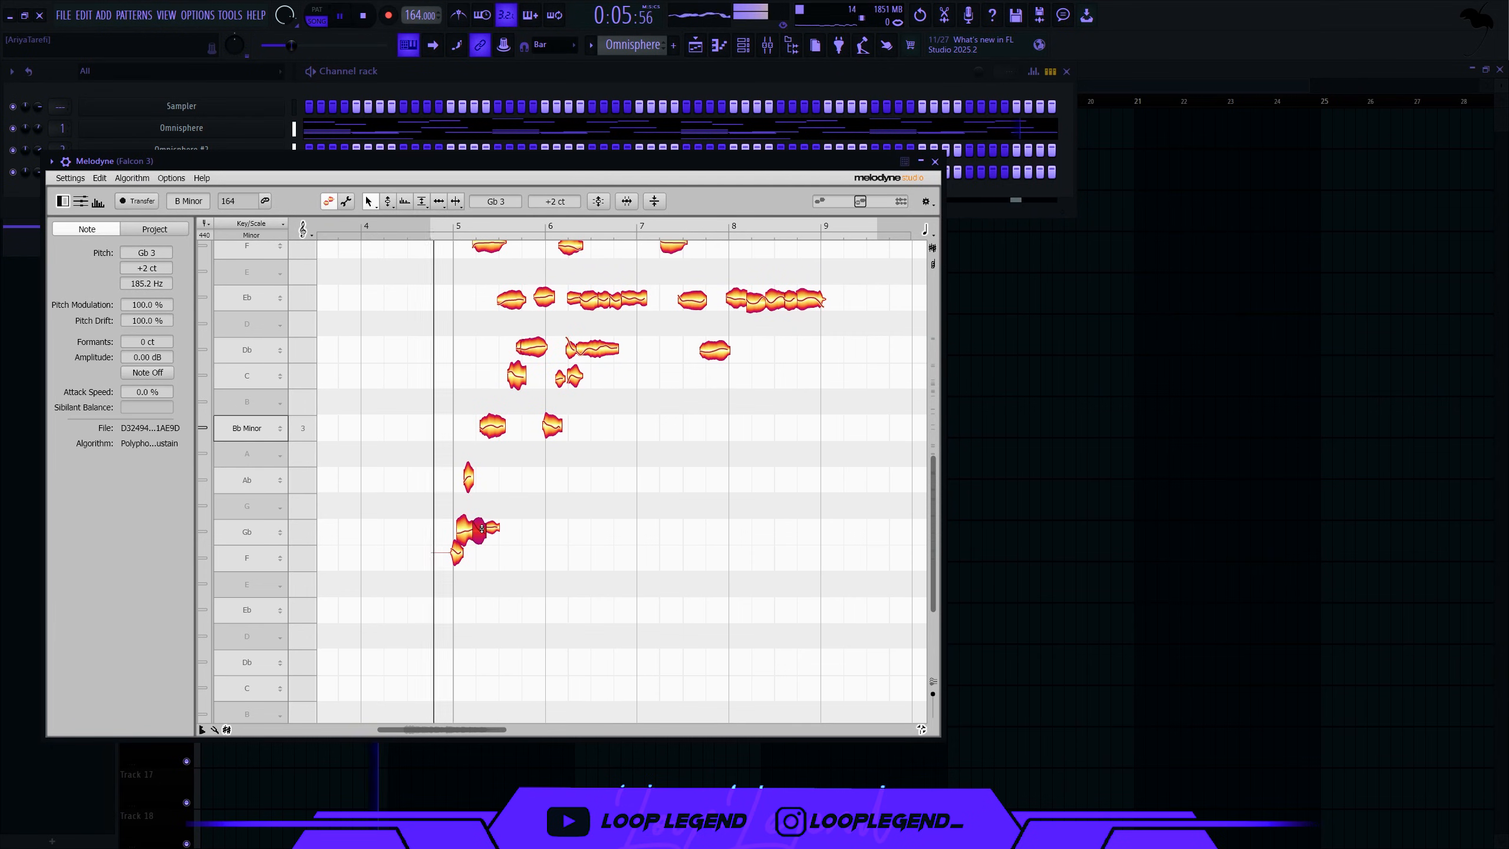
{"action": "scroll", "coordinate": [542, 514], "scroll_direction": "down", "scroll_amount": 5}
{"action": "scroll", "coordinate": [568, 476], "scroll_direction": "up", "scroll_amount": 5}
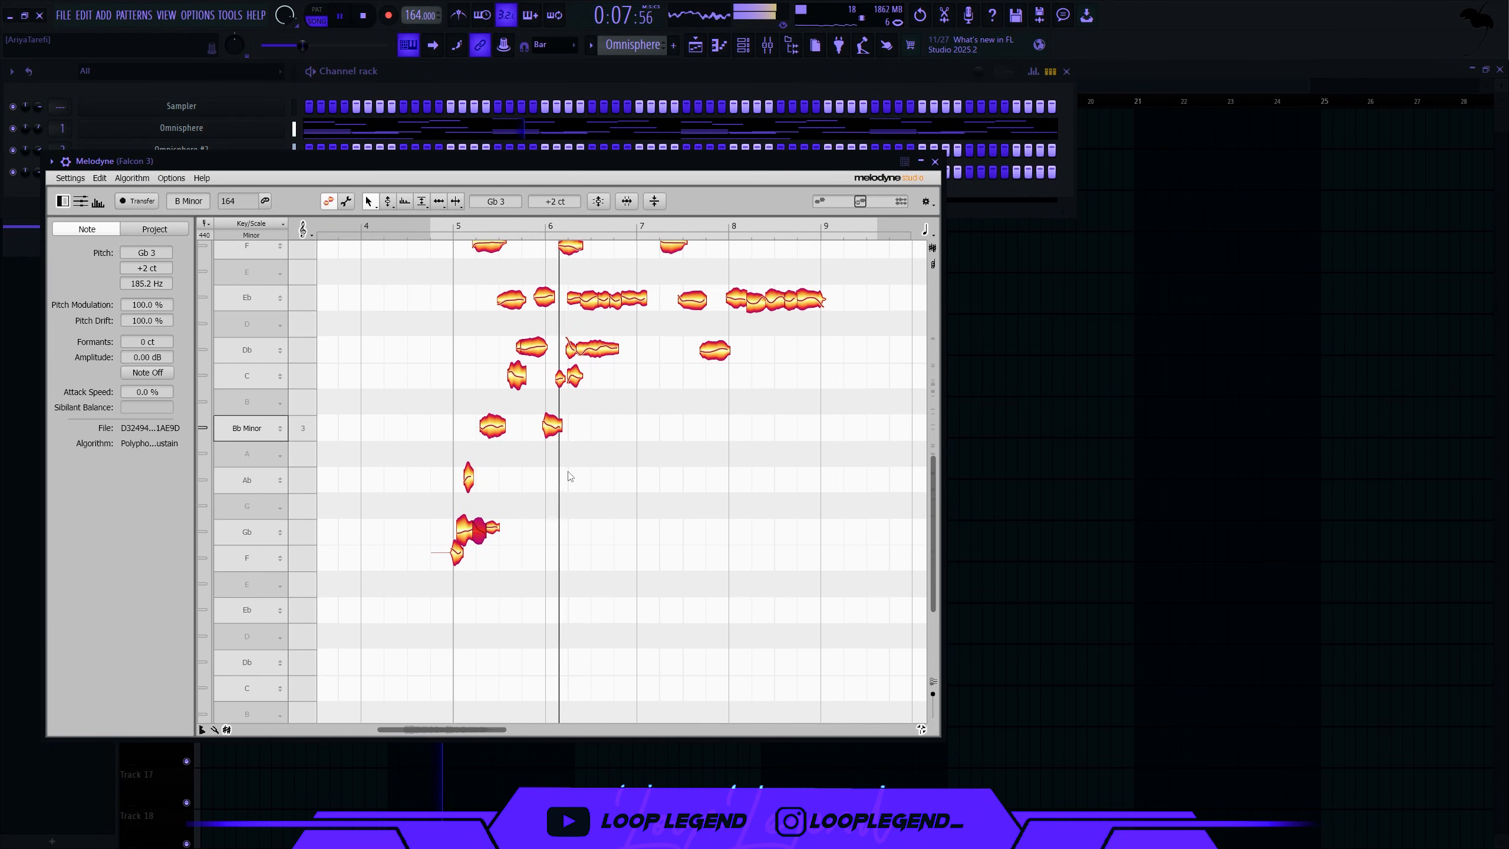
{"action": "scroll", "coordinate": [570, 477], "scroll_direction": "down", "scroll_amount": 2}
{"action": "scroll", "coordinate": [571, 479], "scroll_direction": "up", "scroll_amount": 6}
{"action": "scroll", "coordinate": [757, 449], "scroll_direction": "down", "scroll_amount": 1}
{"action": "scroll", "coordinate": [755, 450], "scroll_direction": "down", "scroll_amount": 2}
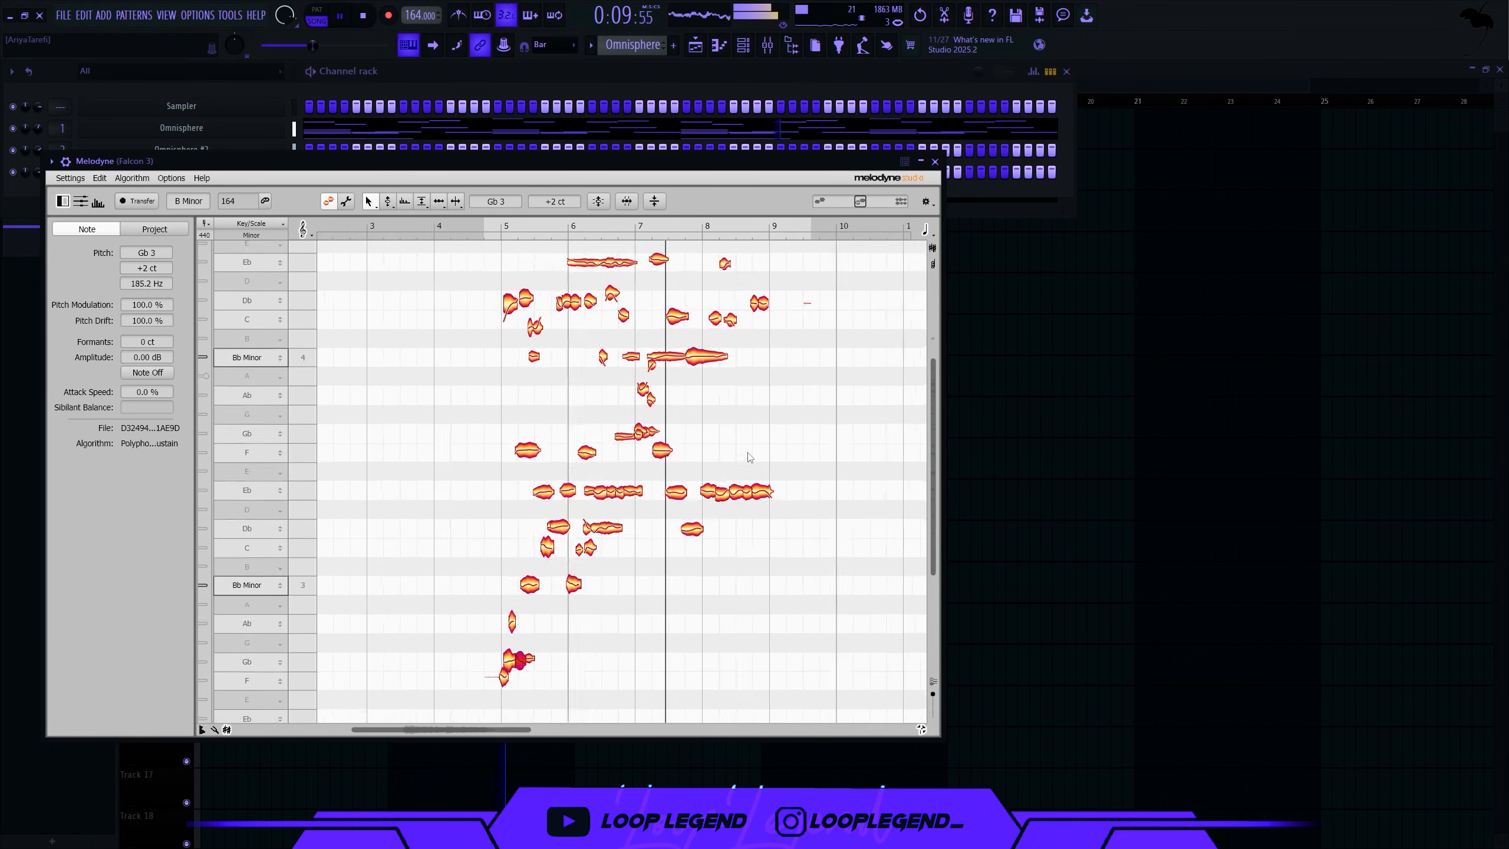
{"action": "key", "text": "Escape"}
{"action": "left_click", "coordinate": [777, 42]}
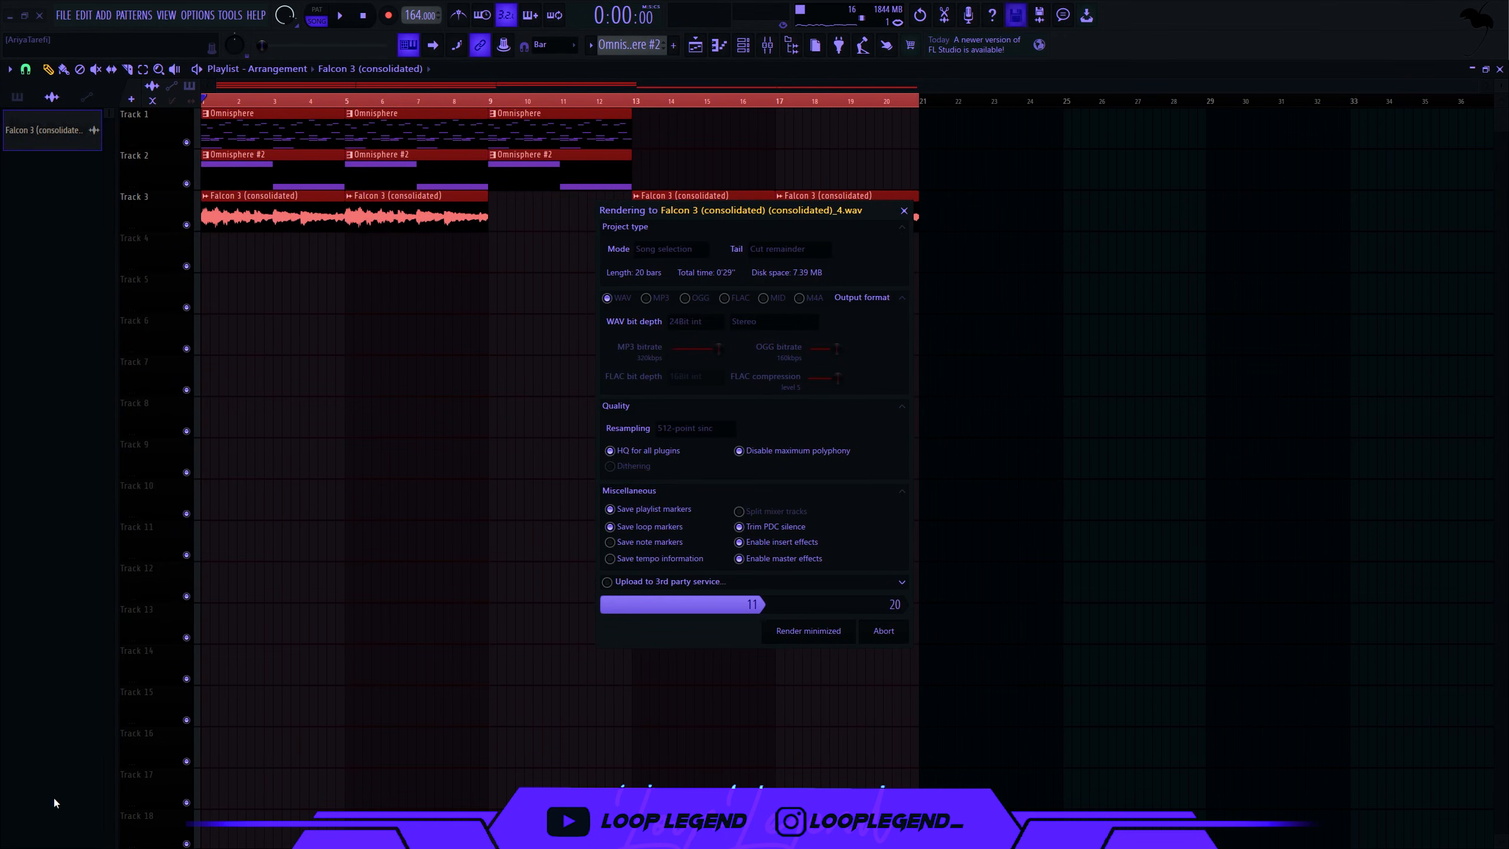
- Open the rendered clip in a new Fruity Slicer channel, sliced on every beat
{"action": "right_click", "coordinate": [286, 403]}
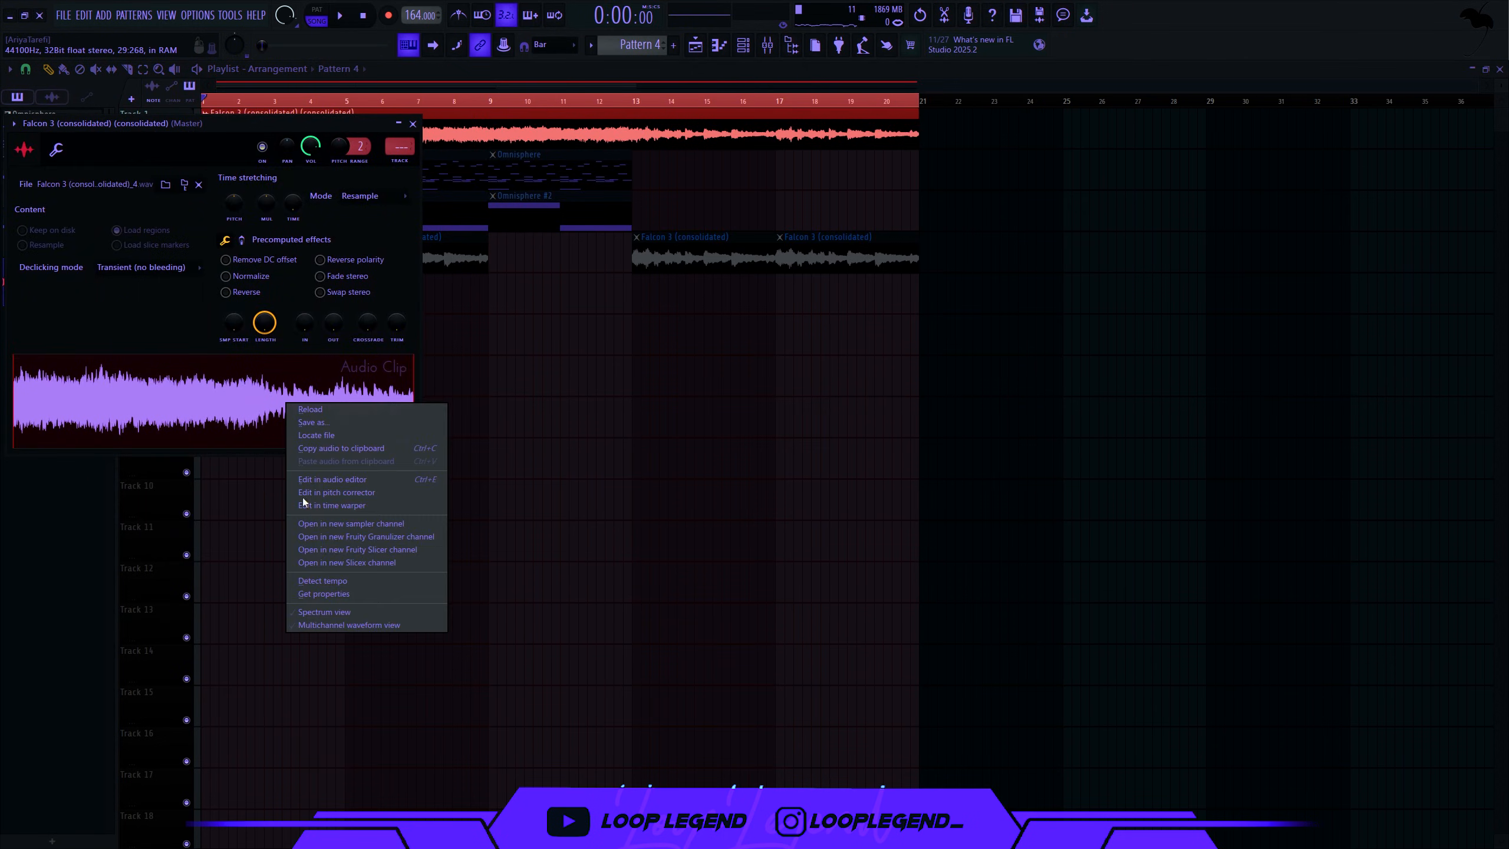
{"action": "left_click", "coordinate": [345, 549]}
{"action": "left_click", "coordinate": [126, 180]}
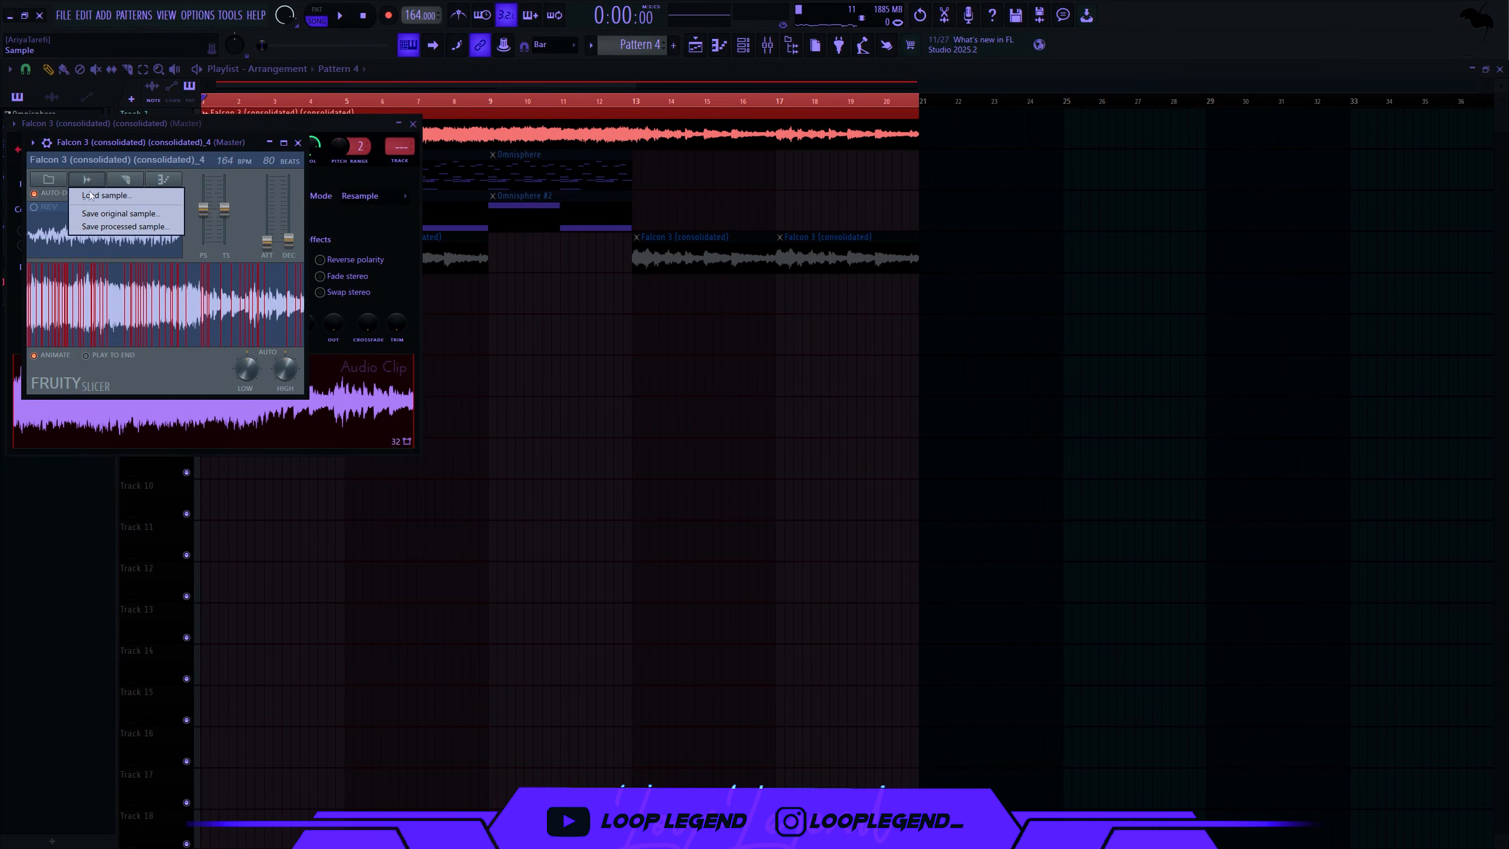
{"action": "left_click", "coordinate": [131, 179]}
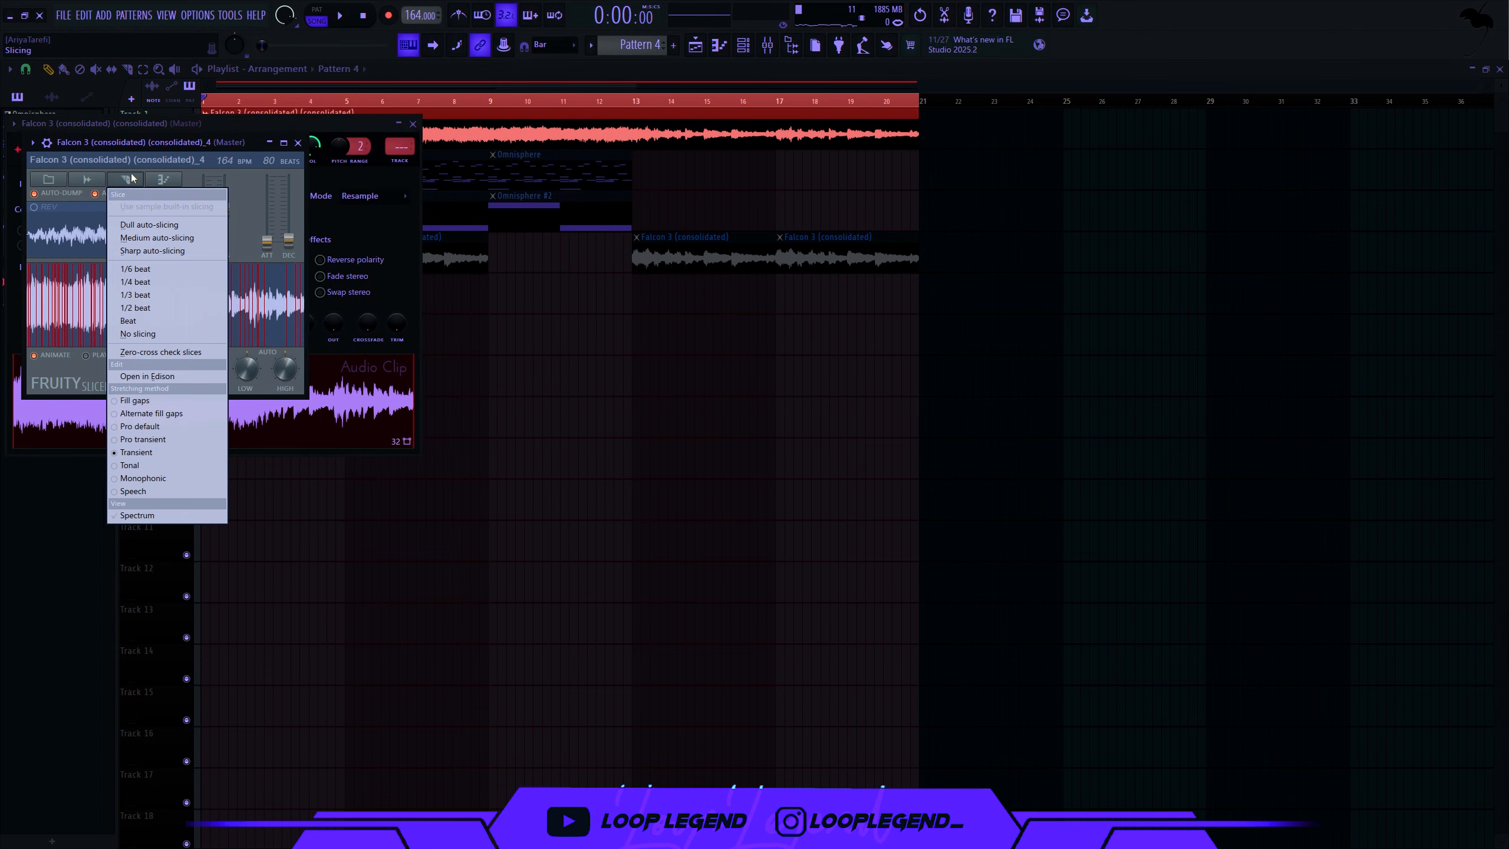
{"action": "left_click", "coordinate": [143, 321]}
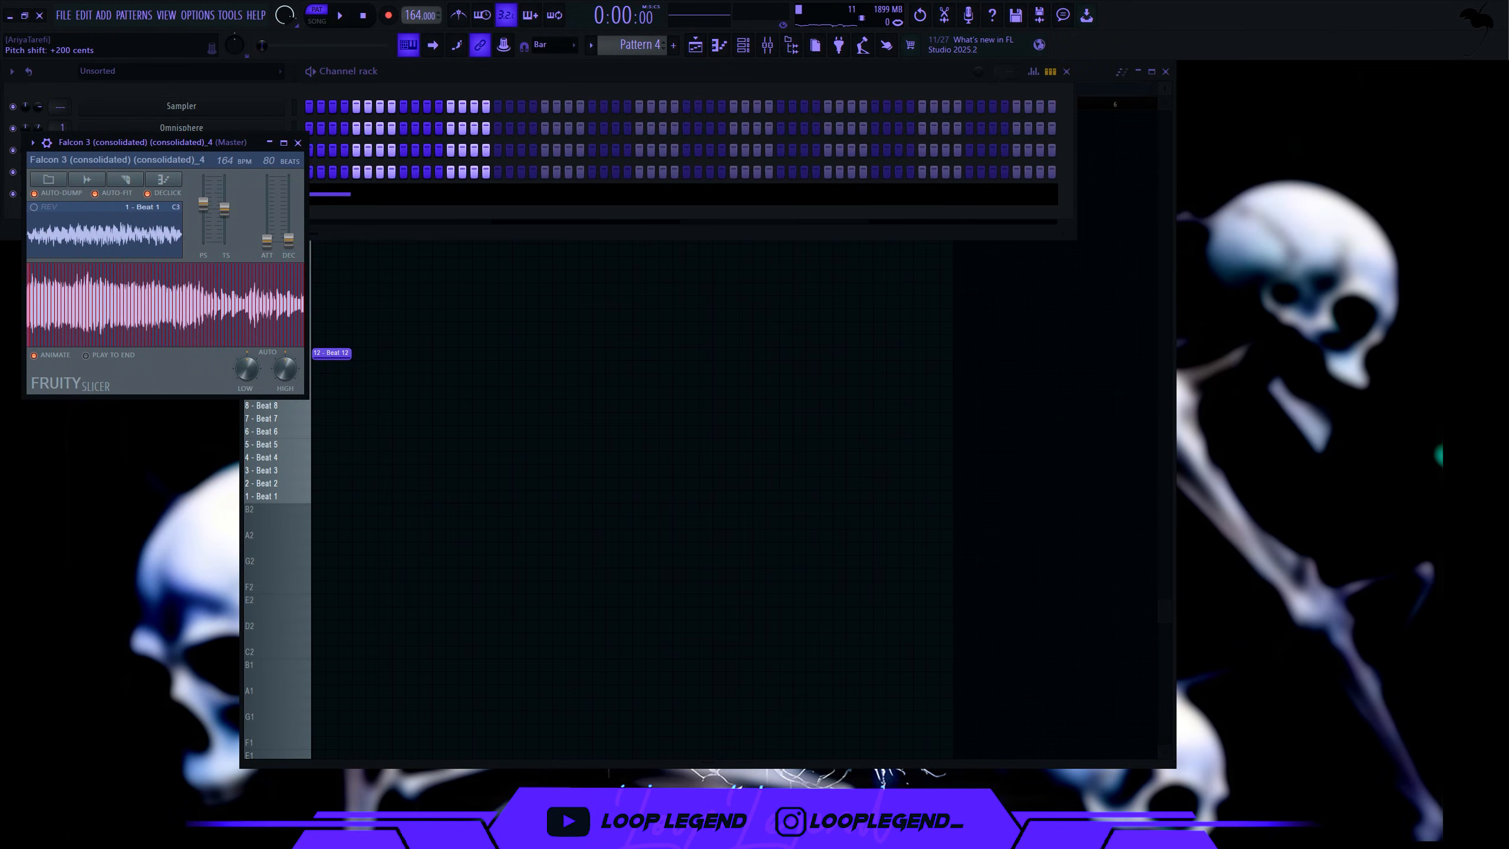
- Sequence slices Beat 12, 13, 11, 9 and 8 at the start of the pattern
{"action": "left_click", "coordinate": [452, 340]}
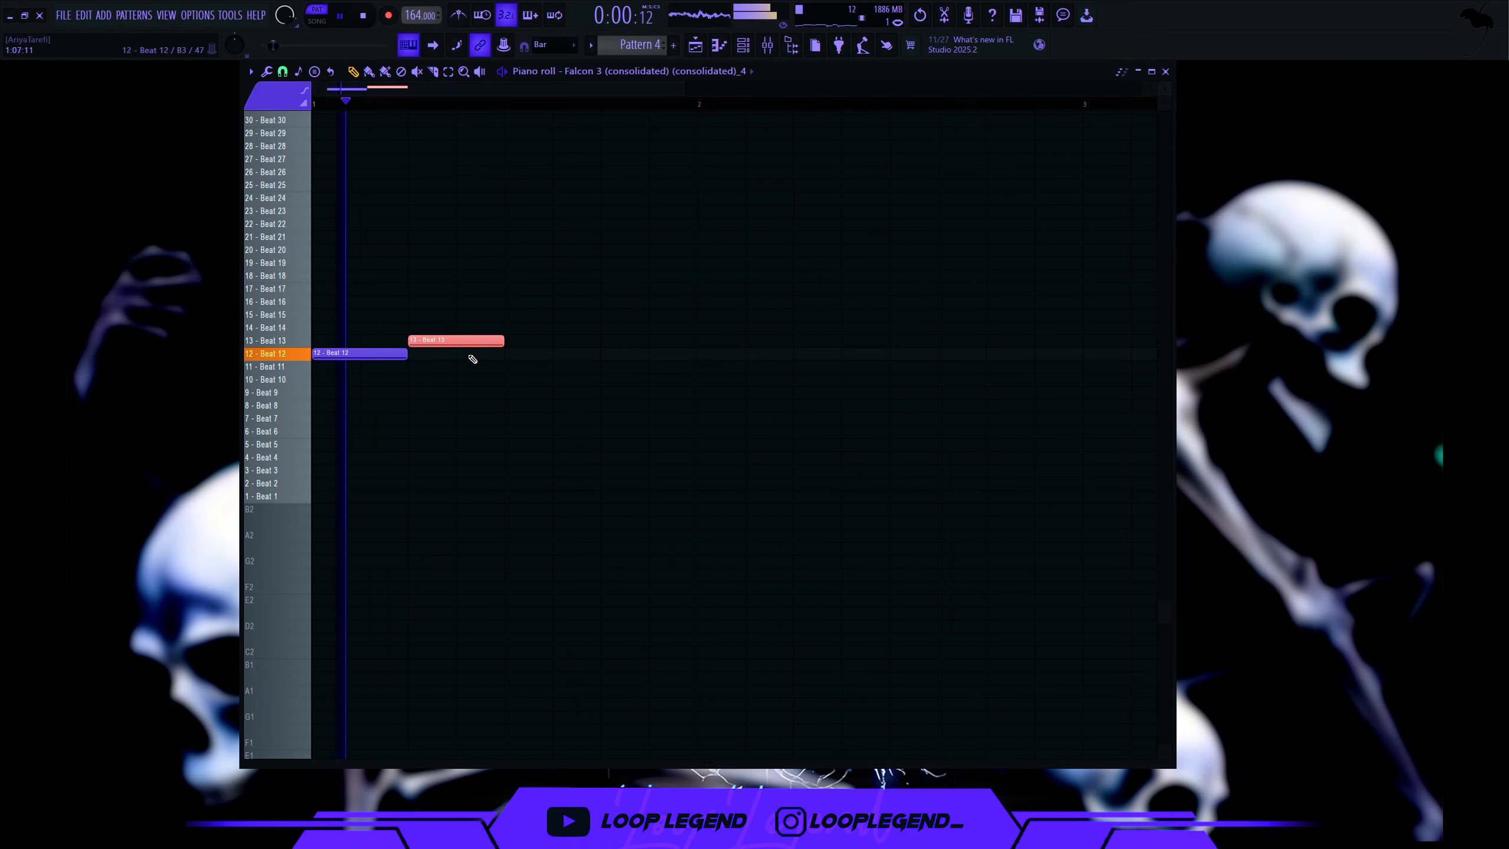
{"action": "left_click", "coordinate": [523, 353]}
{"action": "left_click", "coordinate": [605, 313]}
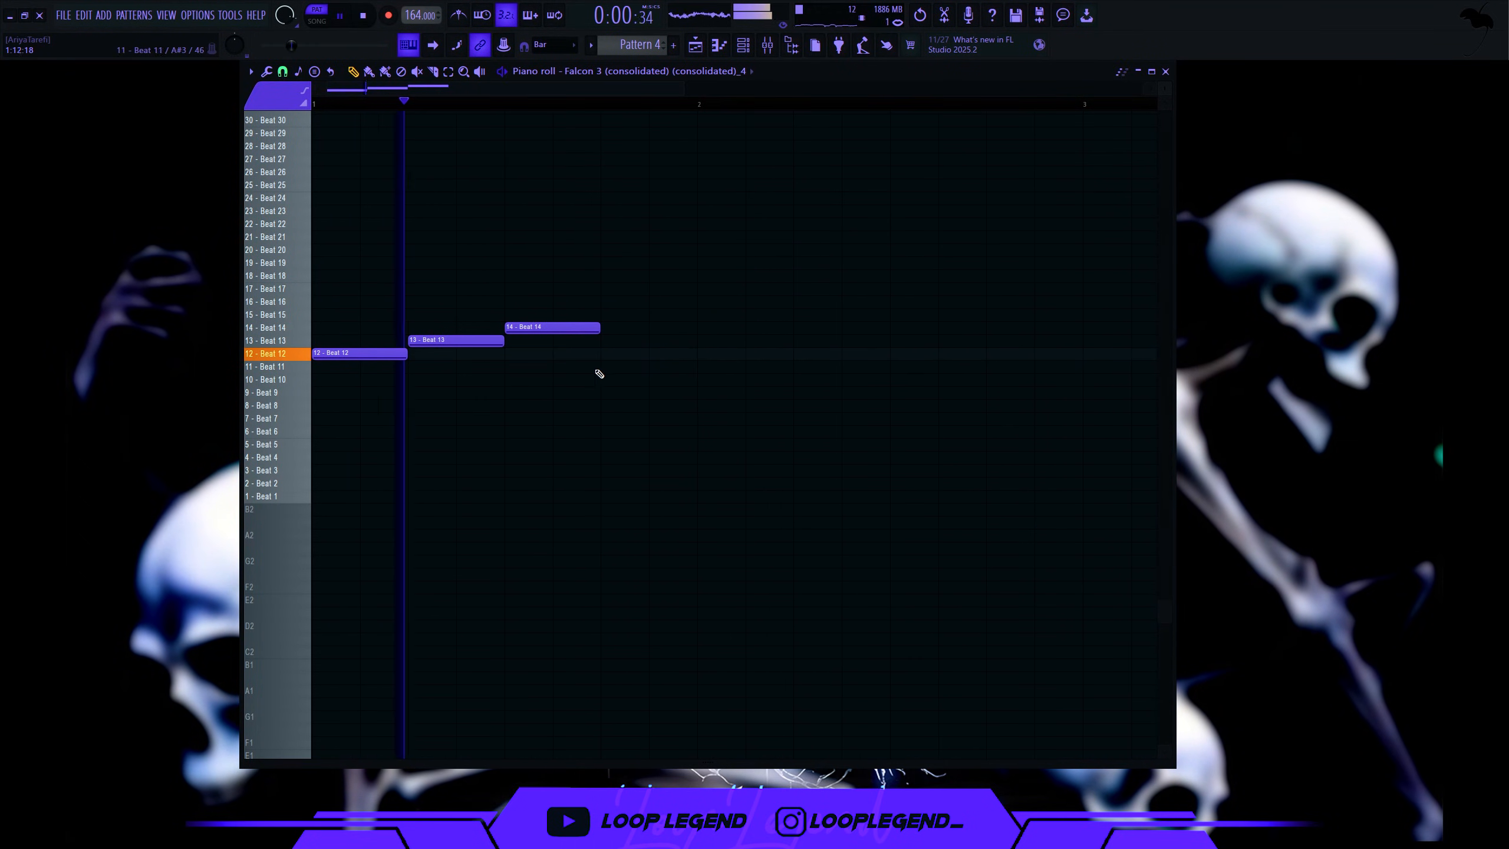
{"action": "left_click_drag", "start_coordinate": [567, 330], "coordinate": [562, 377]}
{"action": "key", "text": "space"}
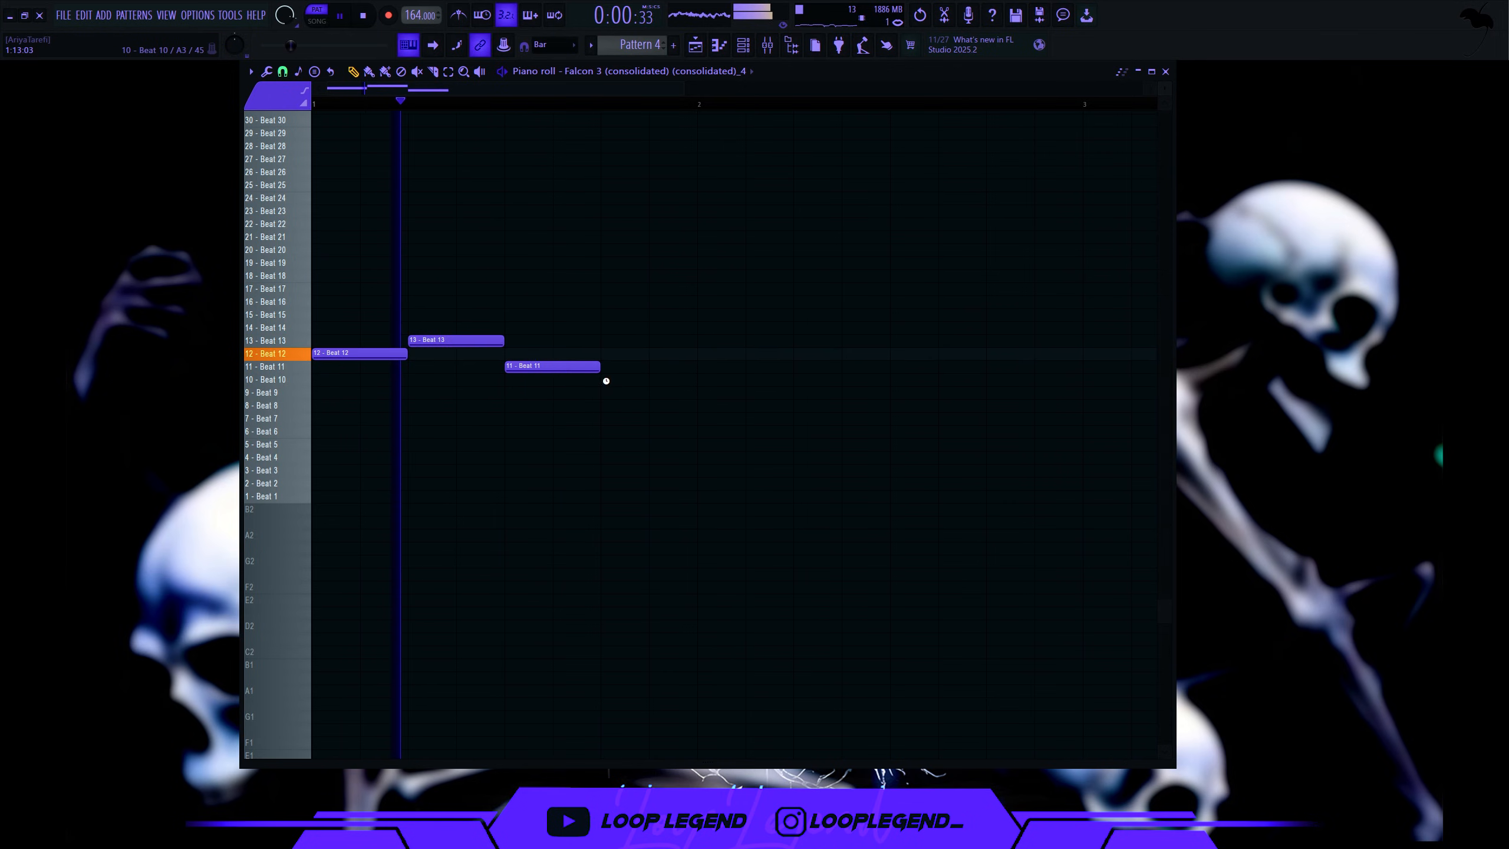
{"action": "left_click", "coordinate": [703, 396]}
{"action": "left_click", "coordinate": [820, 405]}
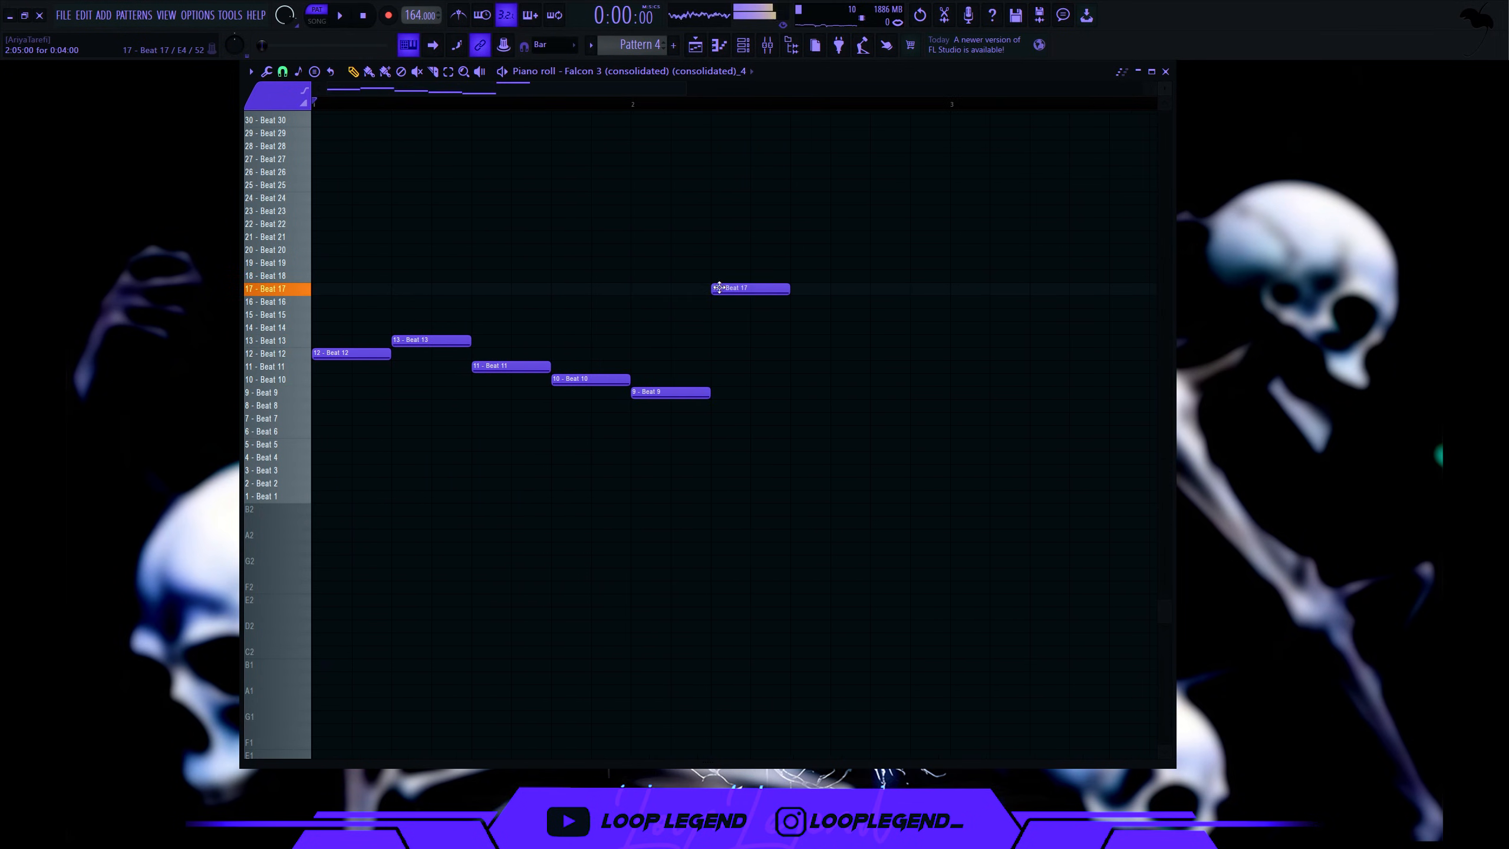
- Add Beat 16, 15 and 14 slice notes, shift Beat 10, and change Beat 8 to Beat 13
{"action": "left_click_drag", "start_coordinate": [722, 287], "coordinate": [725, 303]}
{"action": "key", "text": "space"}
{"action": "left_click", "coordinate": [796, 315]}
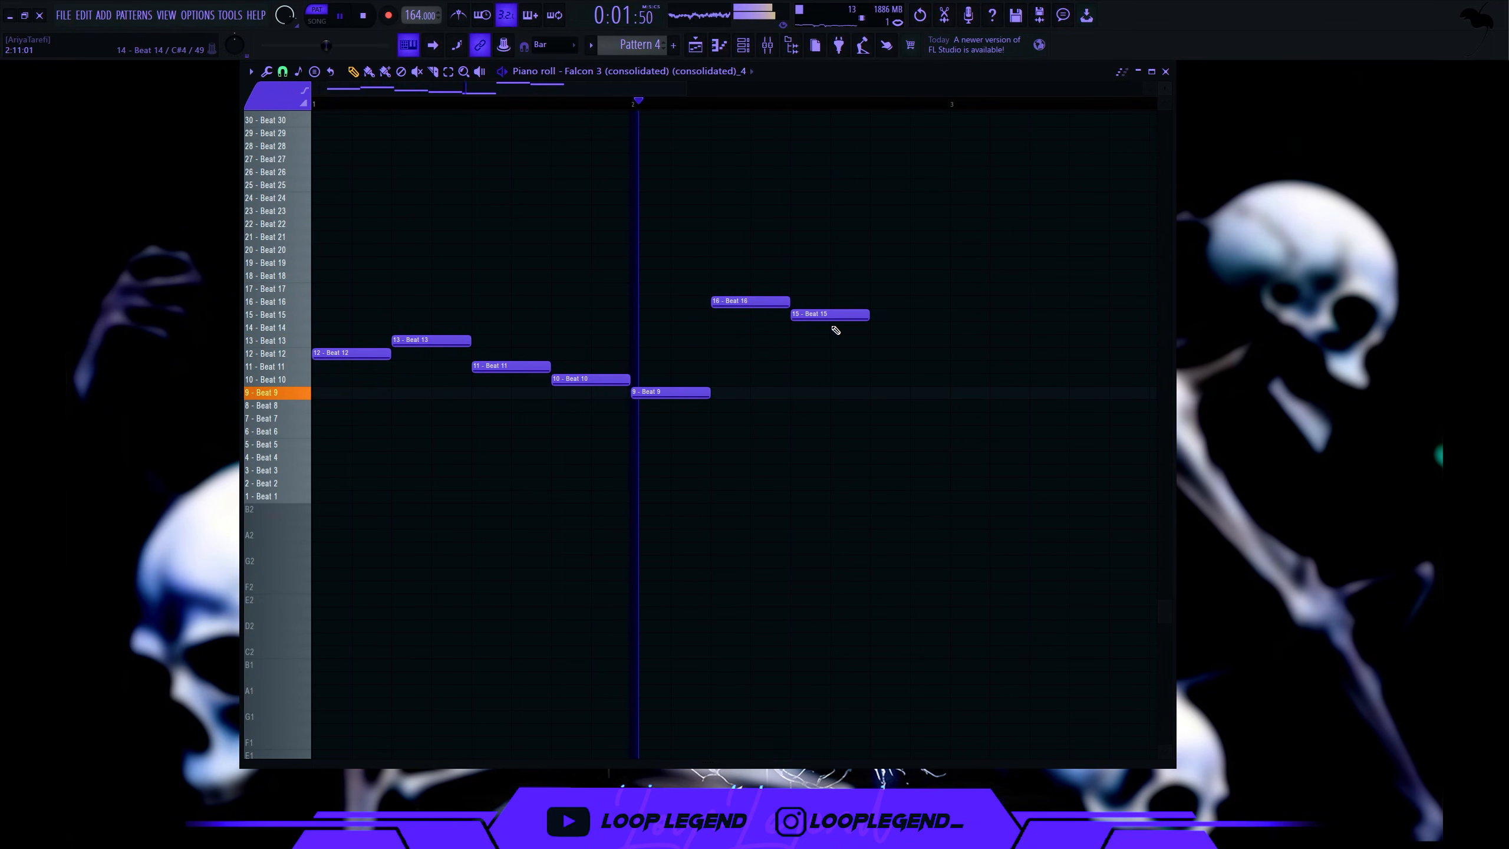
{"action": "scroll", "coordinate": [836, 330], "scroll_direction": "up", "scroll_amount": 3}
{"action": "left_click", "coordinate": [896, 329]}
{"action": "scroll", "coordinate": [809, 371], "scroll_direction": "down", "scroll_amount": 4}
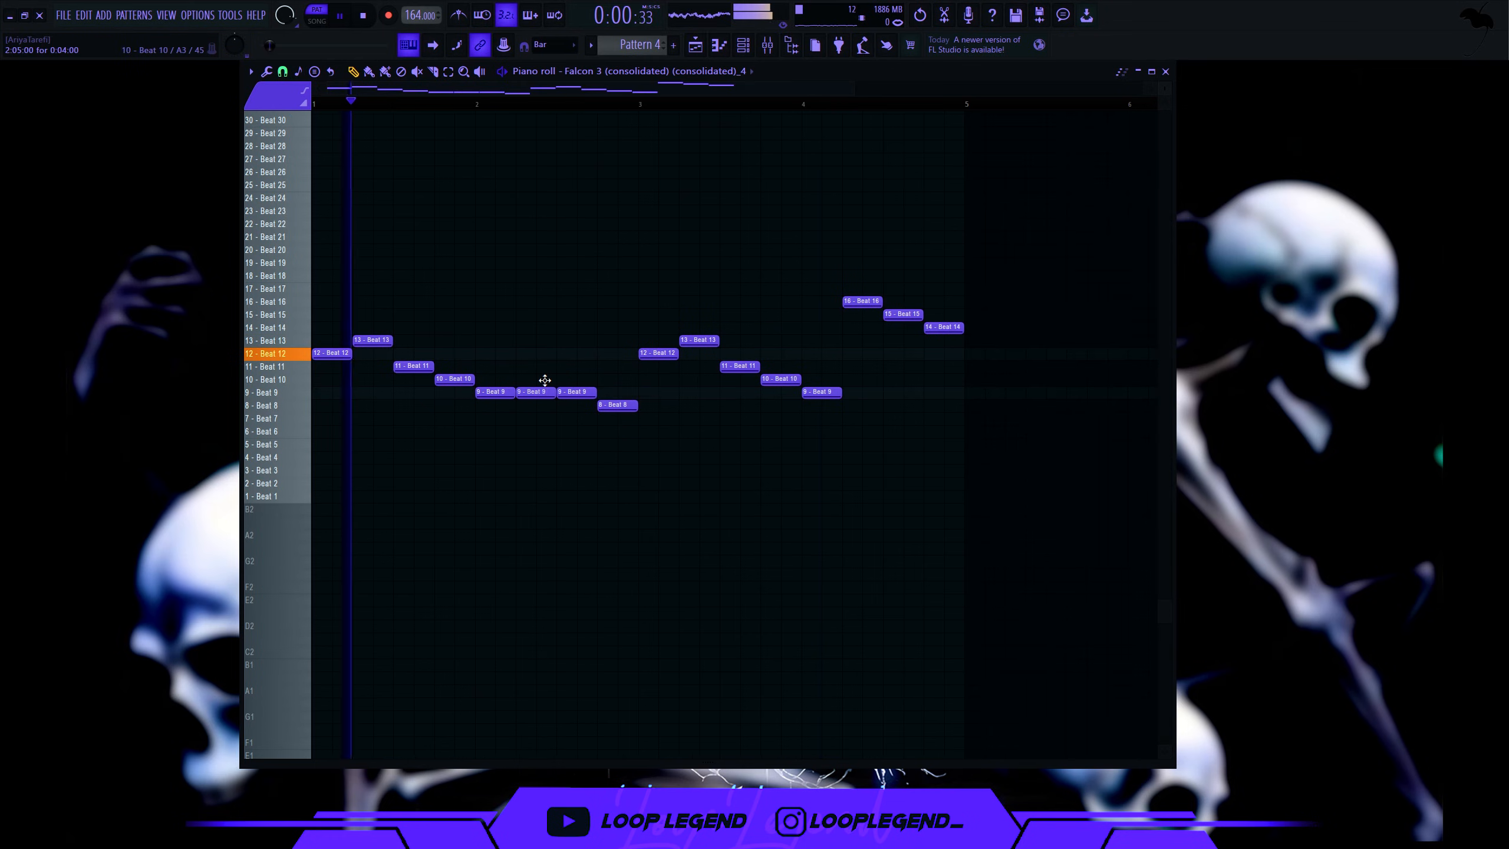
{"action": "left_click_drag", "start_coordinate": [545, 382], "coordinate": [545, 368]}
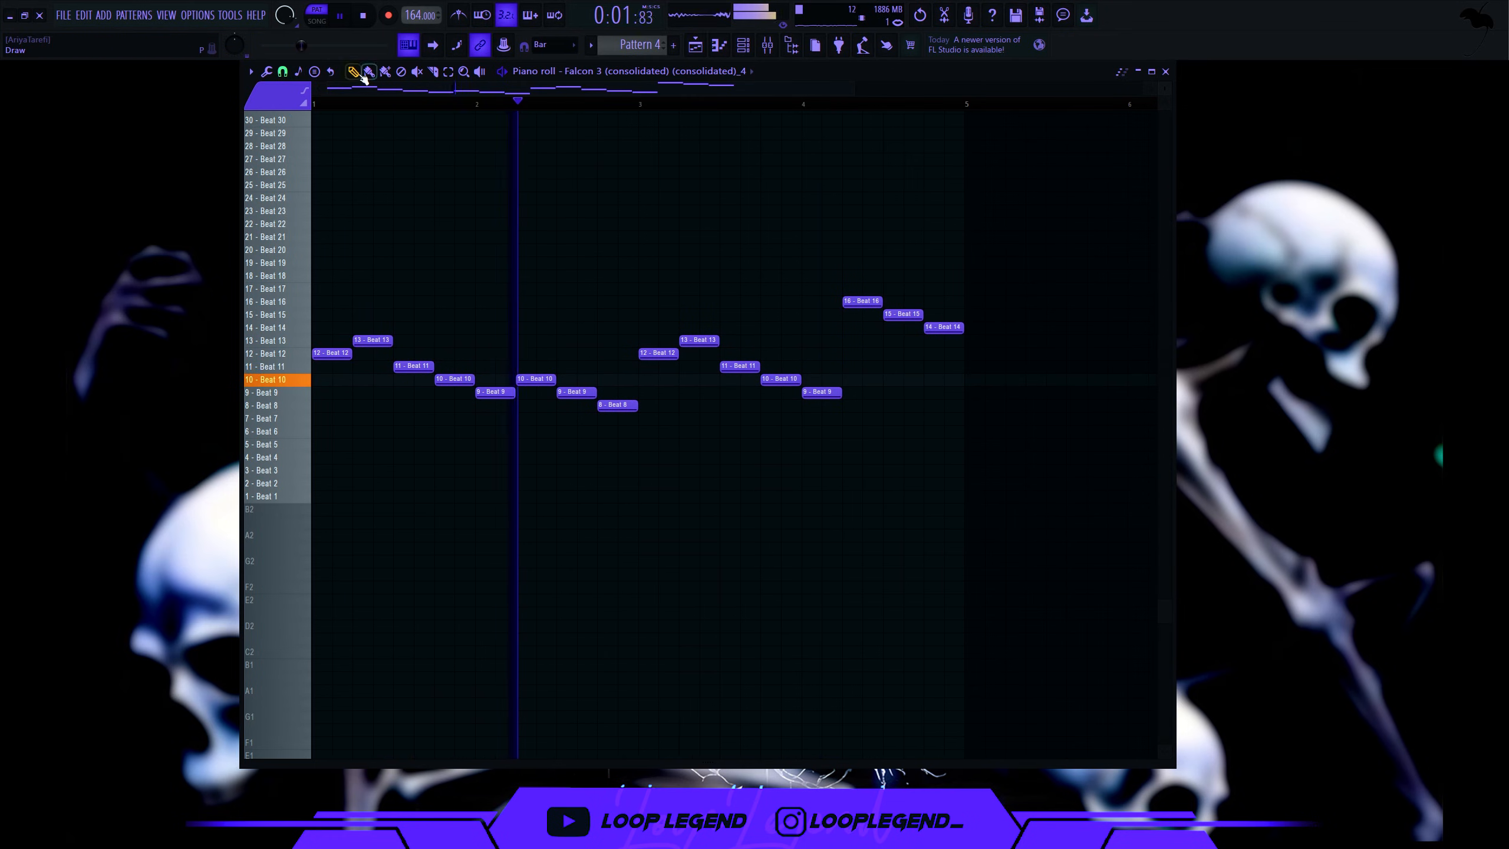
{"action": "left_click_drag", "start_coordinate": [627, 403], "coordinate": [626, 330]}
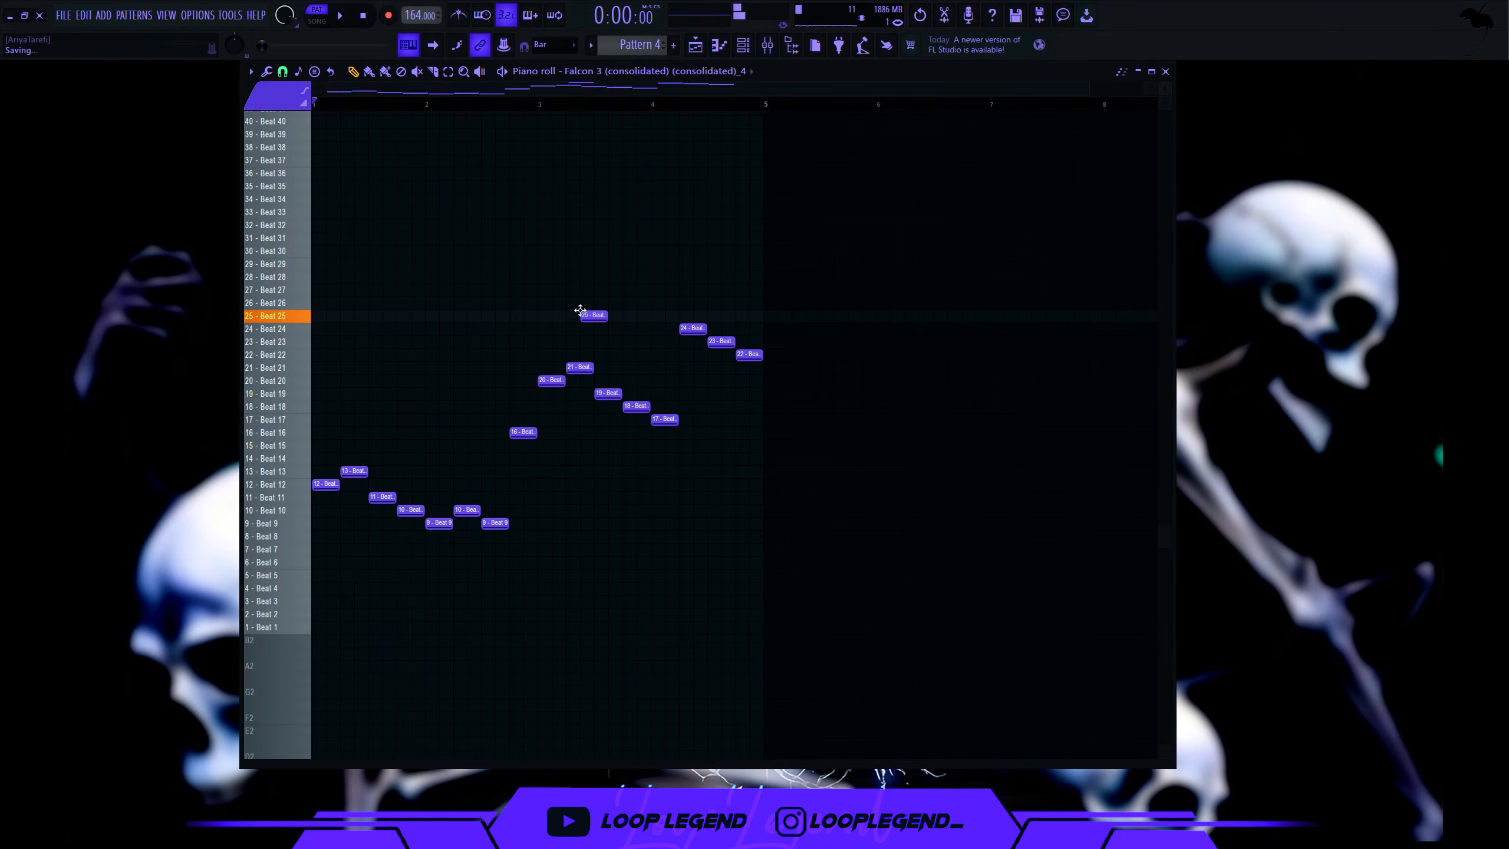
- Delete the Beat 26 slice note, then load OTT on the melody's mixer track and raise its mid-band threshold
{"action": "key", "text": "space"}
{"action": "right_click", "coordinate": [582, 309]}
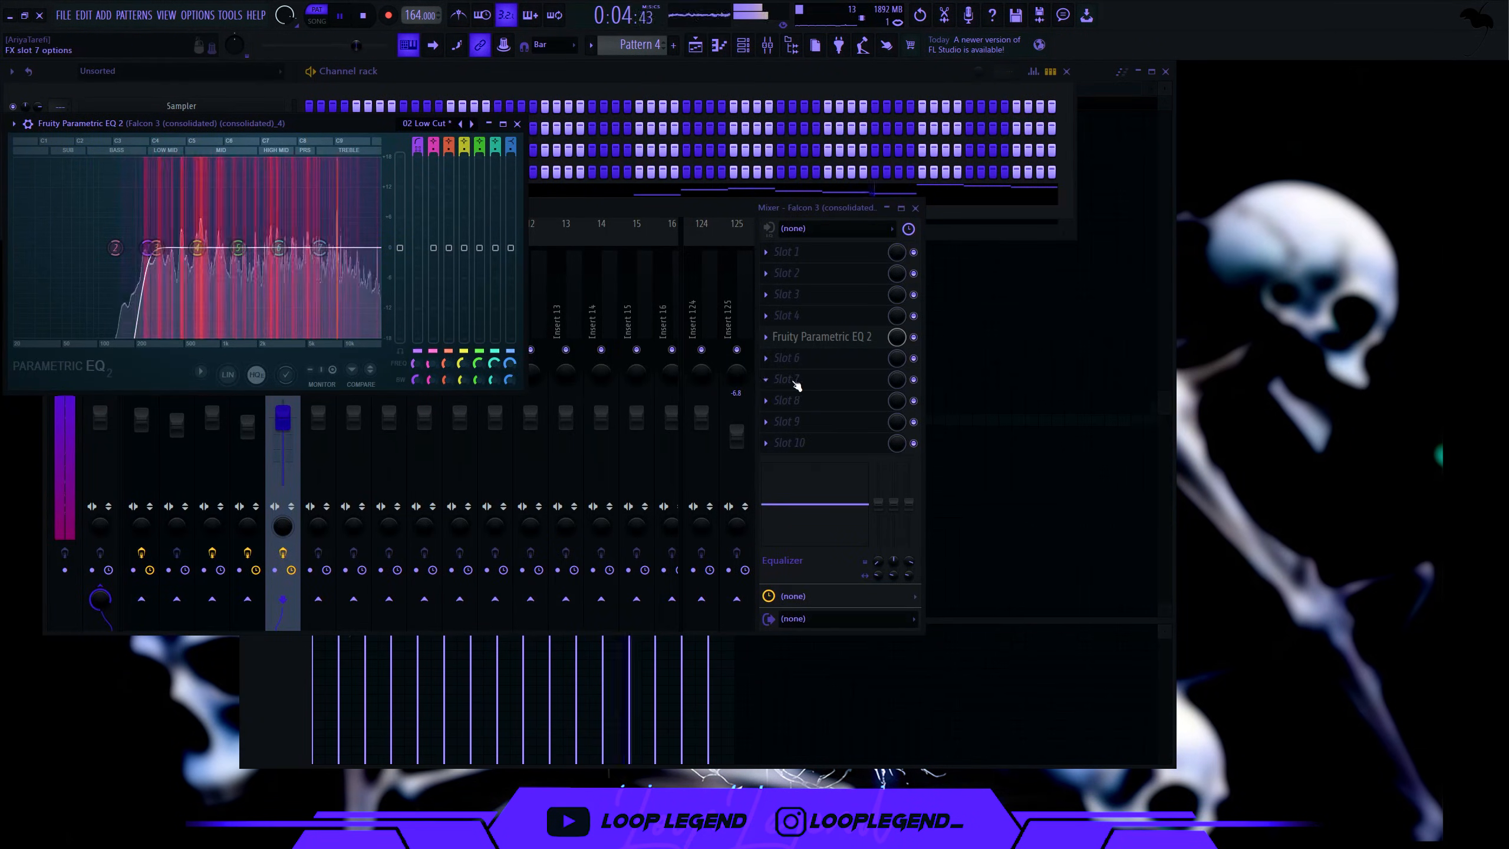
{"action": "left_click", "coordinate": [795, 380]}
{"action": "left_click", "coordinate": [394, 325]}
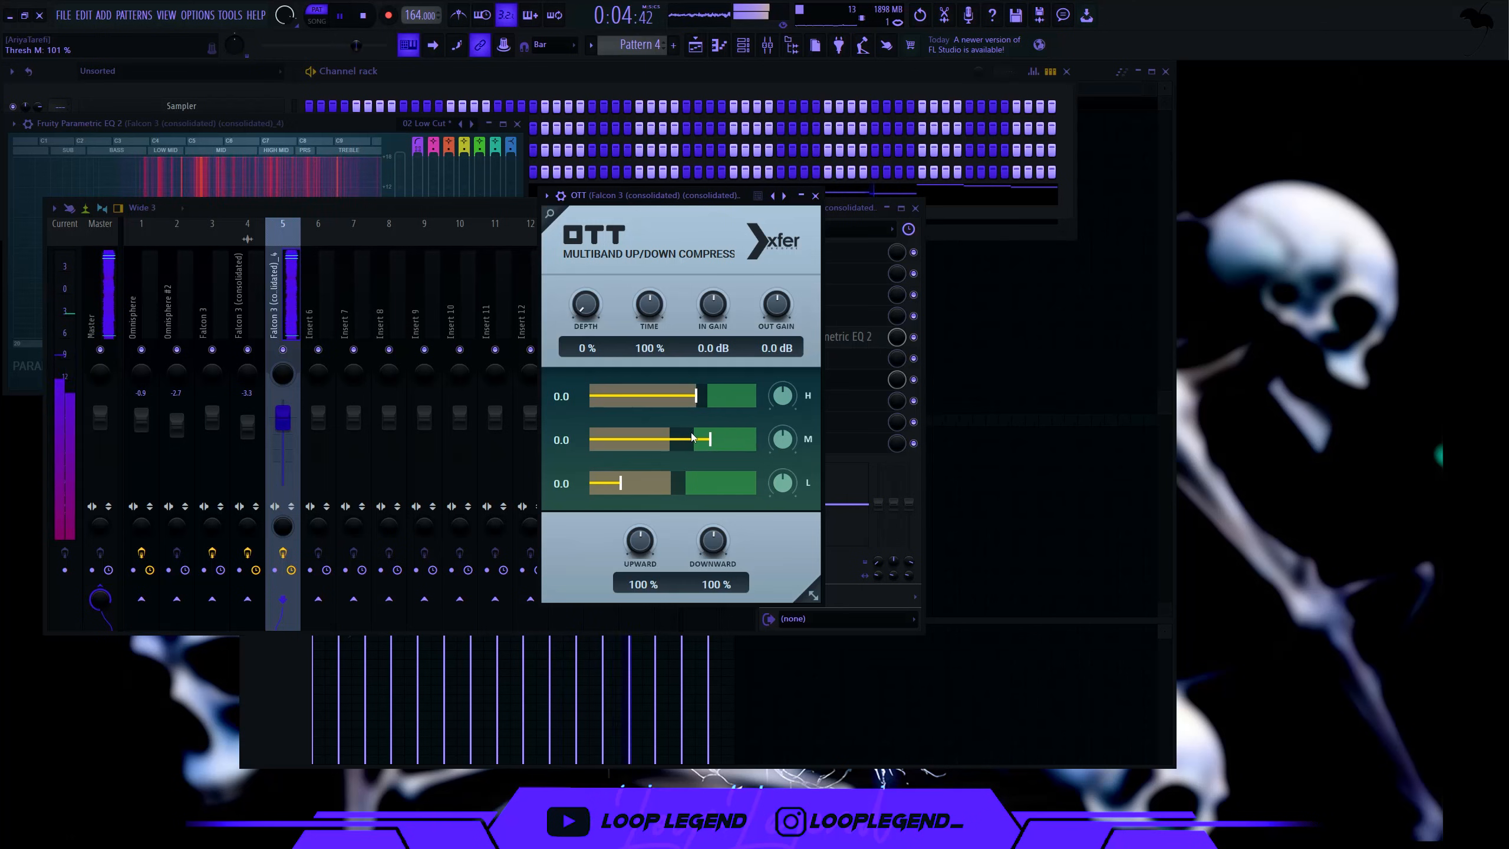
{"action": "left_click_drag", "start_coordinate": [691, 432], "coordinate": [752, 443]}
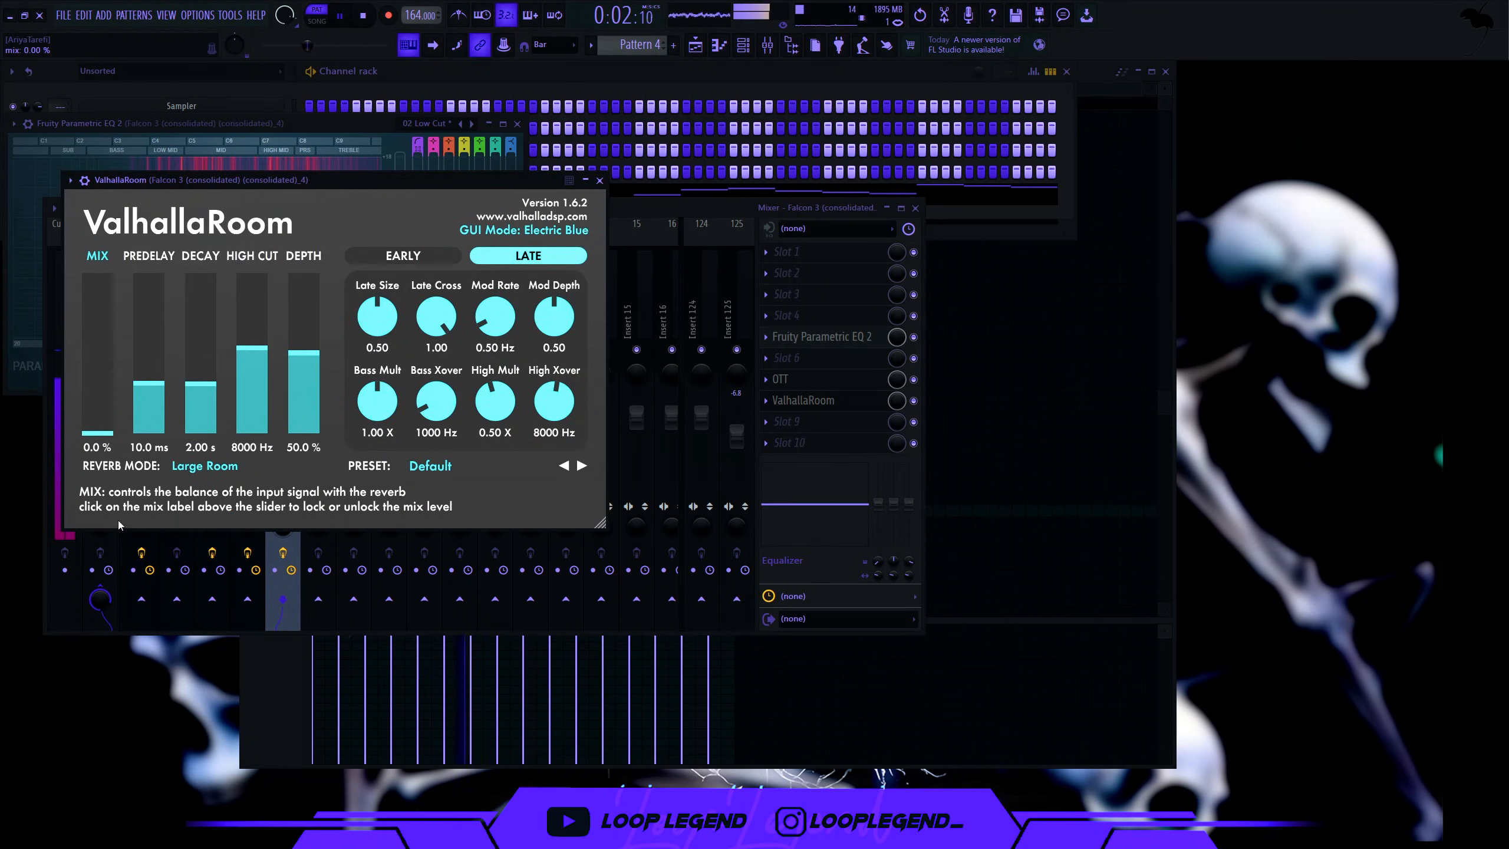
- Raise the ValhallaRoom reverb's wet mix and check the Parametric EQ 2 and reverb settings
{"action": "left_click_drag", "start_coordinate": [98, 432], "coordinate": [97, 342]}
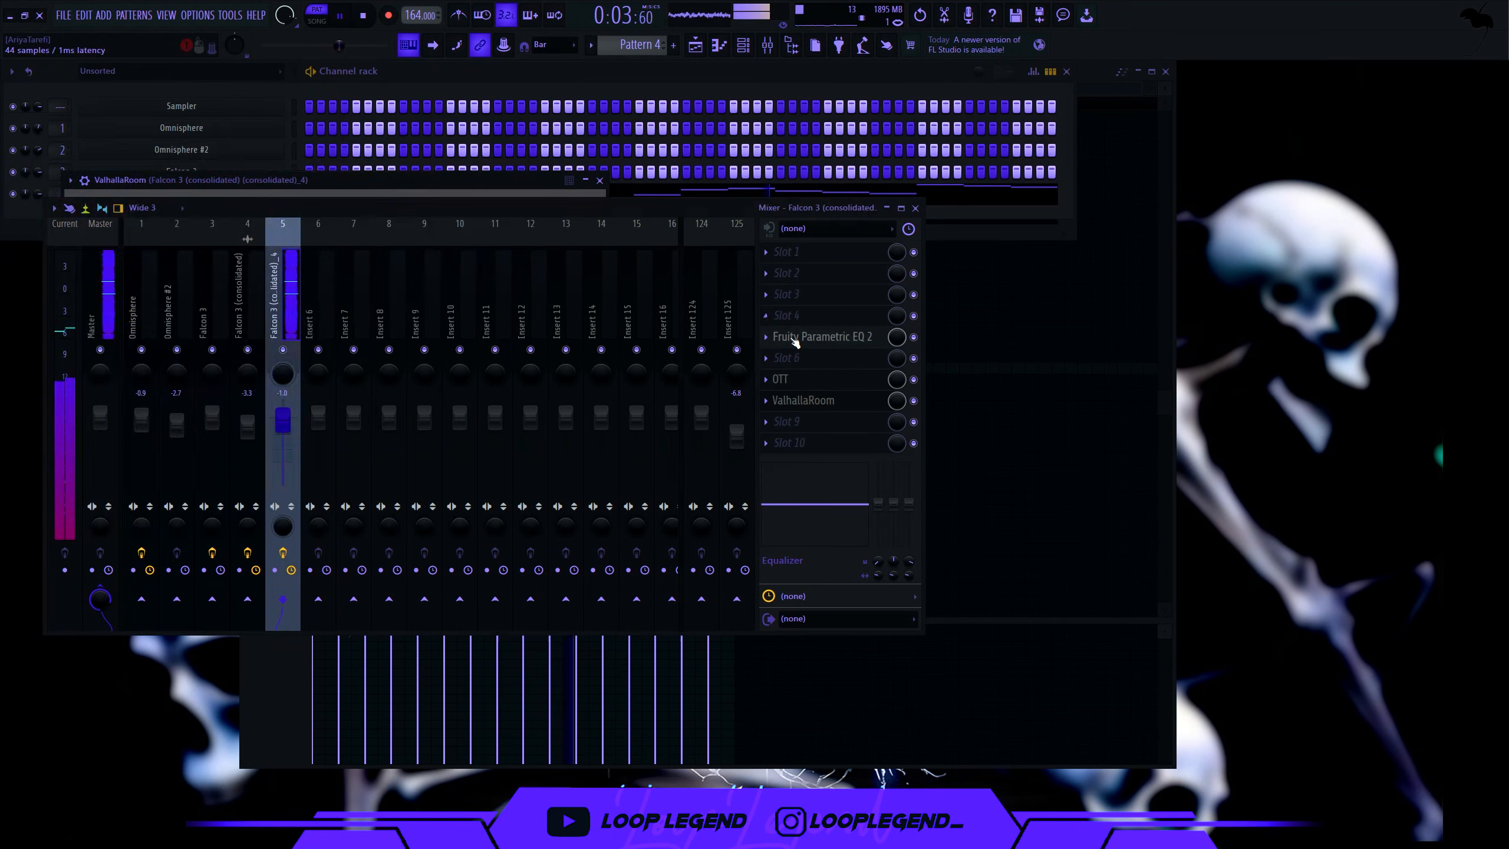
{"action": "left_click", "coordinate": [795, 337]}
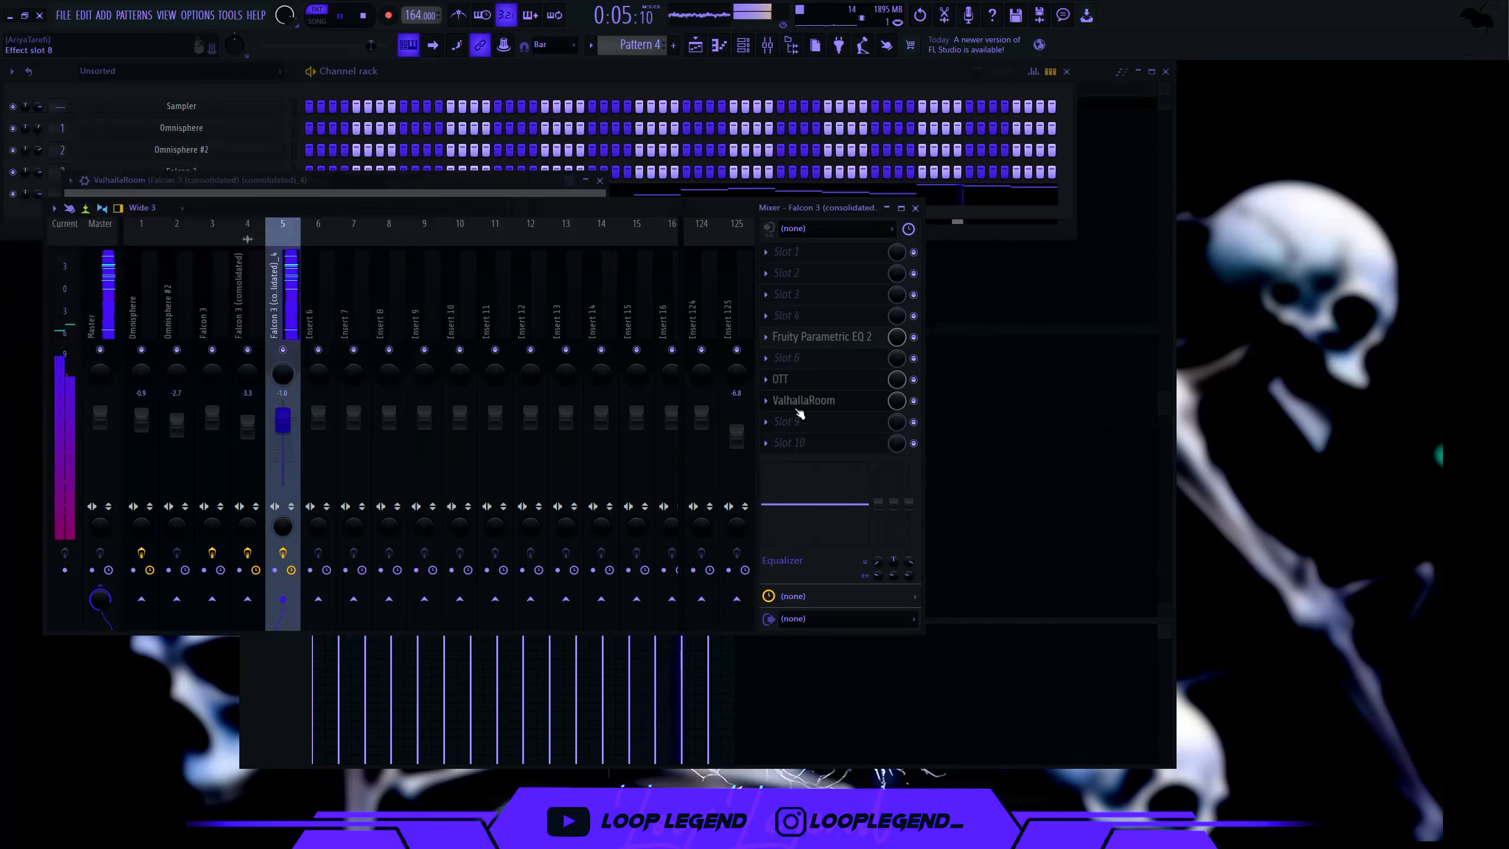
{"action": "left_click", "coordinate": [802, 400]}
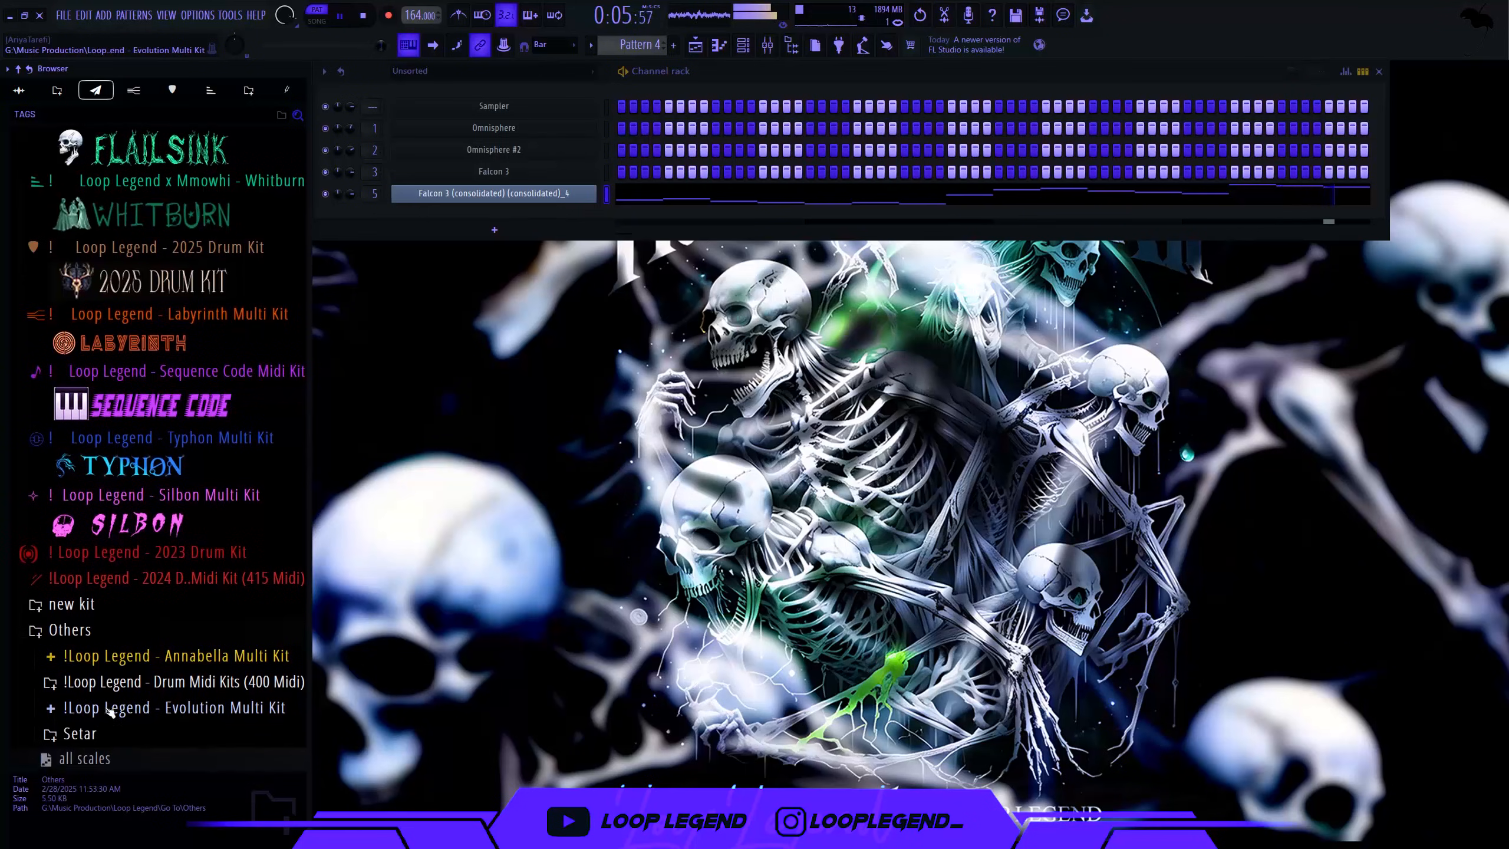
- Load Bass [Wonder] from the Evolution Multi Kit's Bass folder into a new channel
{"action": "left_click", "coordinate": [110, 712]}
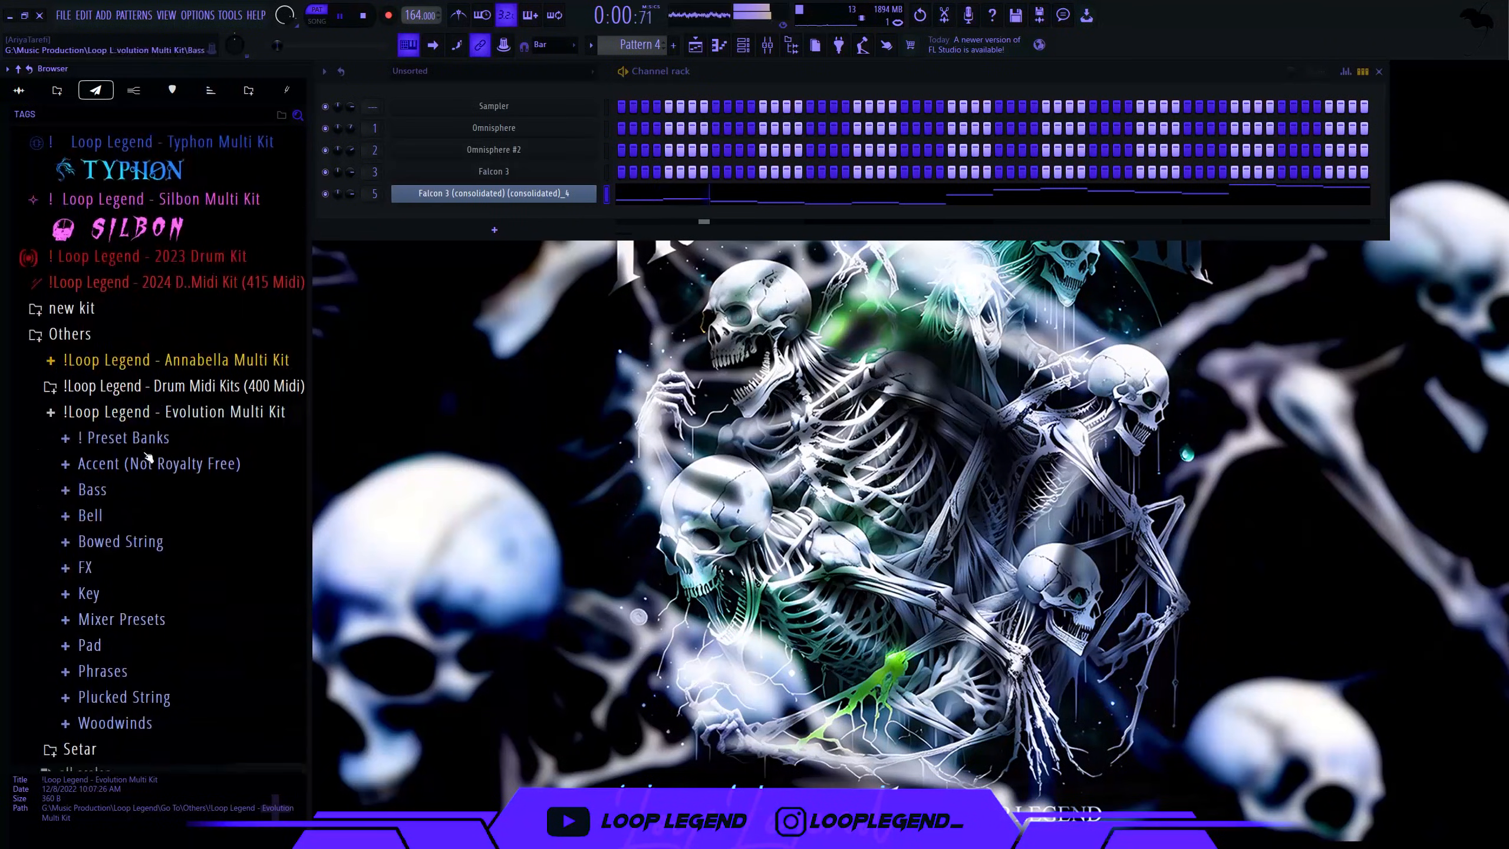
{"action": "left_click", "coordinate": [129, 481]}
{"action": "scroll", "coordinate": [128, 482], "scroll_direction": "down", "scroll_amount": 3}
{"action": "right_click", "coordinate": [128, 476]}
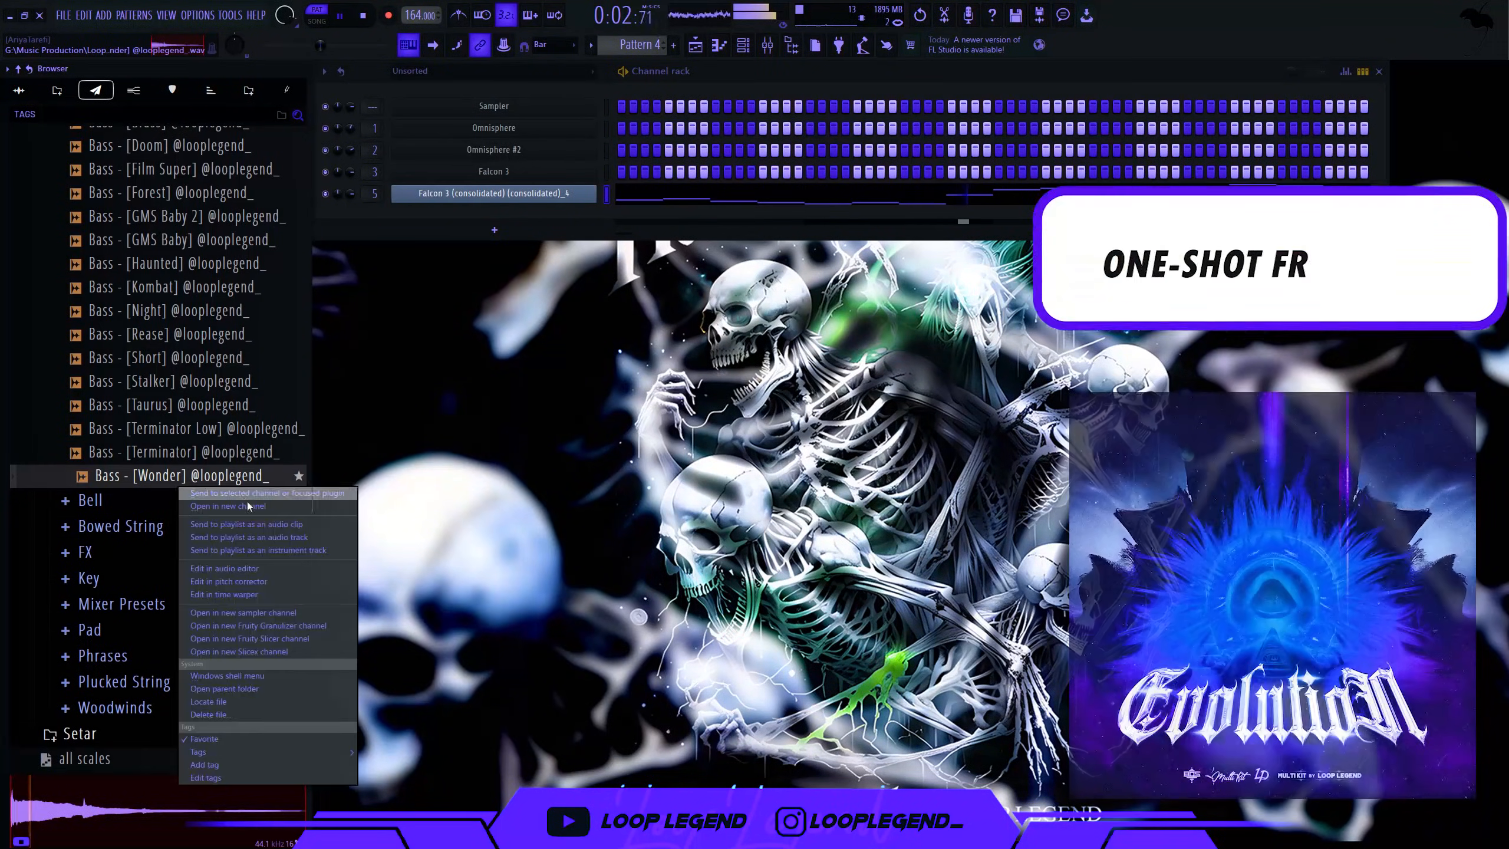
{"action": "left_click", "coordinate": [208, 505]}
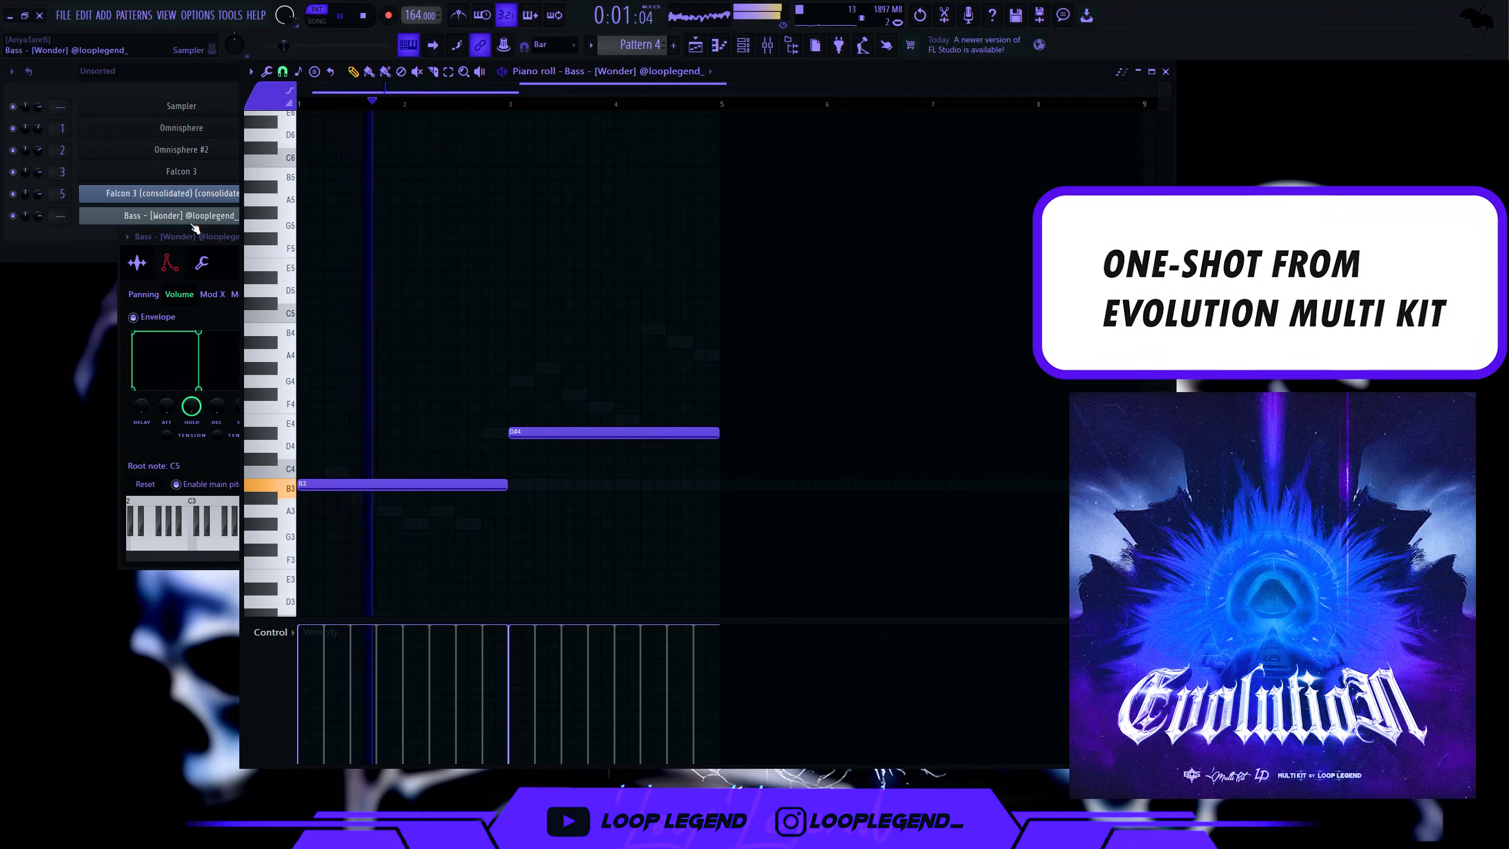
- Transpose the bass notes up an octave and place a Falcon 3 clip on Track 7 at bar 9
{"action": "left_click", "coordinate": [170, 262]}
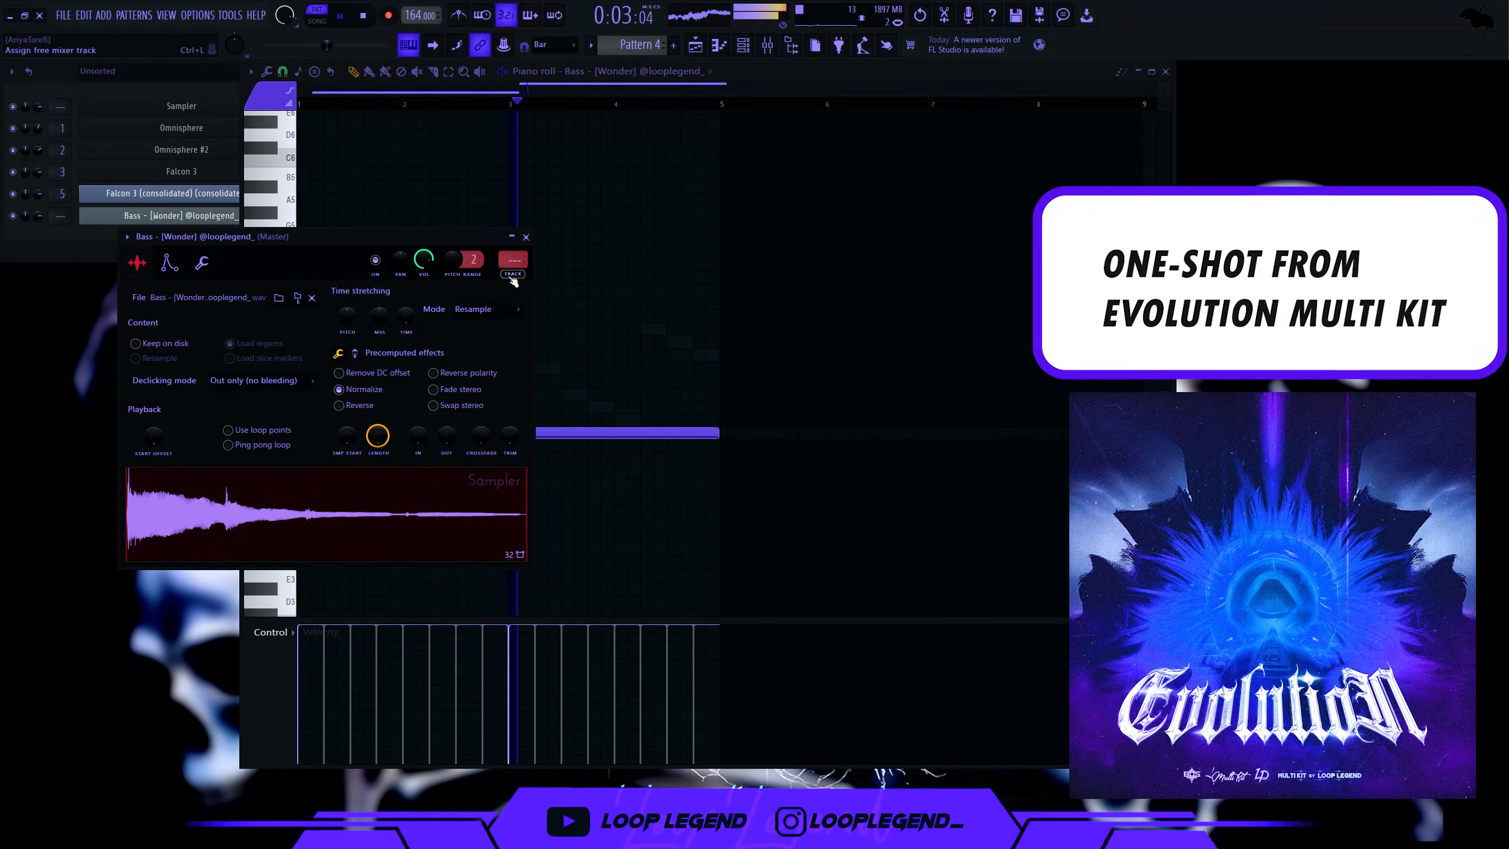
{"action": "left_click", "coordinate": [644, 360], "text": "ctrl"}
{"action": "key", "text": "ctrl+Up"}
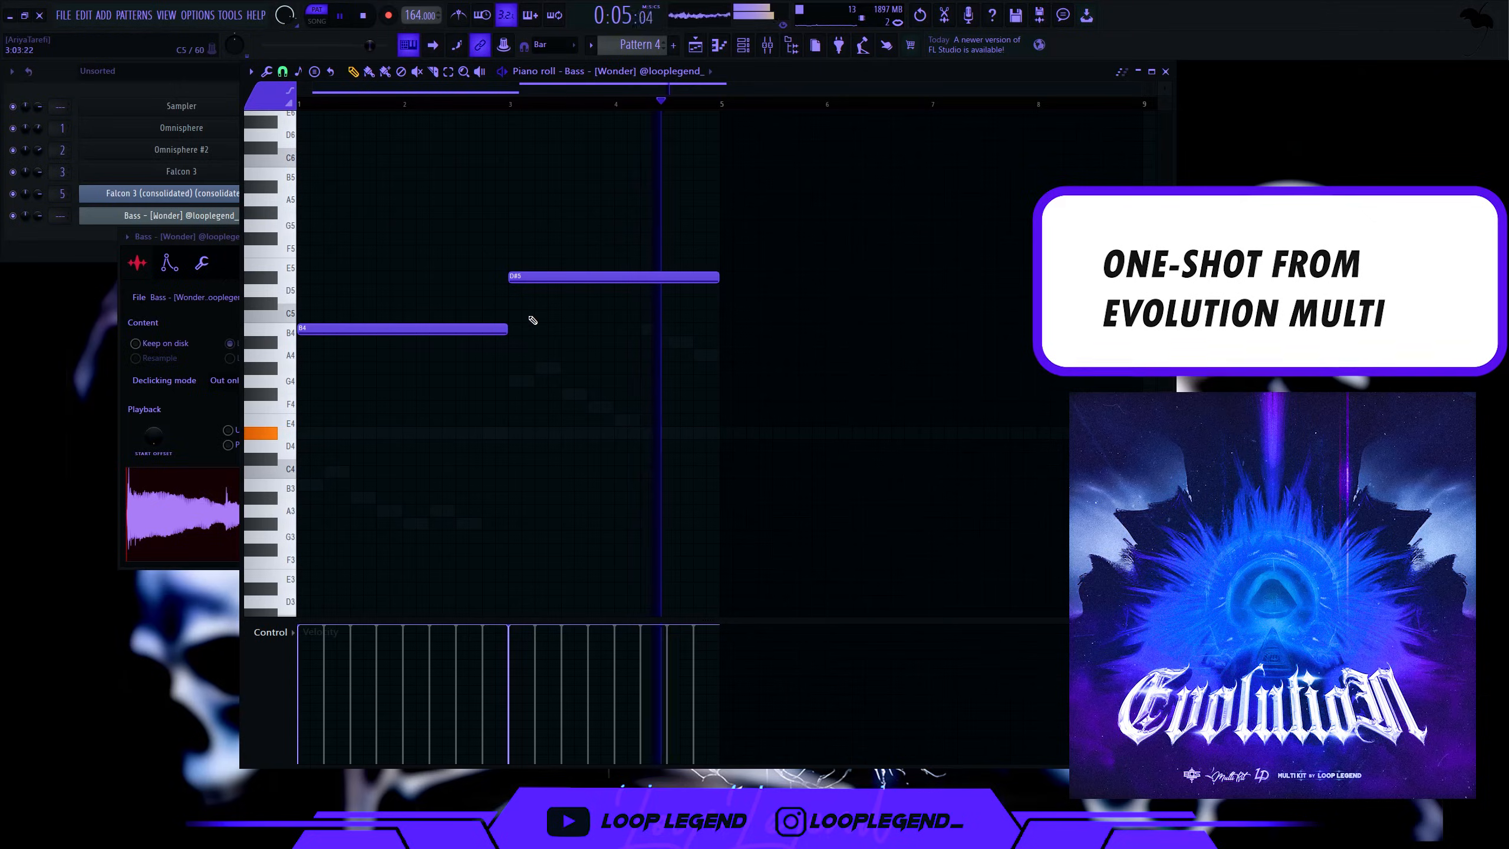
{"action": "left_click_drag", "start_coordinate": [587, 290], "coordinate": [592, 280]}
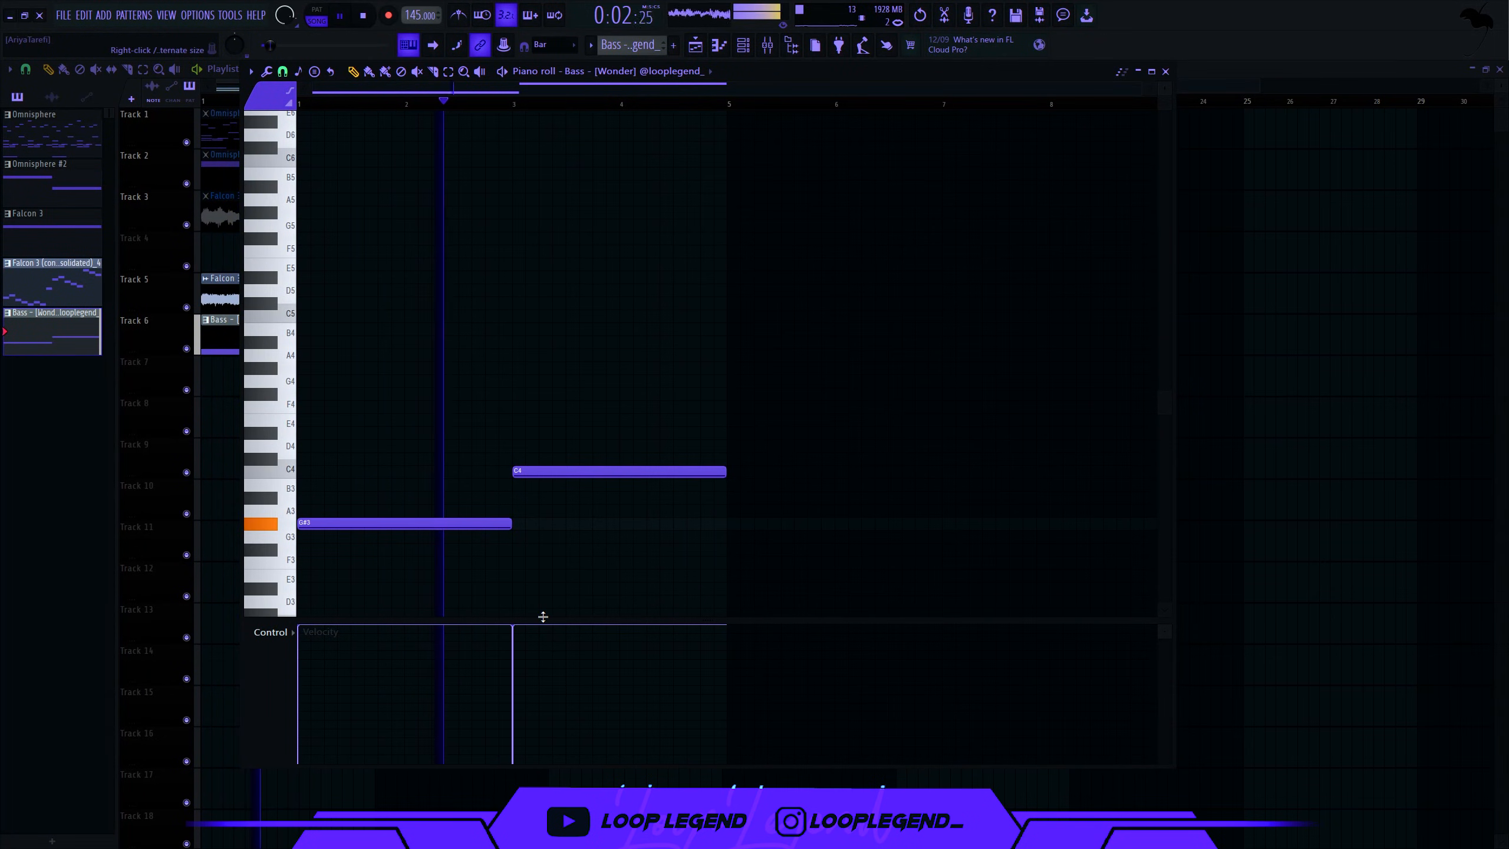
{"action": "left_click_drag", "start_coordinate": [543, 616], "coordinate": [546, 724]}
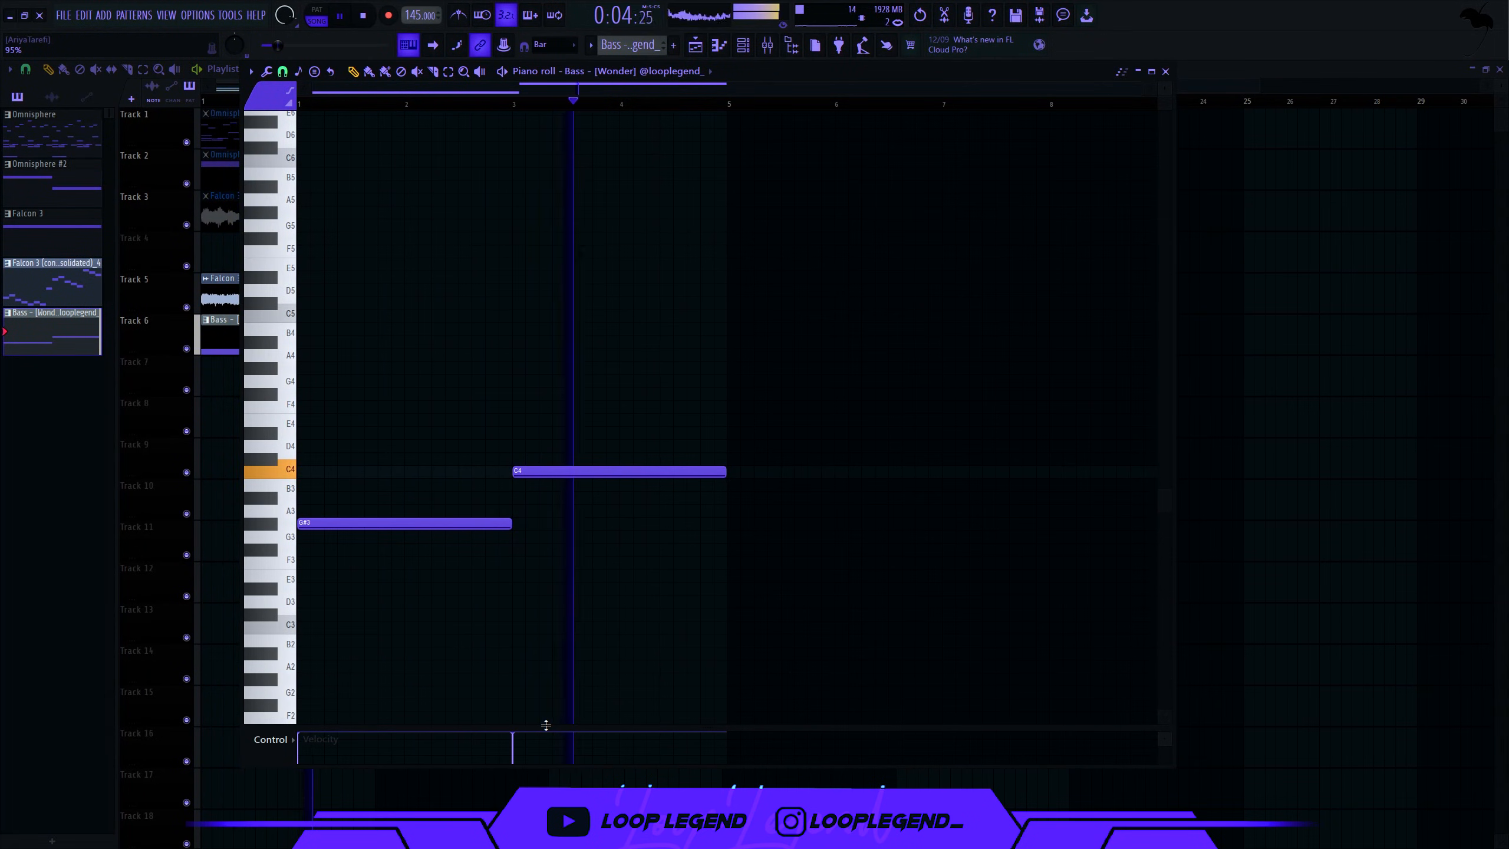
{"action": "scroll", "coordinate": [448, 539], "scroll_direction": "down", "scroll_amount": 5}
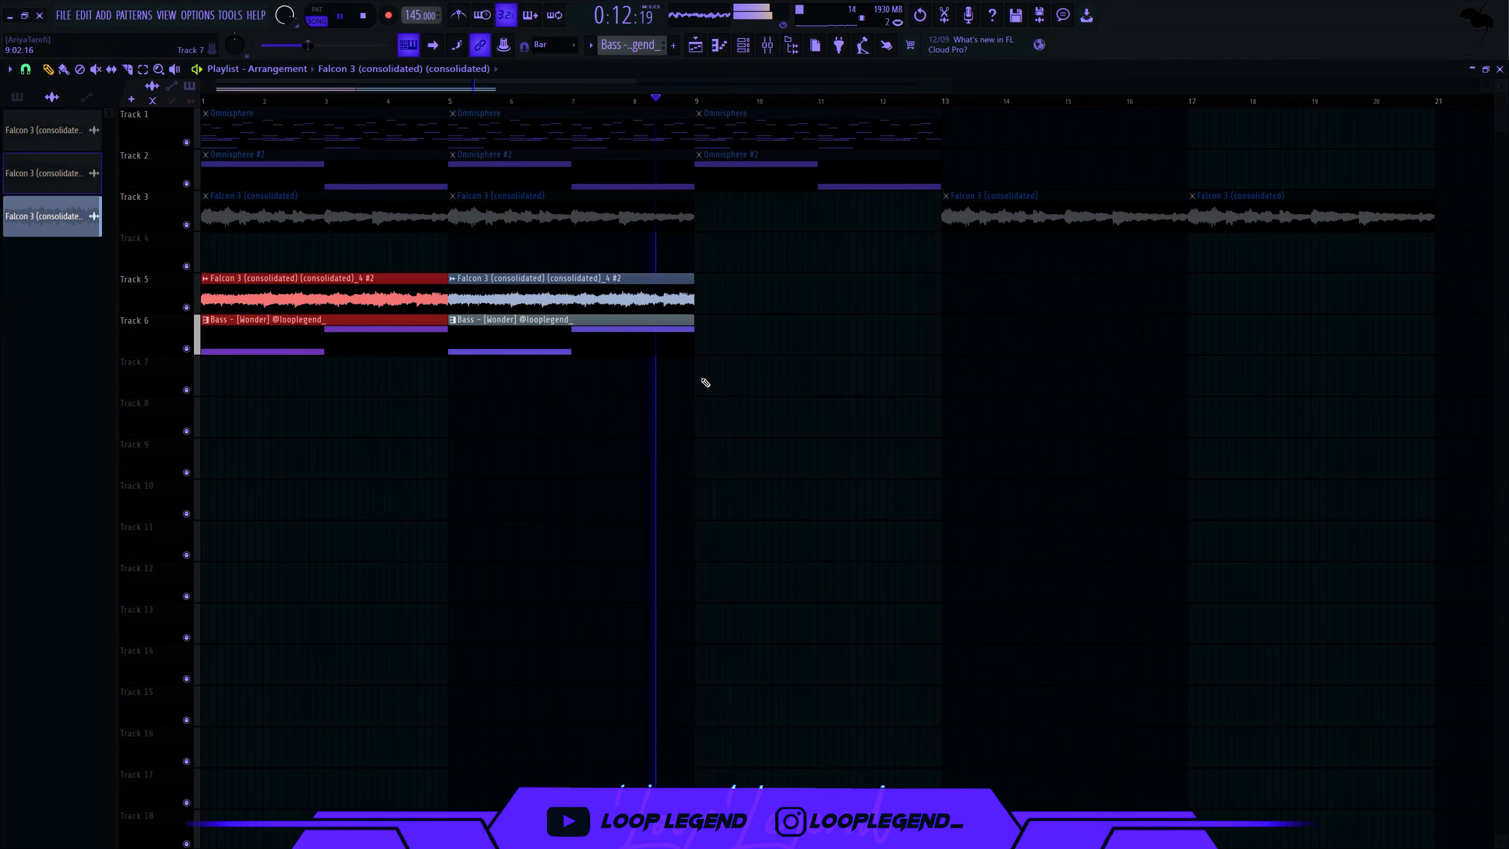
{"action": "left_click", "coordinate": [704, 381]}
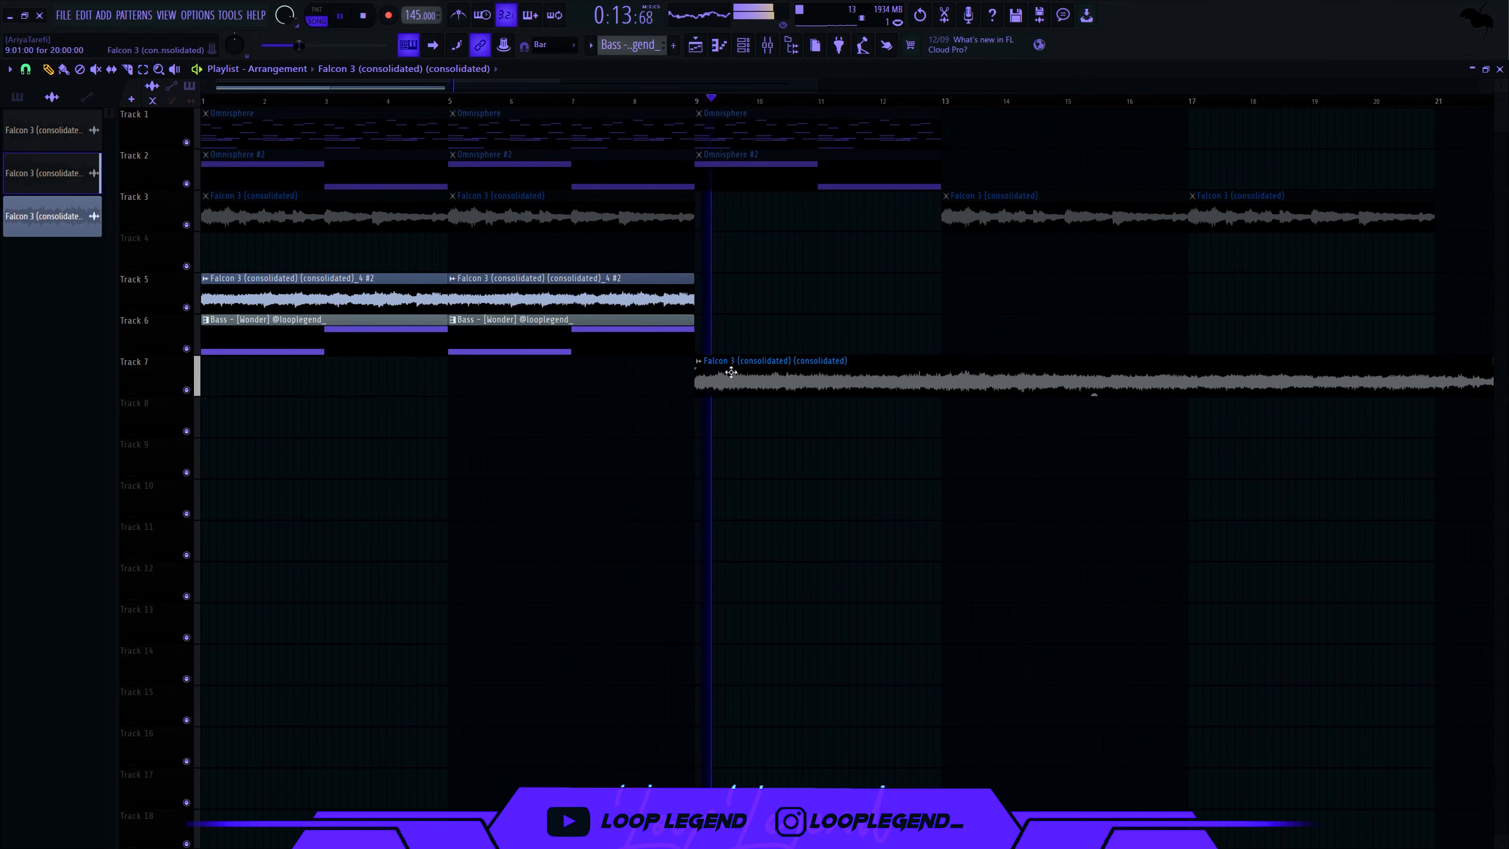
- Cut the Track 7 Falcon 3 clip at bar 25, delete the long part, and move the short clip to bar 9
{"action": "left_click_drag", "start_coordinate": [737, 345], "coordinate": [665, 336]}
{"action": "double_click", "coordinate": [663, 300]}
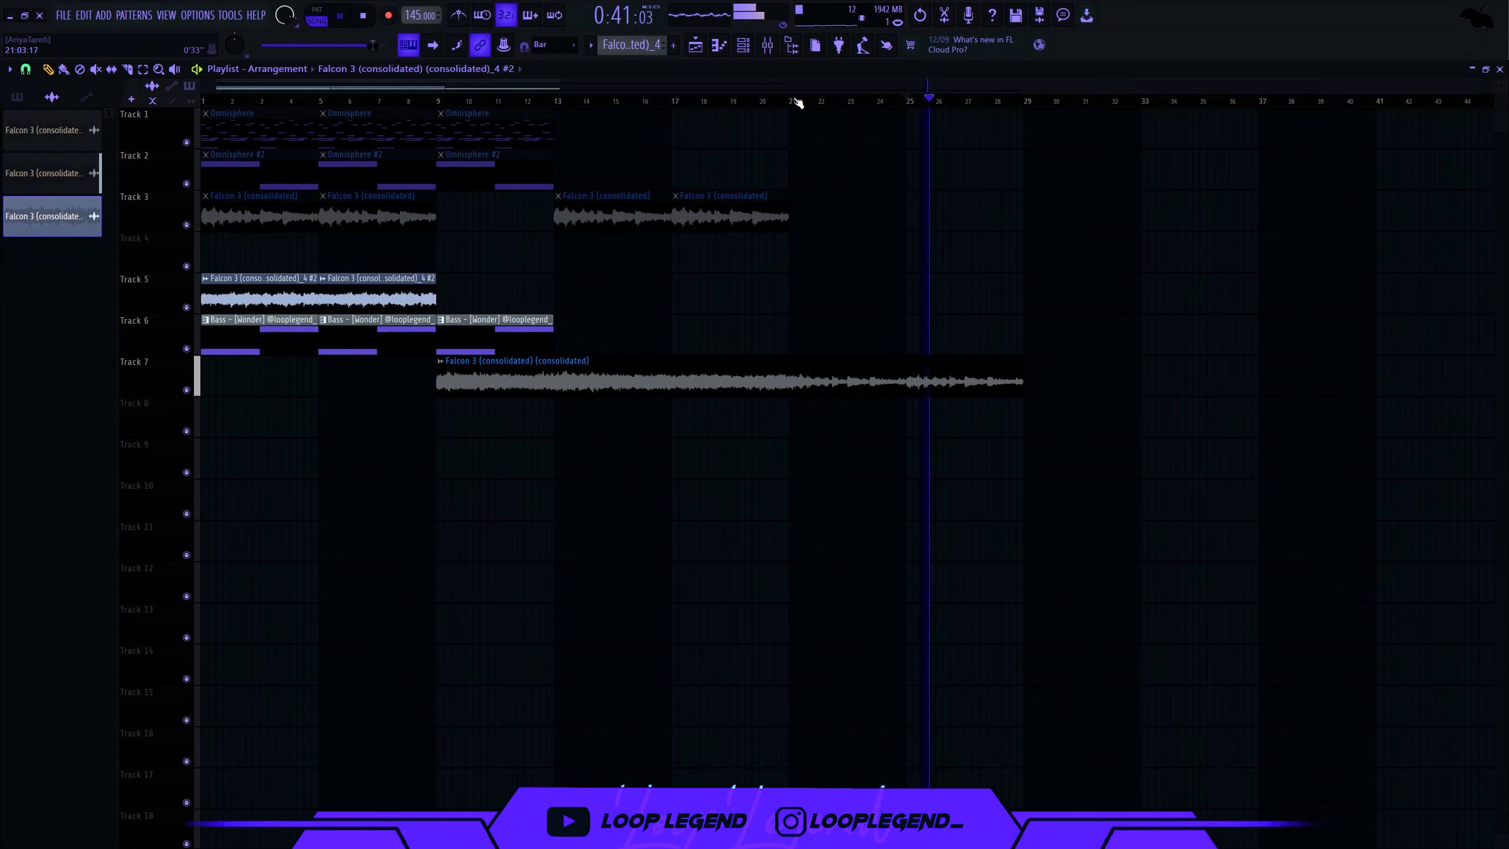
{"action": "key", "text": "c"}
{"action": "left_click", "coordinate": [910, 385]}
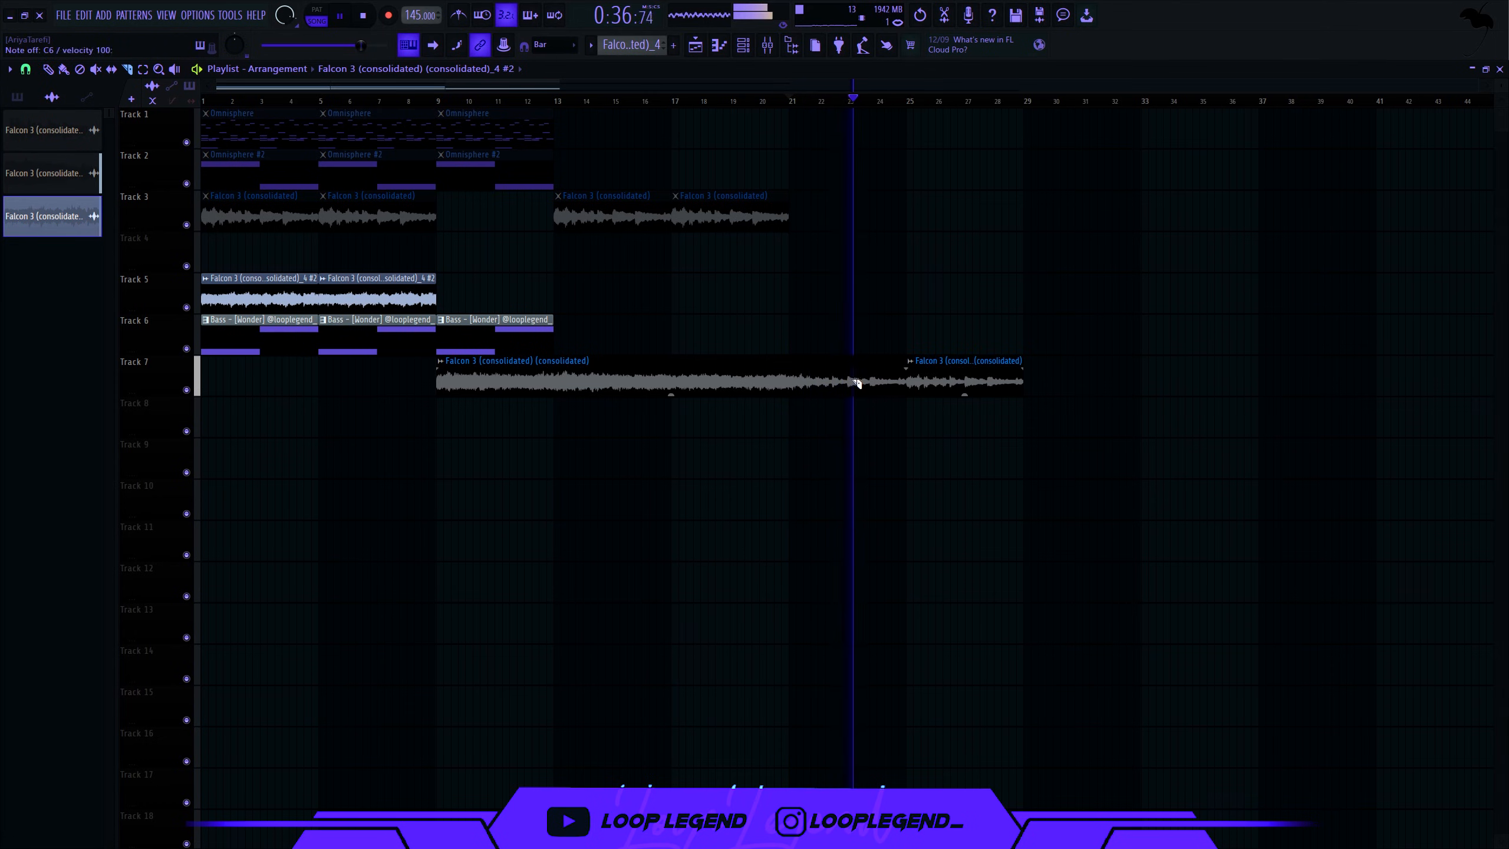
{"action": "key", "text": "p"}
{"action": "right_click", "coordinate": [880, 381]}
{"action": "key", "text": "space"}
{"action": "mouse_move", "coordinate": [986, 371]}
{"action": "left_mouse_down"}
{"action": "mouse_move", "coordinate": [484, 347]}
{"action": "mouse_move", "coordinate": [522, 356]}
{"action": "left_mouse_up"}
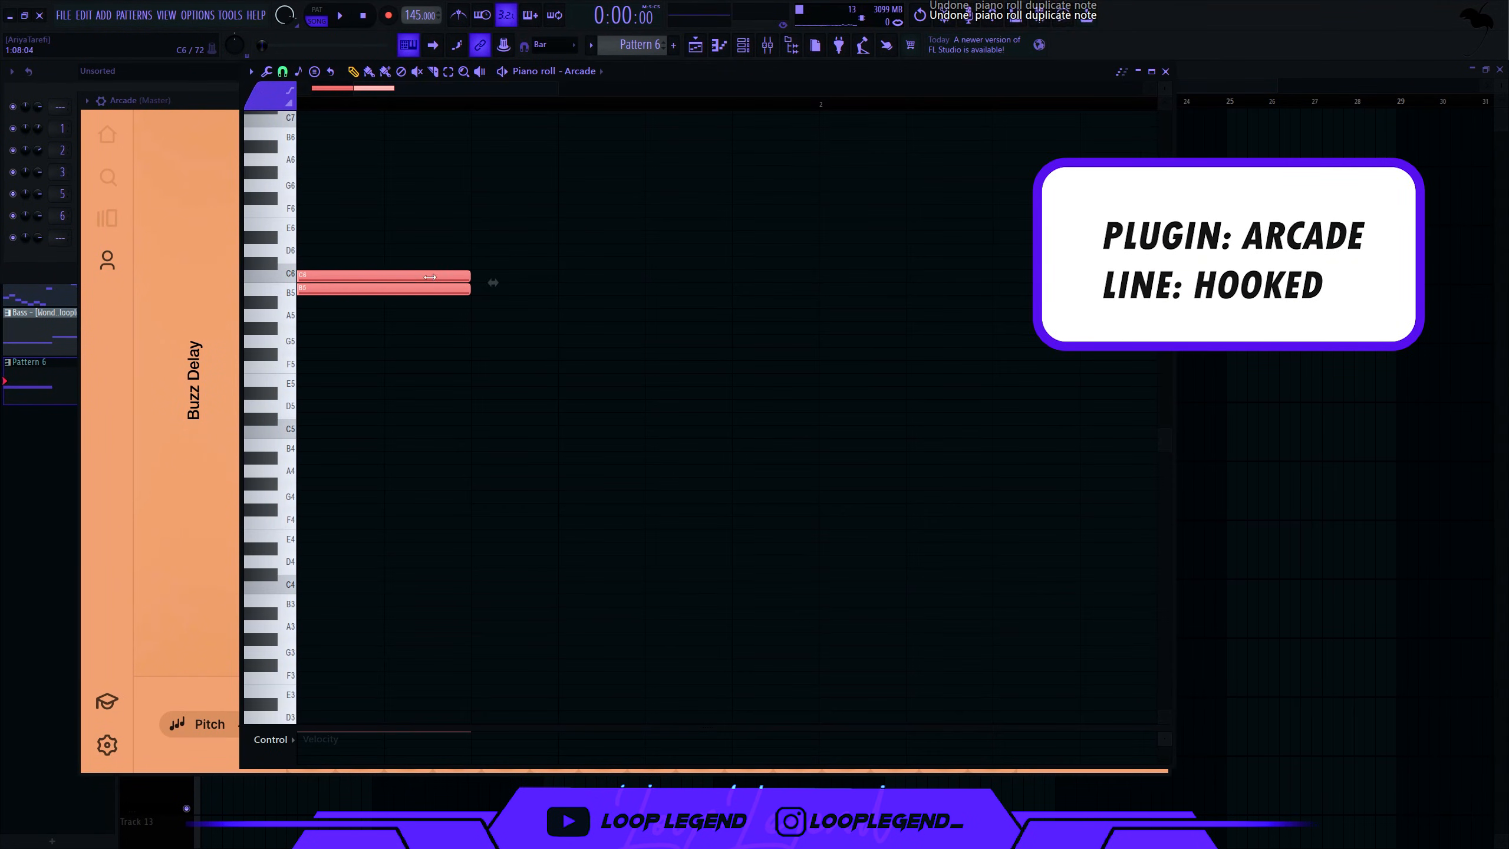
- Shorten the Arcade note pair, duplicate it into a repeating run, and stretch notes to close the gaps
{"action": "left_click_drag", "start_coordinate": [468, 278], "coordinate": [383, 279]}
{"action": "key", "text": "ctrl+b"}
{"action": "key", "text": "ctrl+b"}
{"action": "key", "text": "space"}
{"action": "scroll", "coordinate": [642, 290], "scroll_direction": "down", "scroll_amount": 5}
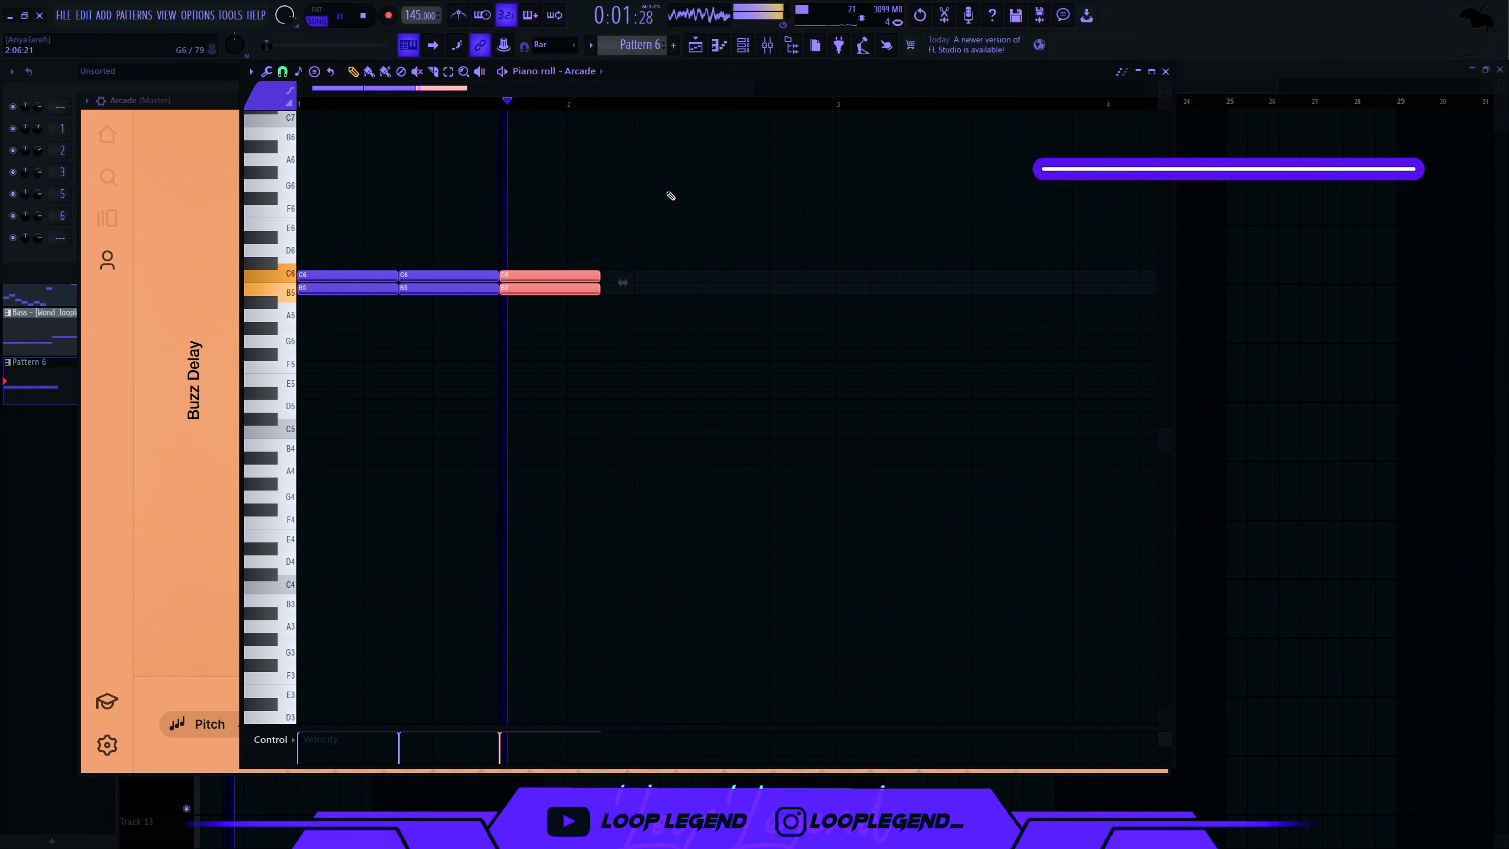
{"action": "key", "text": "space"}
{"action": "scroll", "coordinate": [594, 351], "scroll_direction": "down", "scroll_amount": 2}
{"action": "left_click", "coordinate": [551, 413], "text": "ctrl"}
{"action": "key", "text": "ctrl+b"}
{"action": "mouse_move", "coordinate": [568, 290]}
{"action": "left_mouse_down"}
{"action": "mouse_move", "coordinate": [619, 291]}
{"action": "mouse_move", "coordinate": [595, 291]}
{"action": "left_mouse_up"}
{"action": "left_click", "coordinate": [660, 386], "text": "ctrl"}
{"action": "key", "text": "ctrl+l"}
- Replace the last C6/B5 pair with melody notes ending on D#5 and duplicate the pattern
{"action": "right_click", "coordinate": [762, 289]}
{"action": "right_click", "coordinate": [763, 275]}
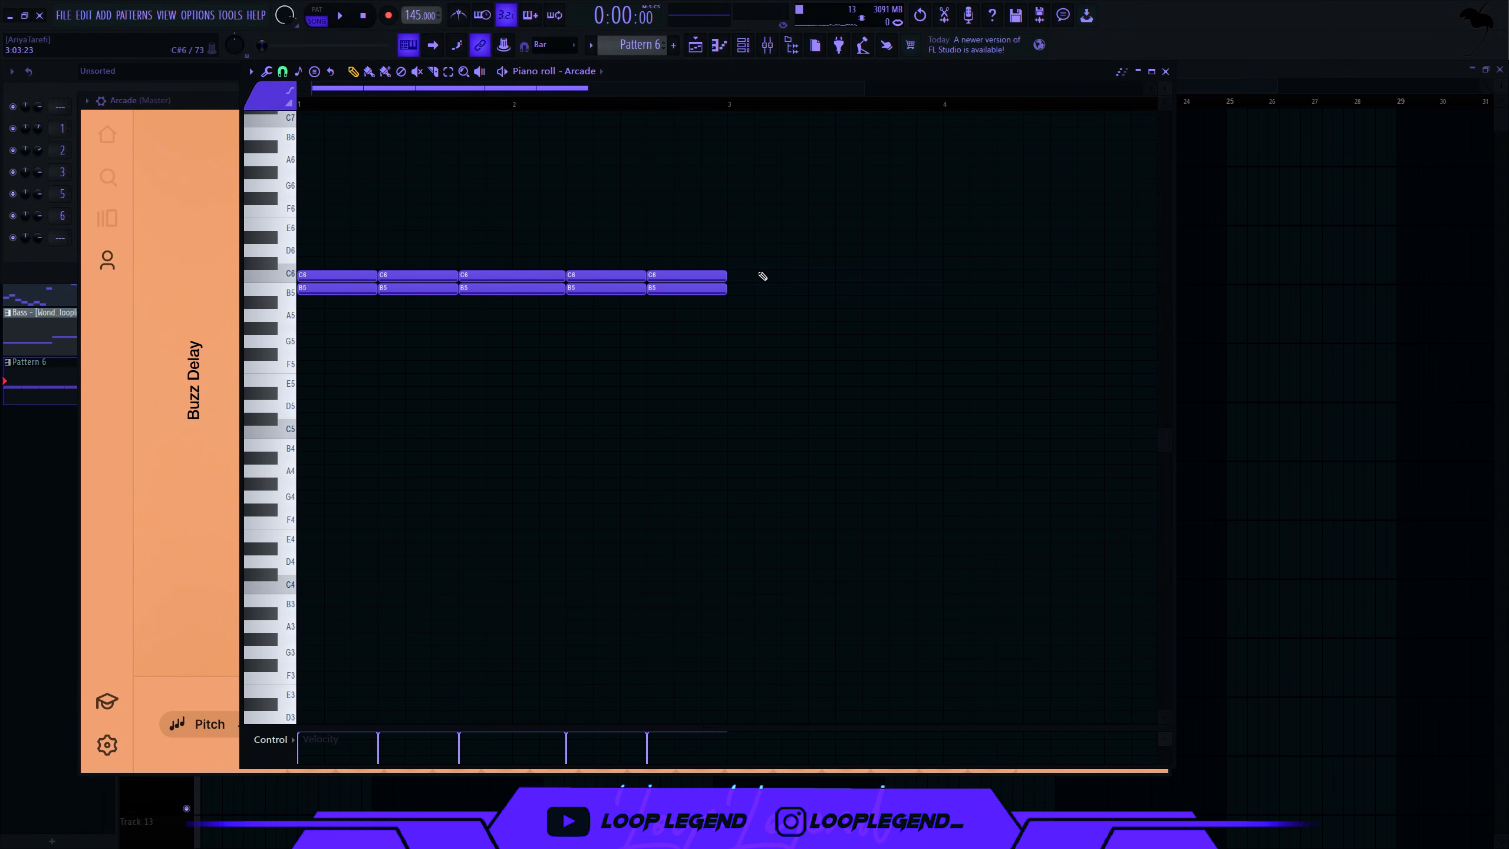
{"action": "left_click", "coordinate": [562, 302]}
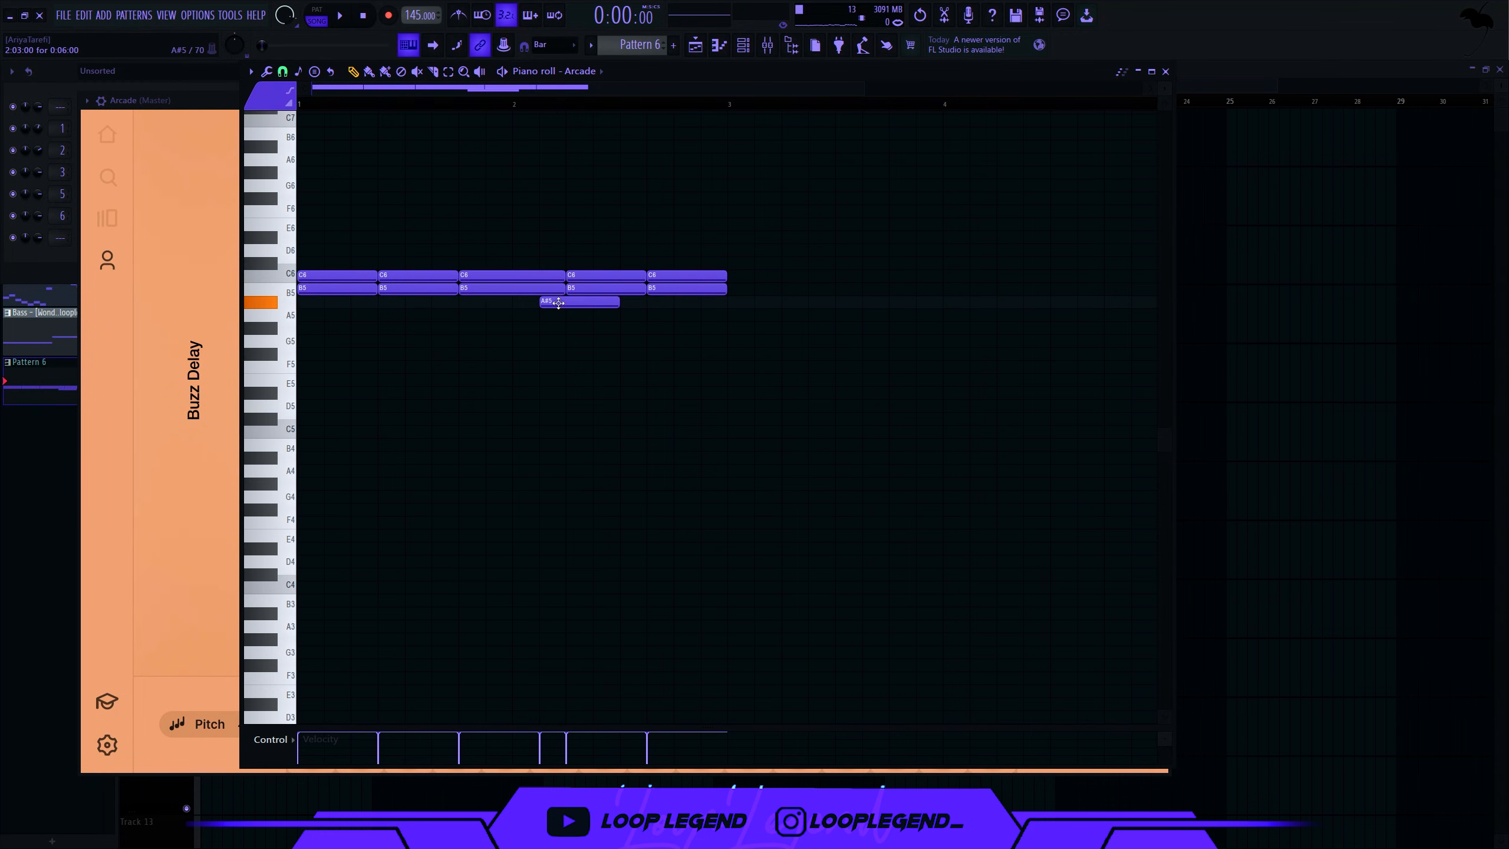
{"action": "key", "text": "space"}
{"action": "left_click_drag", "start_coordinate": [624, 315], "coordinate": [681, 352]}
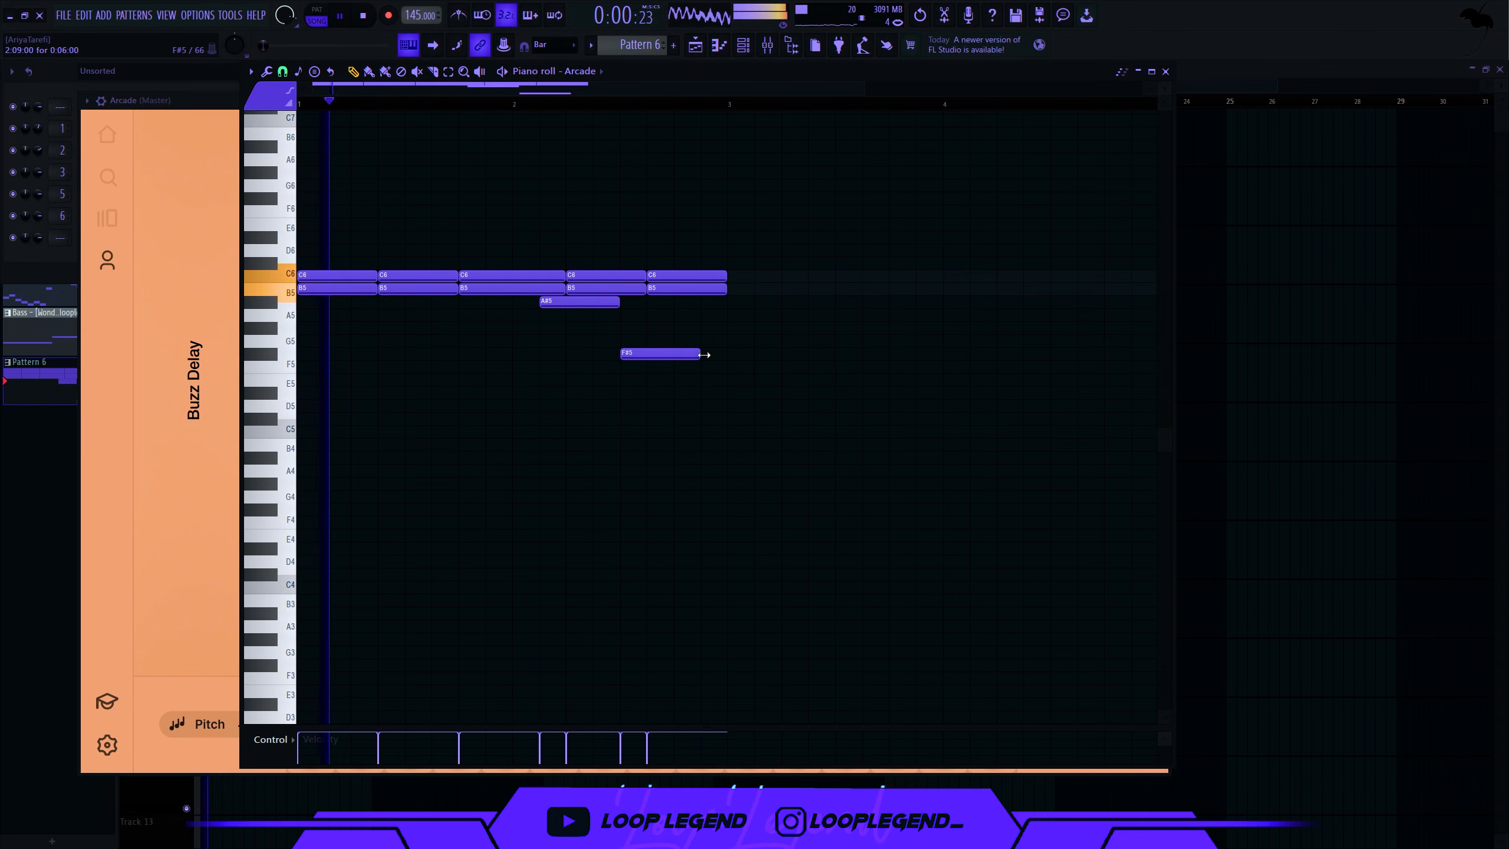
{"action": "left_click_drag", "start_coordinate": [574, 302], "coordinate": [574, 397]}
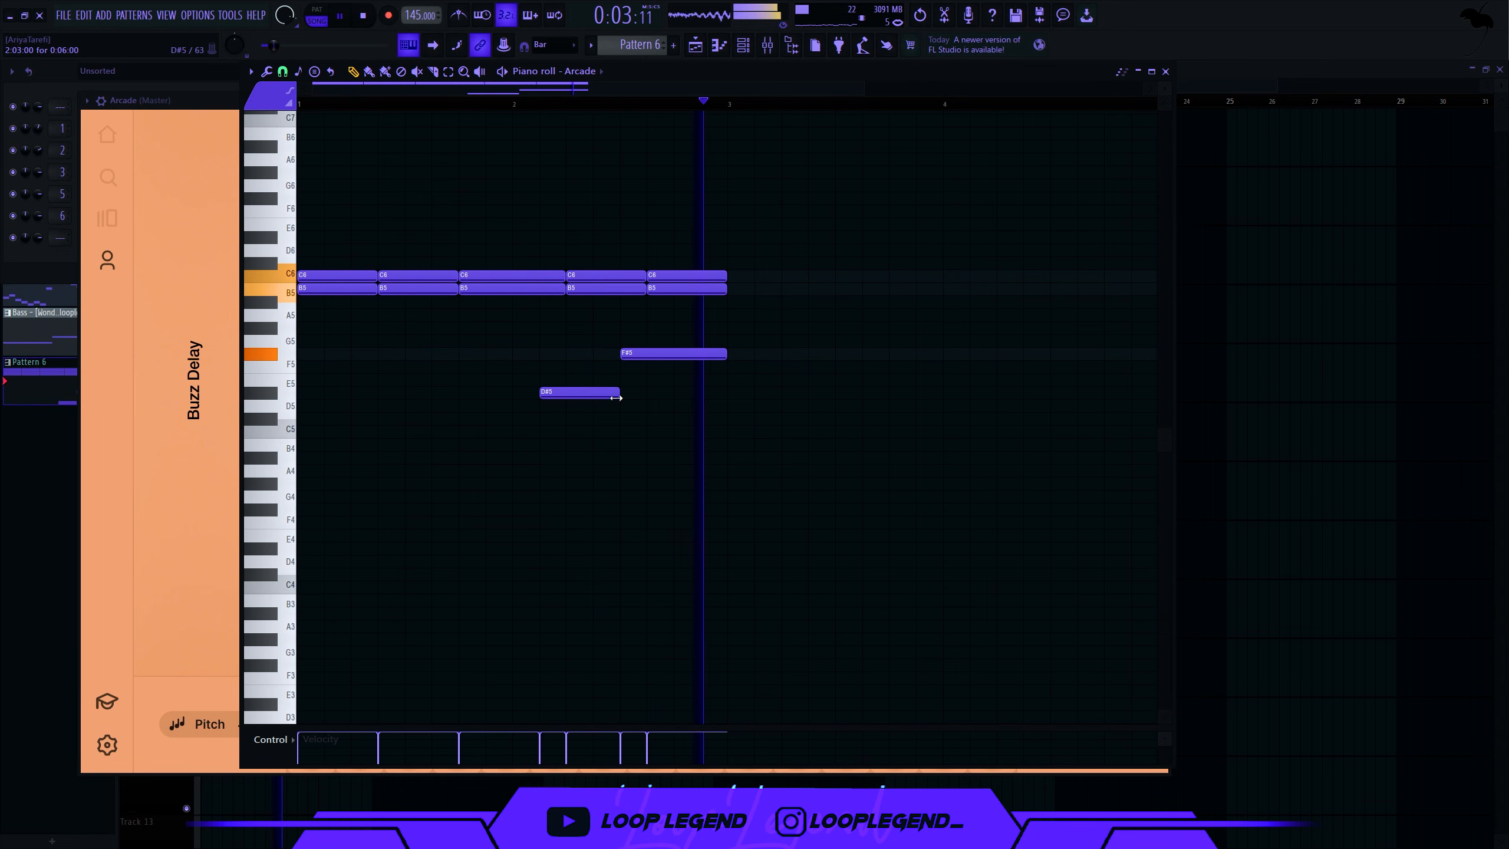
{"action": "key", "text": "ctrl+b"}
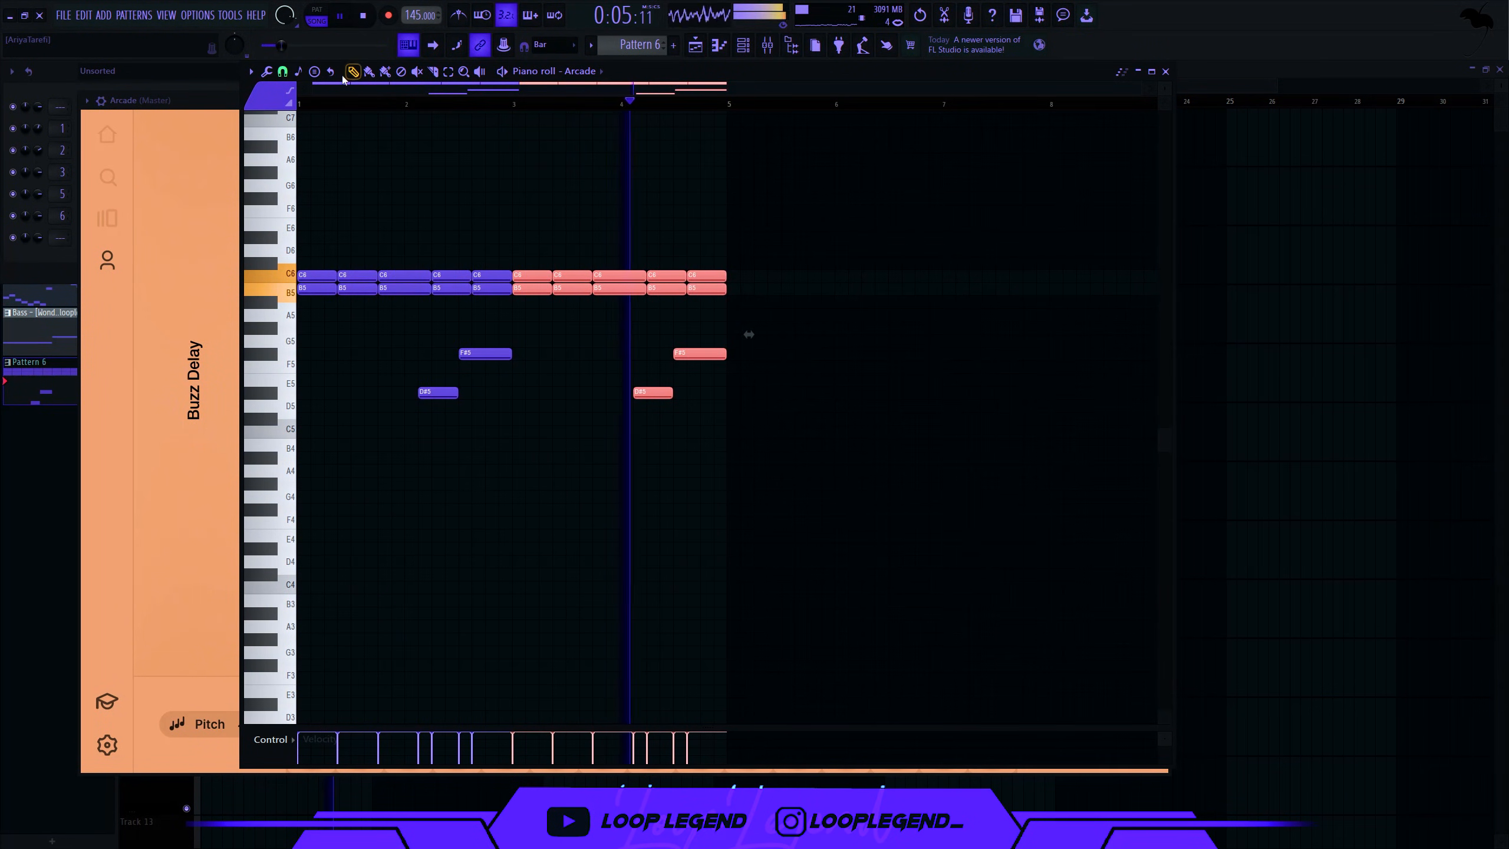
{"action": "key", "text": "Escape"}
{"action": "key", "text": "Escape"}
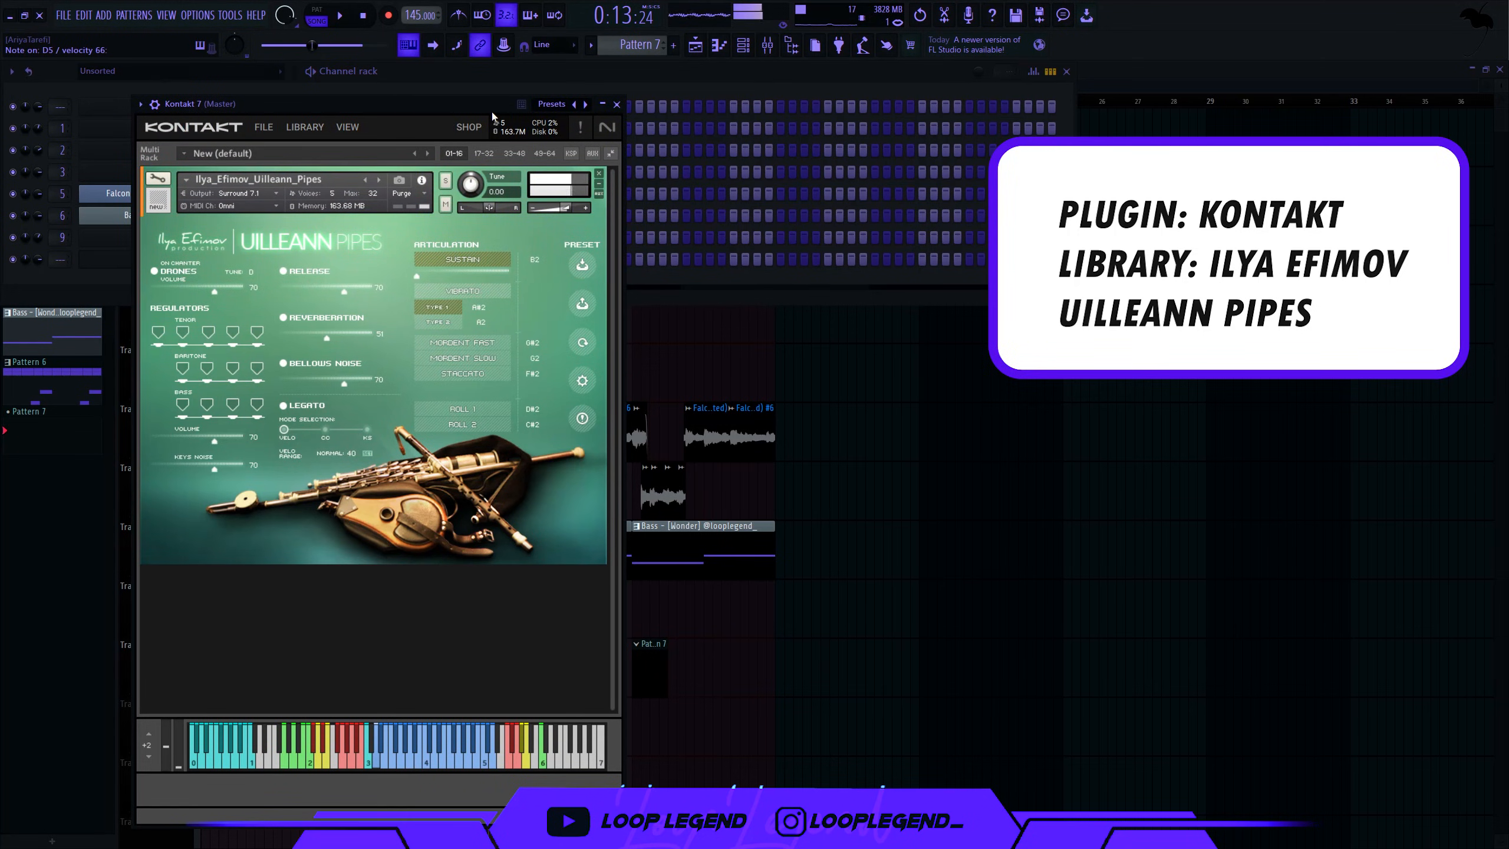
- Set the Uilleann Pipes drone tuning to C in Kontakt
{"action": "left_click_drag", "start_coordinate": [492, 111], "coordinate": [651, 105]}
{"action": "left_click", "coordinate": [409, 269]}
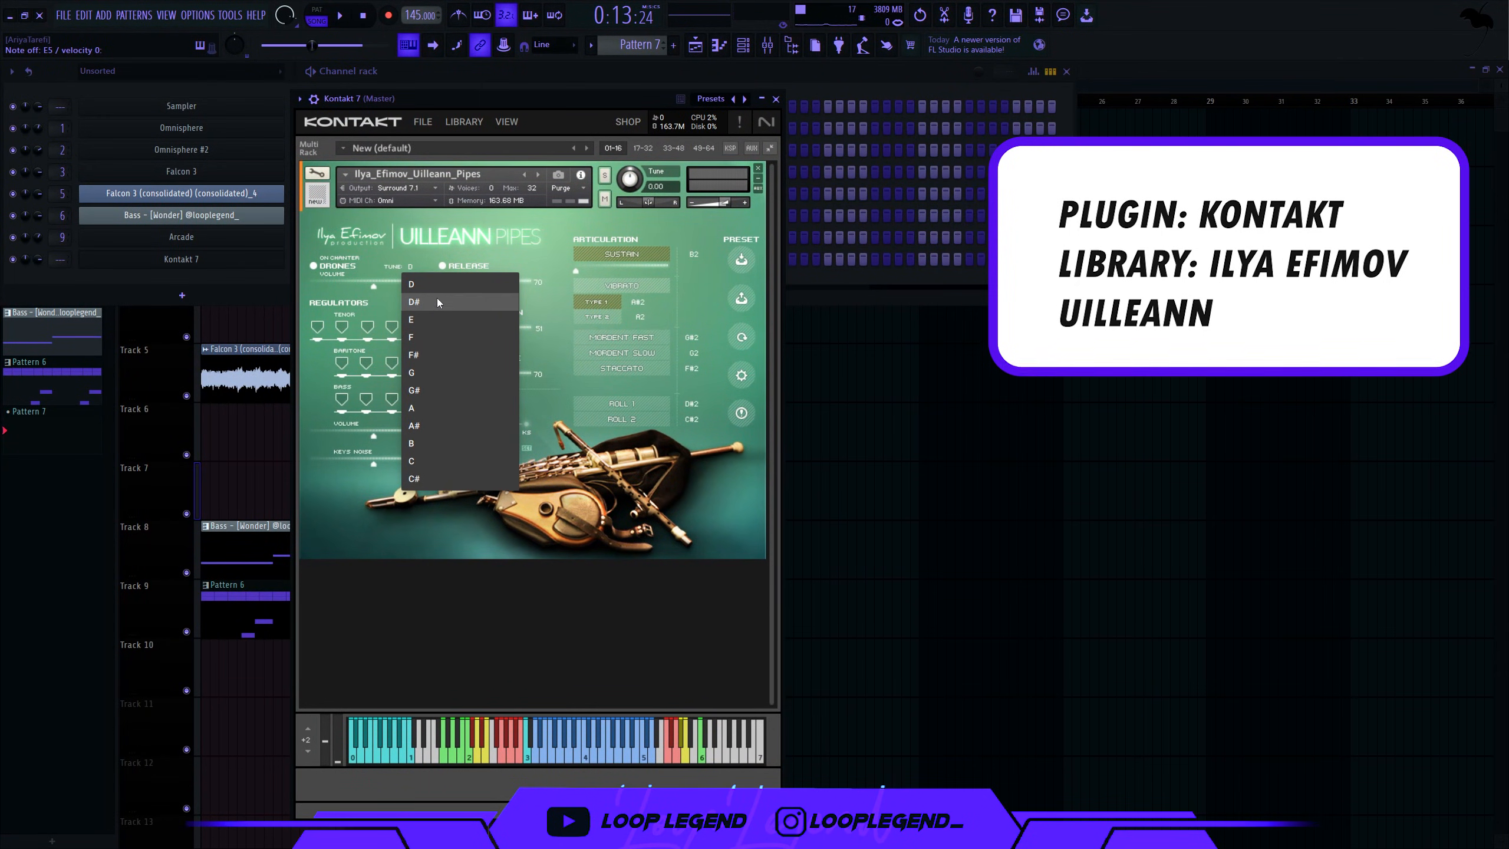
{"action": "left_click", "coordinate": [436, 468]}
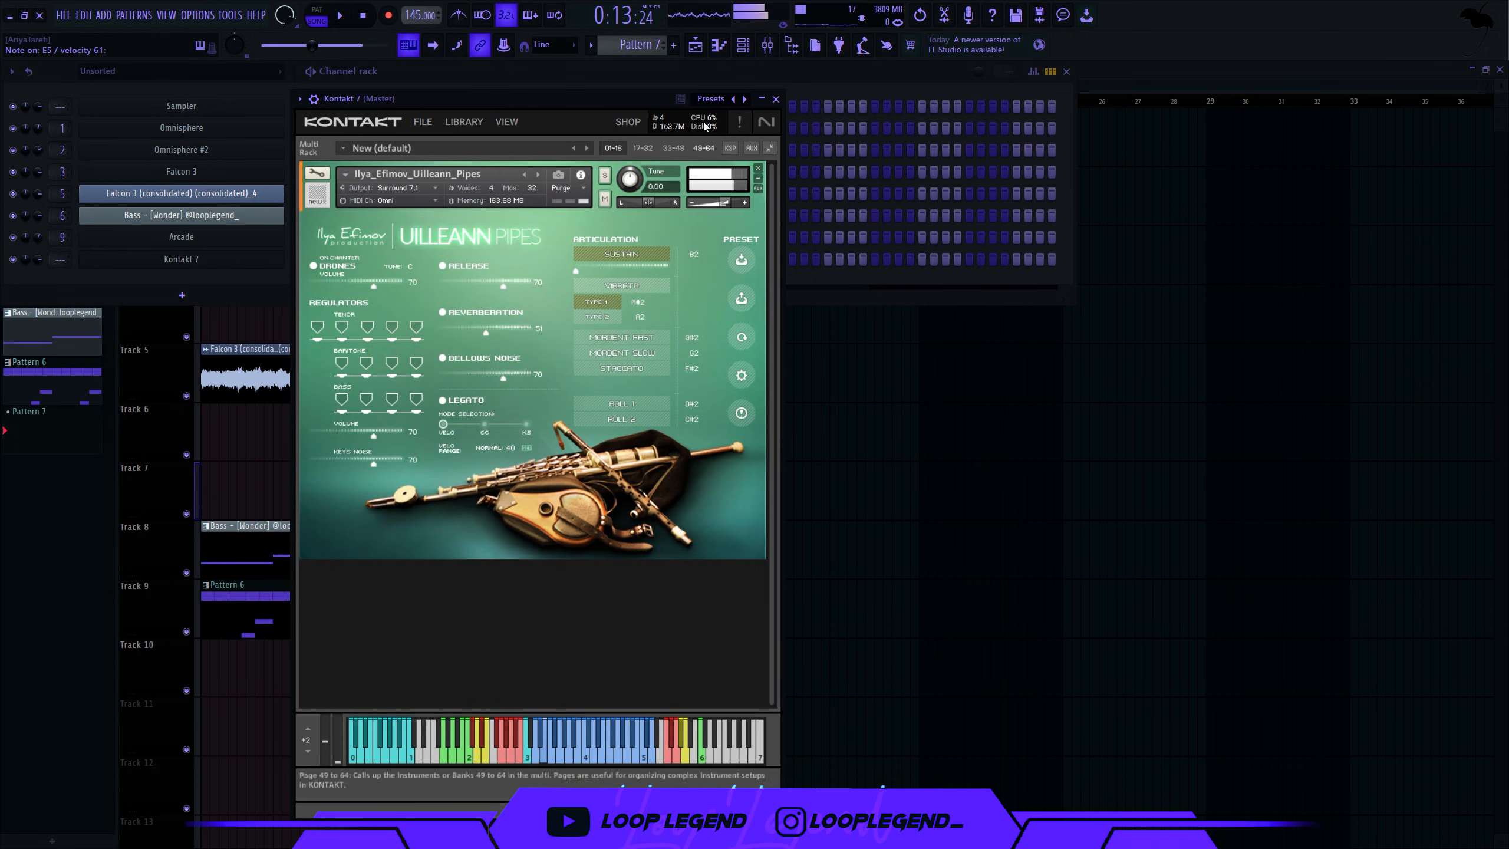
- In the Kontakt 7 piano roll, add a G5 note below G#5 and shorten both notes
{"action": "key", "text": "F7"}
{"action": "scroll", "coordinate": [576, 210], "scroll_direction": "up", "scroll_amount": 5}
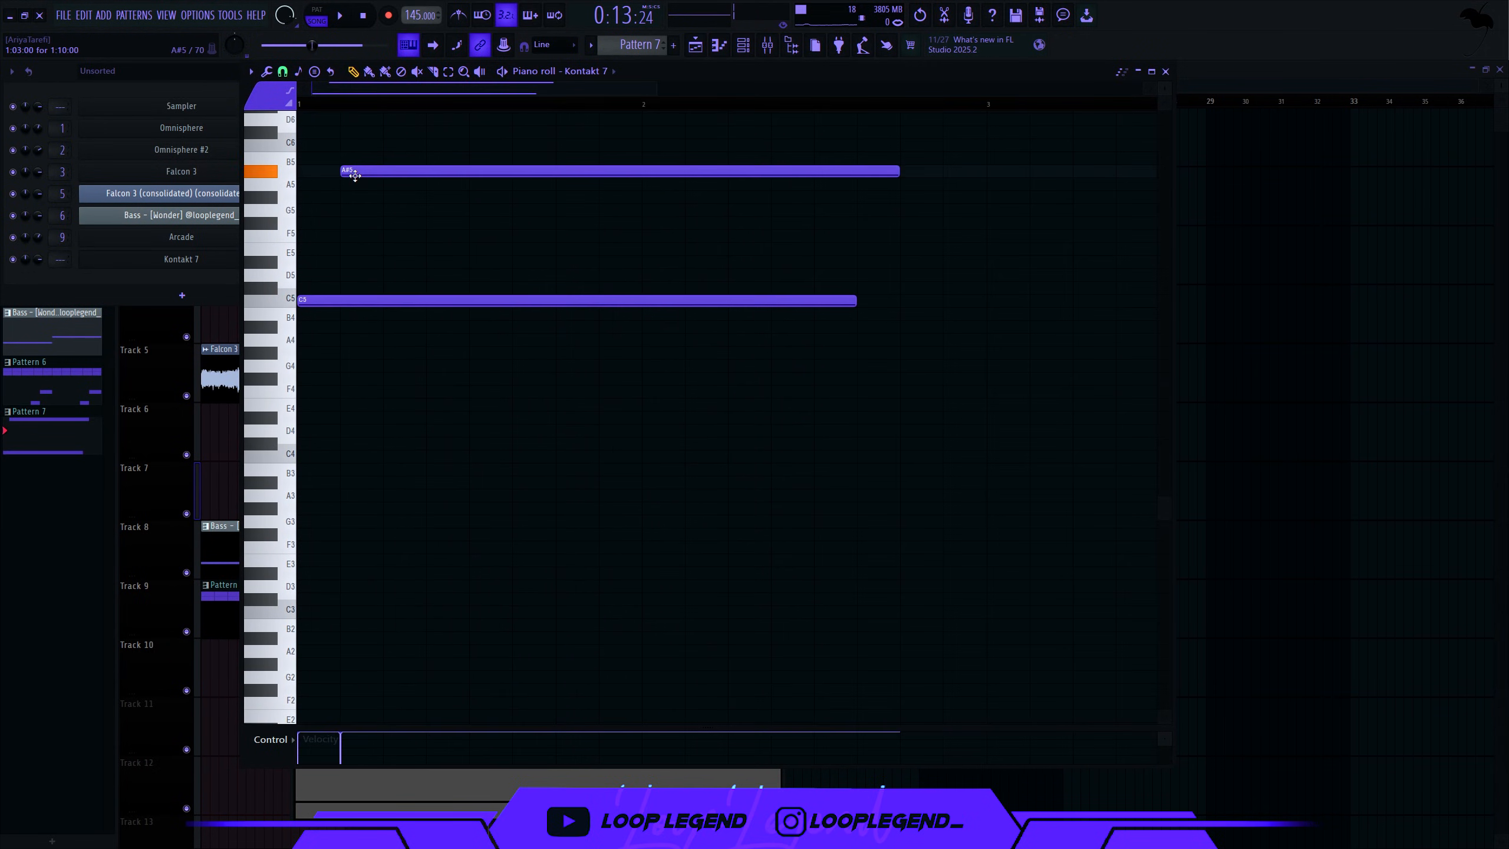
{"action": "left_click_drag", "start_coordinate": [350, 175], "coordinate": [407, 195]}
{"action": "key", "text": "space"}
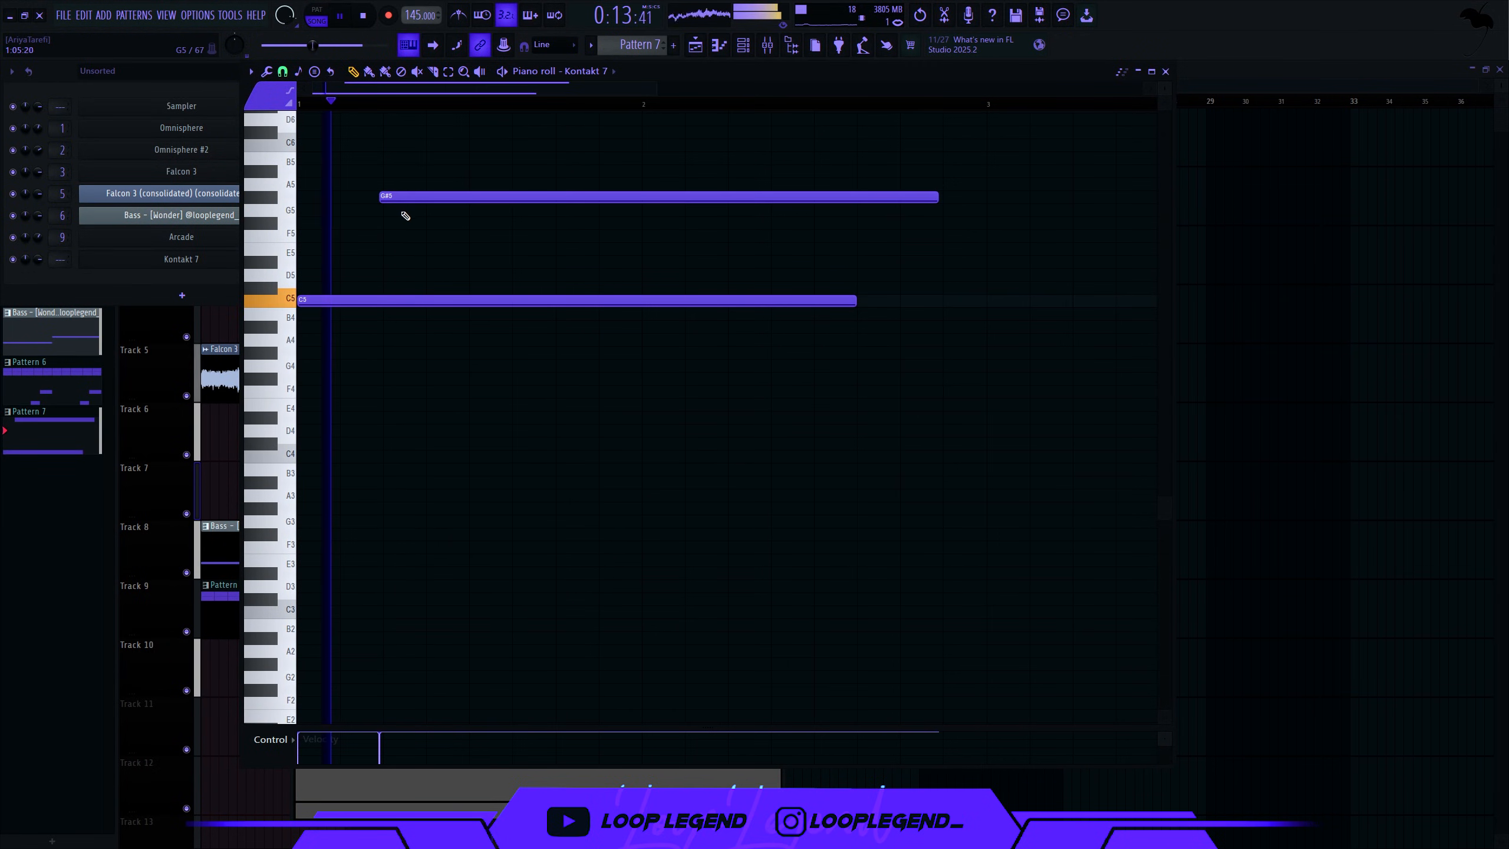
{"action": "left_click", "coordinate": [402, 209]}
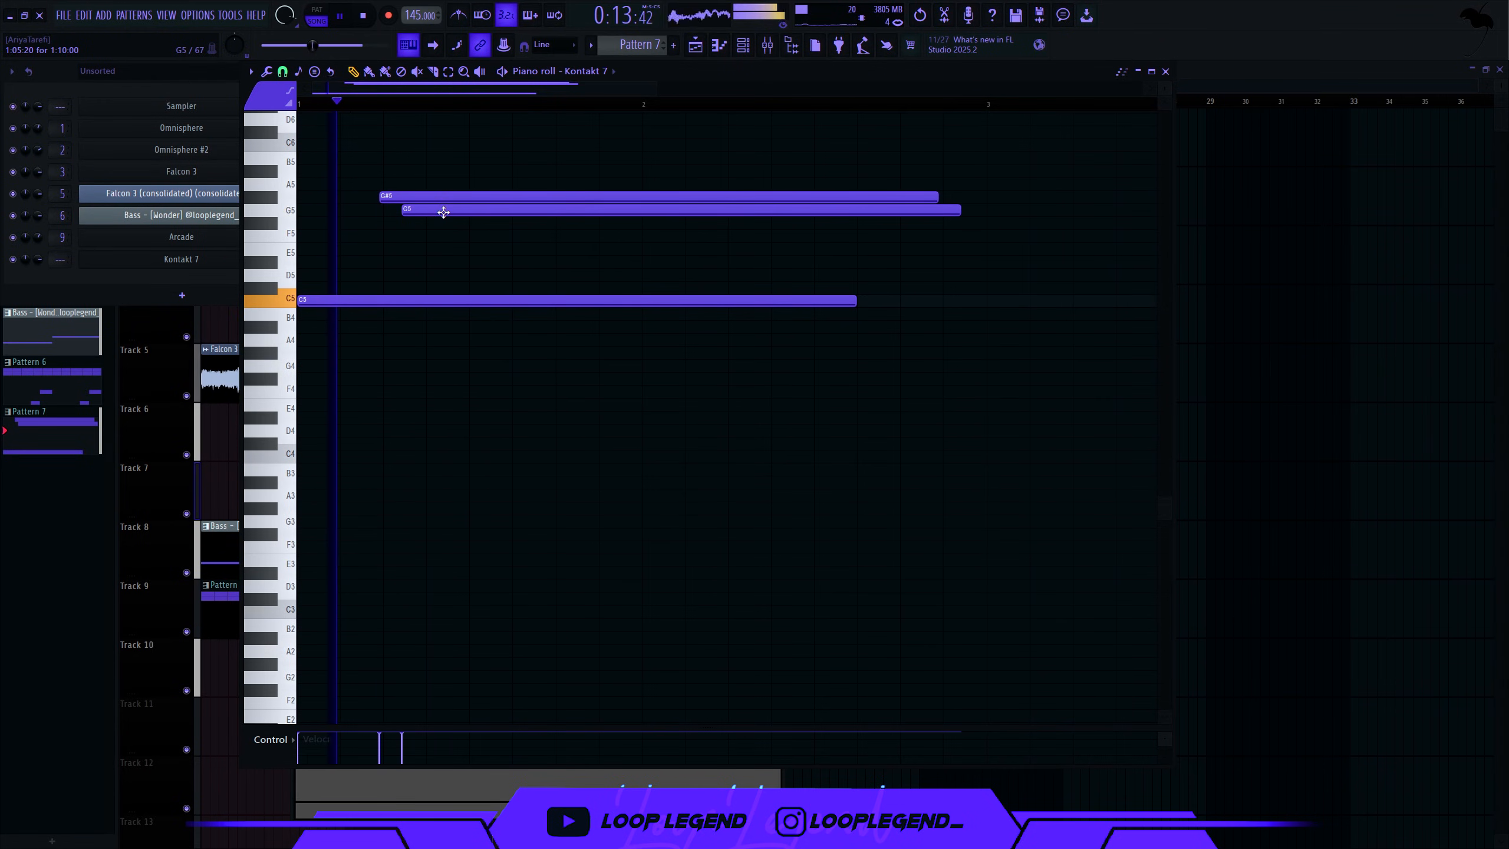
{"action": "key", "text": "space"}
{"action": "left_click_drag", "start_coordinate": [419, 225], "coordinate": [487, 136]}
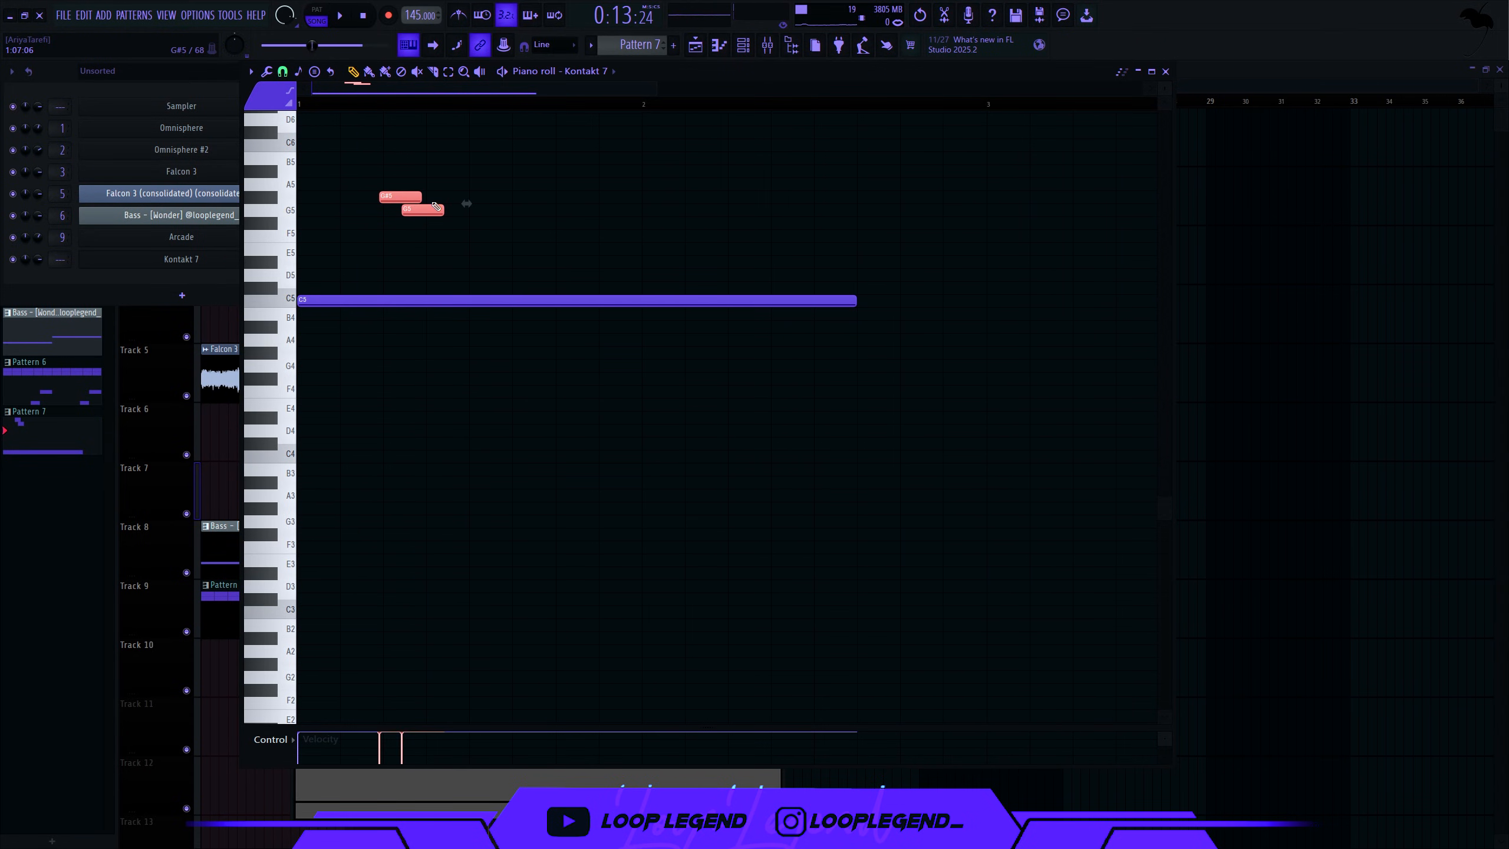
- Copy the notes down to E5 and D#5, lengthen G5, and rework the lower notes
{"action": "left_click_drag", "start_coordinate": [430, 208], "coordinate": [509, 264]}
{"action": "key", "text": "space"}
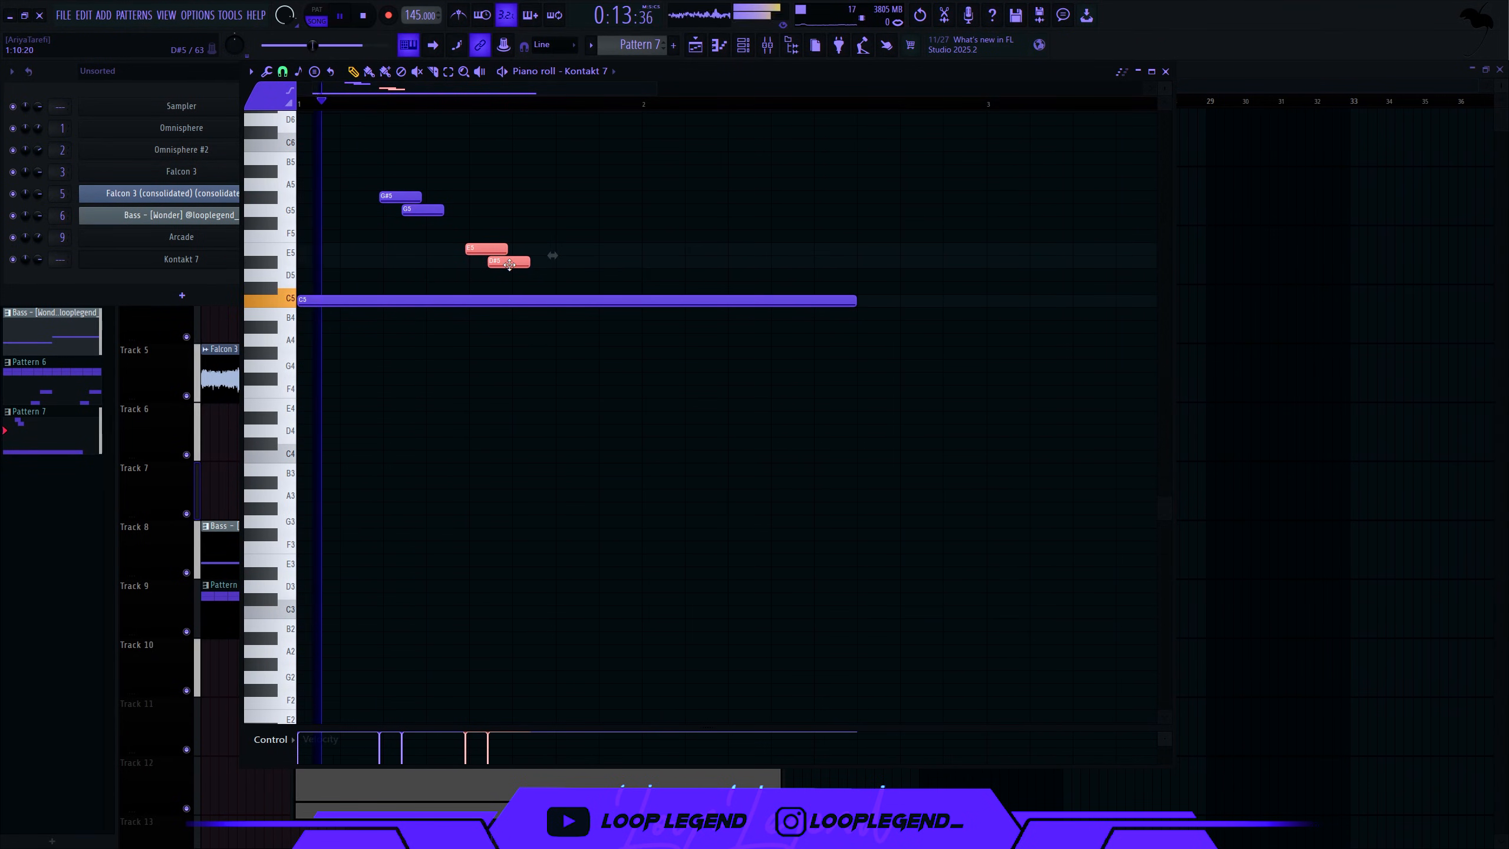
{"action": "left_click_drag", "start_coordinate": [442, 210], "coordinate": [571, 213]}
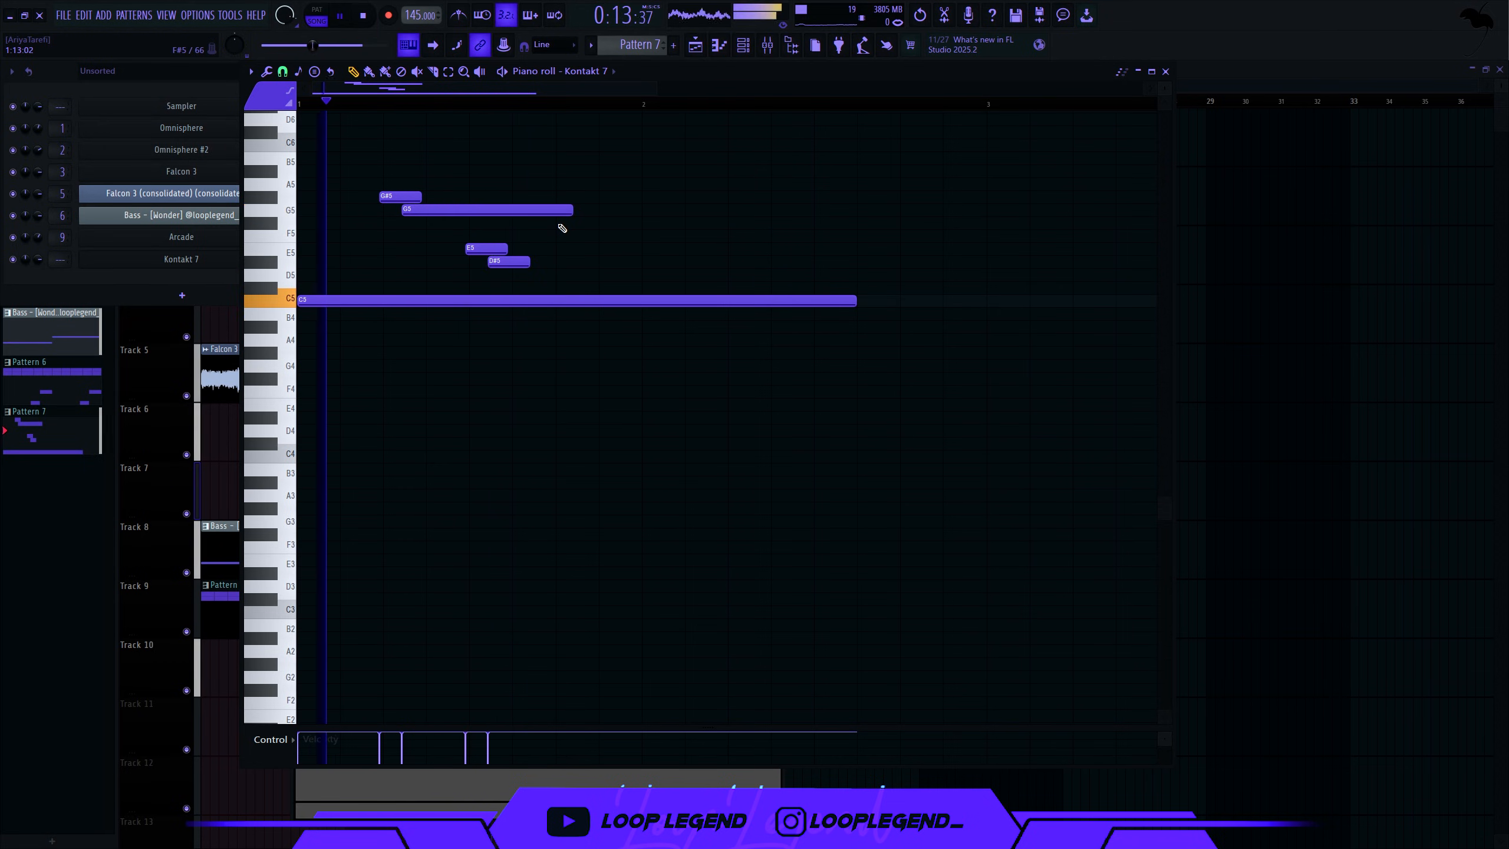
{"action": "left_click_drag", "start_coordinate": [517, 261], "coordinate": [611, 240]}
{"action": "key", "text": "space"}
{"action": "right_click", "coordinate": [518, 222]}
{"action": "key", "text": "space"}
- Raise the D5 note an octave to D6 and audition the pipes phrase
{"action": "key", "text": "space"}
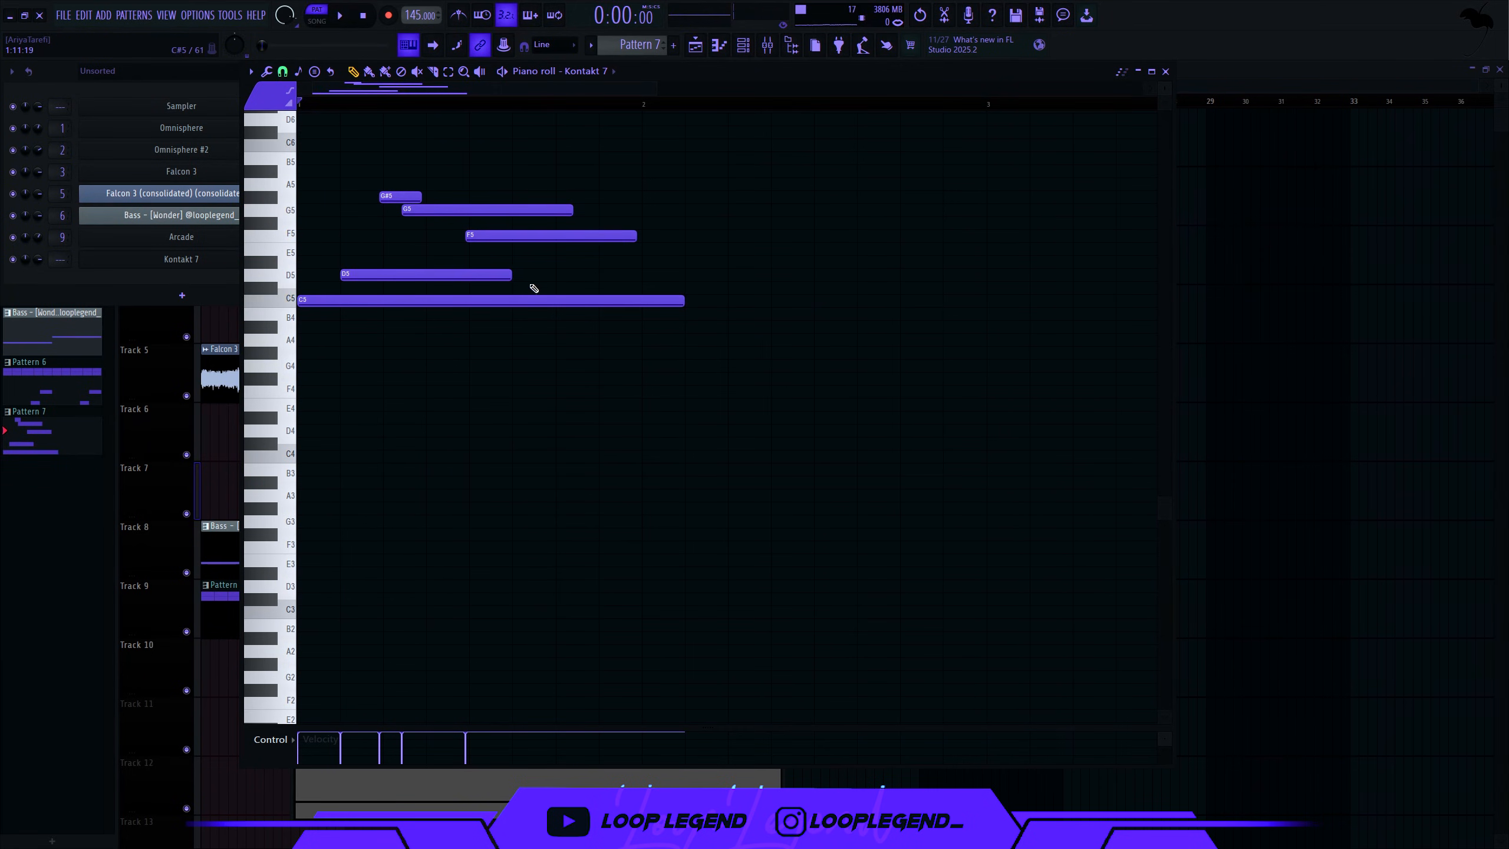
{"action": "left_click_drag", "start_coordinate": [531, 287], "coordinate": [475, 265]}
{"action": "key", "text": "ctrl+Up"}
{"action": "key", "text": "space"}
{"action": "scroll", "coordinate": [414, 258], "scroll_direction": "up", "scroll_amount": 3}
{"action": "key", "text": "space"}
{"action": "key", "text": "space"}
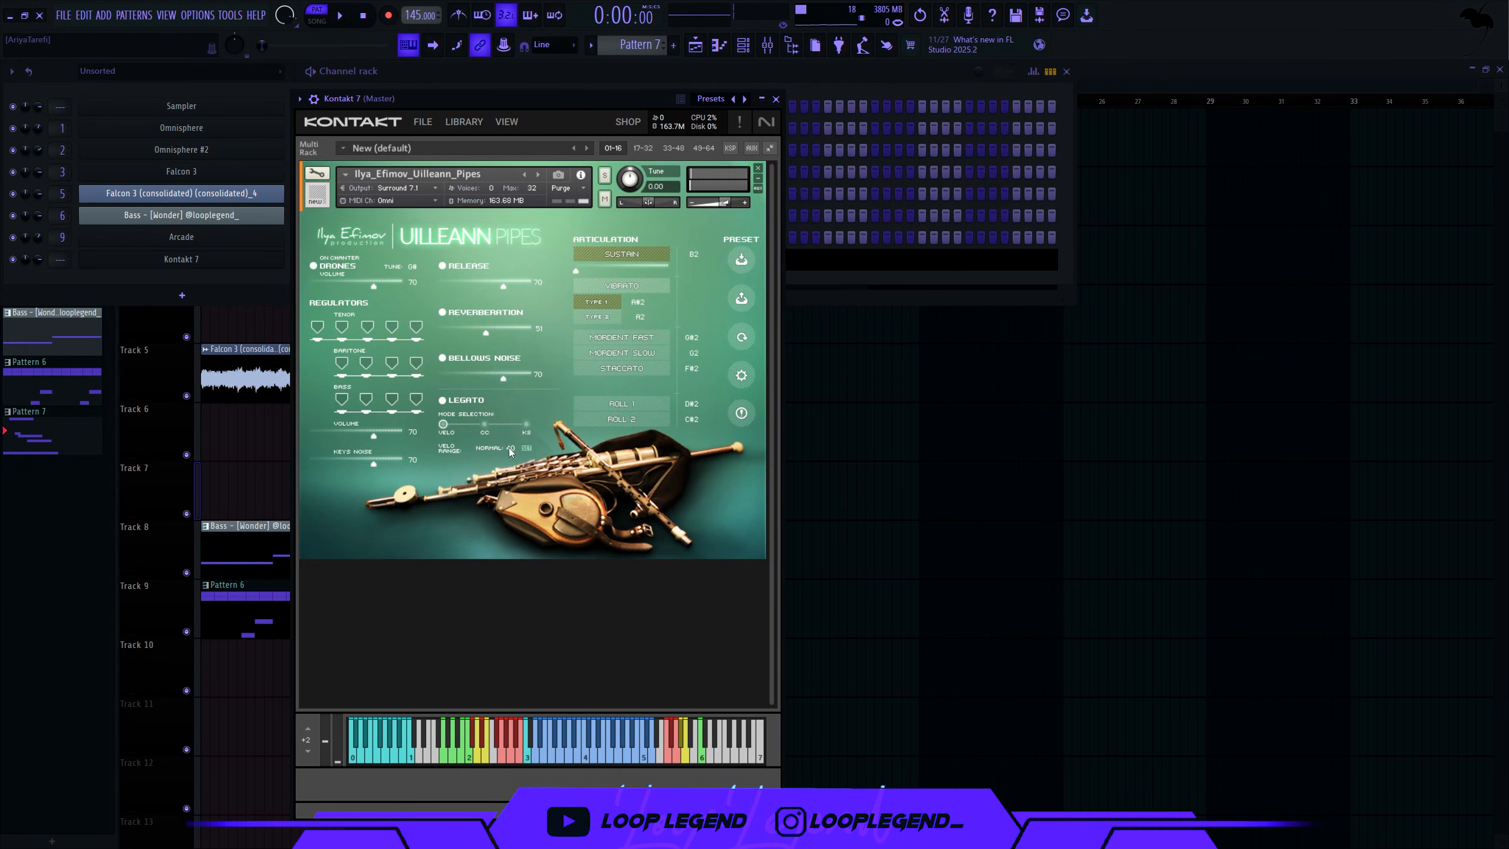
{"action": "key", "text": "space"}
- Delete the D6 note and duplicate the four remaining notes into bars 3–4
{"action": "key", "text": "F7"}
{"action": "right_click", "coordinate": [440, 257]}
{"action": "key", "text": "space"}
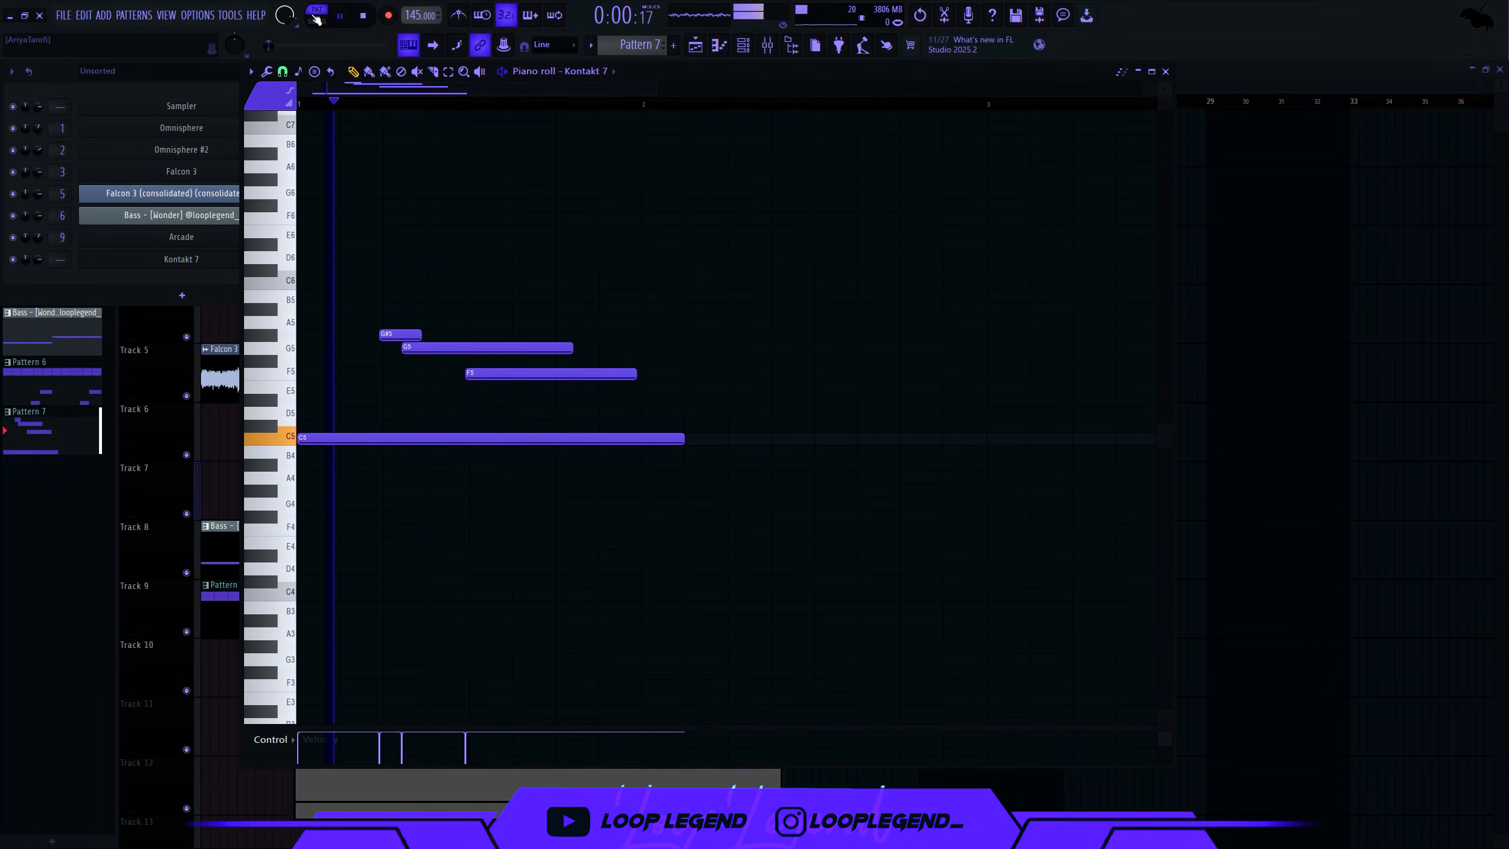
{"action": "key", "text": "space"}
{"action": "key", "text": "space"}
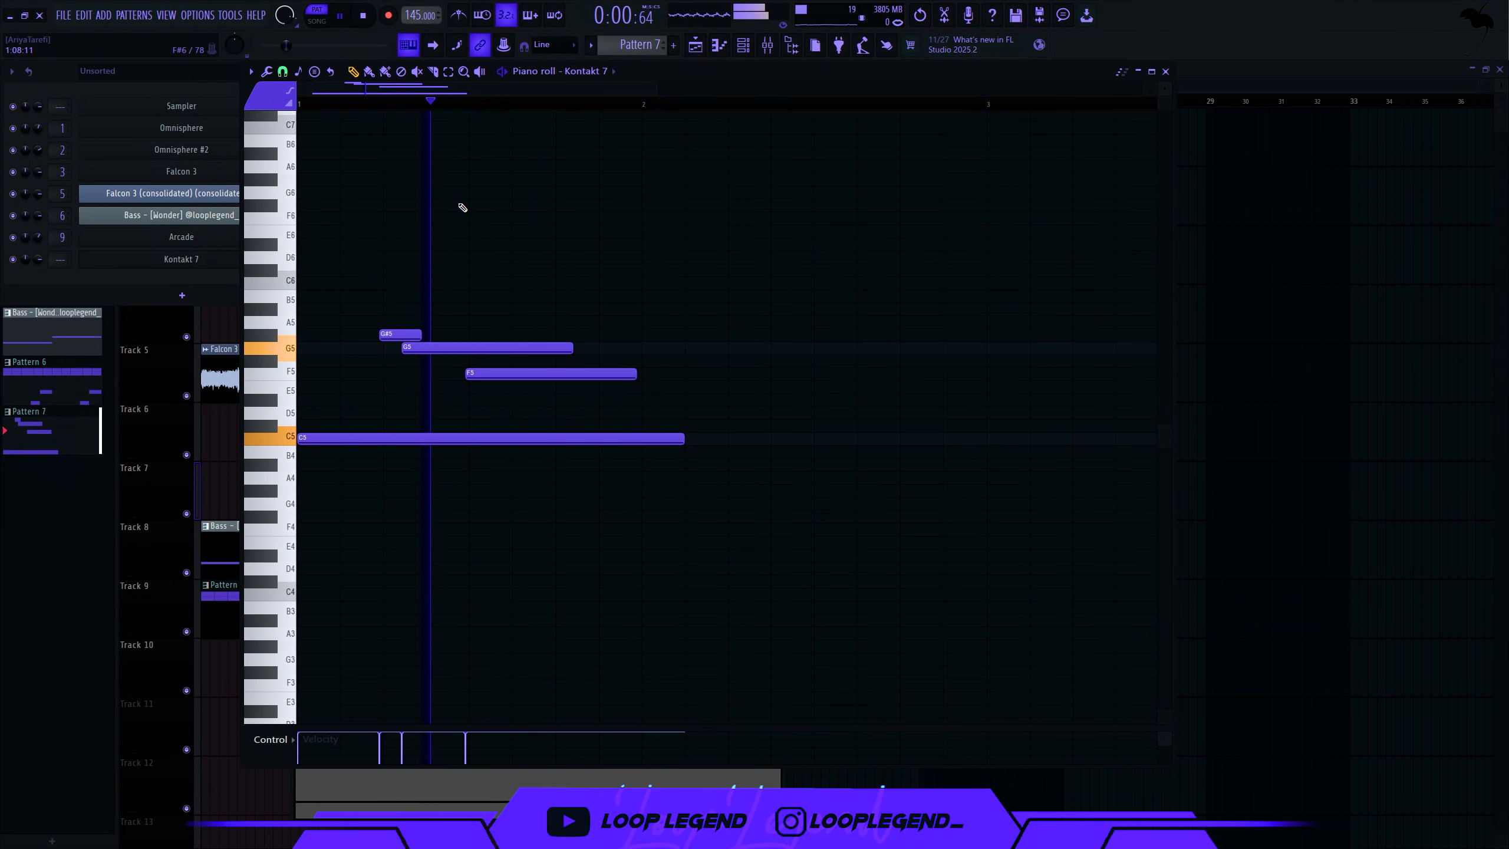
{"action": "scroll", "coordinate": [596, 112], "scroll_direction": "down", "scroll_amount": 3}
{"action": "key", "text": "ctrl+b"}
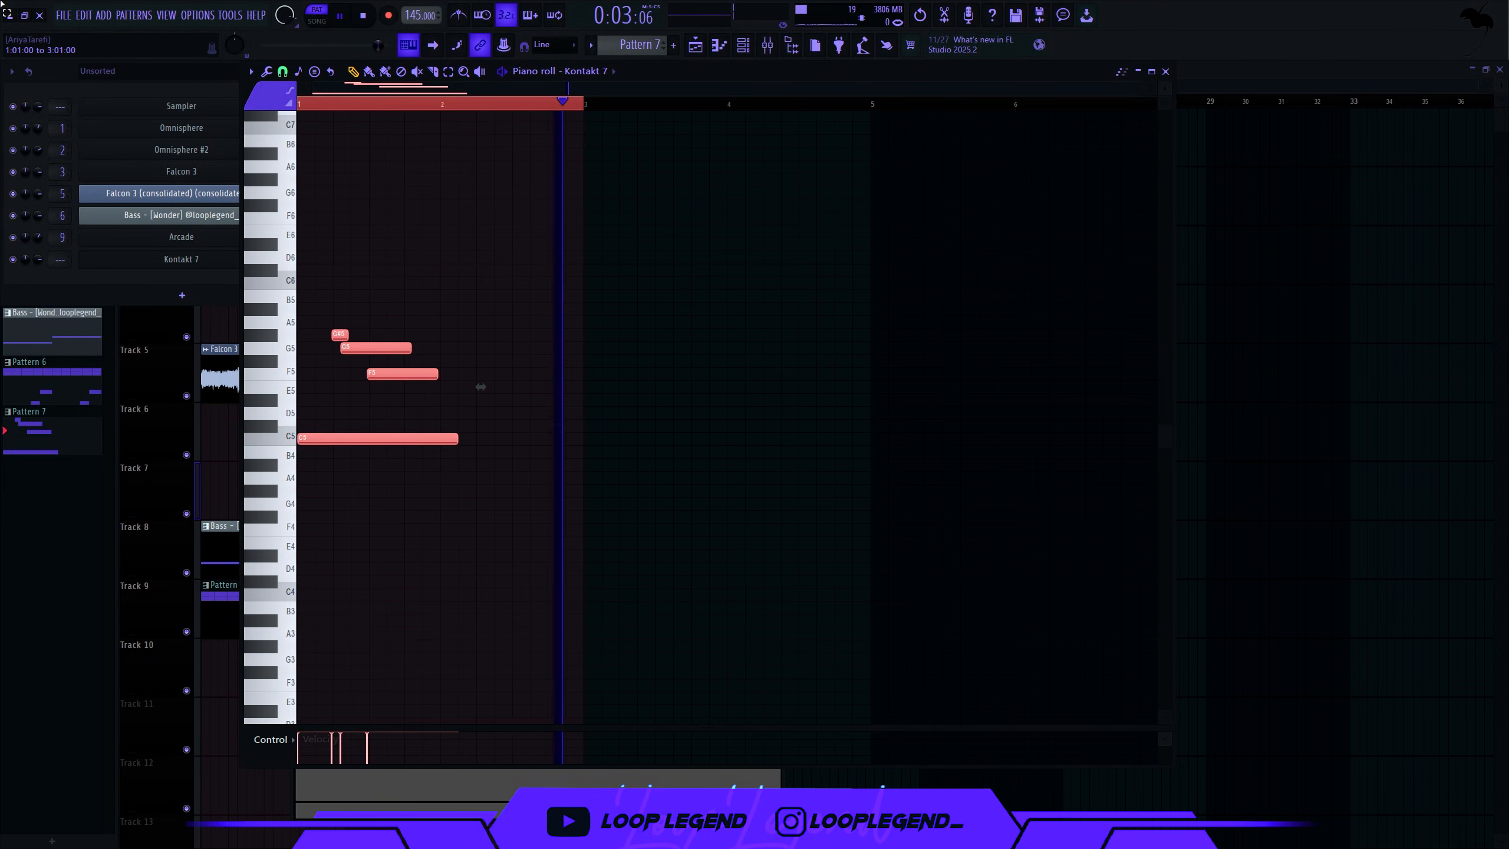
{"action": "right_click", "coordinate": [224, 265]}
- Clone the Kontakt 7 channel and set the clone's drone tuning from G# to C
{"action": "left_click", "coordinate": [321, 403]}
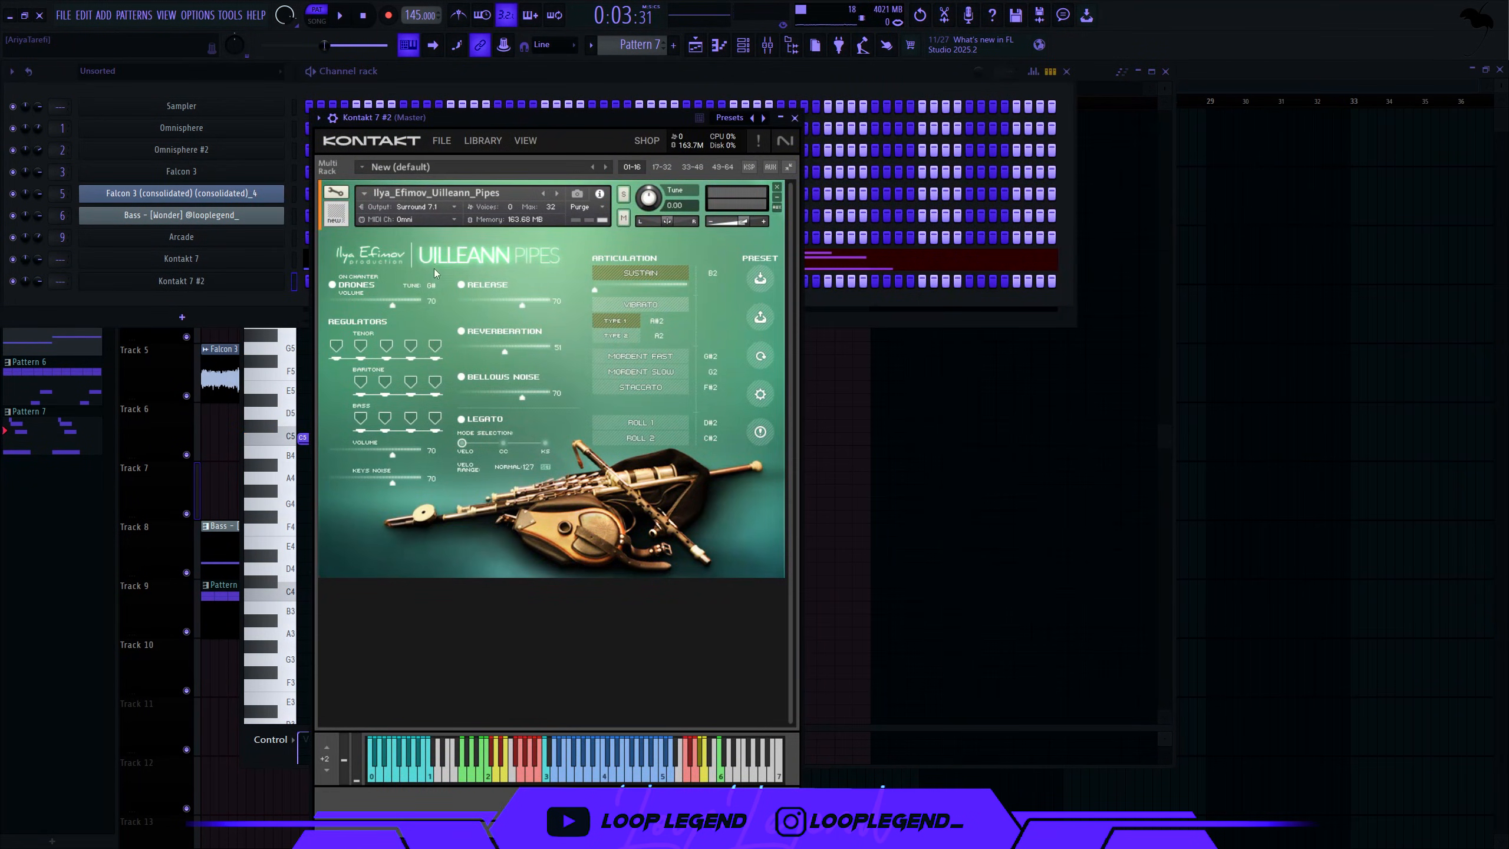
{"action": "left_click", "coordinate": [432, 284]}
{"action": "left_click", "coordinate": [463, 467]}
{"action": "key", "text": "Escape"}
{"action": "key", "text": "Escape"}
- Move the duplicated notes from bars 3–5 into the Kontakt 7 #2 channel
{"action": "key", "text": "ctrl+x"}
{"action": "left_click", "coordinate": [597, 72]}
{"action": "left_click", "coordinate": [634, 340]}
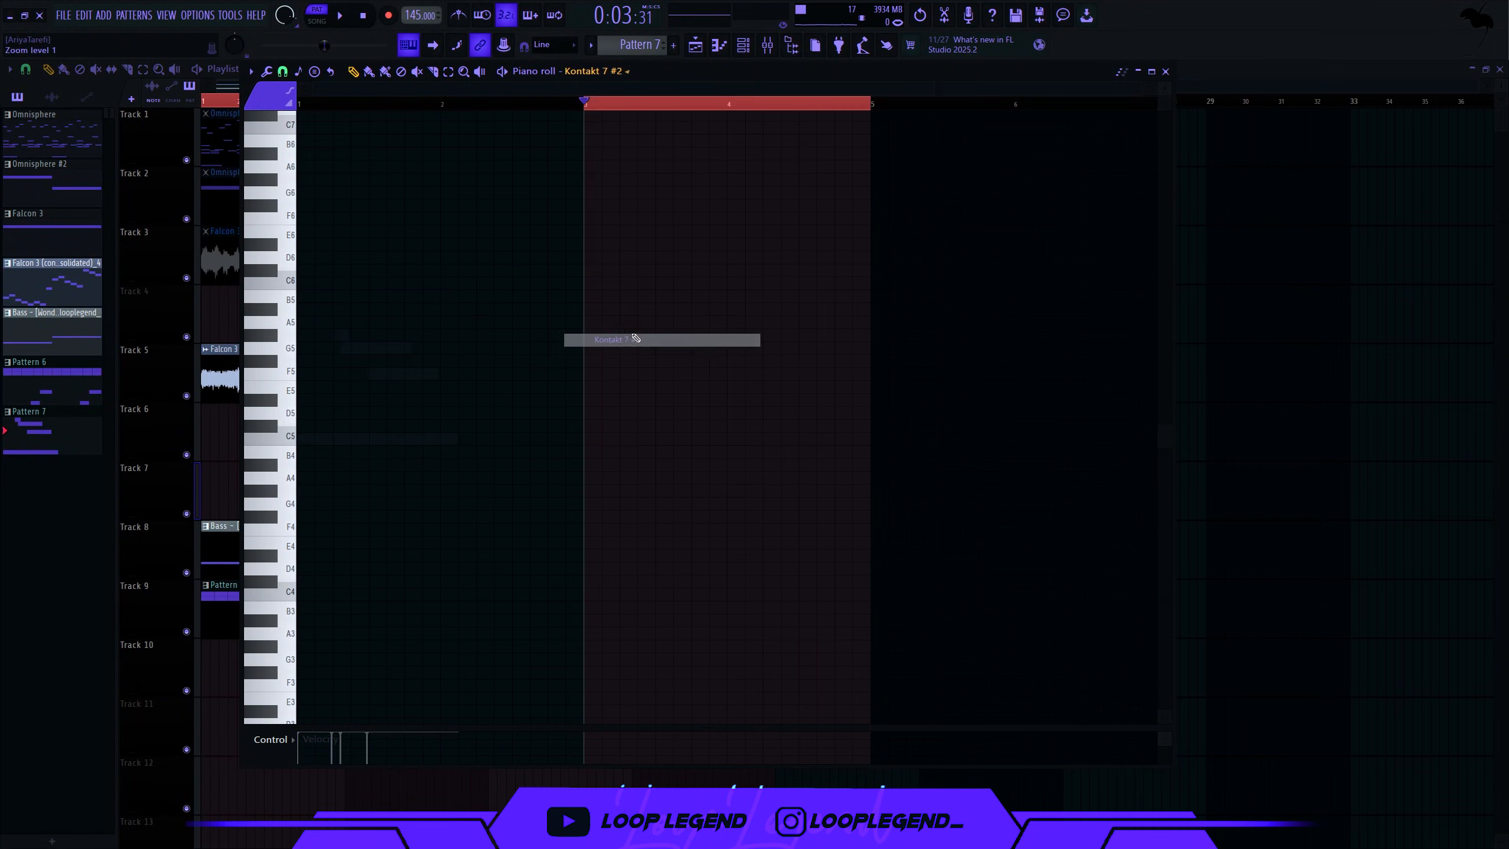
{"action": "key", "text": "ctrl+v"}
{"action": "key", "text": "space"}
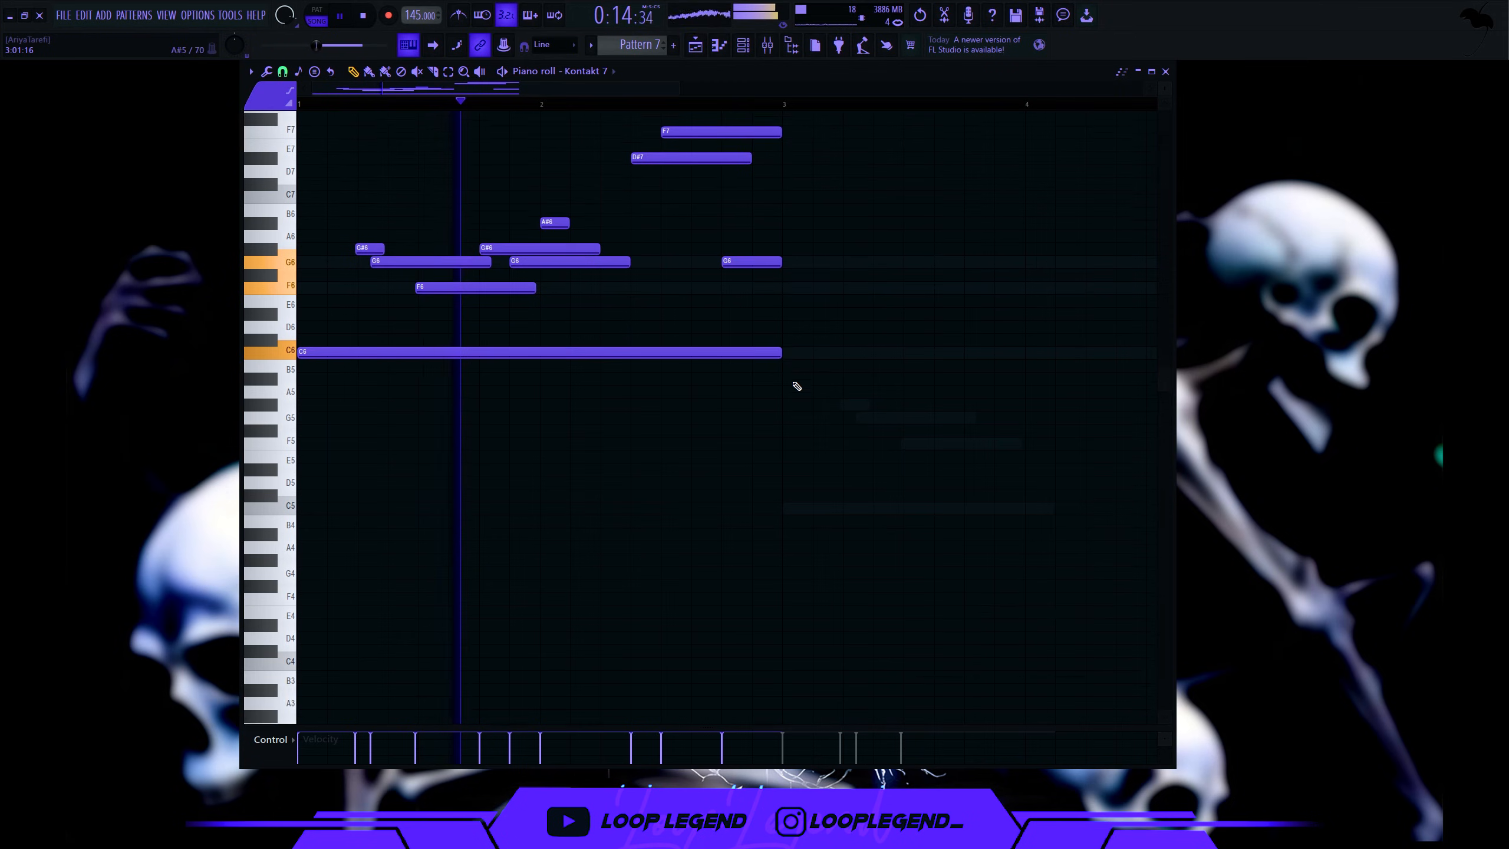
- Add an F6 note to the Kontakt 7 #2 phrase and audition it
{"action": "scroll", "coordinate": [797, 386], "scroll_direction": "up", "scroll_amount": 3}
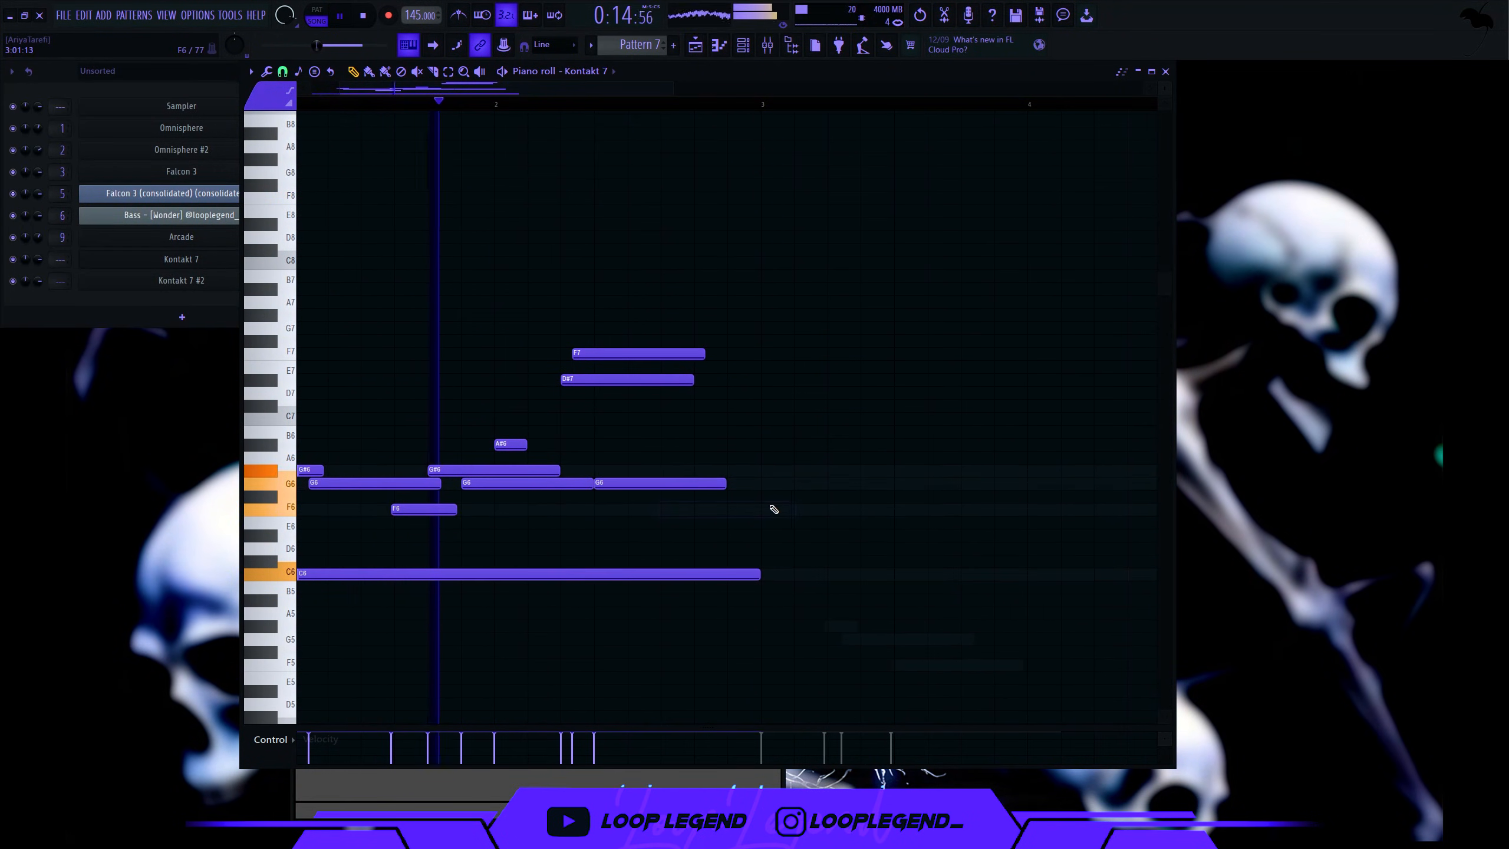
{"action": "left_click", "coordinate": [697, 509]}
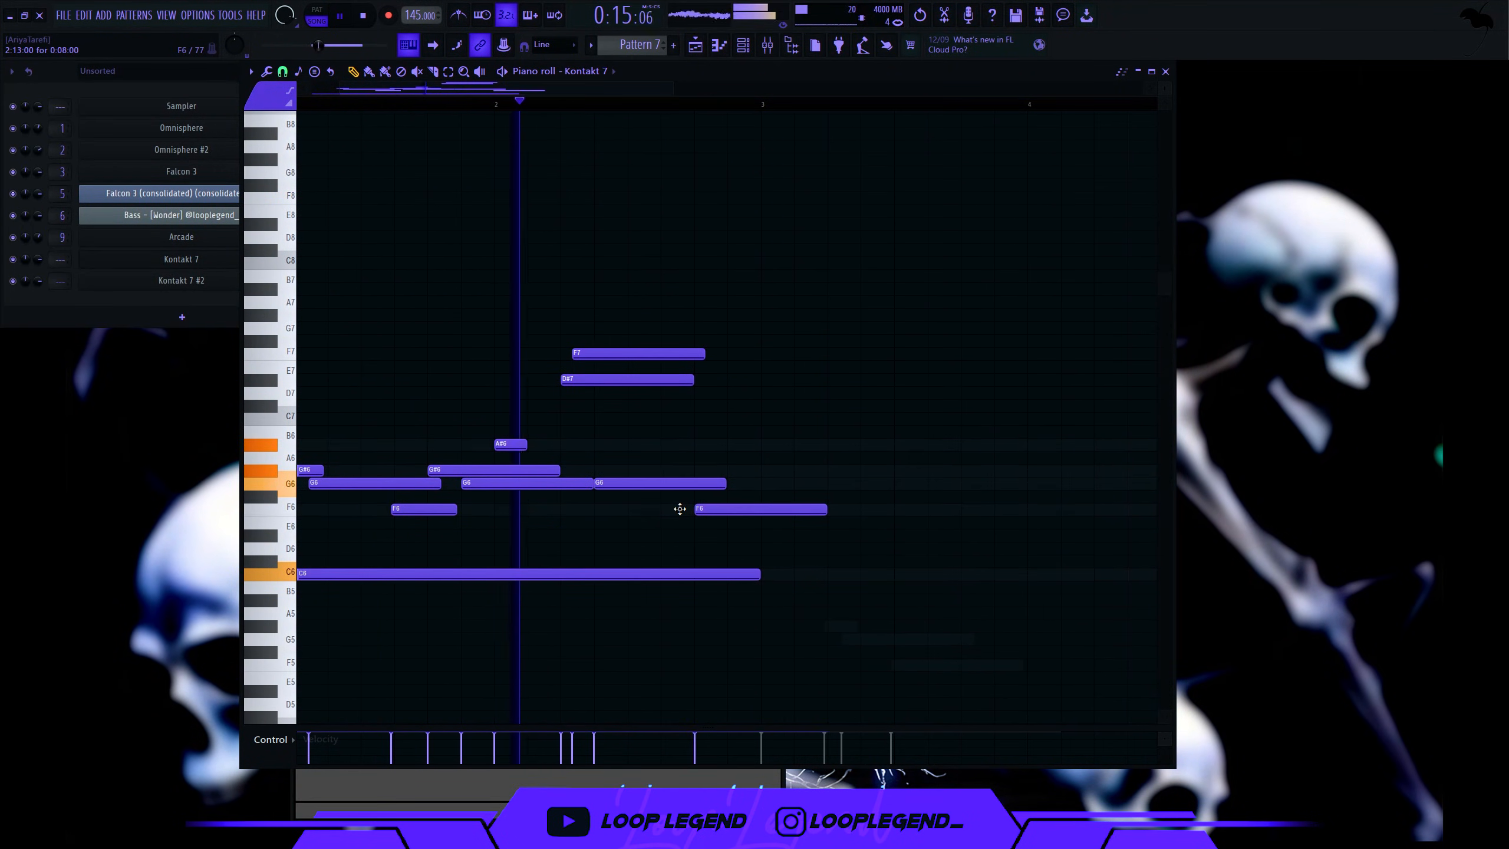
{"action": "key", "text": "ctrl+a"}
{"action": "left_click", "coordinate": [806, 484]}
{"action": "key", "text": "space"}
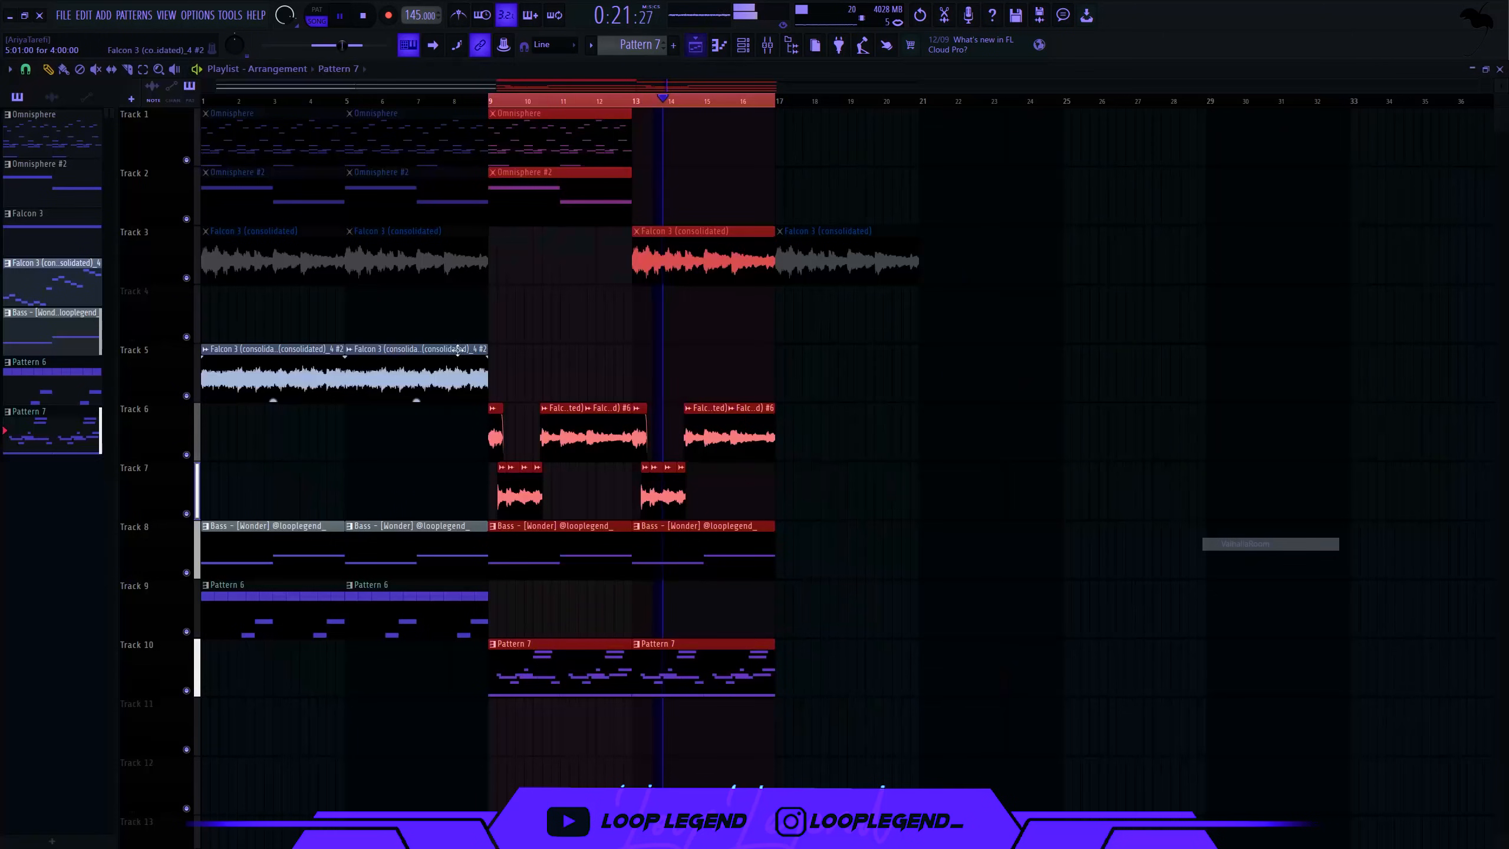
- Switch between the mixer and the playlist arrangement
{"action": "key", "text": "F9"}
{"action": "key", "text": "F9"}
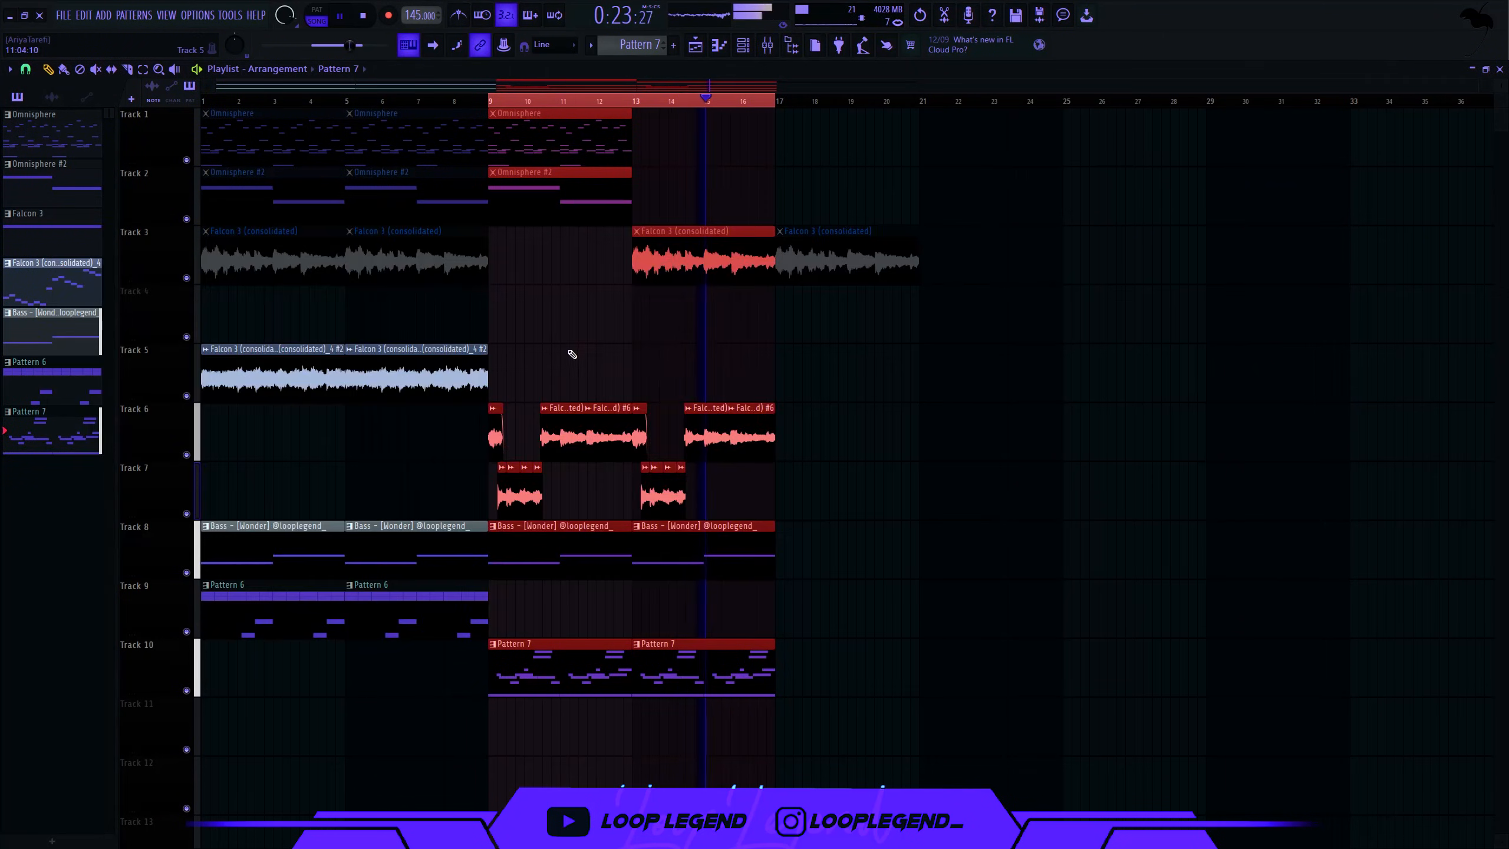
{"action": "key", "text": "F5"}
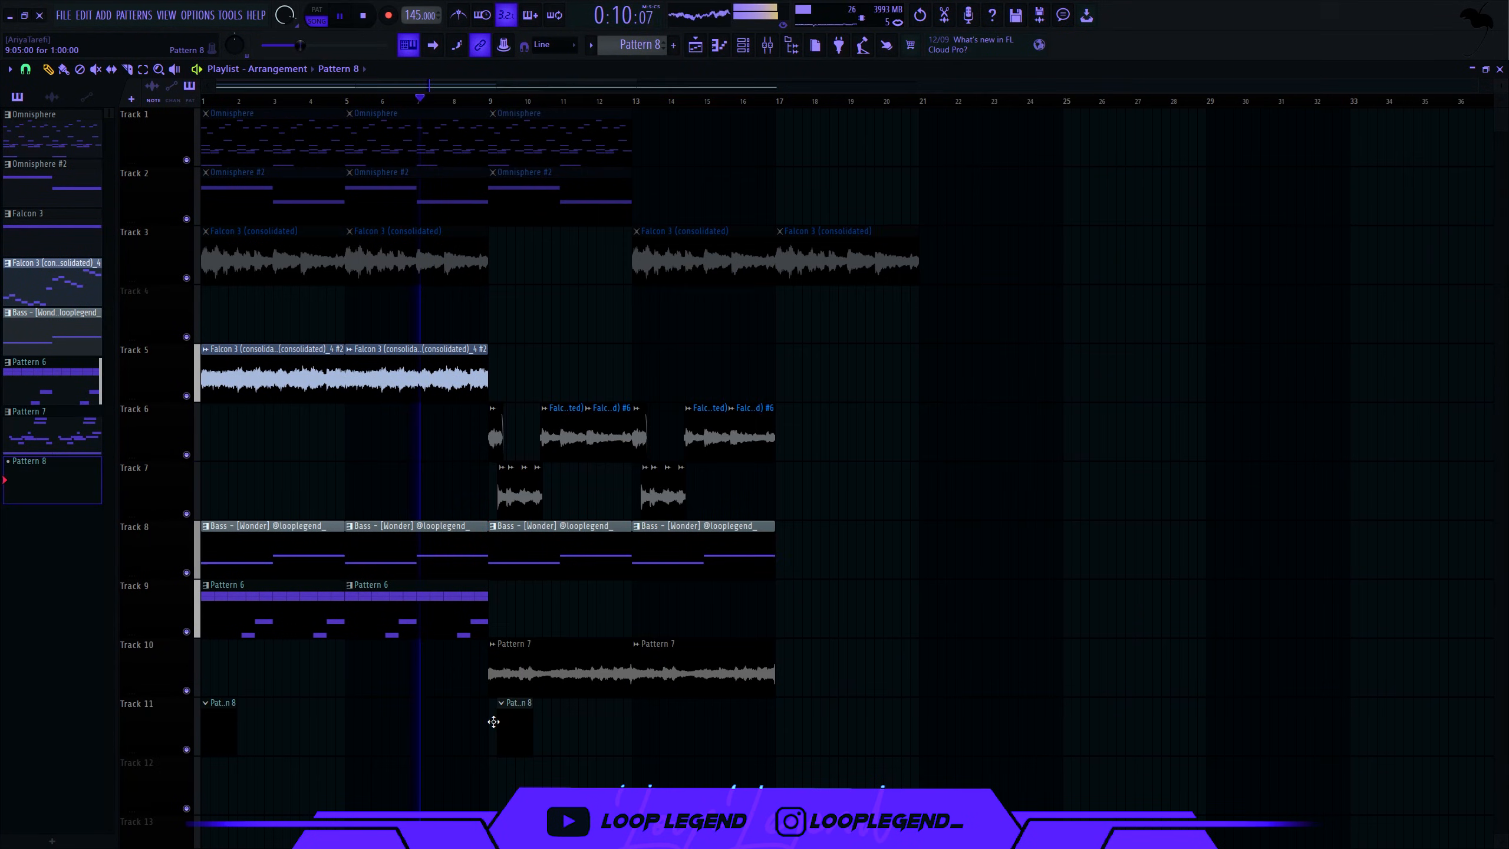
- Route Insert 11 into Insert 12 and select Insert 12 in the mixer
{"action": "key", "text": "F9"}
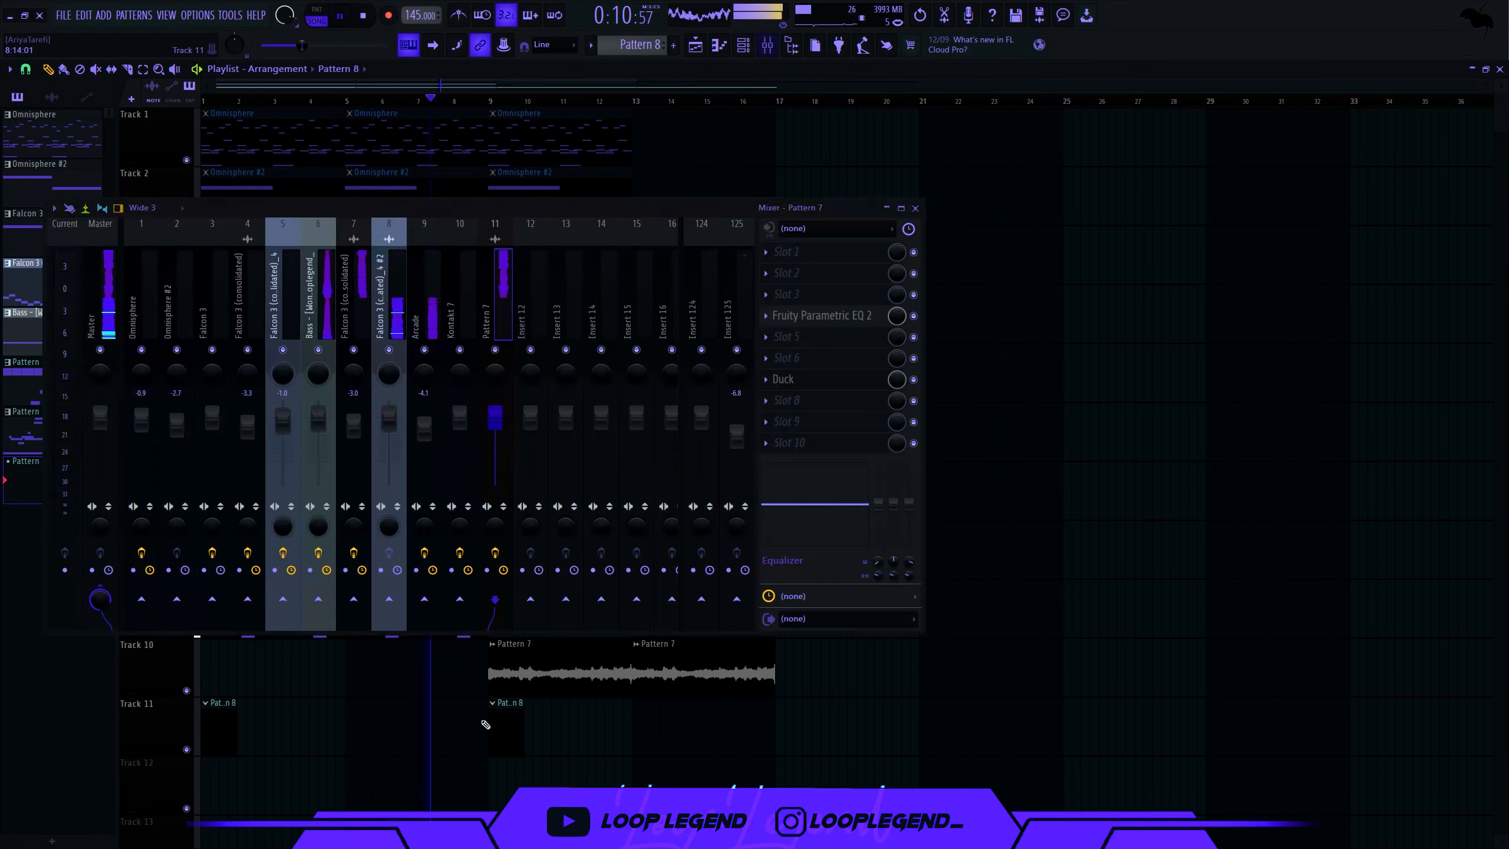
{"action": "left_click_drag", "start_coordinate": [392, 332], "coordinate": [321, 336]}
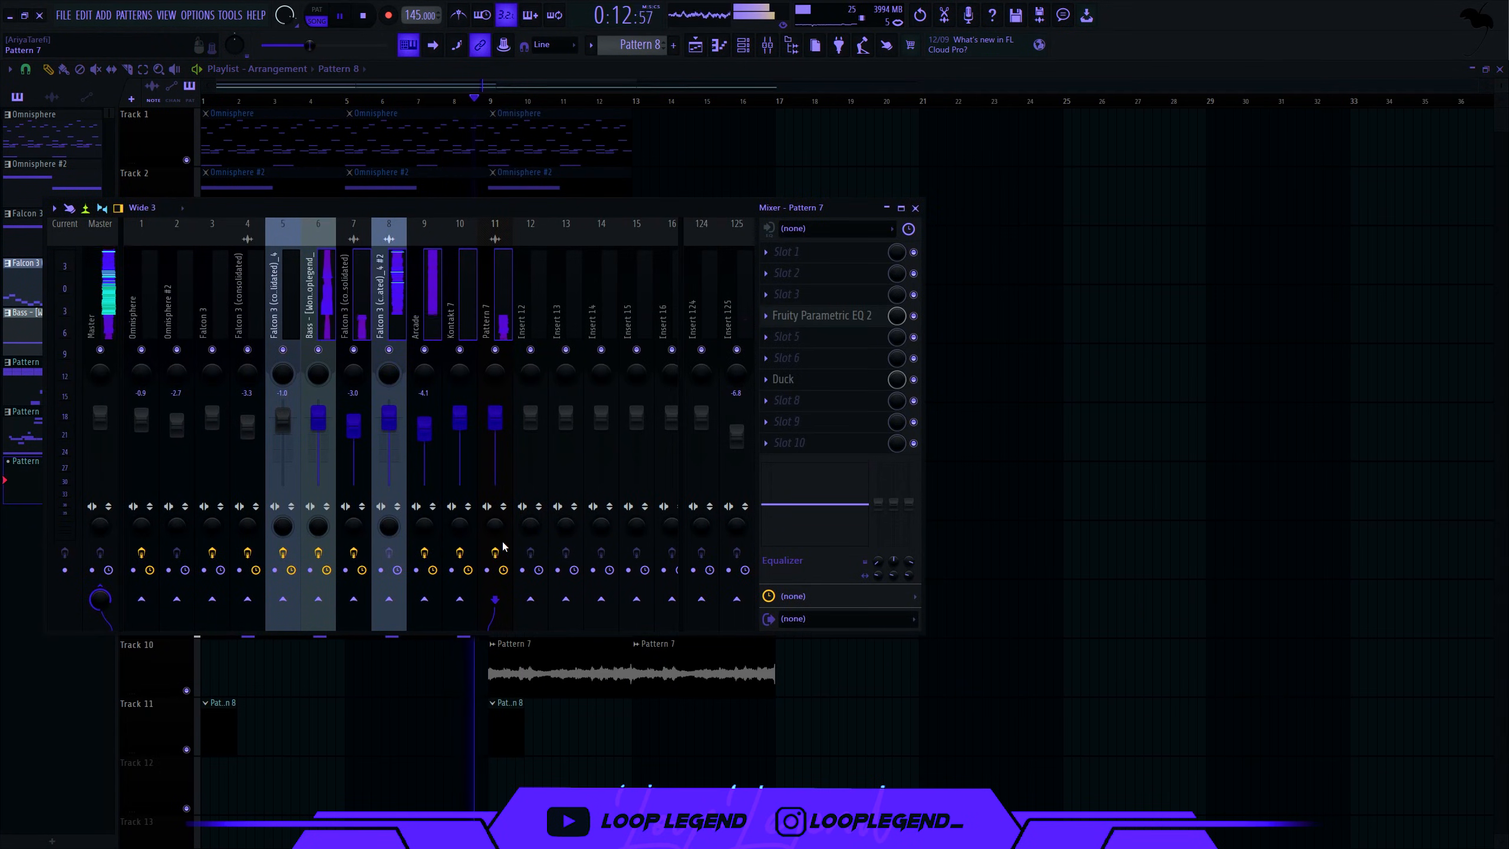
{"action": "left_click", "coordinate": [531, 598]}
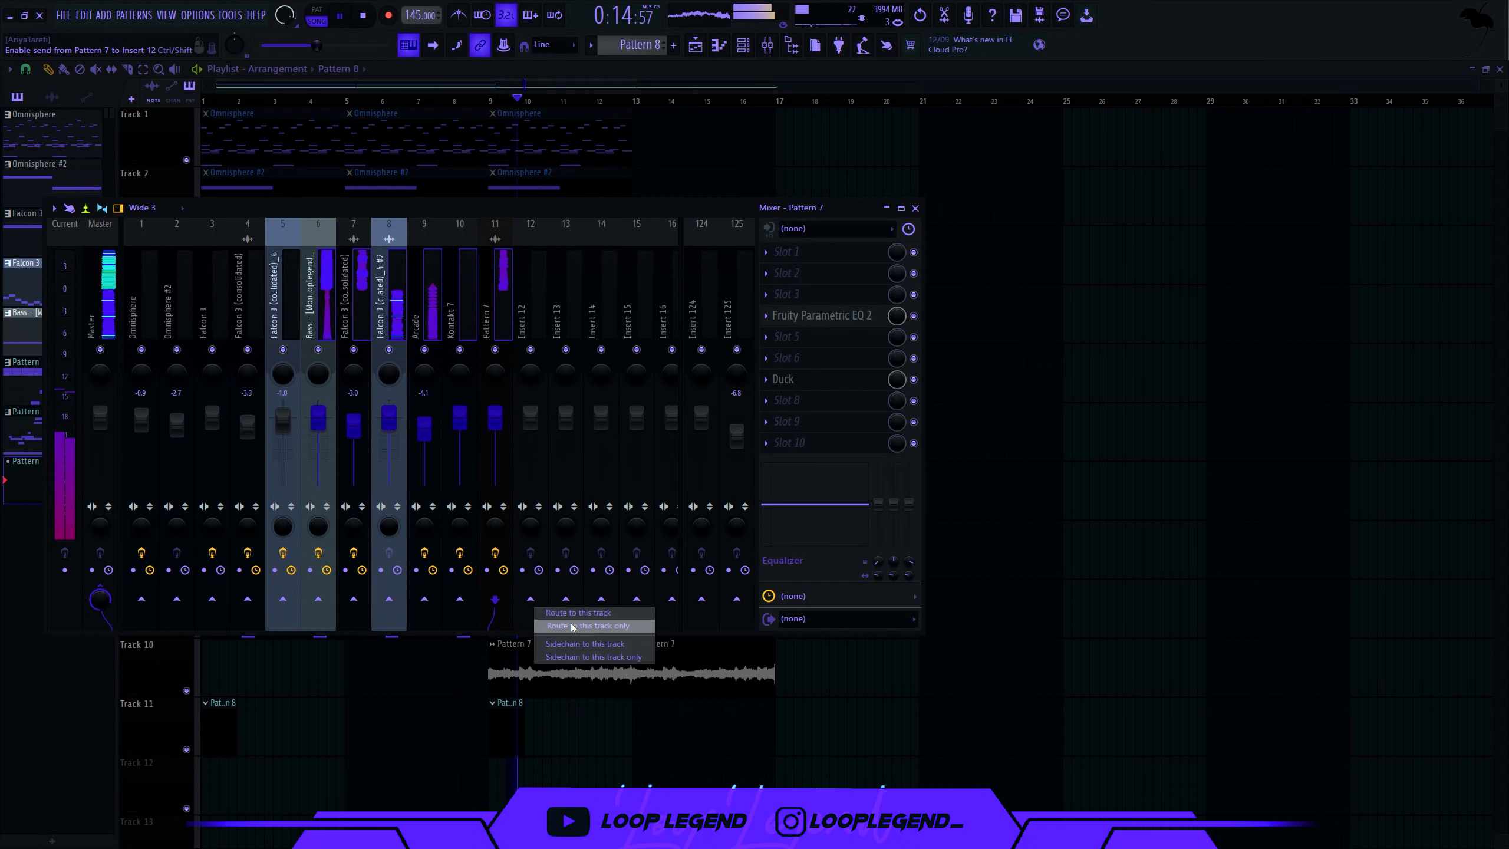
{"action": "left_click", "coordinate": [520, 290]}
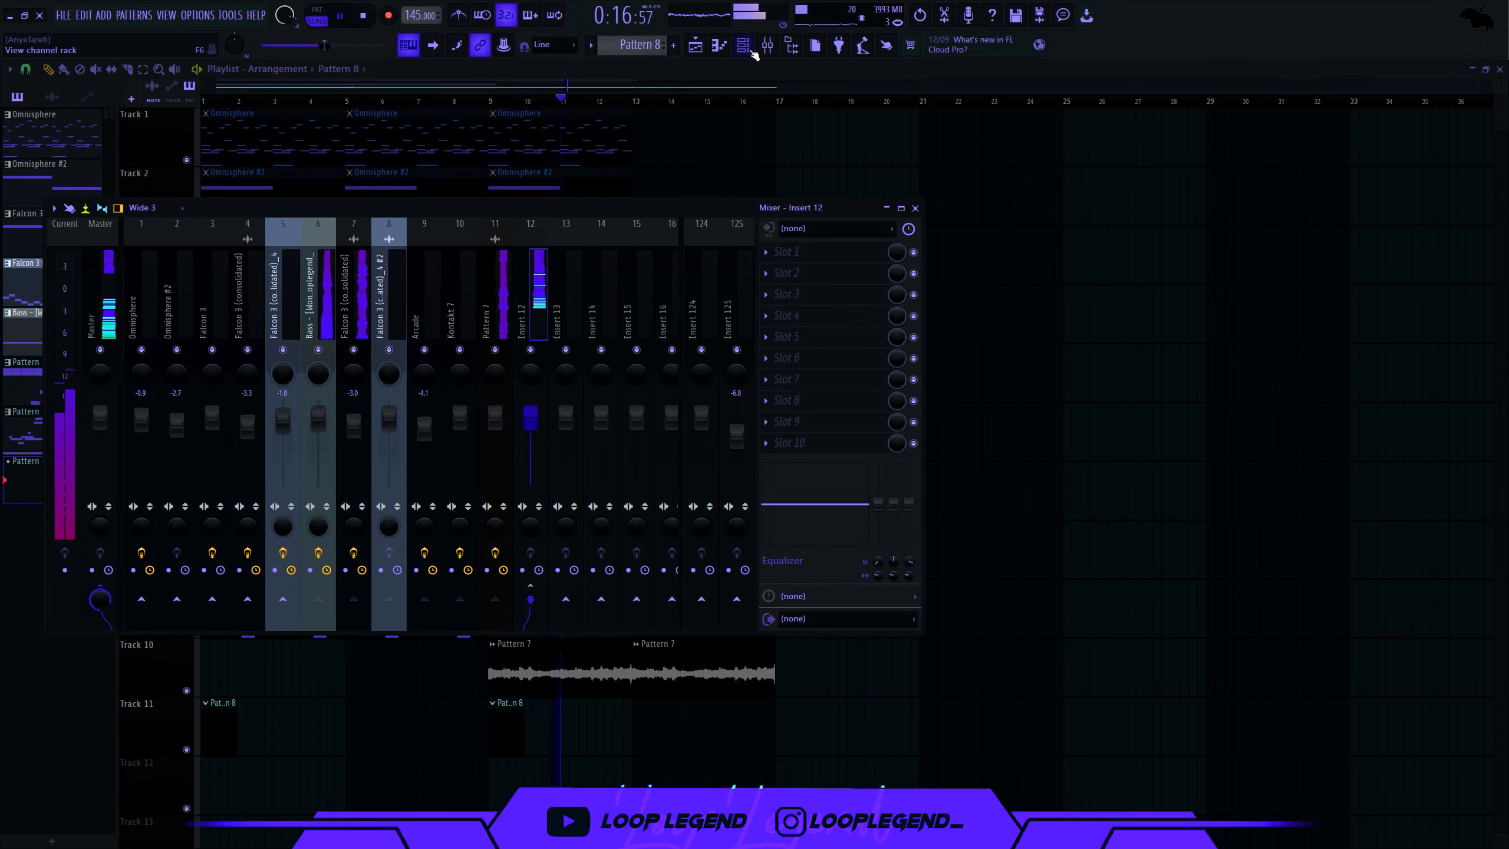
- Load the Mixer Presets > Master > Warm Master chain onto Insert 12 and check its parametric EQ
{"action": "key", "text": "alt+F8"}
{"action": "left_click", "coordinate": [249, 93]}
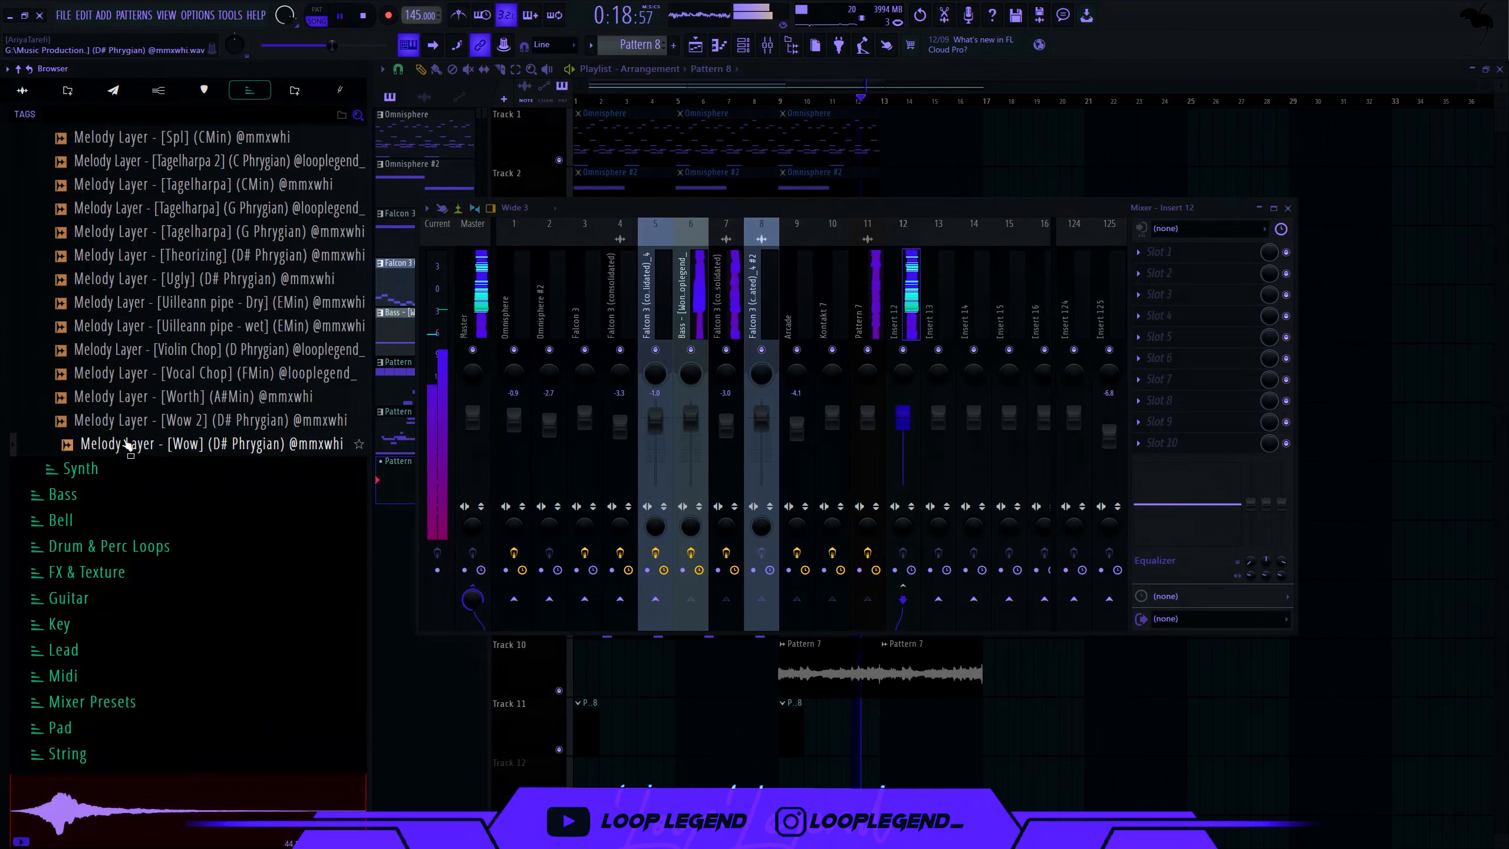
{"action": "left_click", "coordinate": [125, 698]}
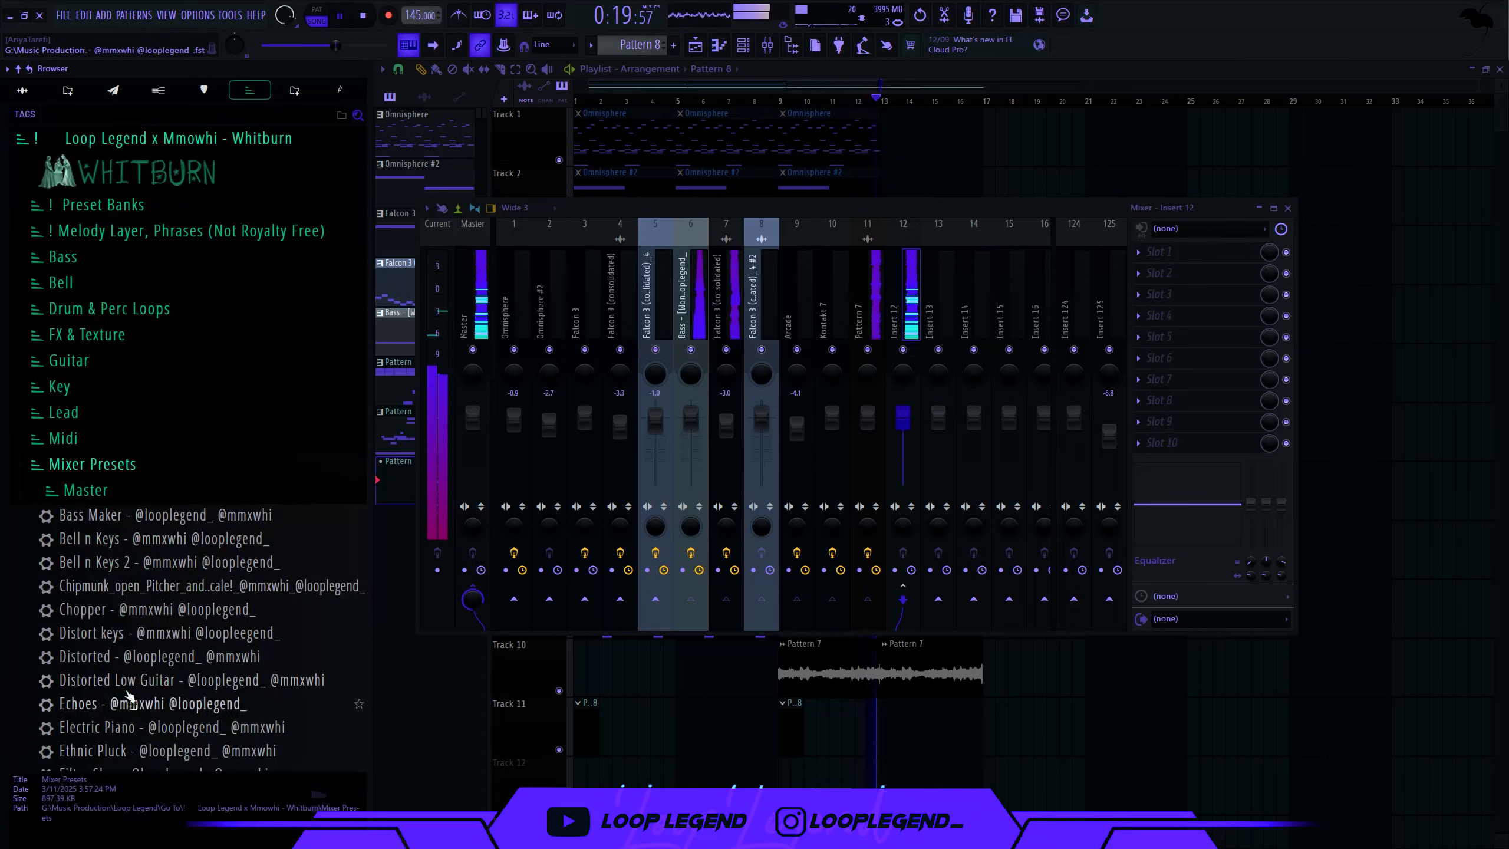
{"action": "left_click", "coordinate": [137, 492]}
{"action": "left_click_drag", "start_coordinate": [168, 515], "coordinate": [918, 238]}
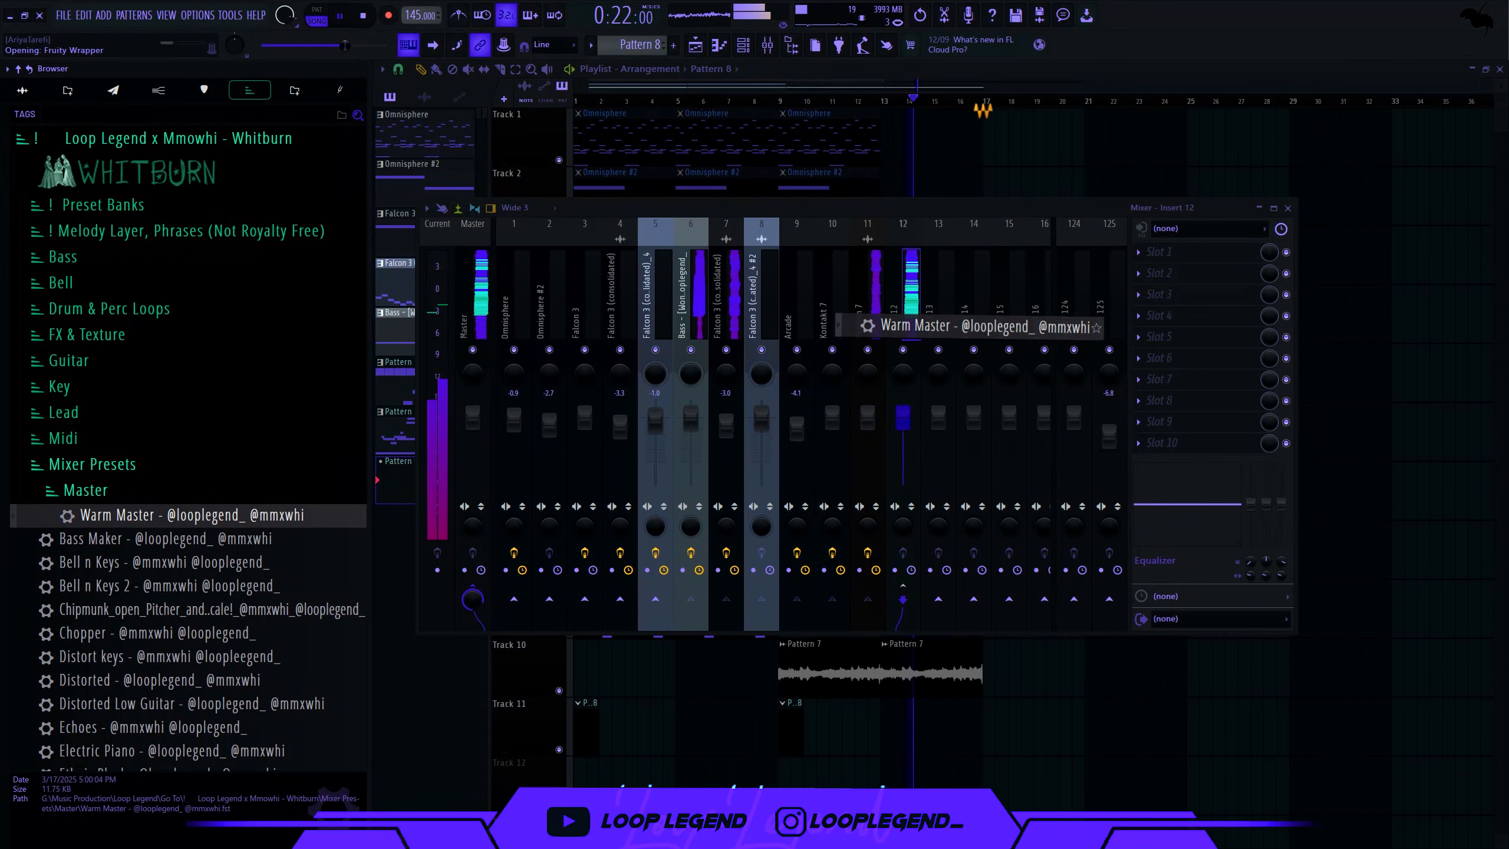
{"action": "left_click_drag", "start_coordinate": [904, 324], "coordinate": [903, 297]}
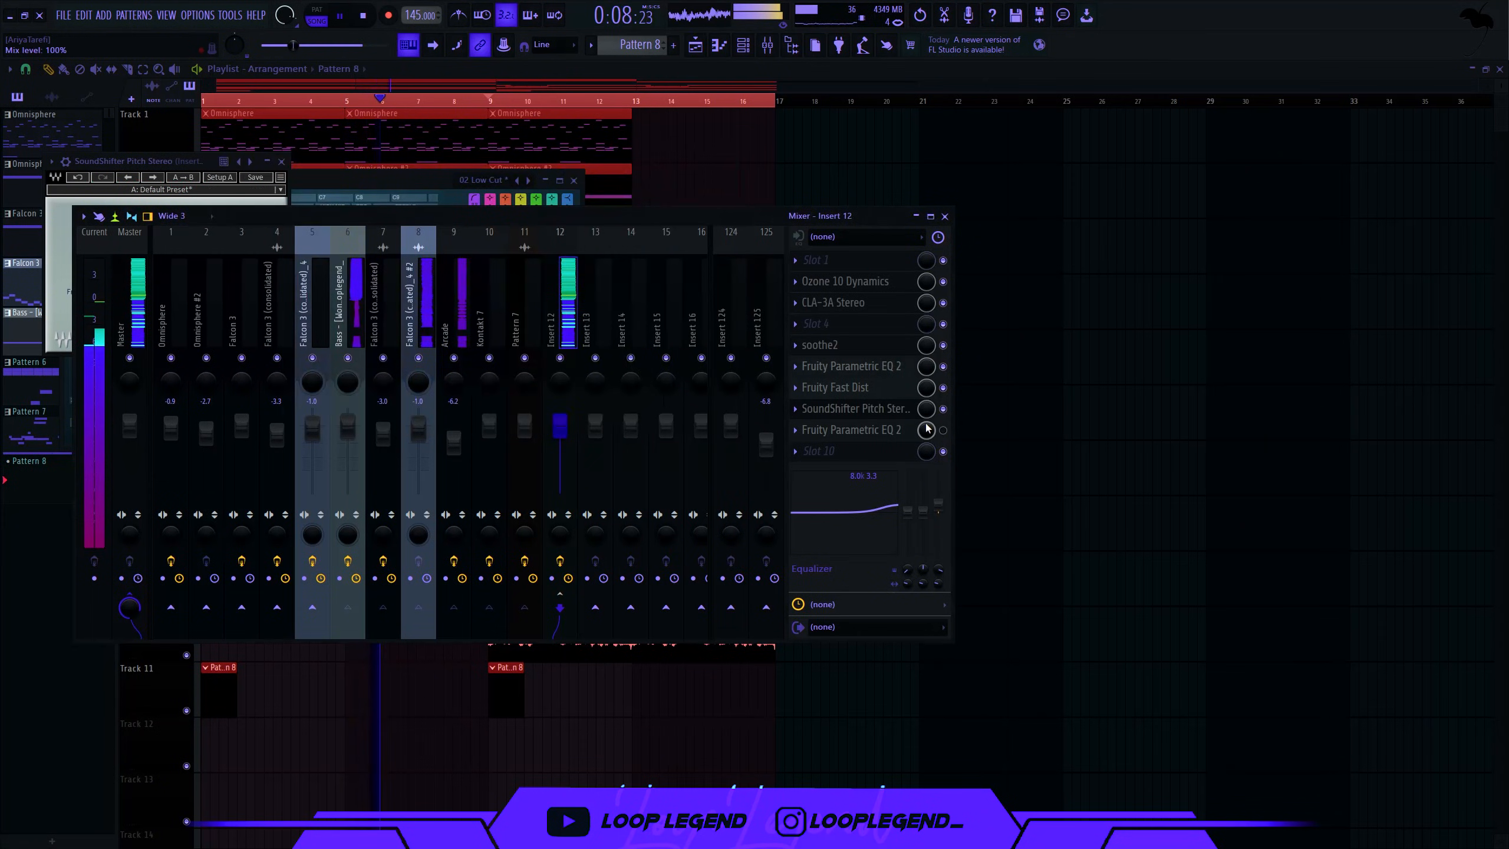
{"action": "left_click", "coordinate": [907, 433]}
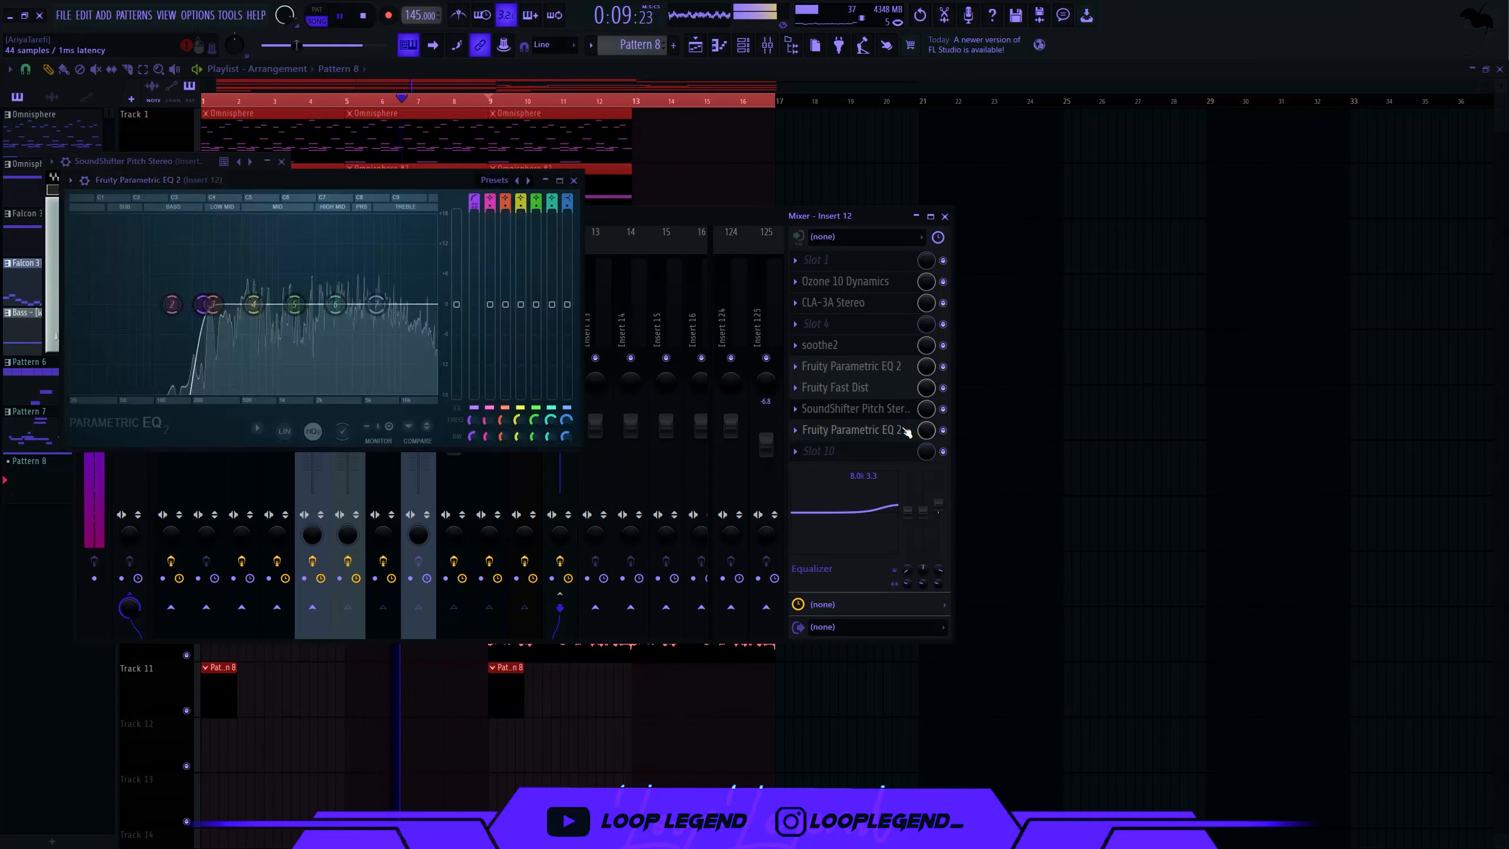
{"action": "left_click", "coordinate": [870, 429]}
{"action": "key", "text": "F12"}
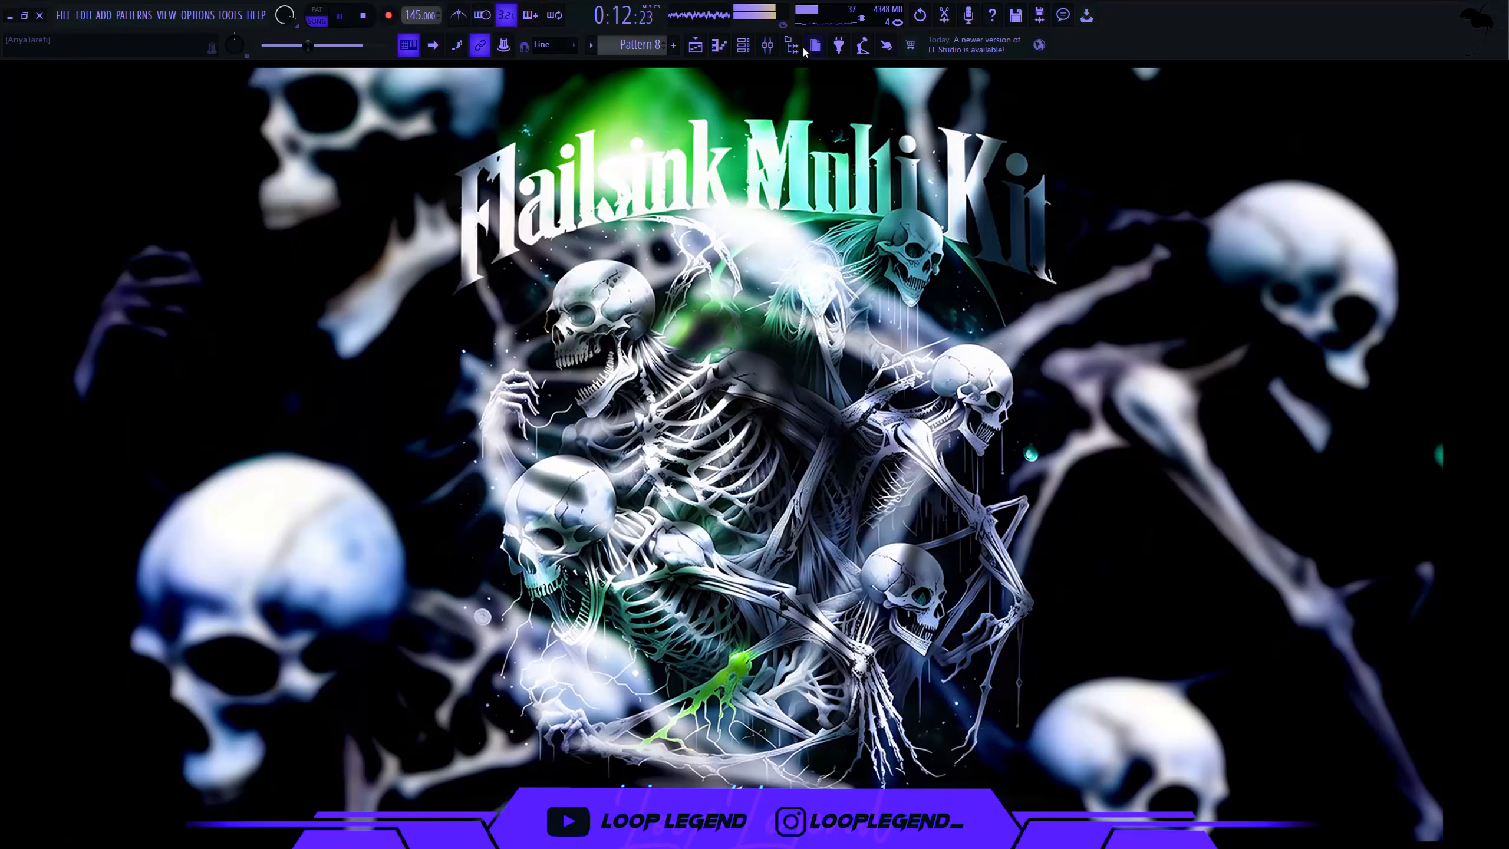
- Toggle steps in the Hit 666 hi-hat pattern while the song plays
{"action": "left_click", "coordinate": [794, 48]}
{"action": "key", "text": "F5"}
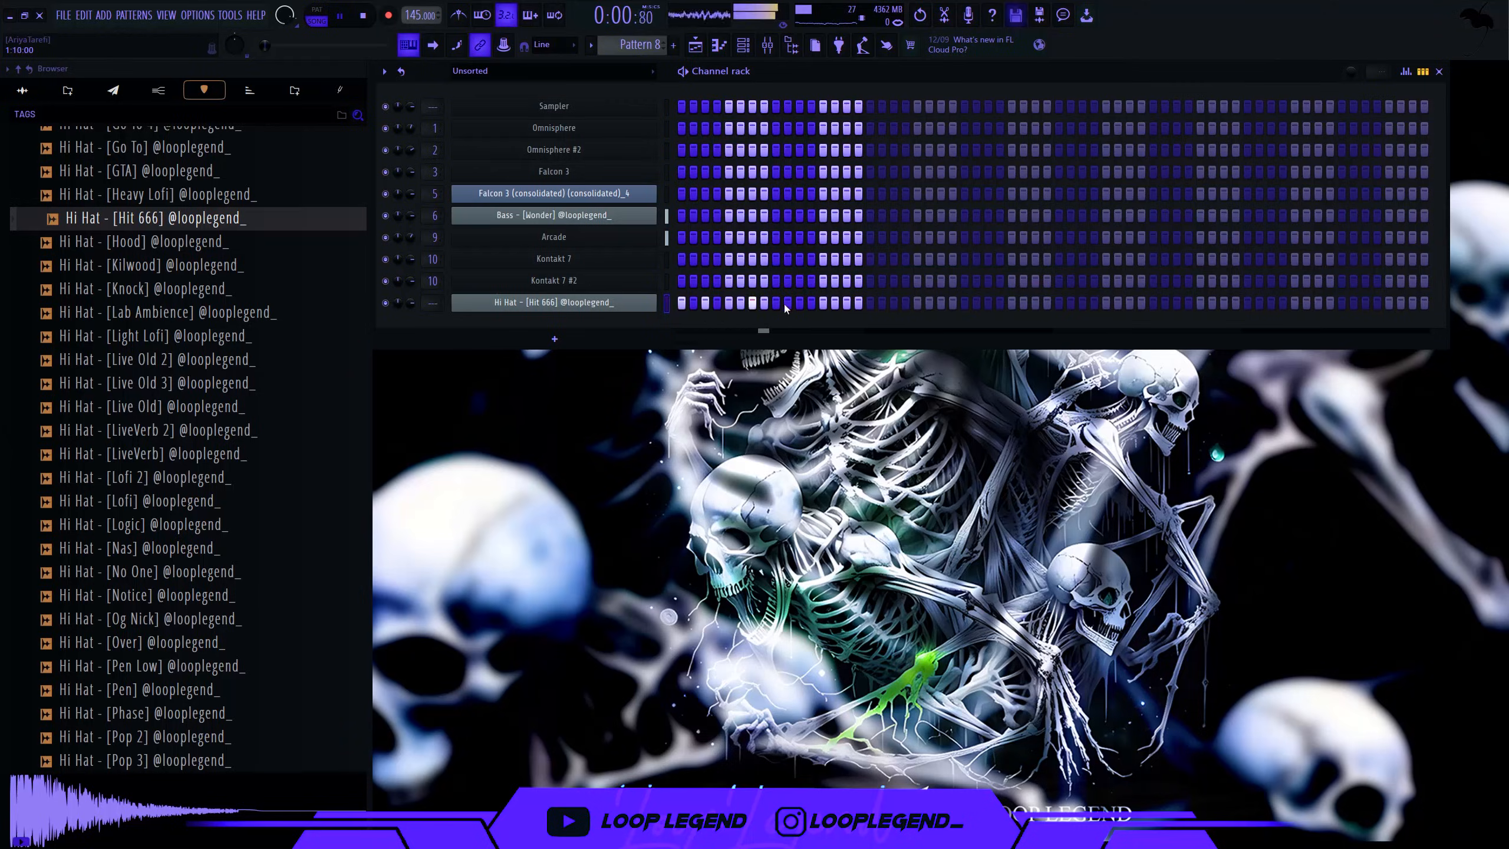
{"action": "key", "text": "space"}
{"action": "right_click", "coordinate": [835, 303]}
{"action": "left_click", "coordinate": [824, 303]}
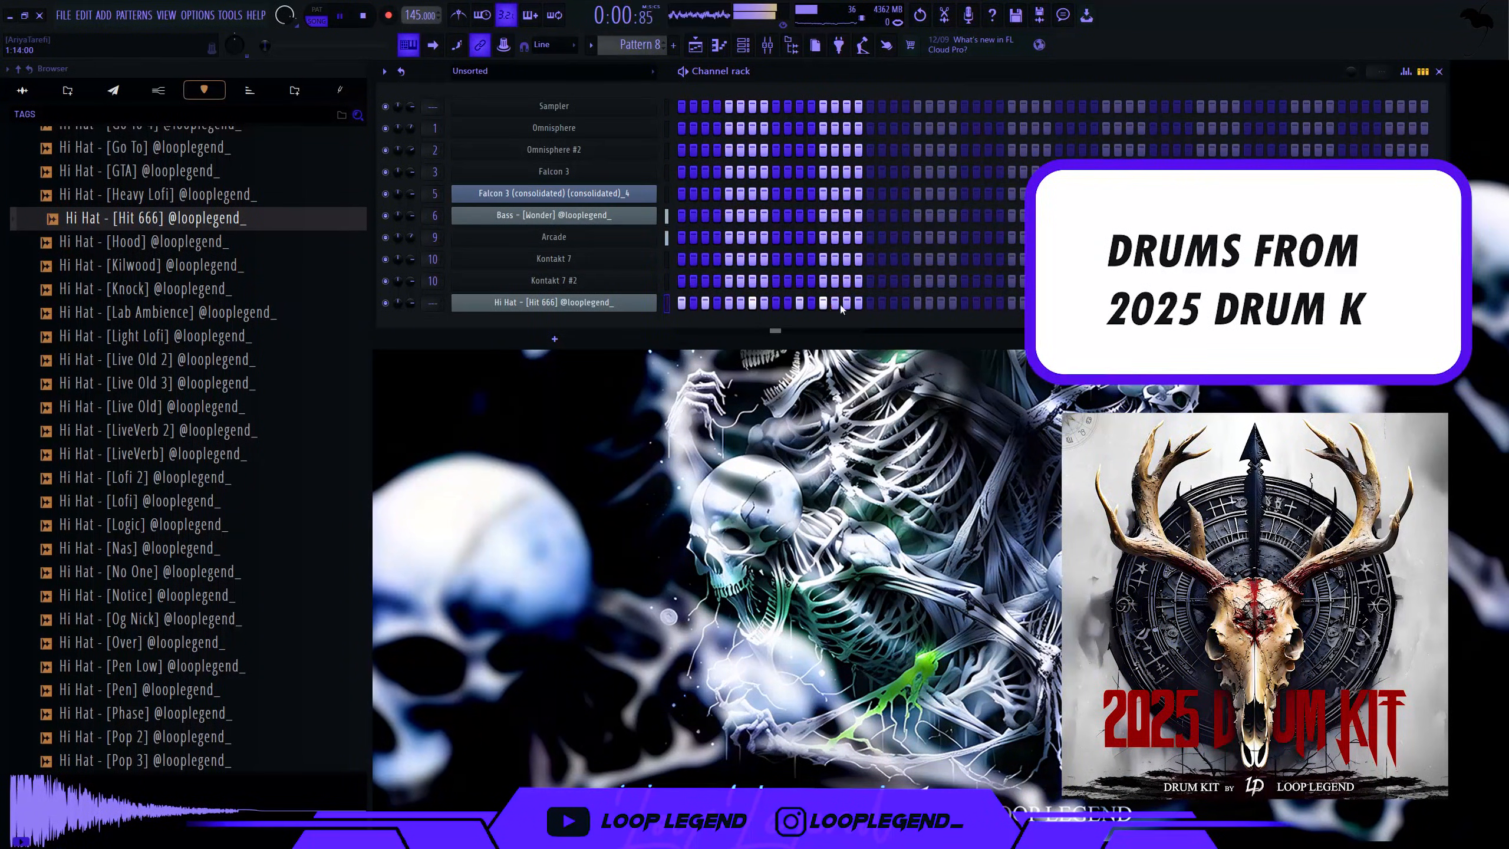
{"action": "left_click", "coordinate": [871, 303]}
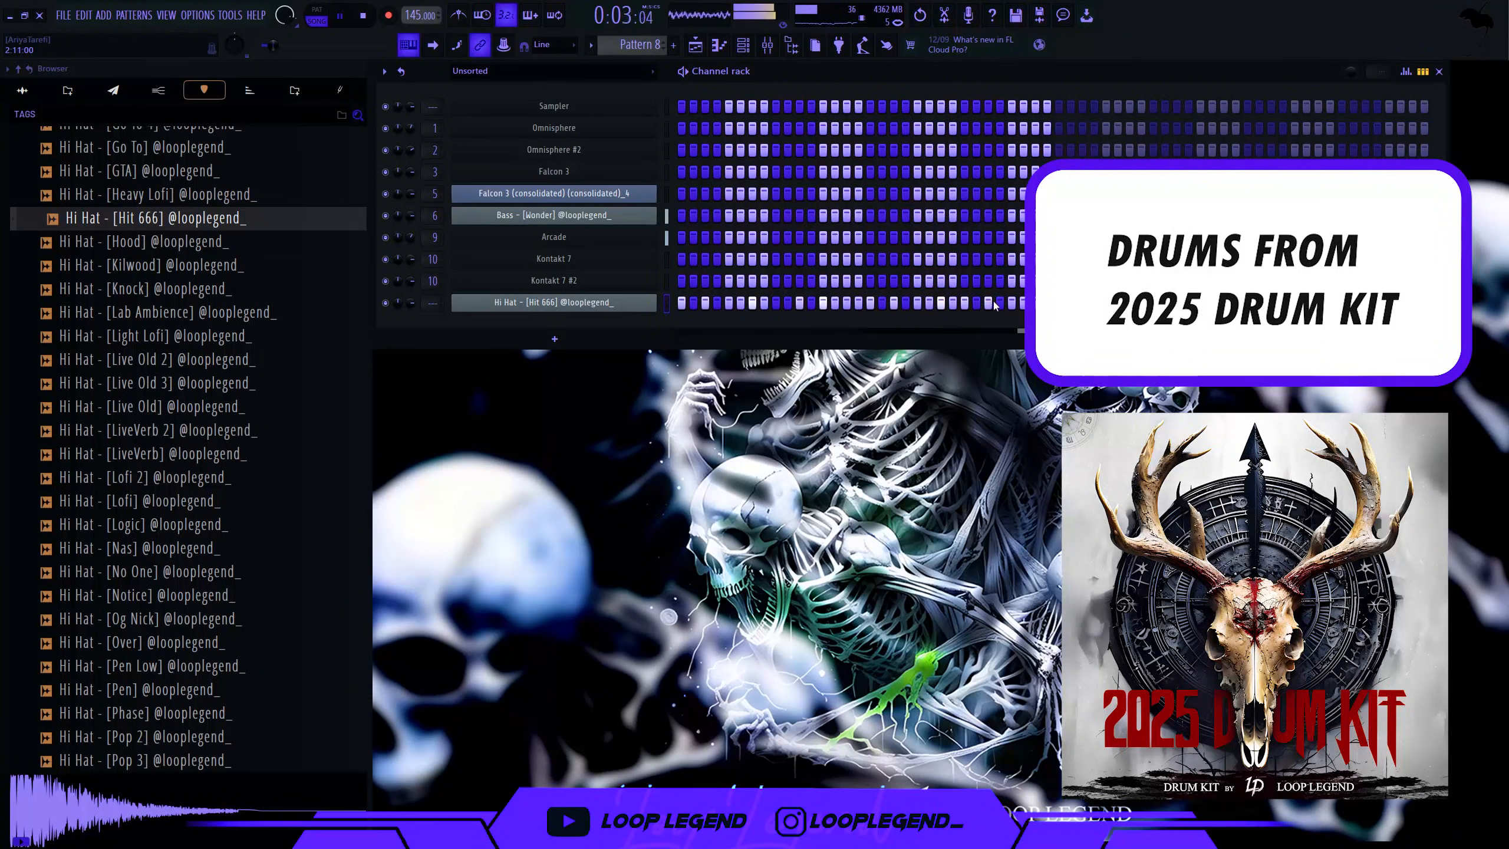
- Lower the last hi-hat note one semitone and duplicate the hi-hat notes into bars 3–4
{"action": "left_click", "coordinate": [1035, 304]}
{"action": "key", "text": "F7"}
{"action": "scroll", "coordinate": [892, 362], "scroll_direction": "down", "scroll_amount": 4}
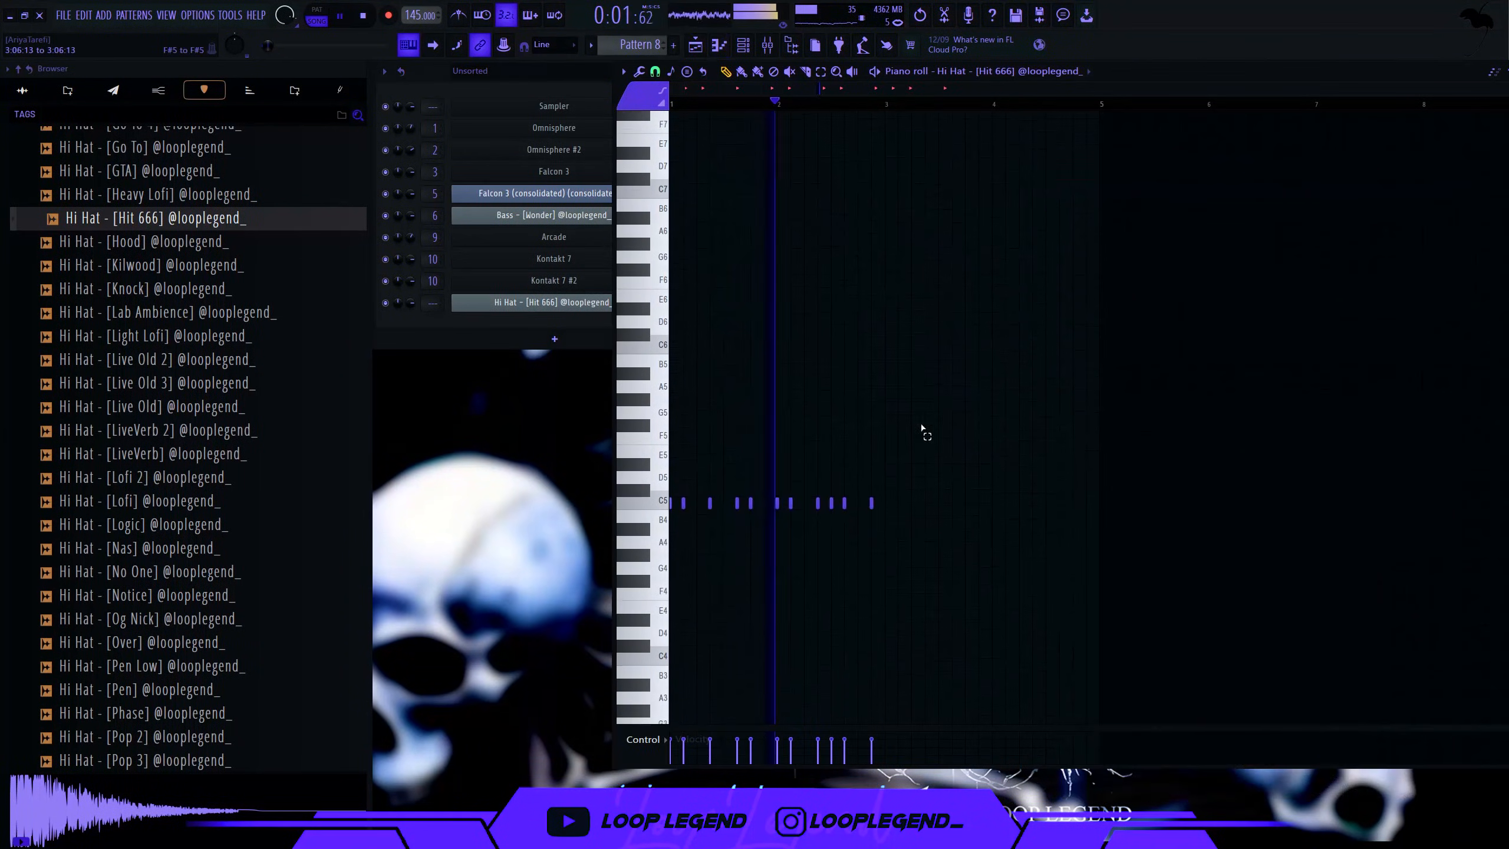
{"action": "left_click_drag", "start_coordinate": [921, 409], "coordinate": [860, 517]}
{"action": "key", "text": "shift+Down"}
{"action": "left_click_drag", "start_coordinate": [1122, 72], "coordinate": [882, 72]}
{"action": "key", "text": "ctrl+a"}
{"action": "key", "text": "ctrl+b"}
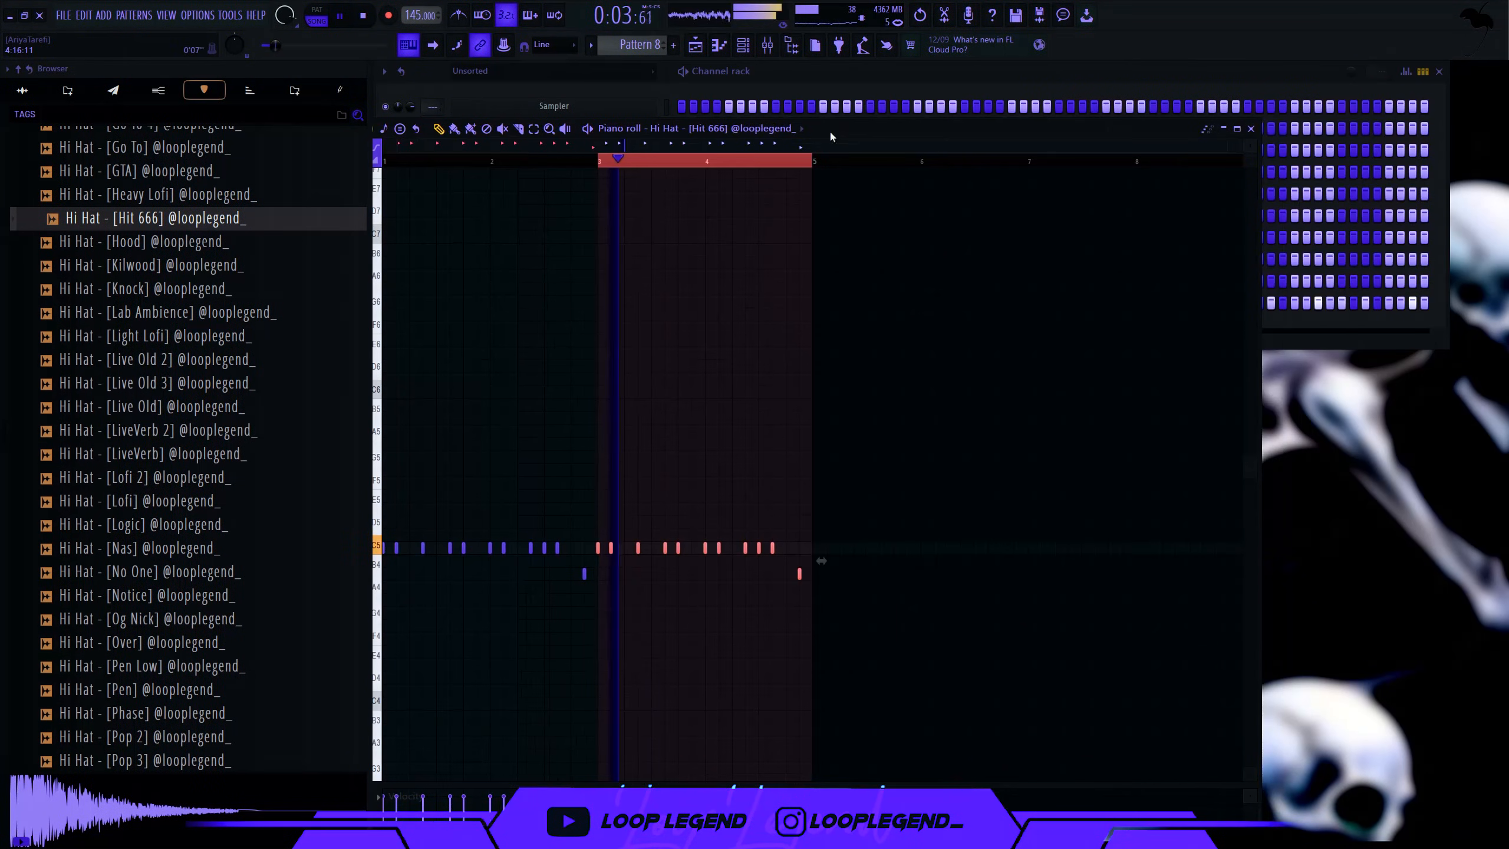
{"action": "left_click_drag", "start_coordinate": [925, 186], "coordinate": [855, 304]}
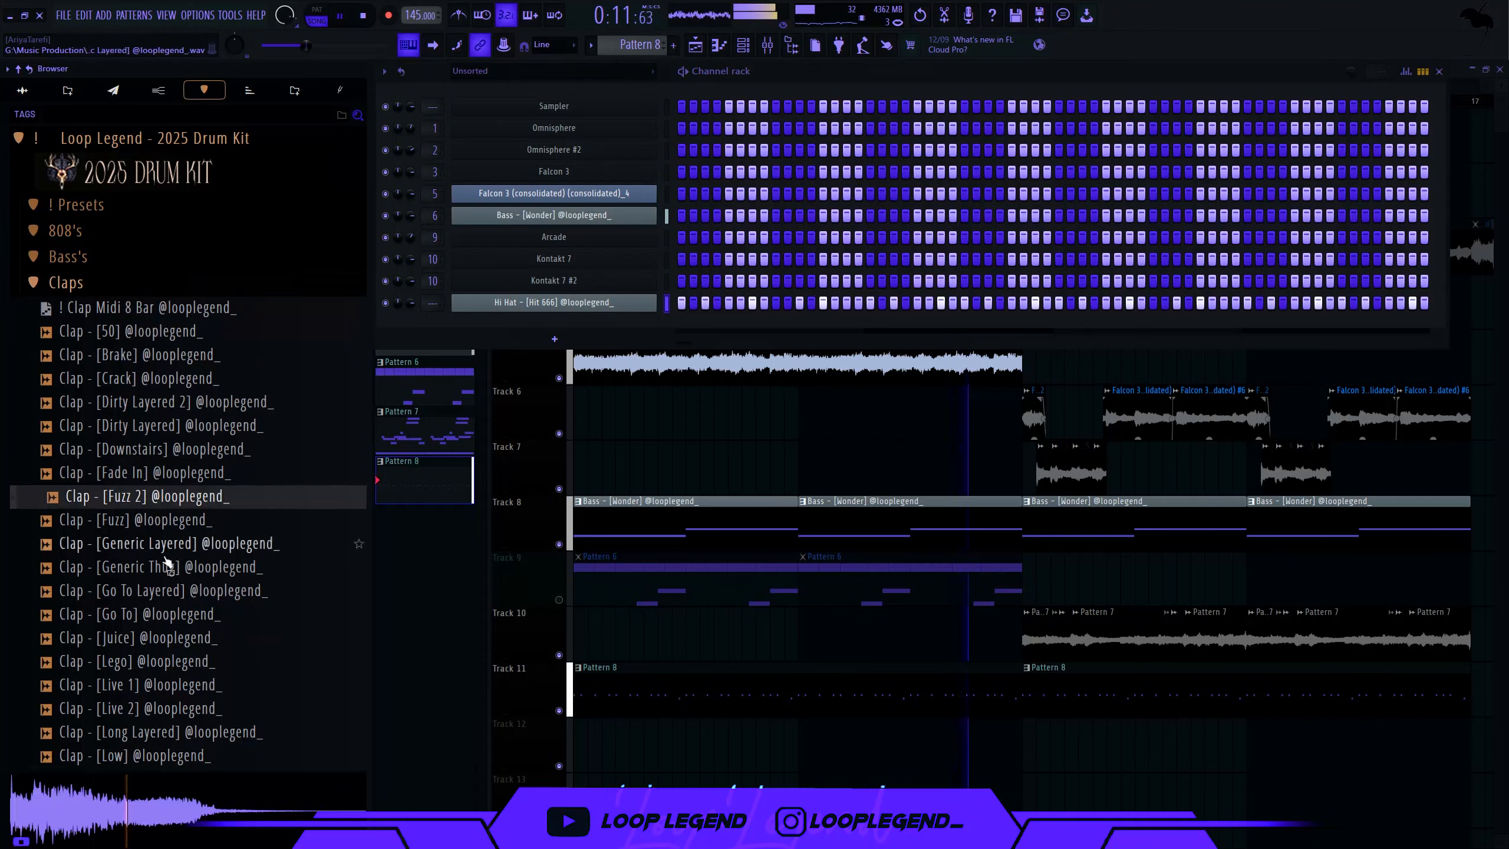
- Load the Go To Layered clap into a new channel and apply the 8-bar clap MIDI pattern
{"action": "left_click", "coordinate": [152, 663]}
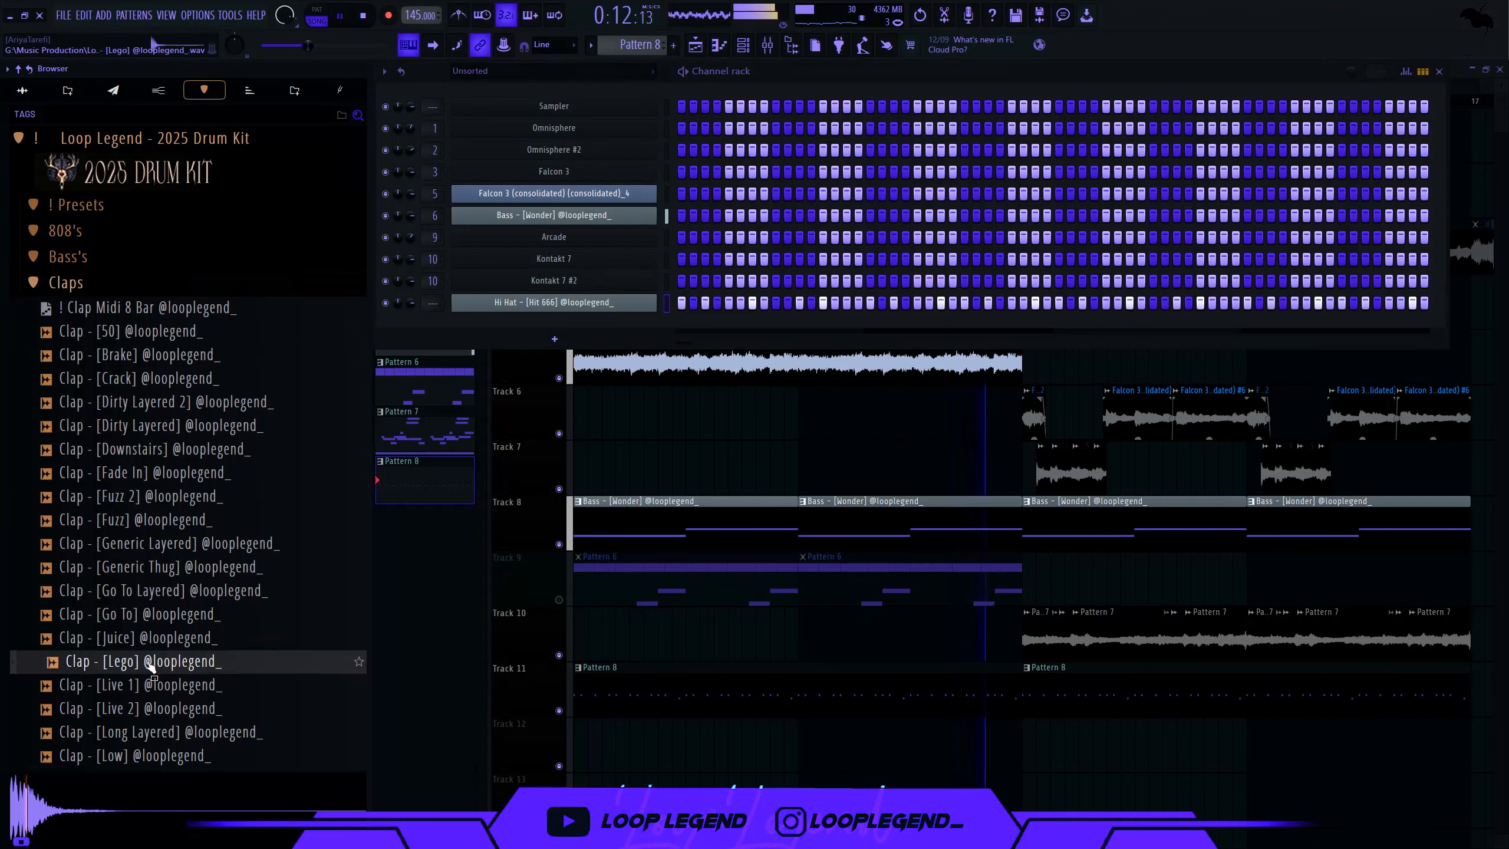
{"action": "scroll", "coordinate": [167, 535], "scroll_direction": "down", "scroll_amount": 4}
{"action": "left_click", "coordinate": [178, 261]}
{"action": "right_click", "coordinate": [178, 308]}
{"action": "left_click", "coordinate": [223, 327]}
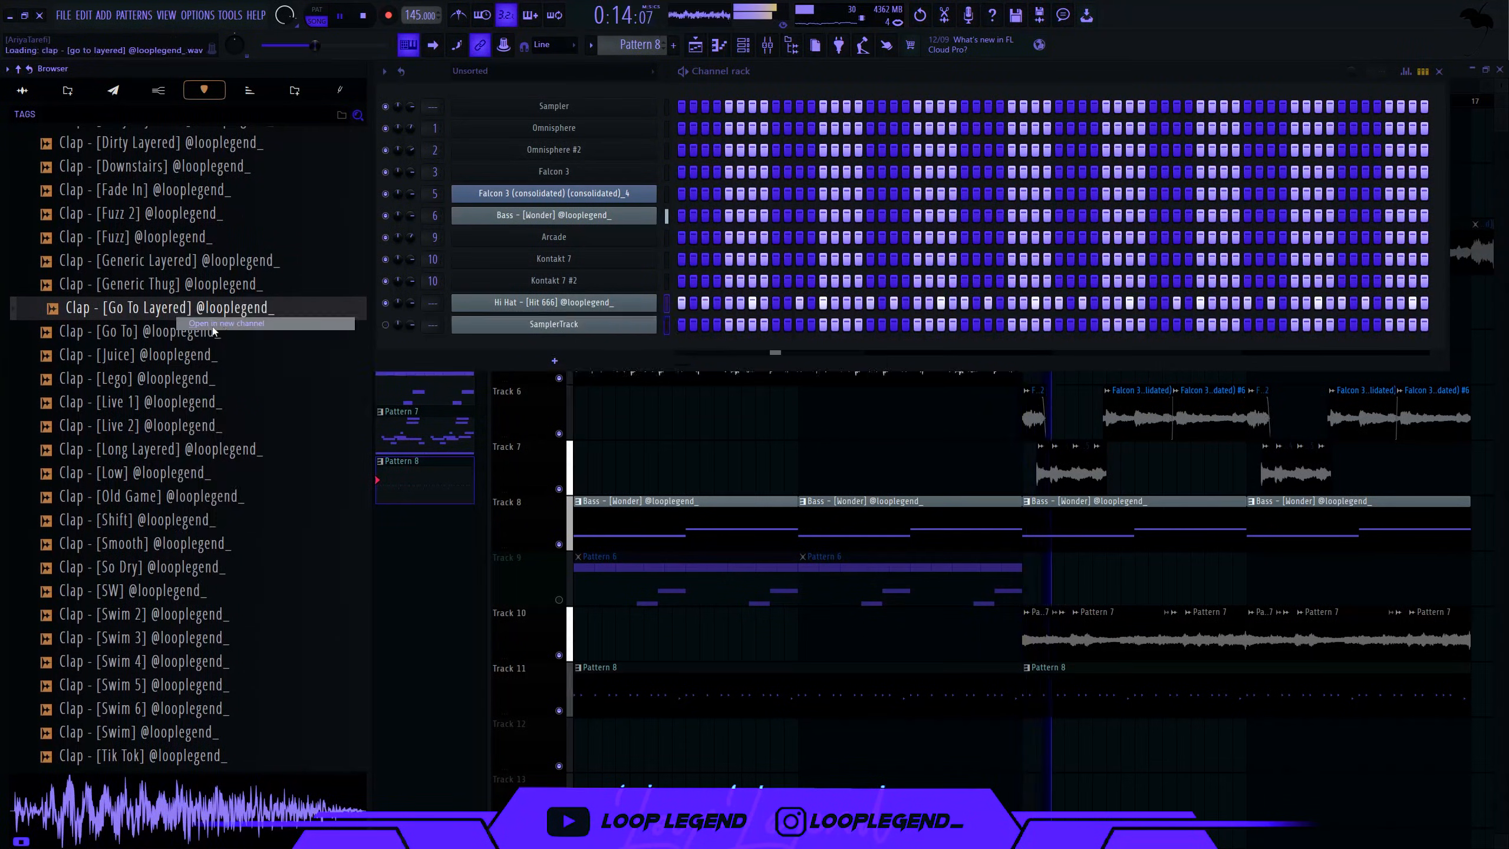
{"action": "scroll", "coordinate": [175, 311], "scroll_direction": "up", "scroll_amount": 5}
{"action": "left_click_drag", "start_coordinate": [175, 311], "coordinate": [527, 226]}
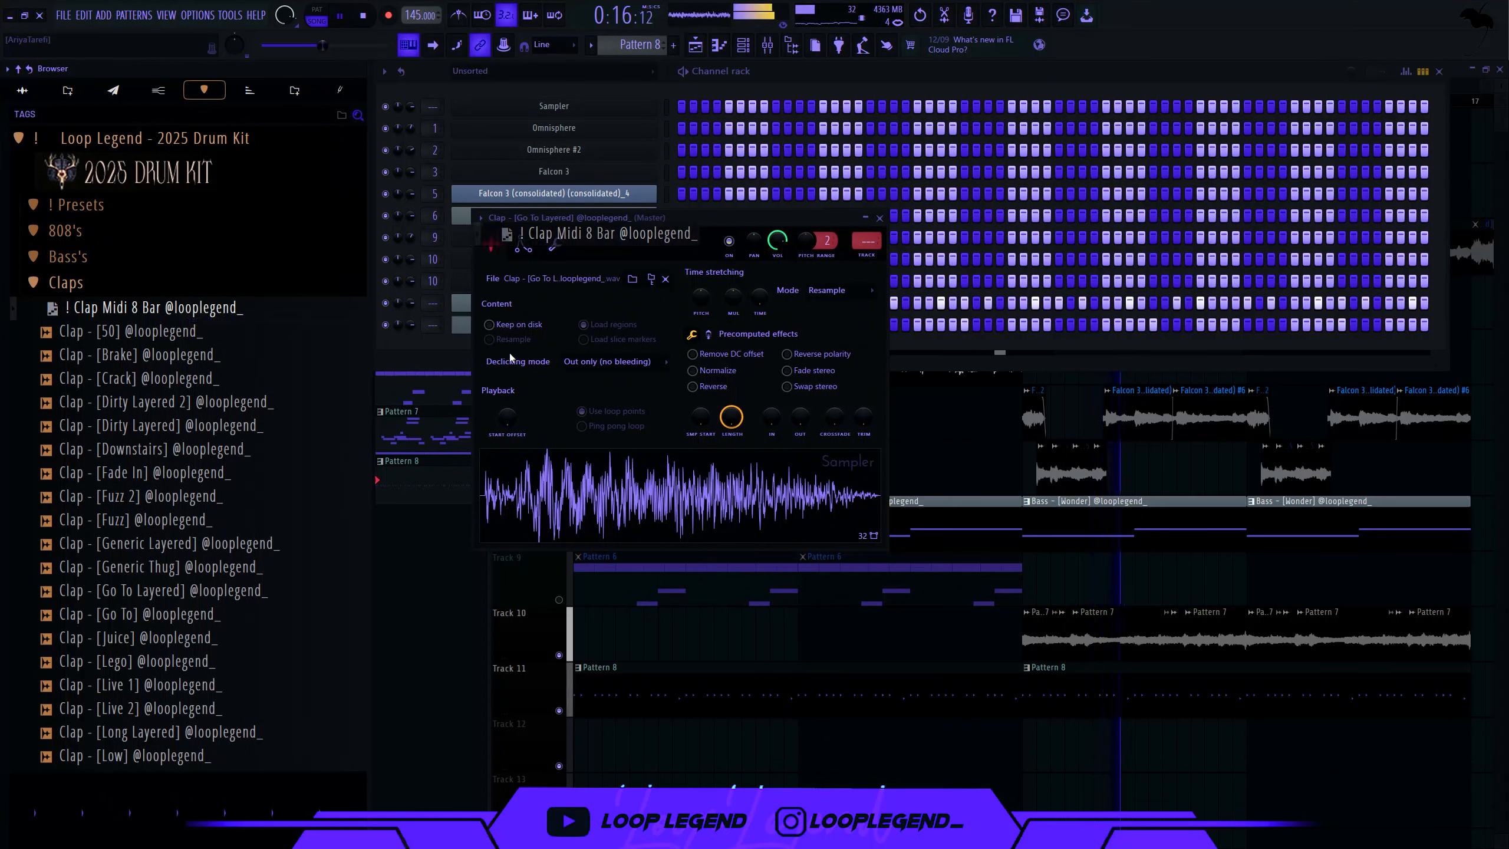
{"action": "left_click", "coordinate": [409, 328]}
- Preview the Go To SpiLex 808 and load it into a new channel
{"action": "left_click", "coordinate": [65, 230]}
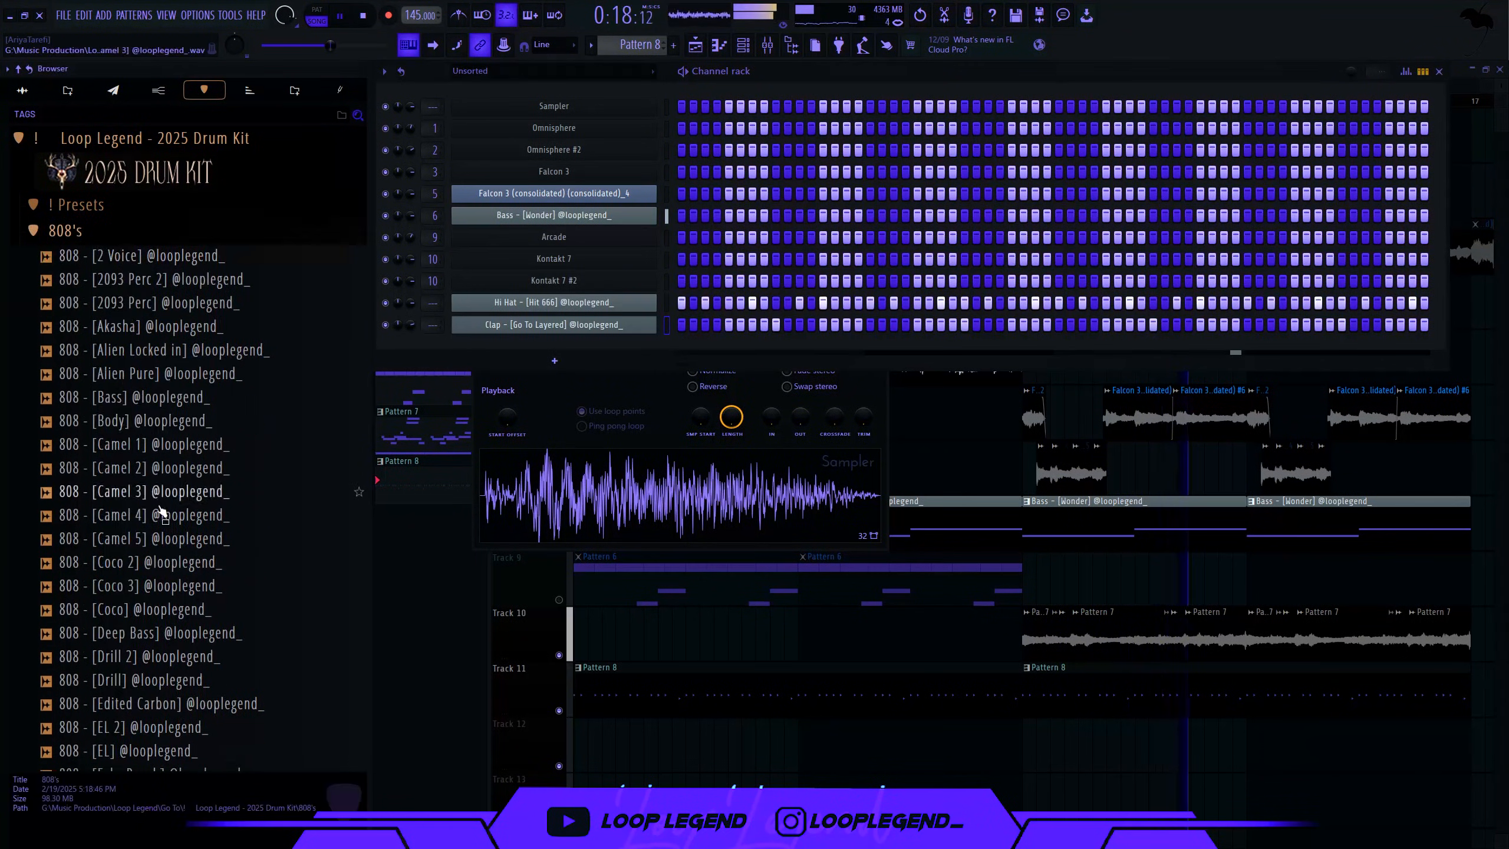
{"action": "scroll", "coordinate": [168, 522], "scroll_direction": "down", "scroll_amount": 8}
{"action": "left_click", "coordinate": [172, 514]}
{"action": "right_click", "coordinate": [172, 516]}
{"action": "left_click", "coordinate": [220, 529]}
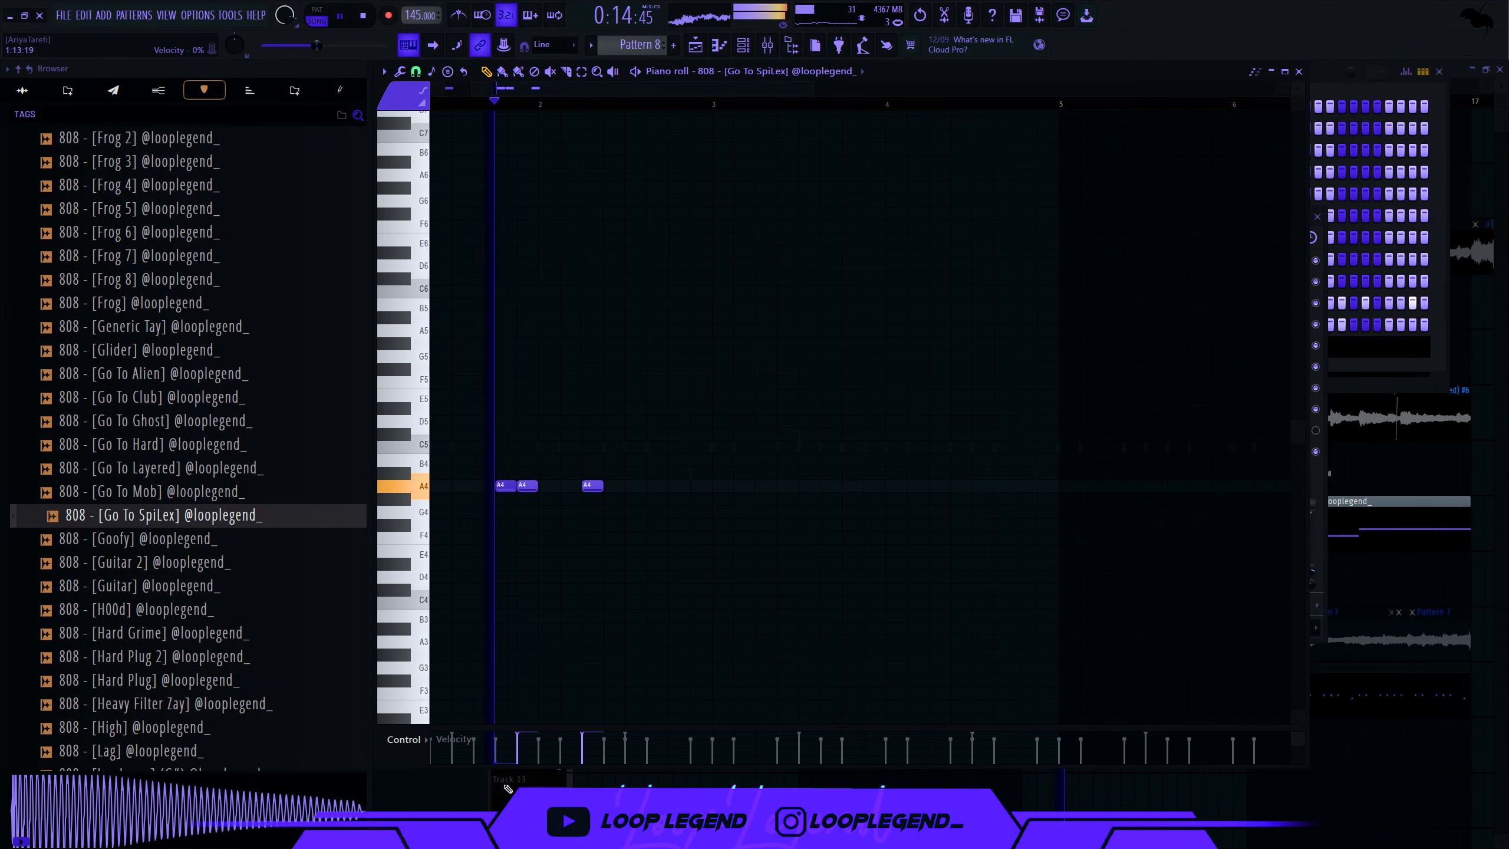
- Duplicate the four A4 808 notes up to C#5, add extra C#5 notes and shift the C#6 notes earlier
{"action": "scroll", "coordinate": [579, 515], "scroll_direction": "up", "scroll_amount": 3}
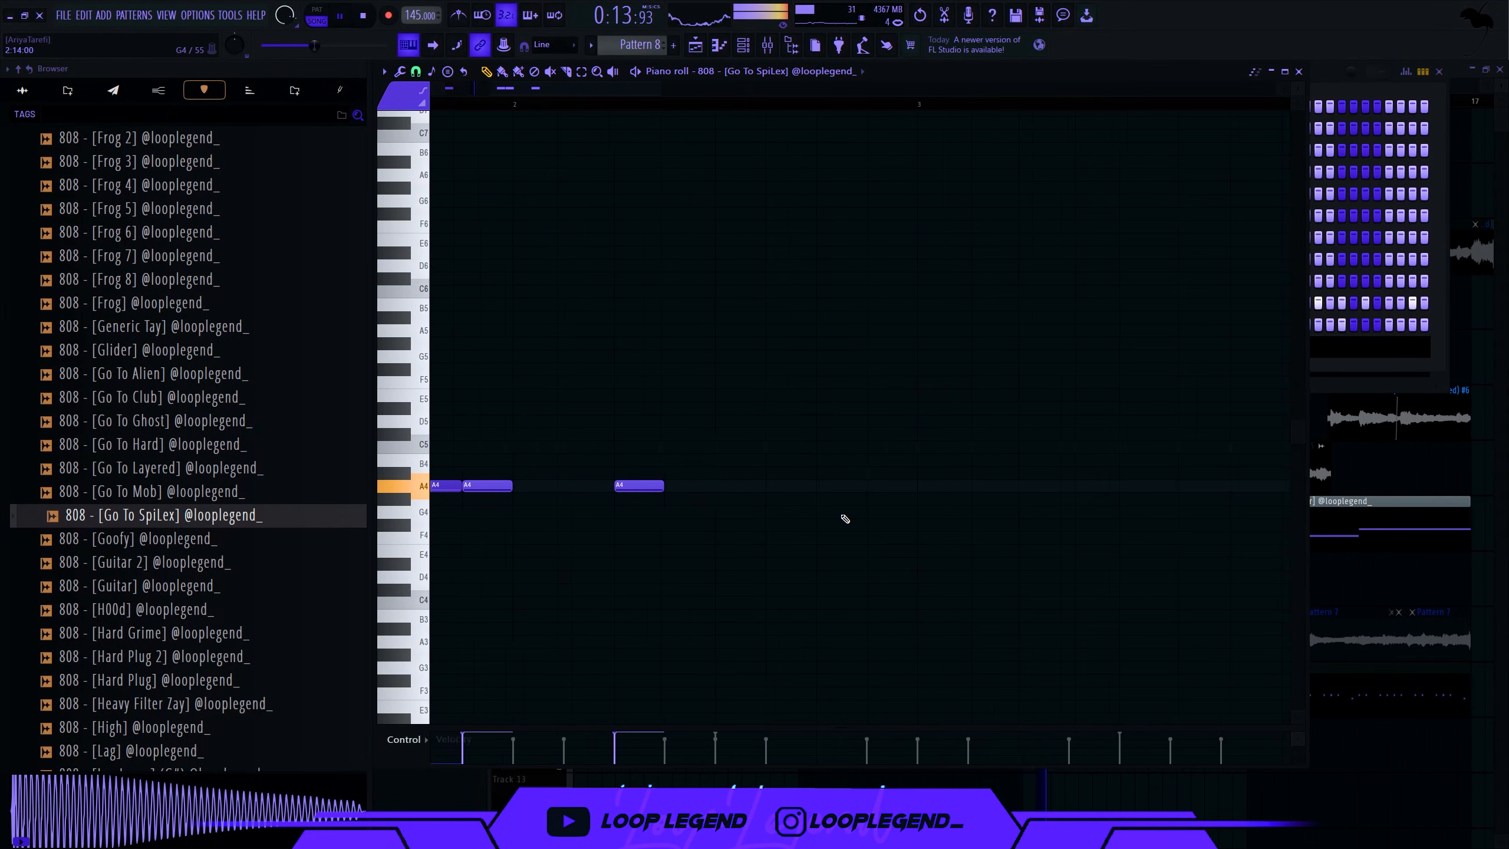
{"action": "scroll", "coordinate": [846, 519], "scroll_direction": "down", "scroll_amount": 1}
{"action": "key", "text": "ctrl+b"}
{"action": "left_click_drag", "start_coordinate": [940, 485], "coordinate": [1119, 431]}
{"action": "scroll", "coordinate": [1058, 437], "scroll_direction": "down", "scroll_amount": 2}
{"action": "left_click", "coordinate": [968, 430]}
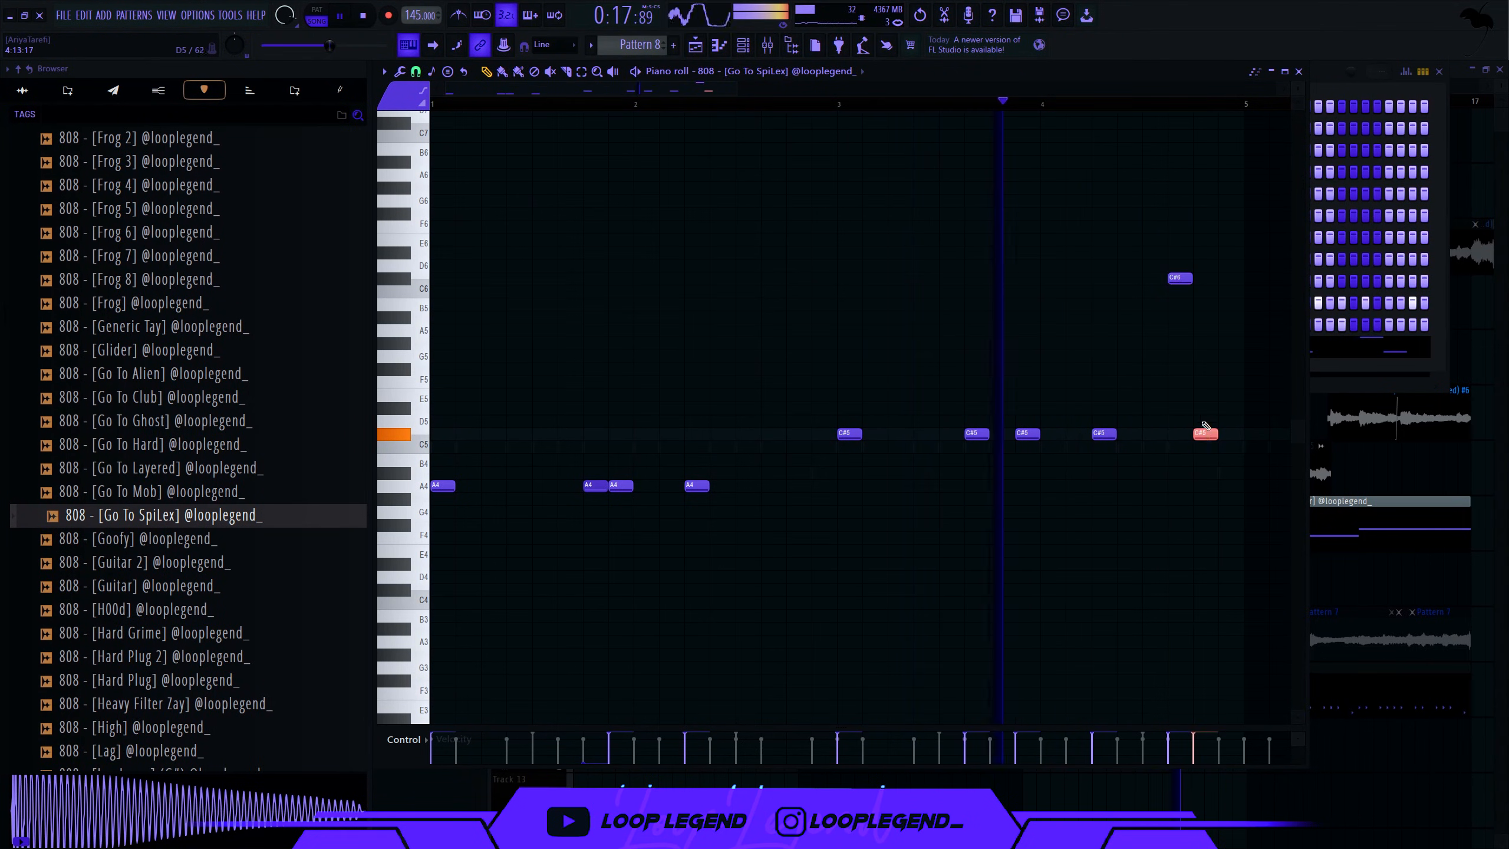
{"action": "scroll", "coordinate": [1165, 418], "scroll_direction": "up", "scroll_amount": 4}
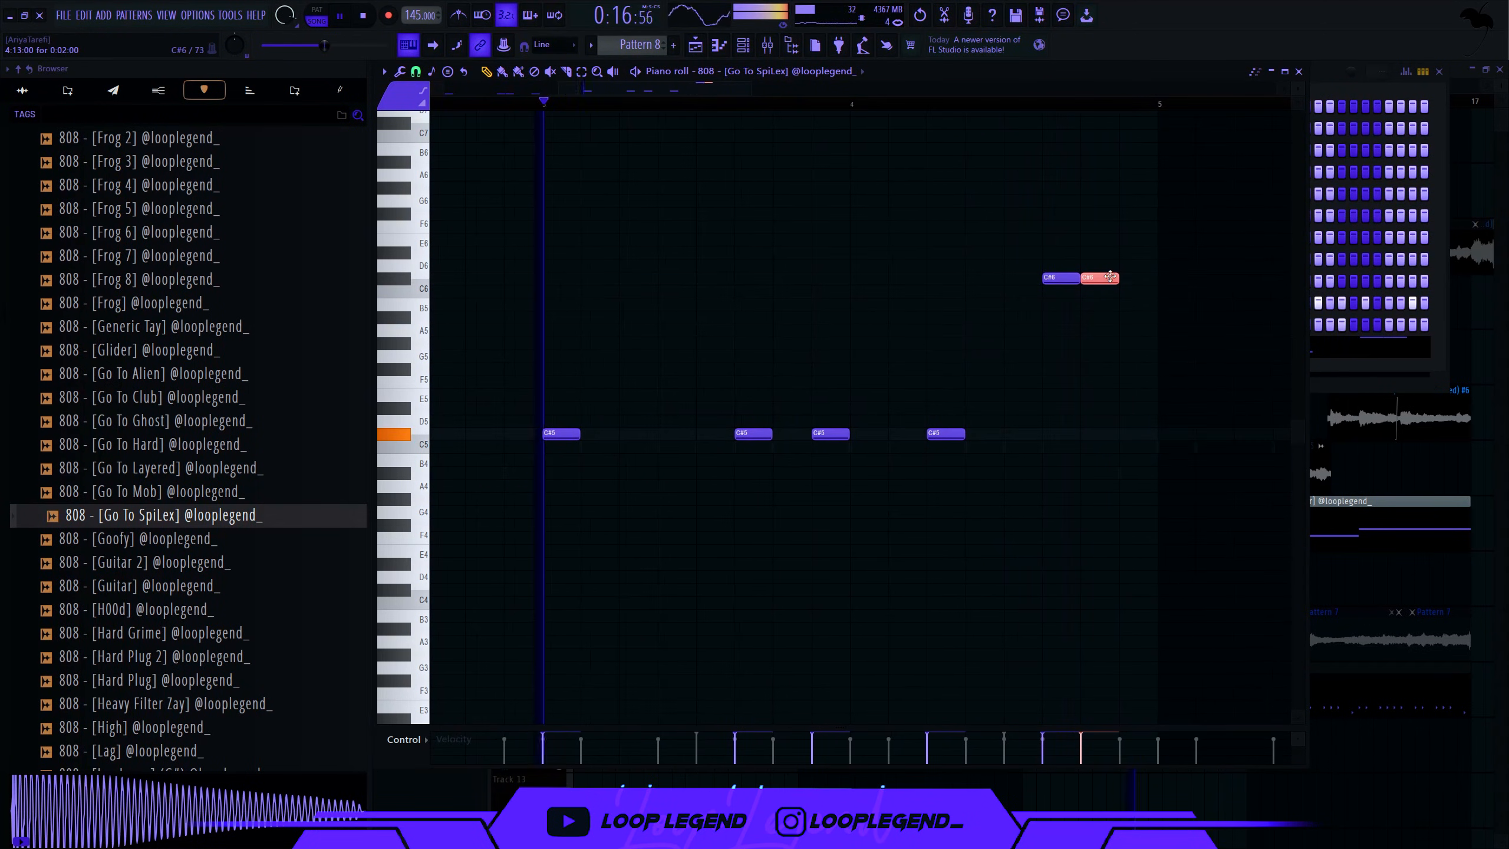
{"action": "left_click_drag", "start_coordinate": [1111, 277], "coordinate": [1072, 277]}
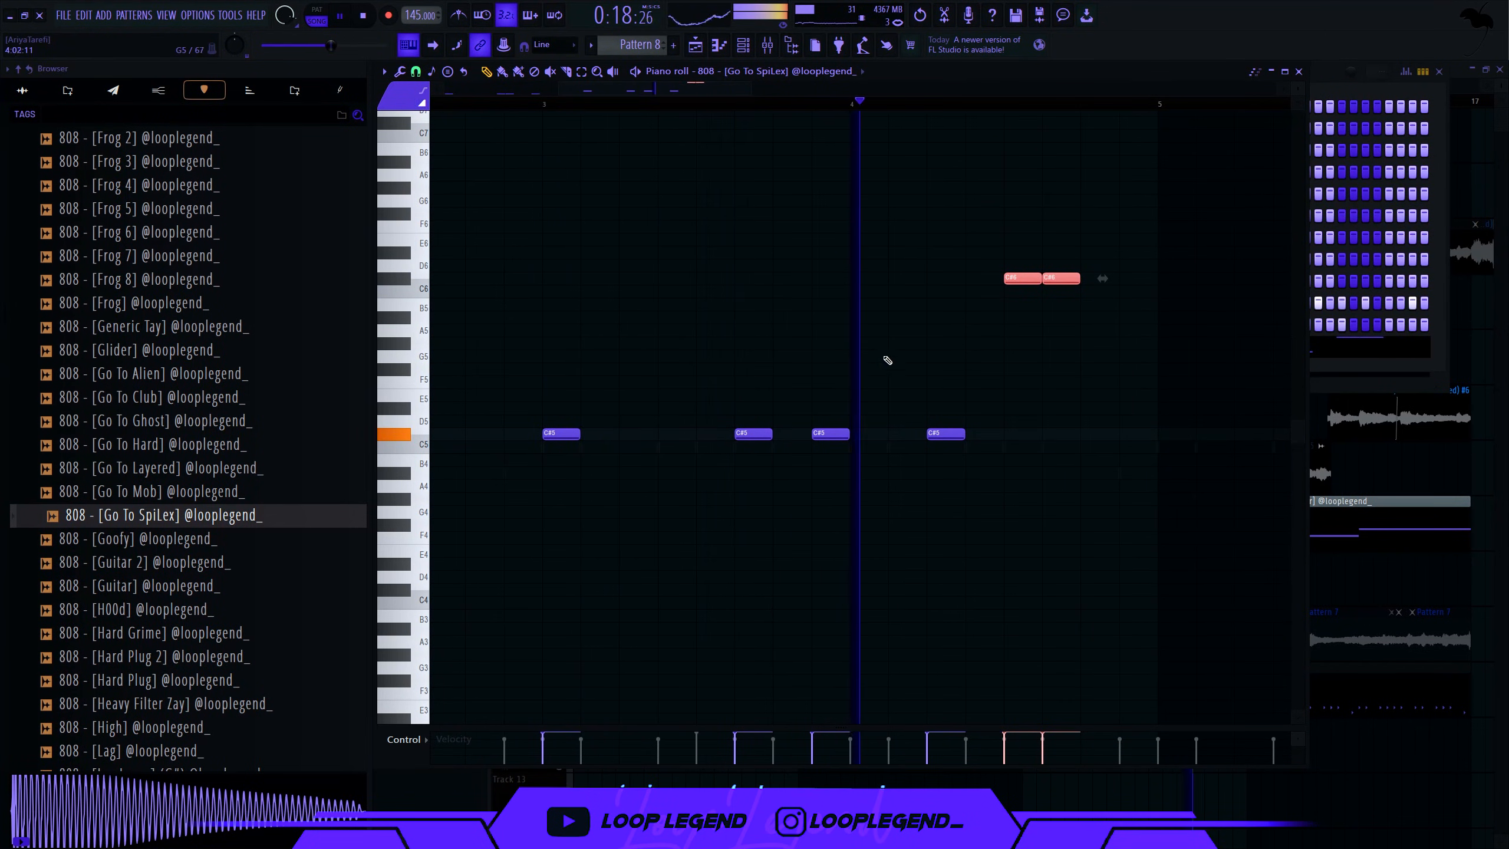
{"action": "left_click", "coordinate": [1096, 434]}
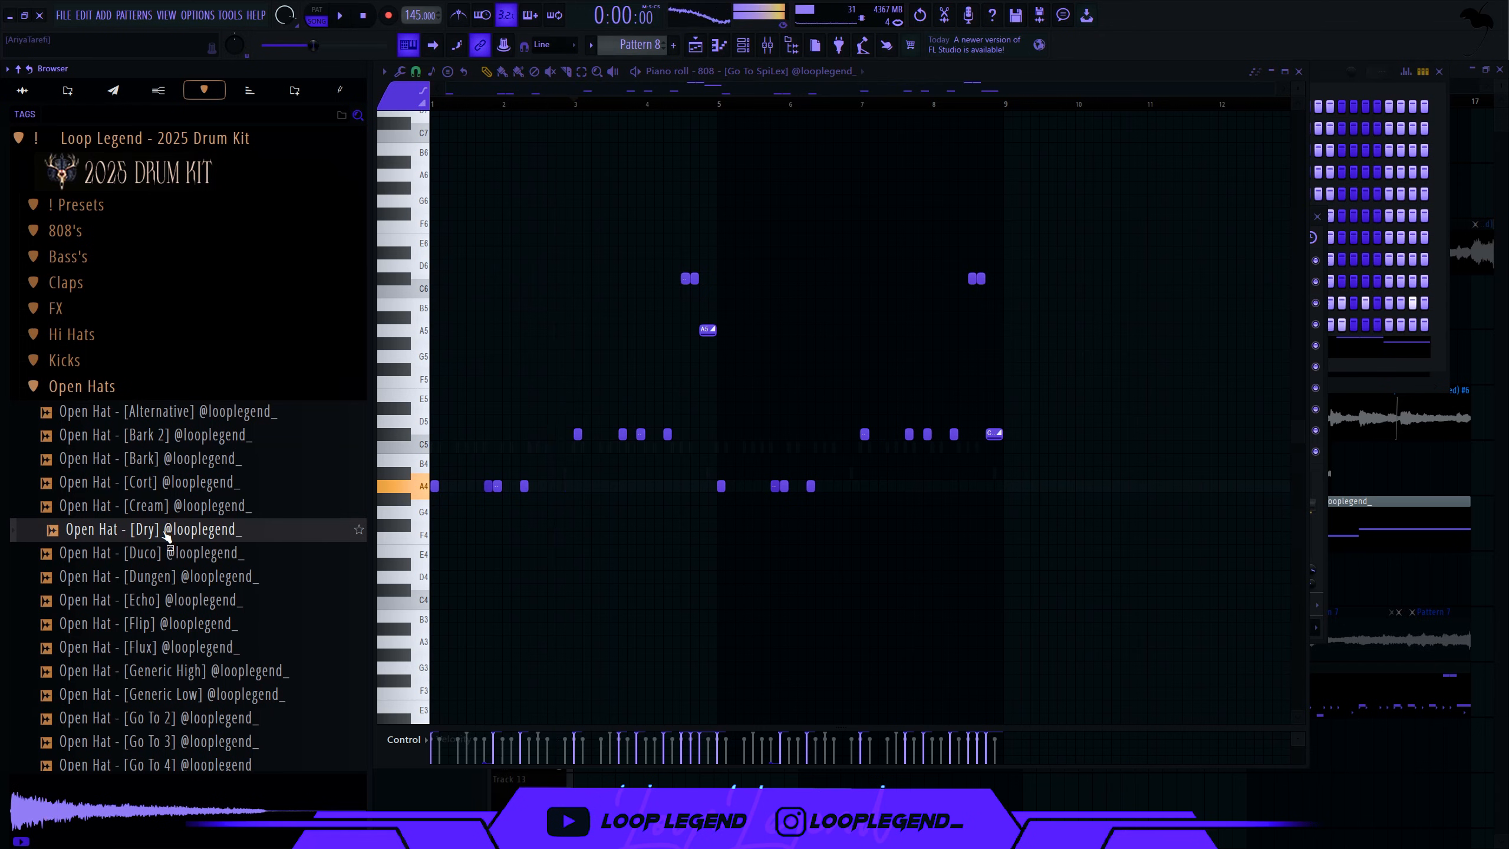
- Load the Dry open hat into a new channel and start playback
{"action": "right_click", "coordinate": [169, 530]}
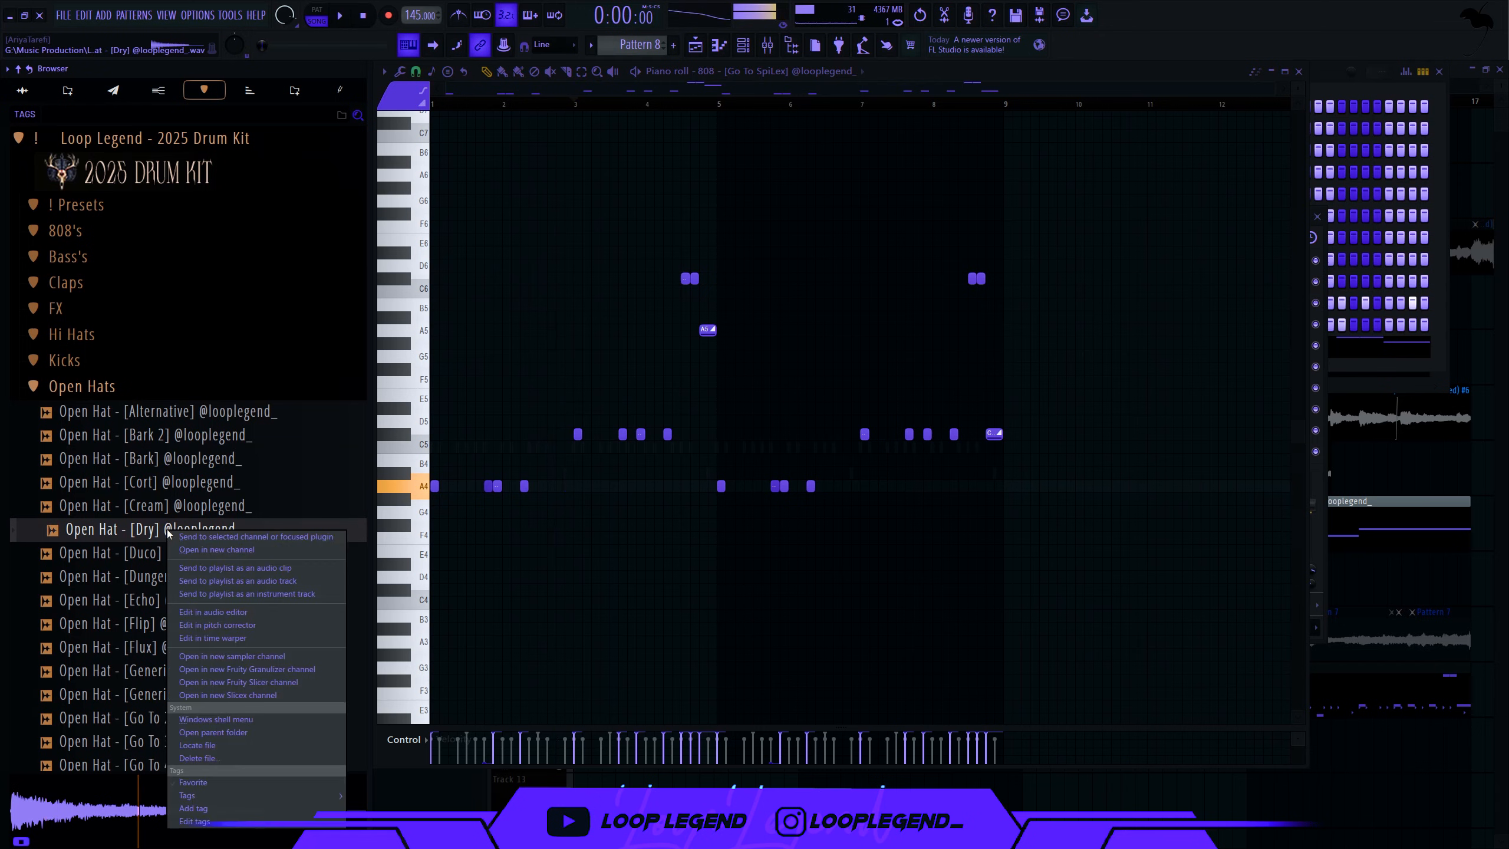
{"action": "left_click", "coordinate": [205, 551]}
{"action": "key", "text": "space"}
{"action": "key", "text": "F6"}
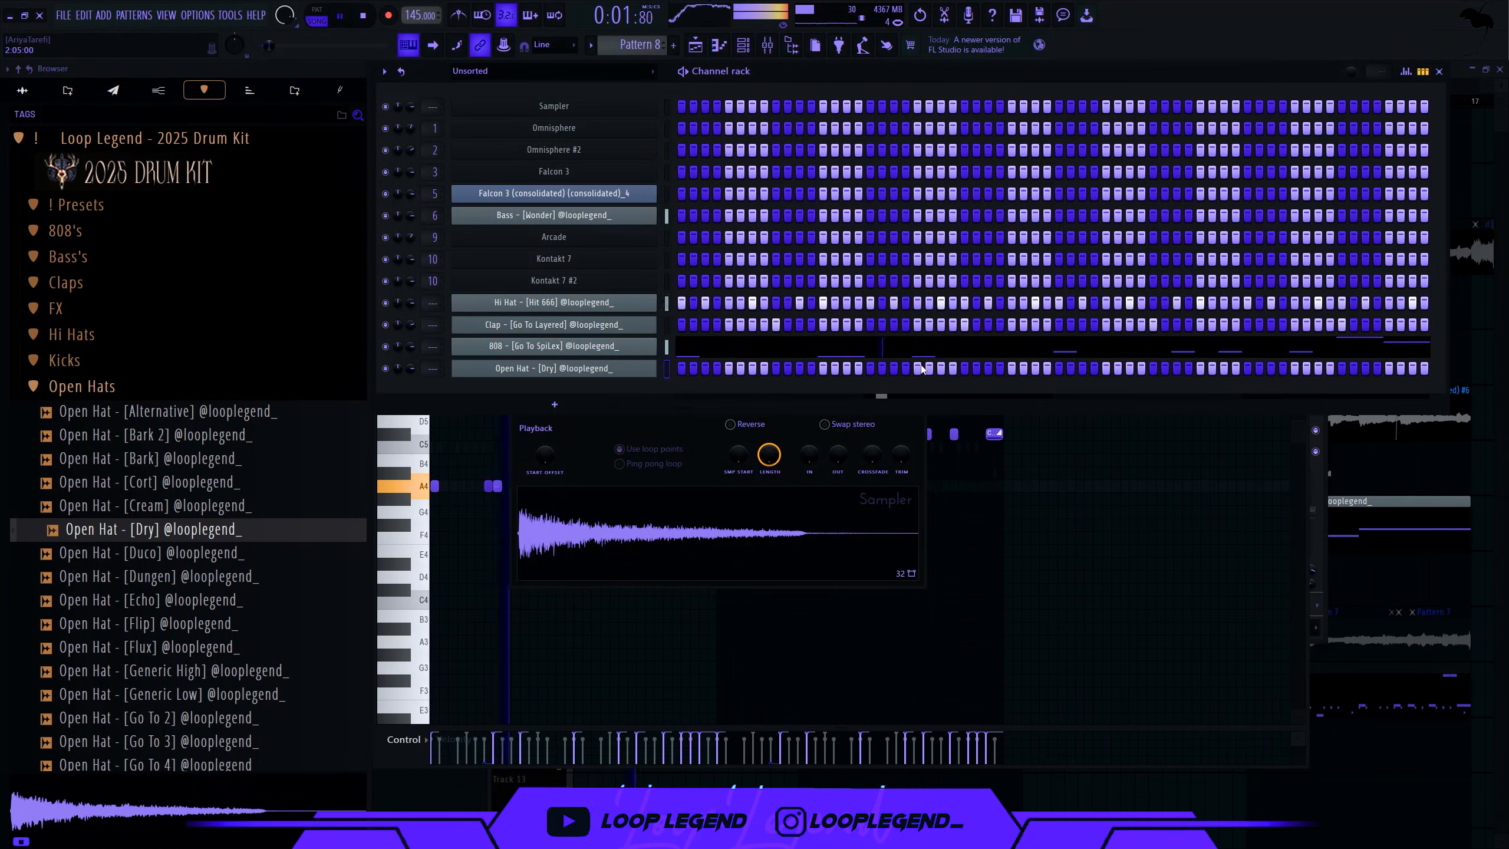
- Repeat the two-note open-hat figure across the first eight bars with Ctrl+B
{"action": "key", "text": "F7"}
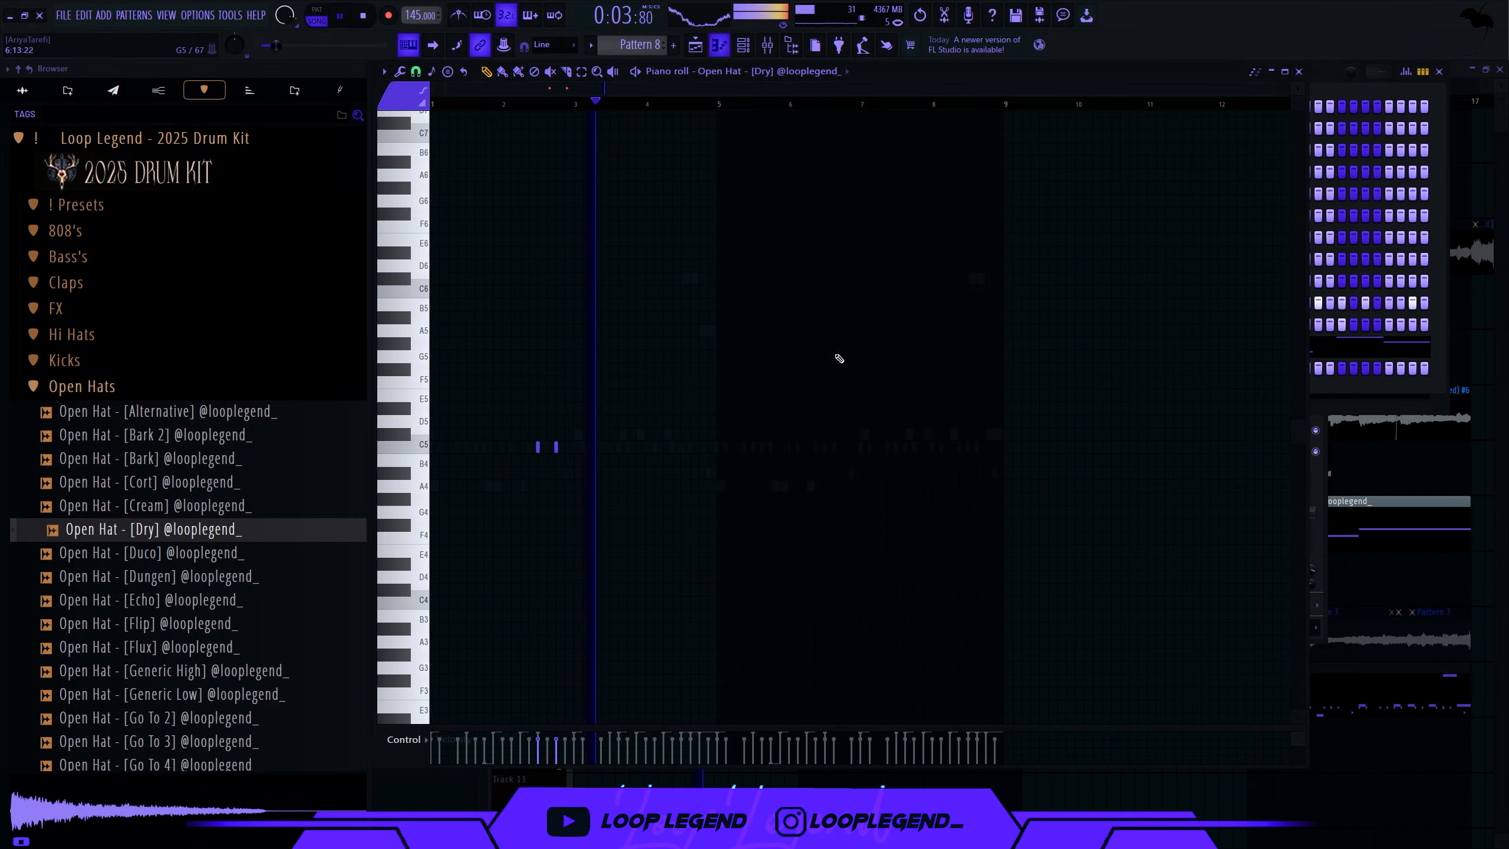
{"action": "left_click_drag", "start_coordinate": [579, 415], "coordinate": [547, 468]}
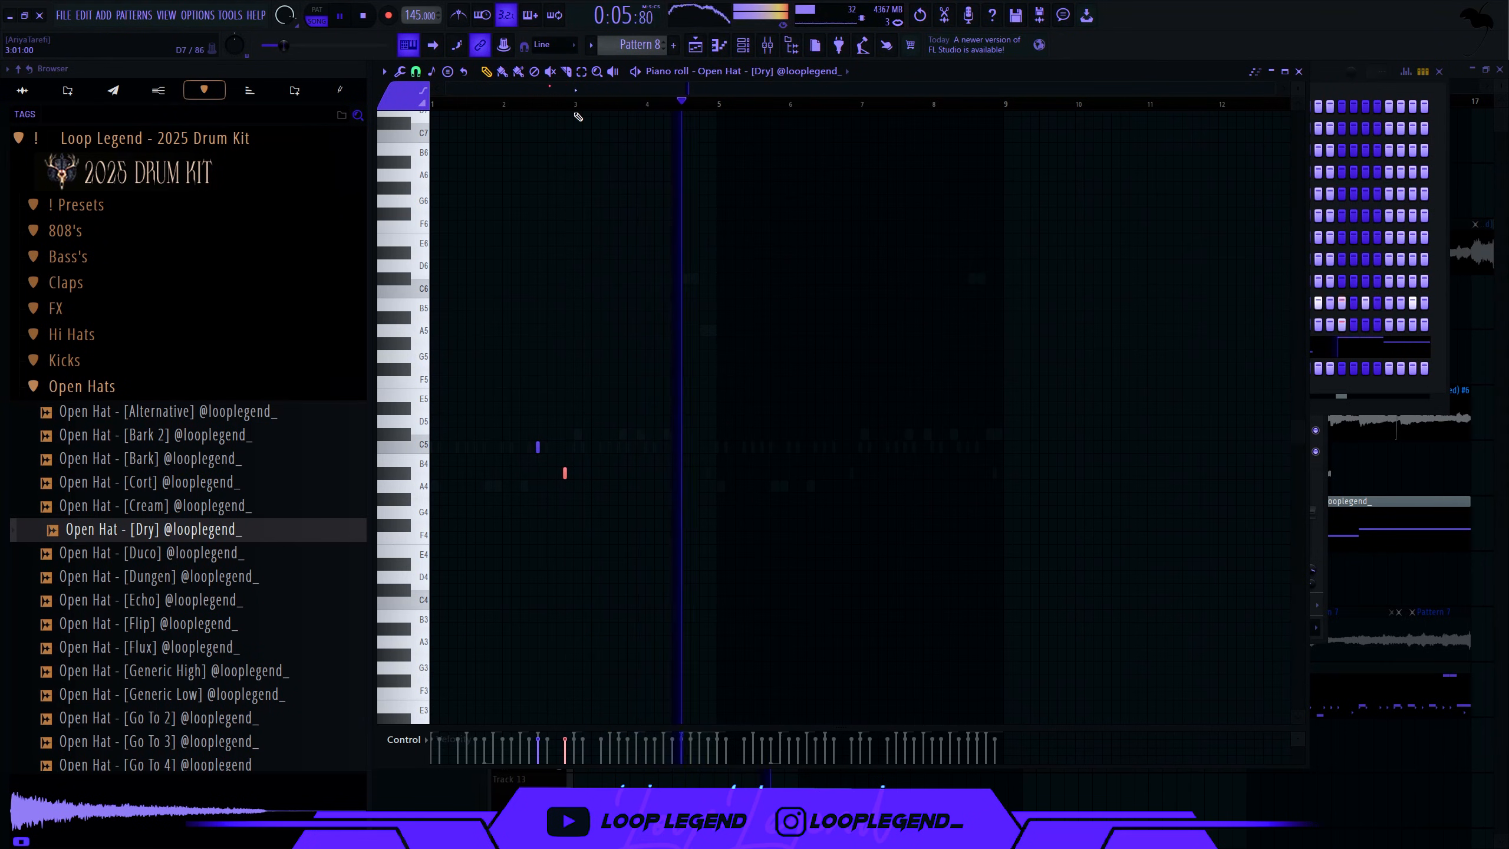
{"action": "key", "text": "ctrl+a"}
{"action": "key", "text": "ctrl+b"}
{"action": "key", "text": "ctrl+b"}
{"action": "key", "text": "ctrl+b"}
{"action": "key", "text": "ctrl+a"}
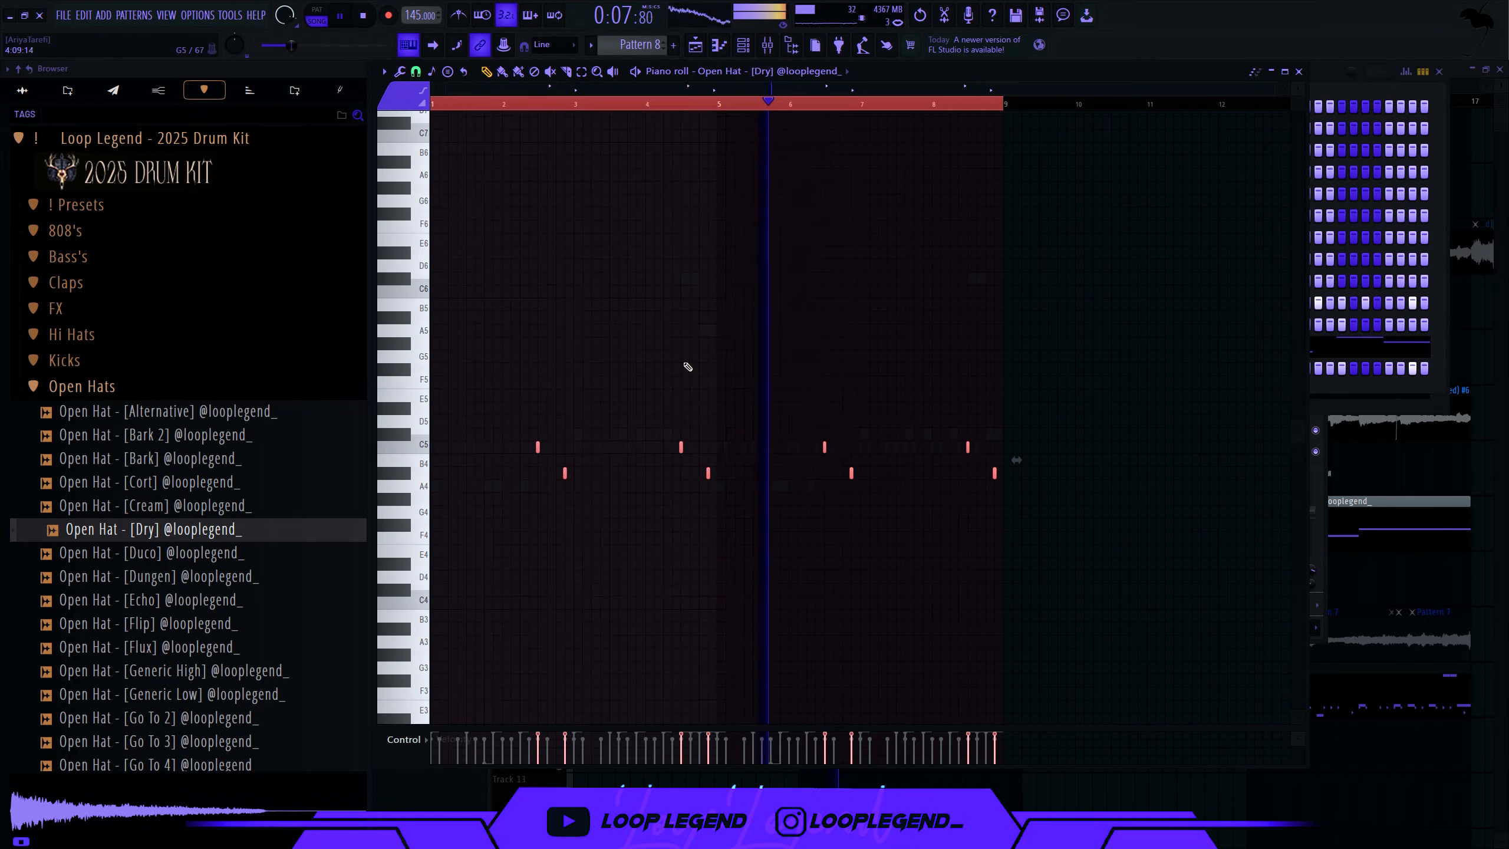
{"action": "key", "text": "F7"}
{"action": "left_click", "coordinate": [82, 386]}
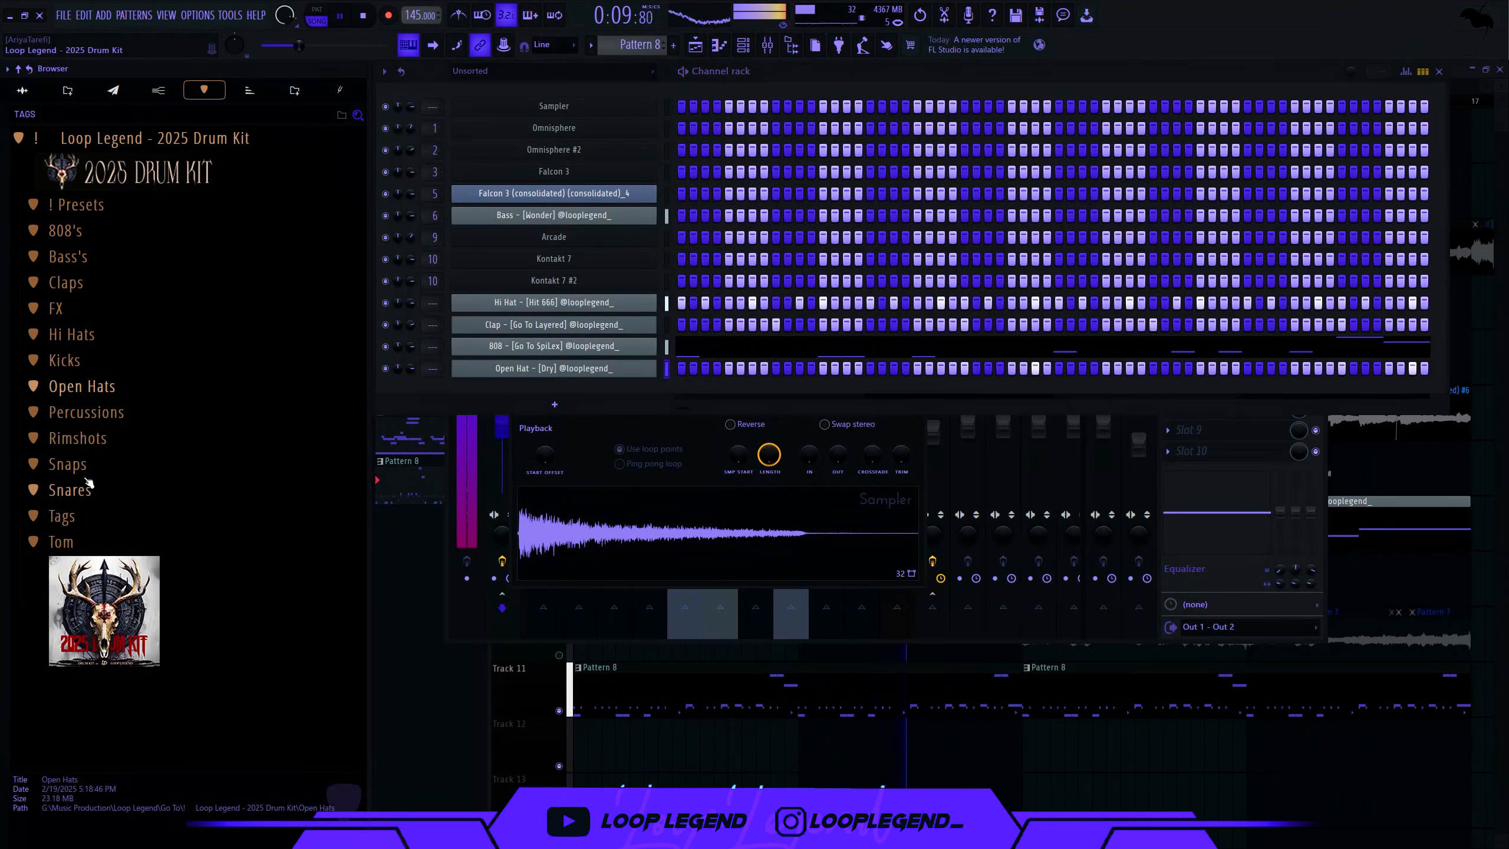
- Add the Clean 10 snare from the Snares folder as a new channel and audition it
{"action": "left_click", "coordinate": [76, 467]}
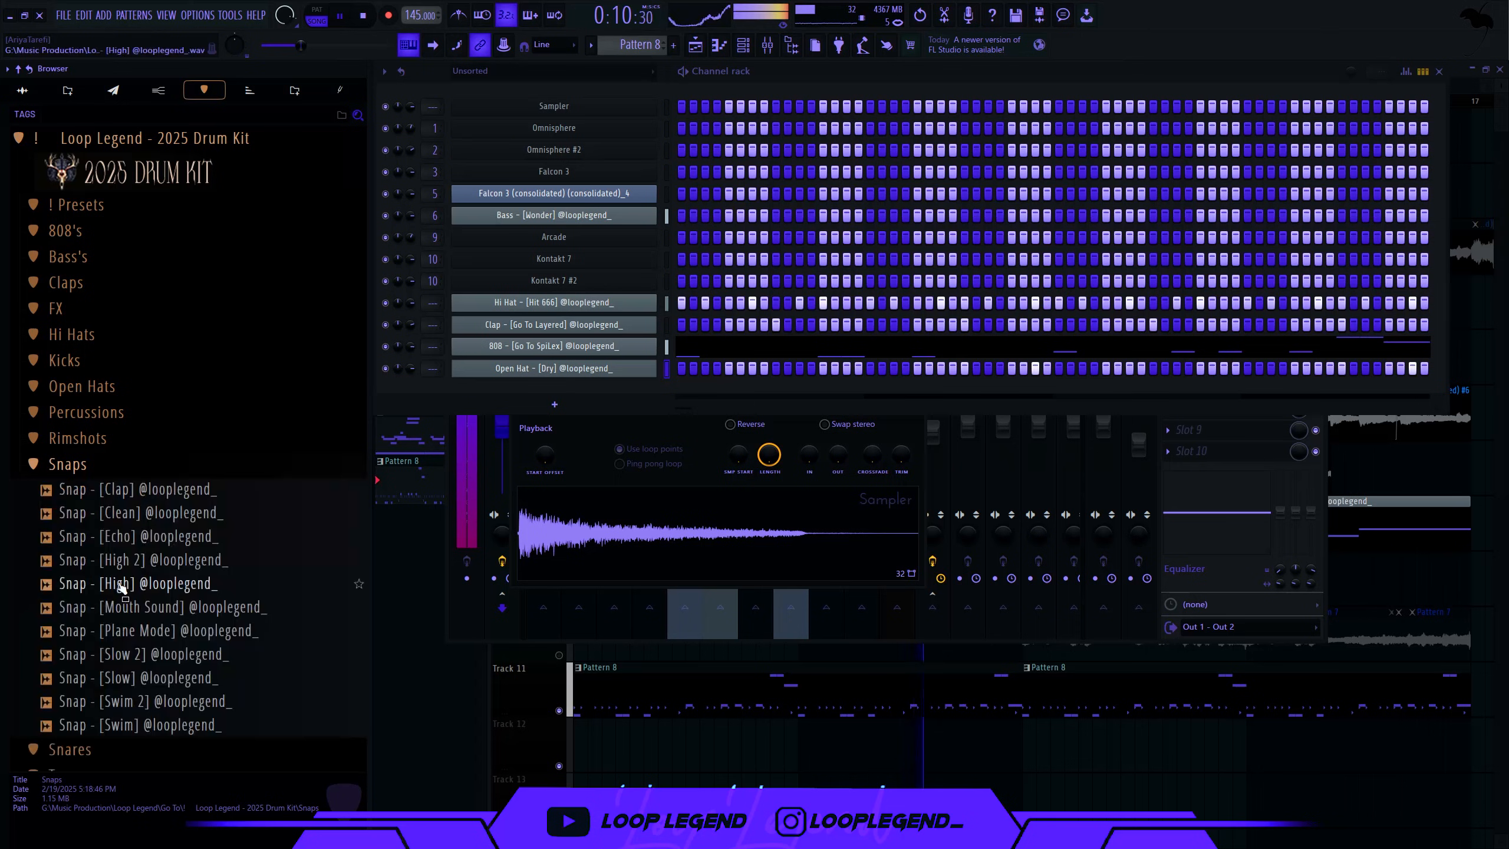
{"action": "left_click", "coordinate": [76, 466]}
{"action": "left_click", "coordinate": [70, 490]}
{"action": "scroll", "coordinate": [149, 452], "scroll_direction": "down", "scroll_amount": 5}
{"action": "left_click", "coordinate": [181, 427]}
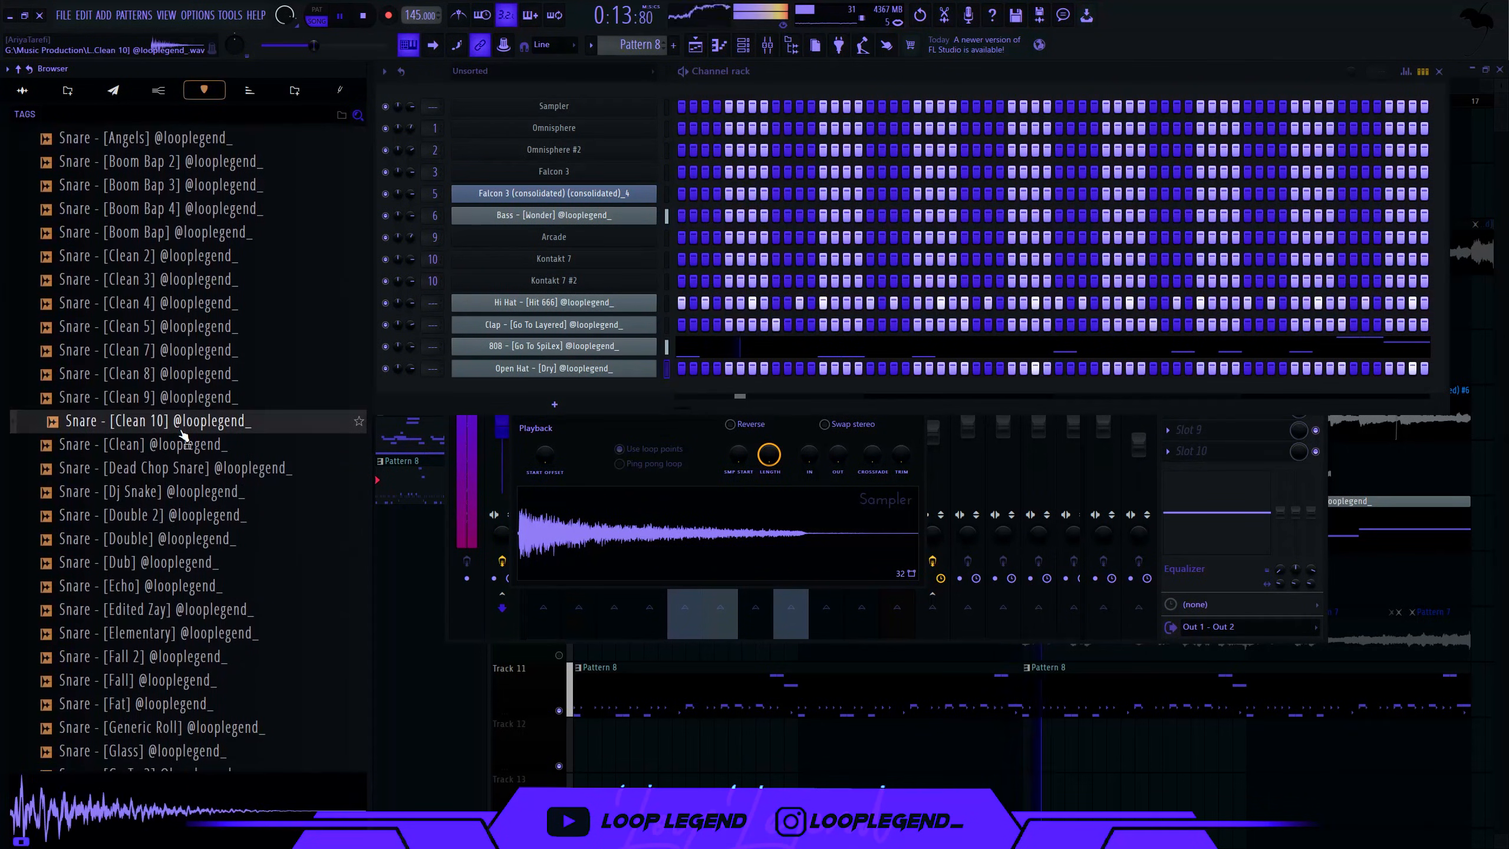
{"action": "left_click", "coordinate": [181, 443]}
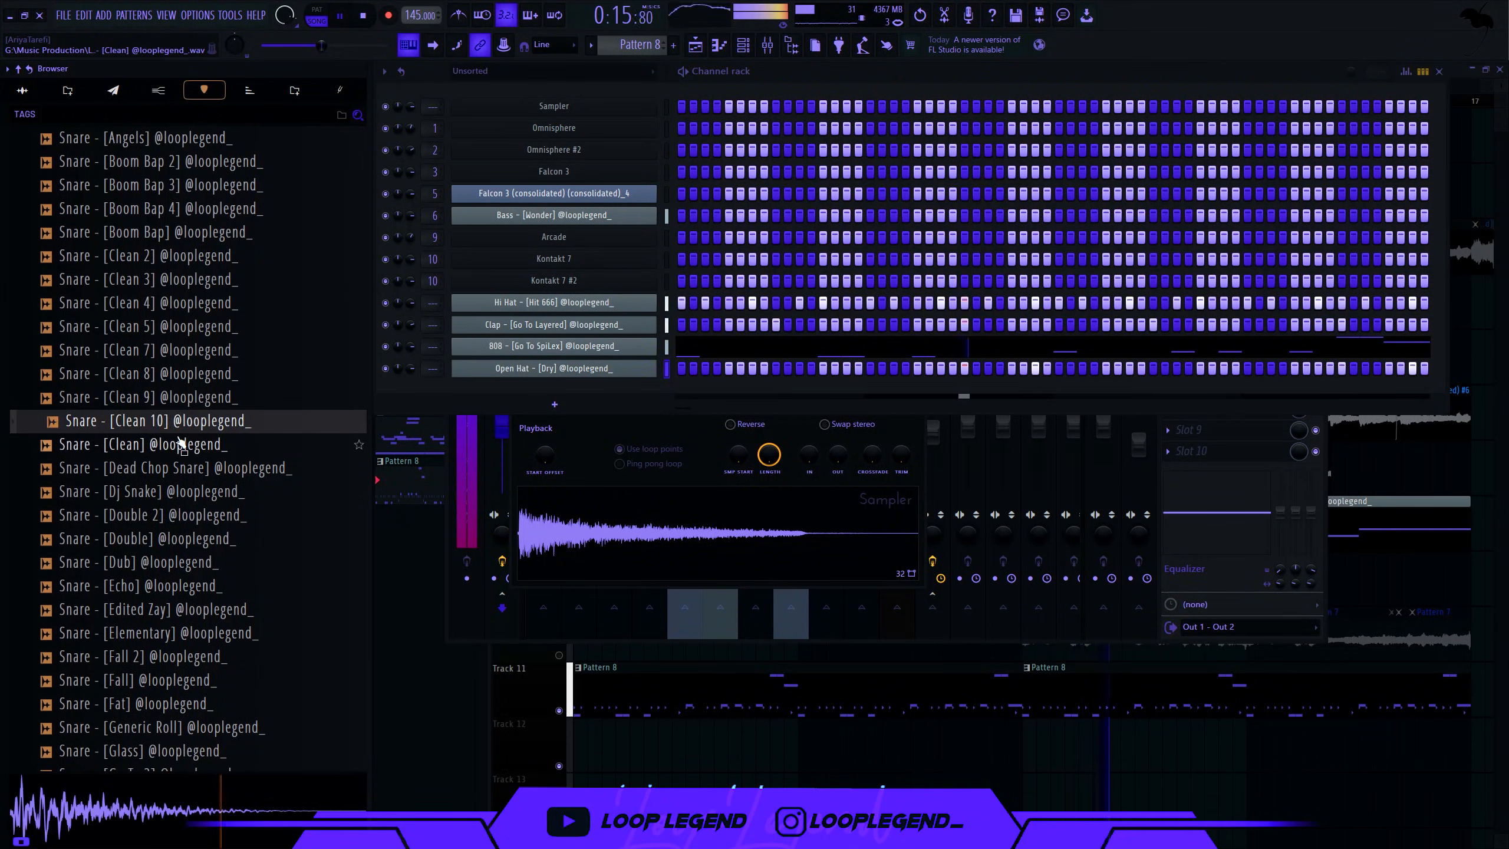
{"action": "left_click_drag", "start_coordinate": [366, 394], "coordinate": [492, 384]}
{"action": "key", "text": "F5"}
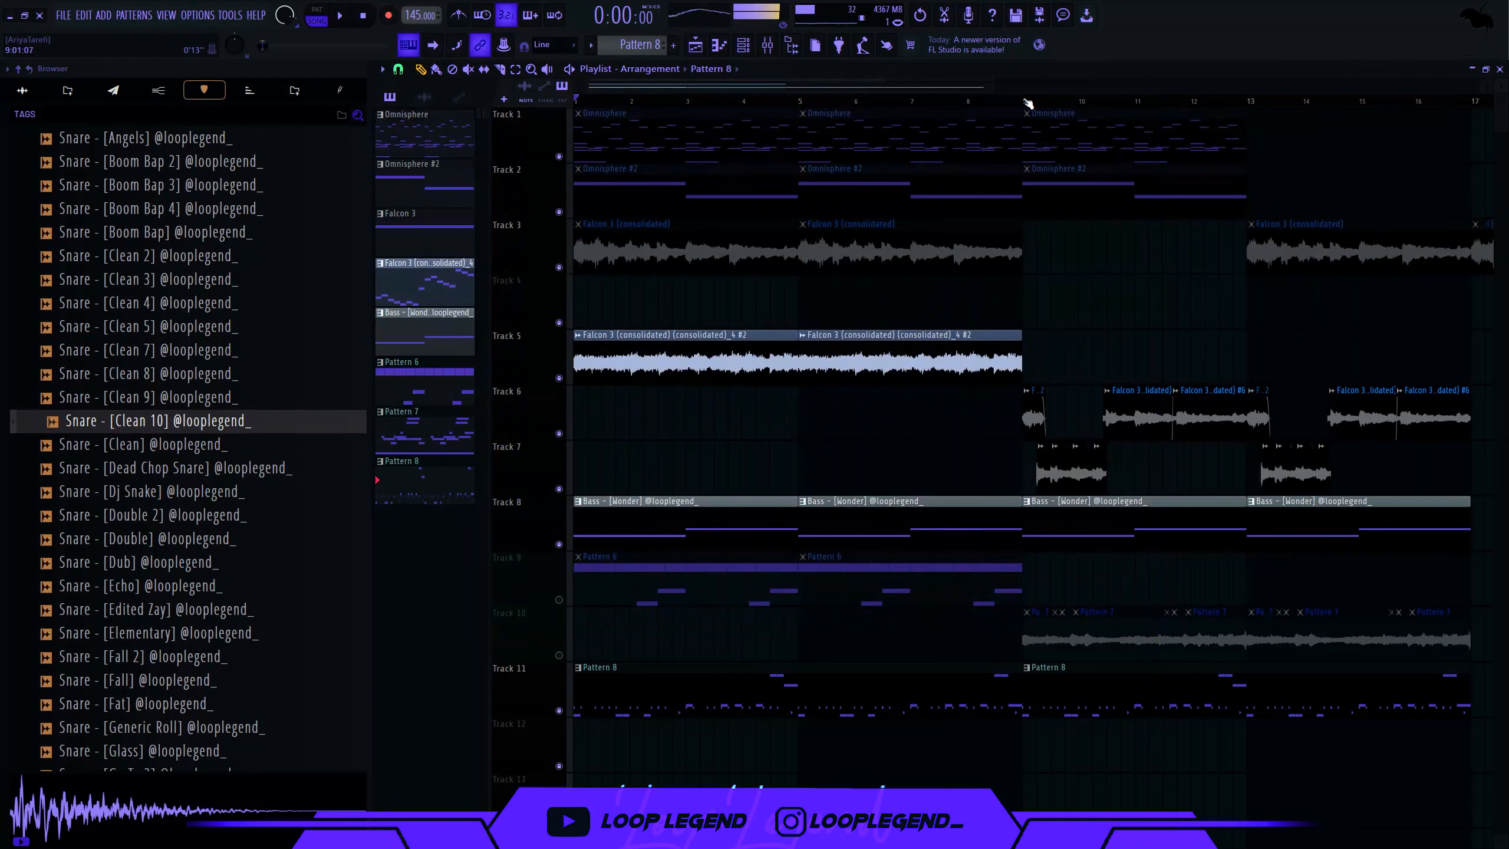
{"action": "left_click", "coordinate": [1028, 102]}
{"action": "key", "text": "F6"}
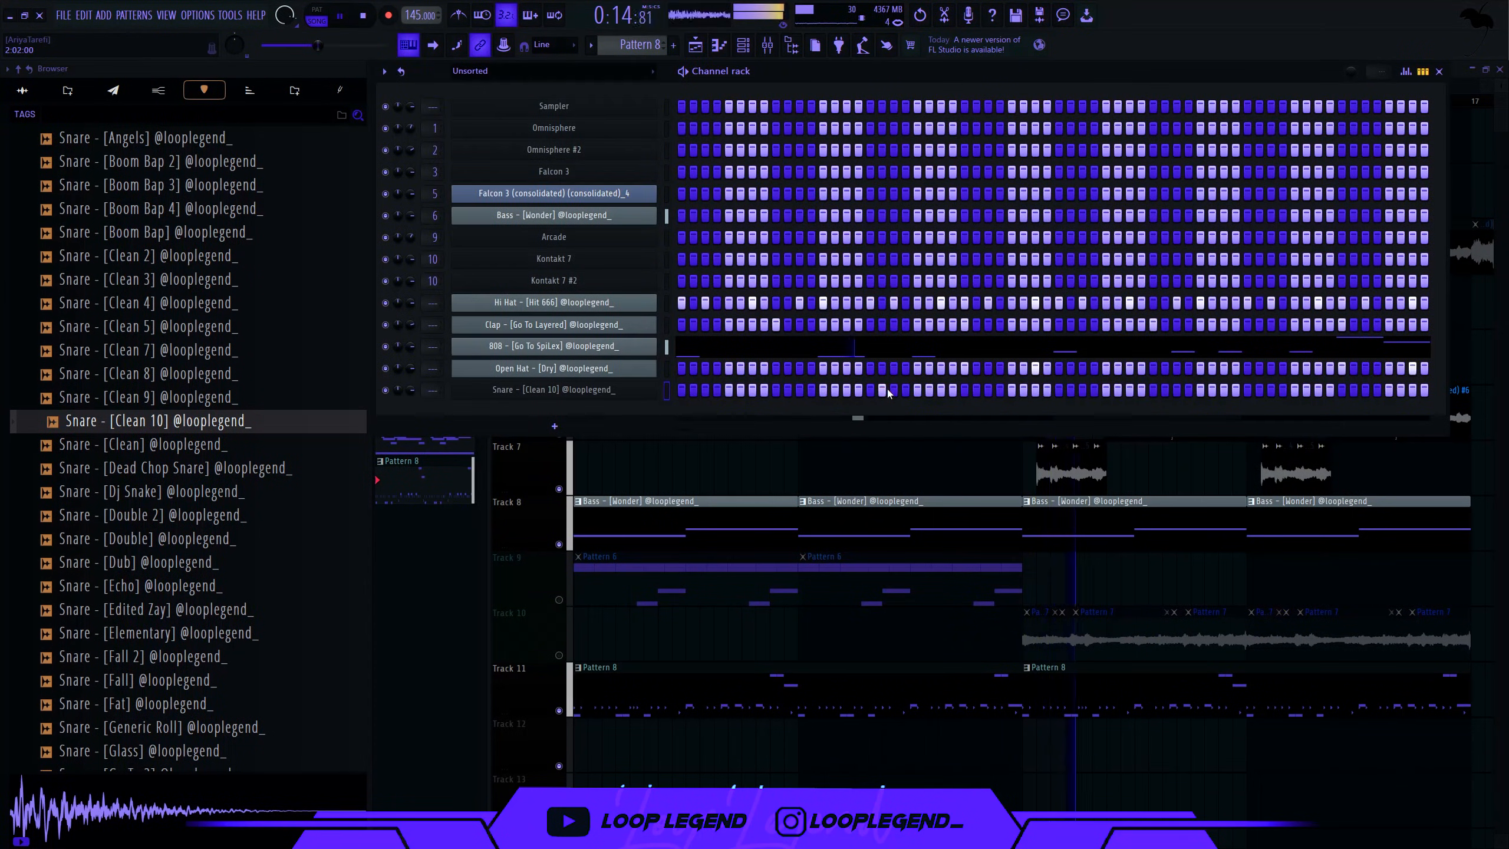
{"action": "key", "text": "space"}
{"action": "left_click", "coordinate": [185, 445]}
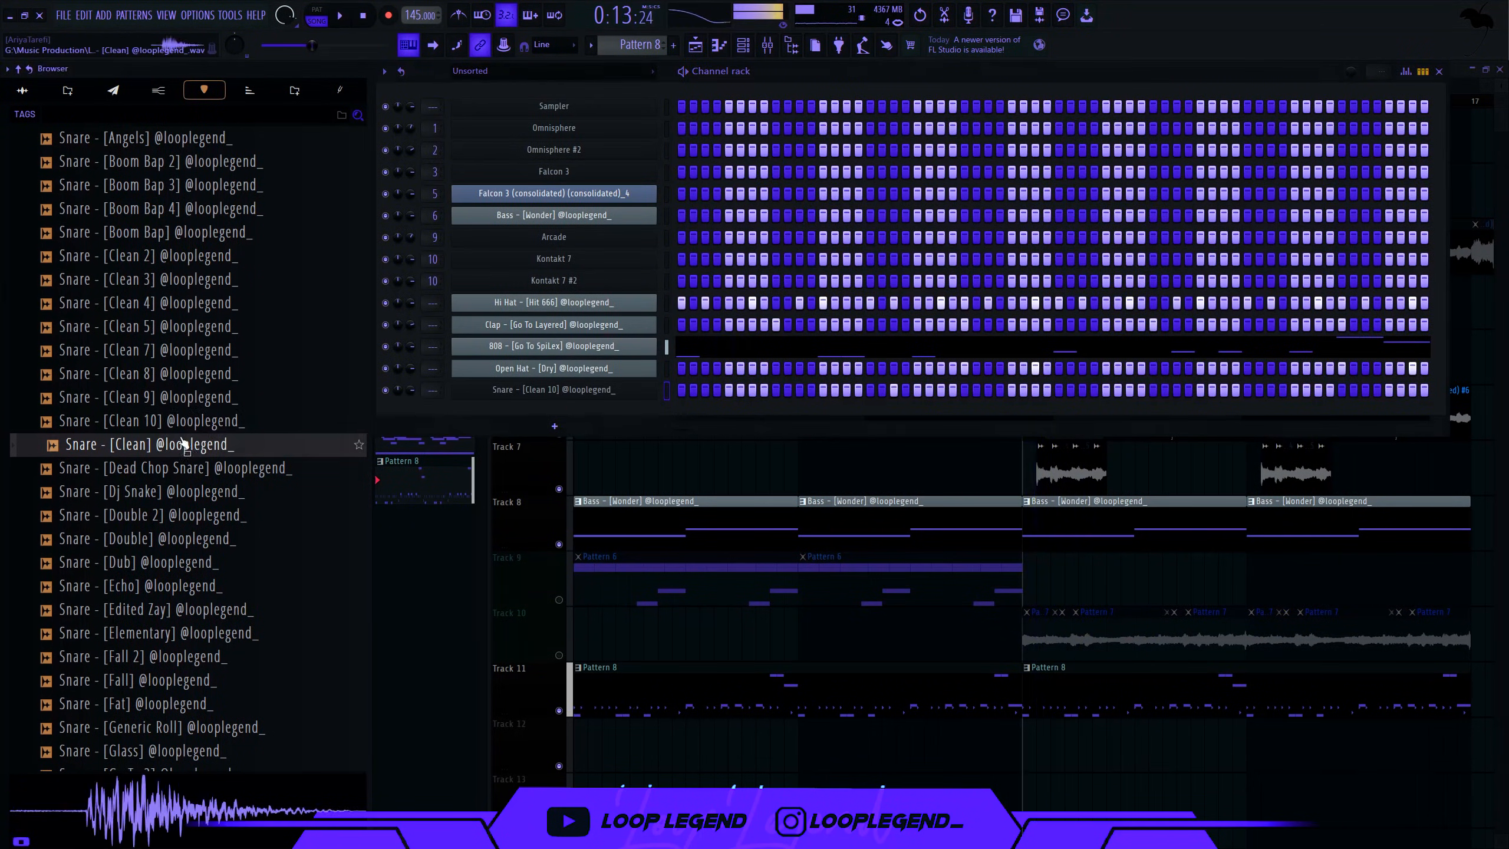
- Audition the Clean snares and add Clean 5 as a new channel
{"action": "left_click", "coordinate": [185, 422]}
{"action": "left_click", "coordinate": [185, 399]}
{"action": "left_click", "coordinate": [183, 357]}
{"action": "left_click", "coordinate": [184, 327]}
{"action": "left_click_drag", "start_coordinate": [185, 326], "coordinate": [531, 434]}
{"action": "key", "text": "space"}
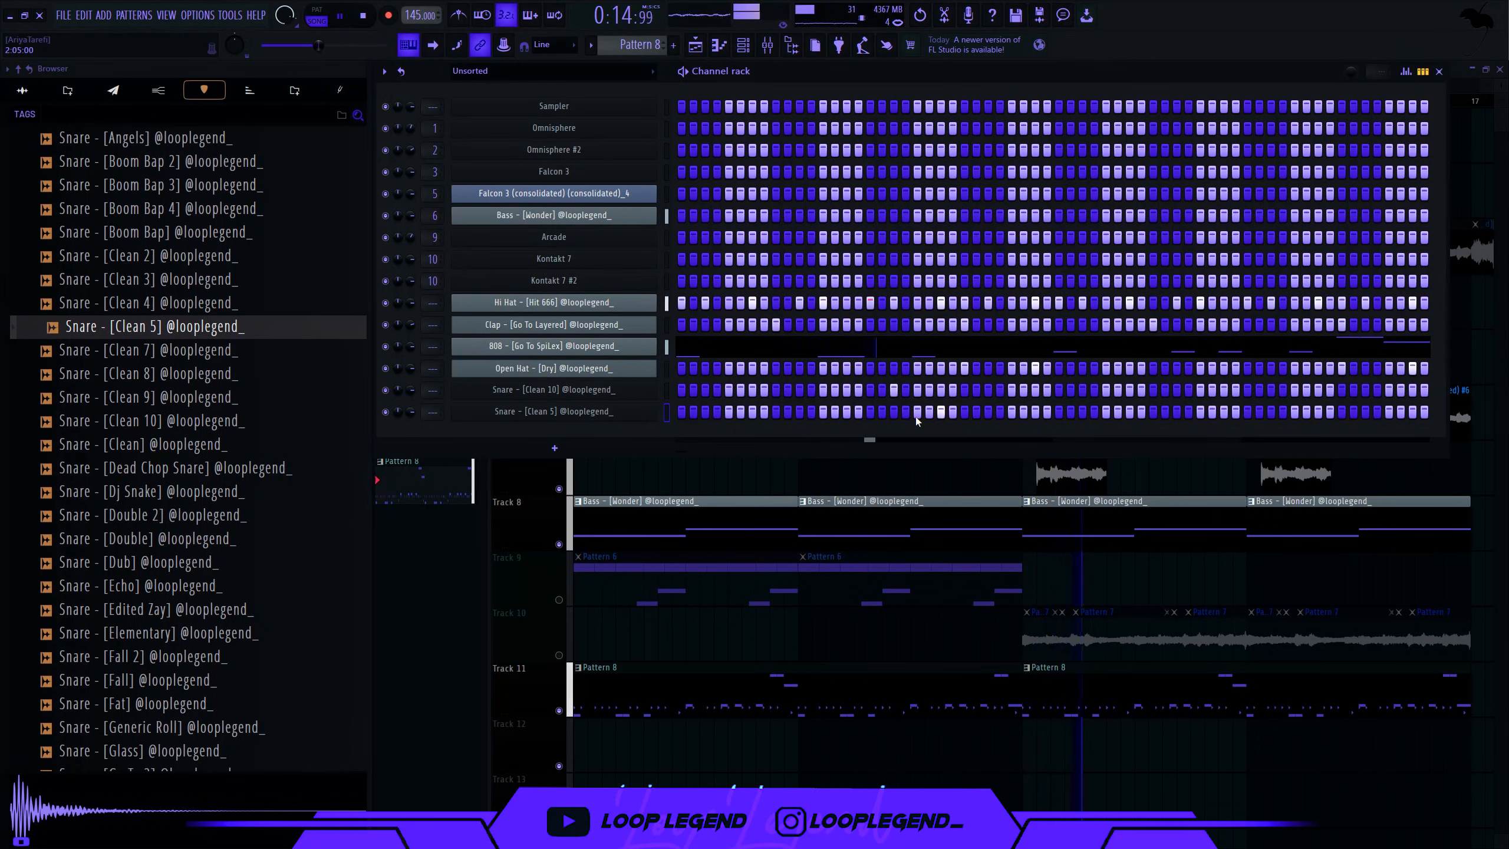
{"action": "key", "text": "space"}
- Audition the Boom Bap snares and add Boom Bap 2 as a new channel
{"action": "left_click", "coordinate": [213, 258]}
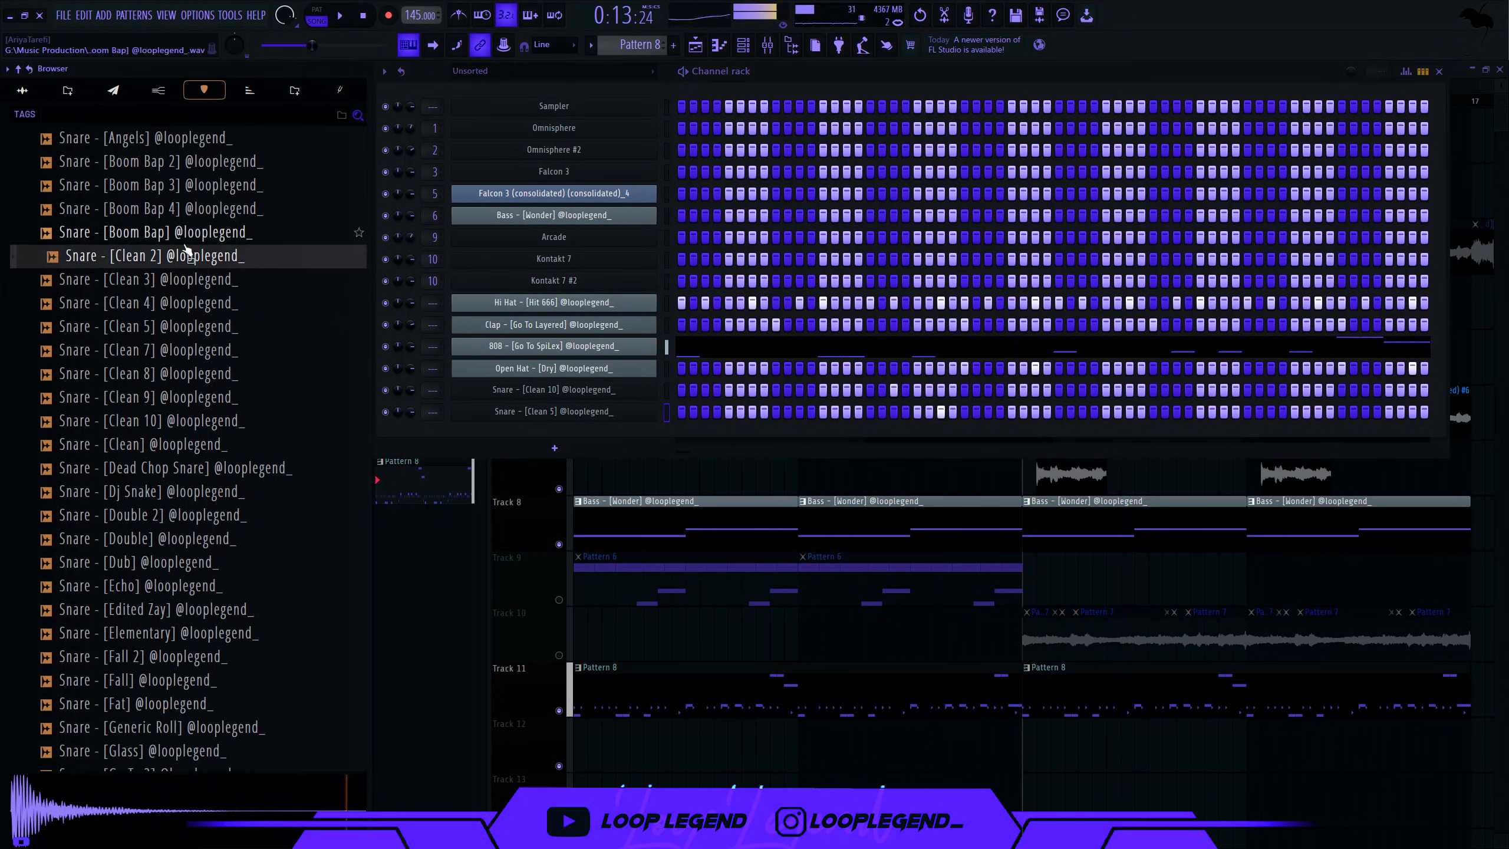
{"action": "left_click", "coordinate": [188, 234]}
{"action": "left_click", "coordinate": [188, 210]}
{"action": "left_click", "coordinate": [189, 185]}
{"action": "left_click", "coordinate": [190, 162]}
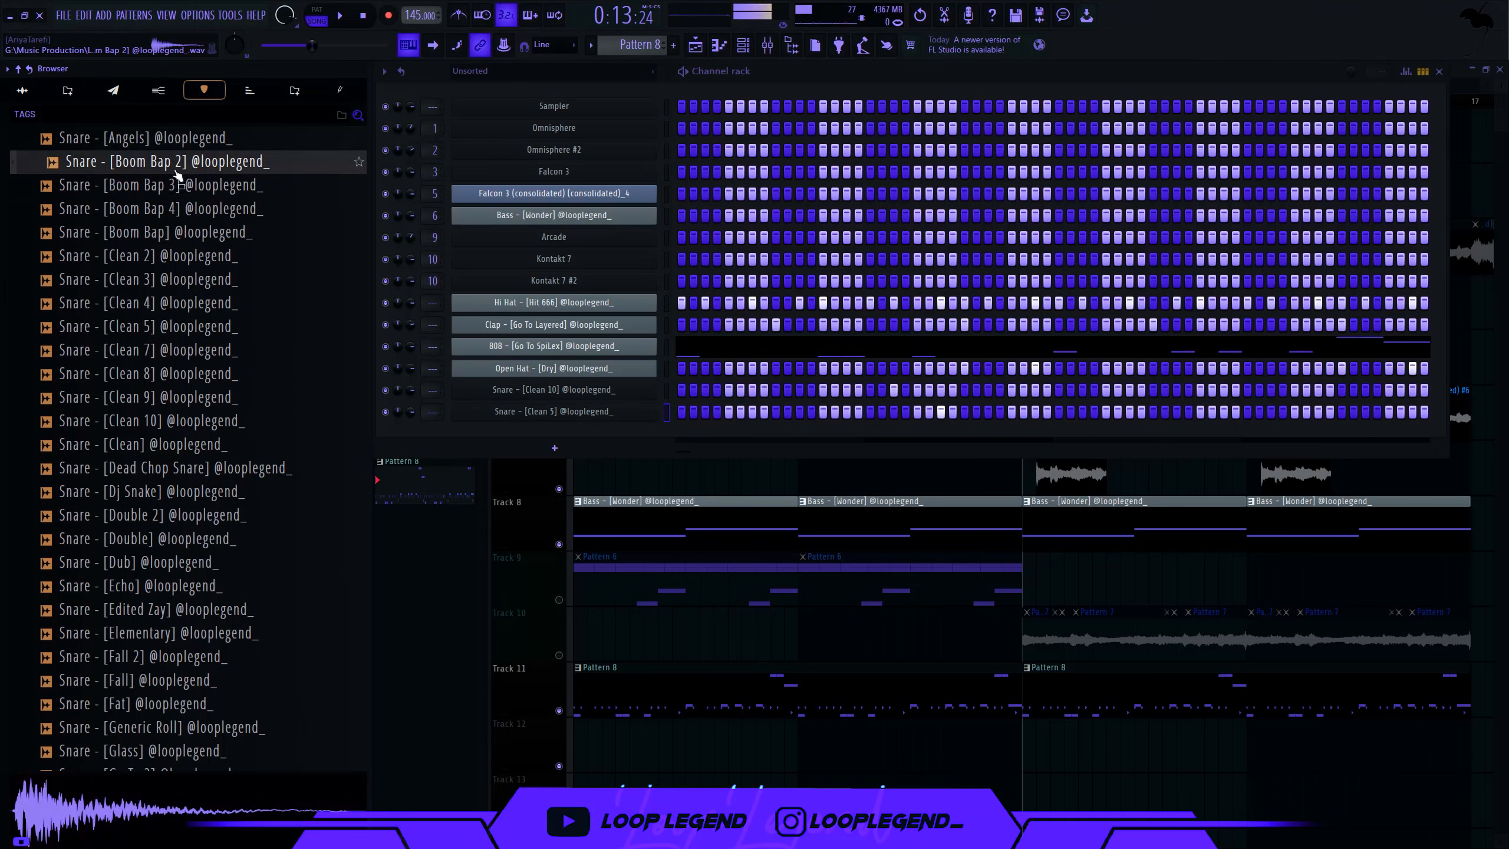
{"action": "left_click_drag", "start_coordinate": [177, 184], "coordinate": [469, 455]}
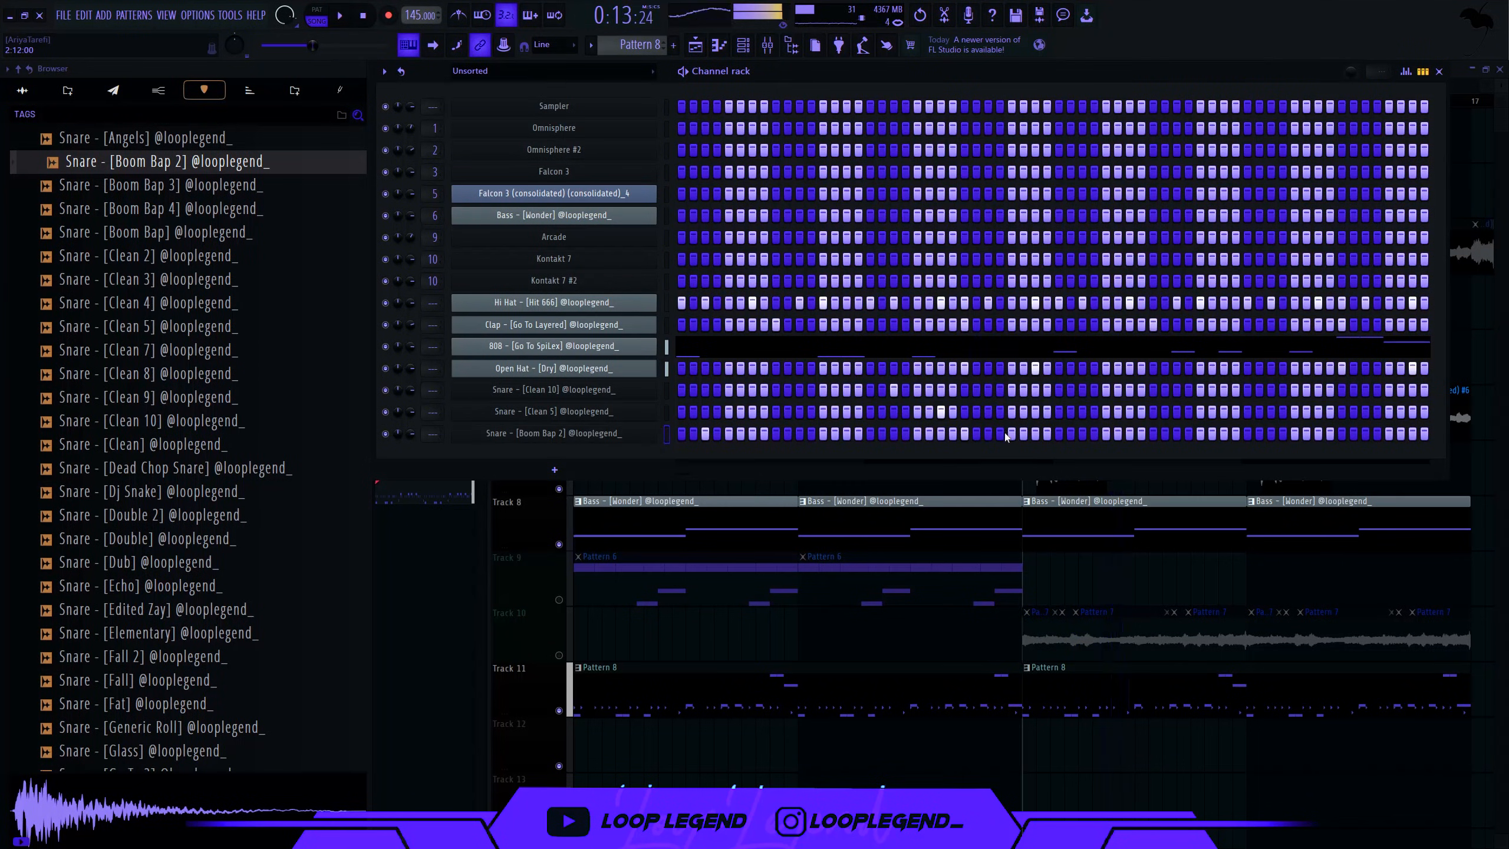
- Add the Roll Go To snare as a new channel
{"action": "key", "text": "F7"}
{"action": "key", "text": "F7"}
{"action": "scroll", "coordinate": [202, 505], "scroll_direction": "down", "scroll_amount": 12}
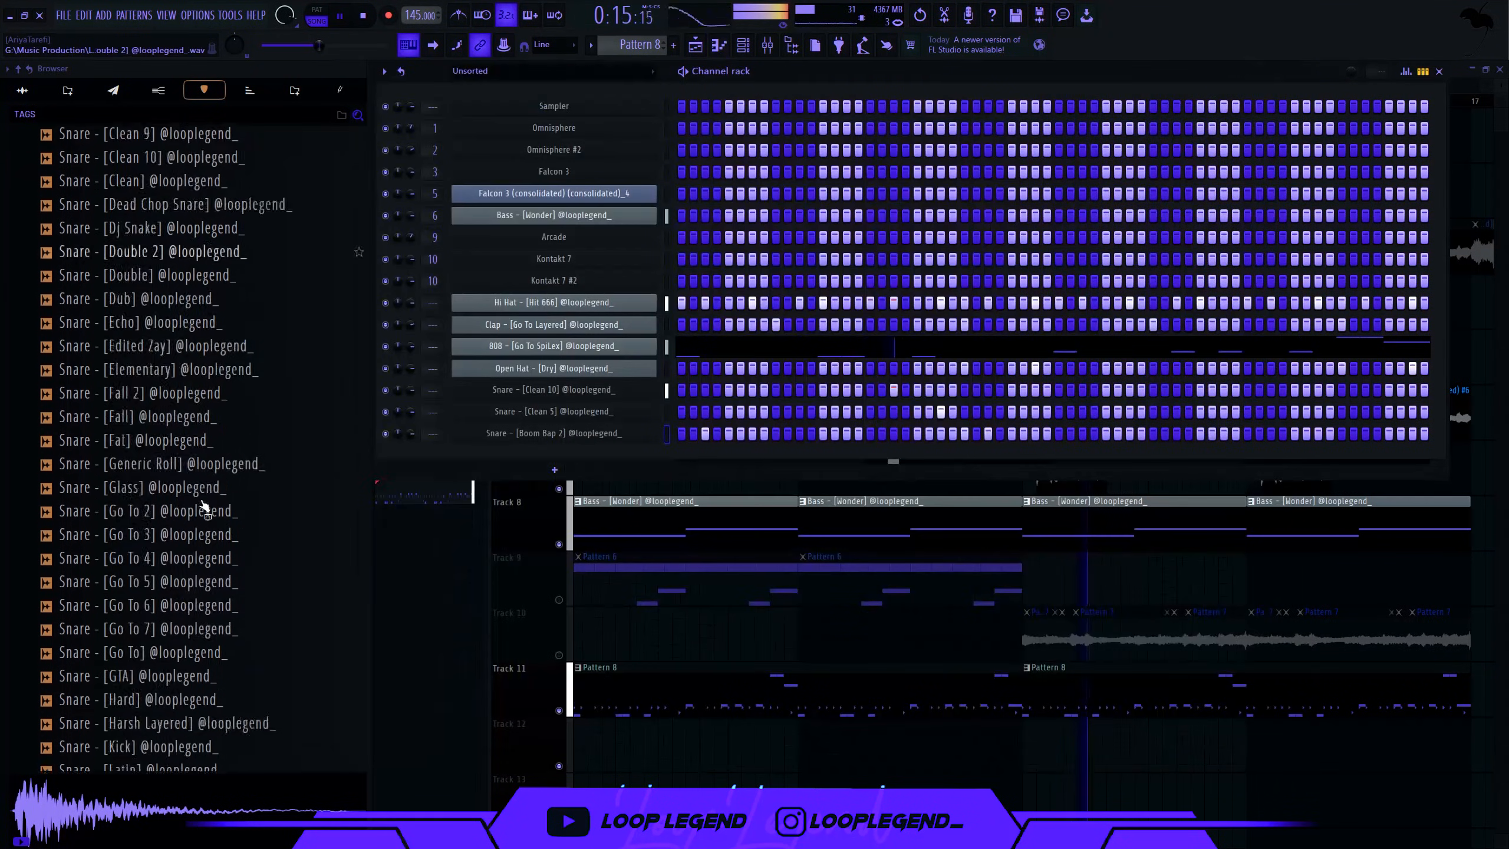
{"action": "left_click", "coordinate": [178, 491]}
{"action": "left_click_drag", "start_coordinate": [178, 491], "coordinate": [749, 487]}
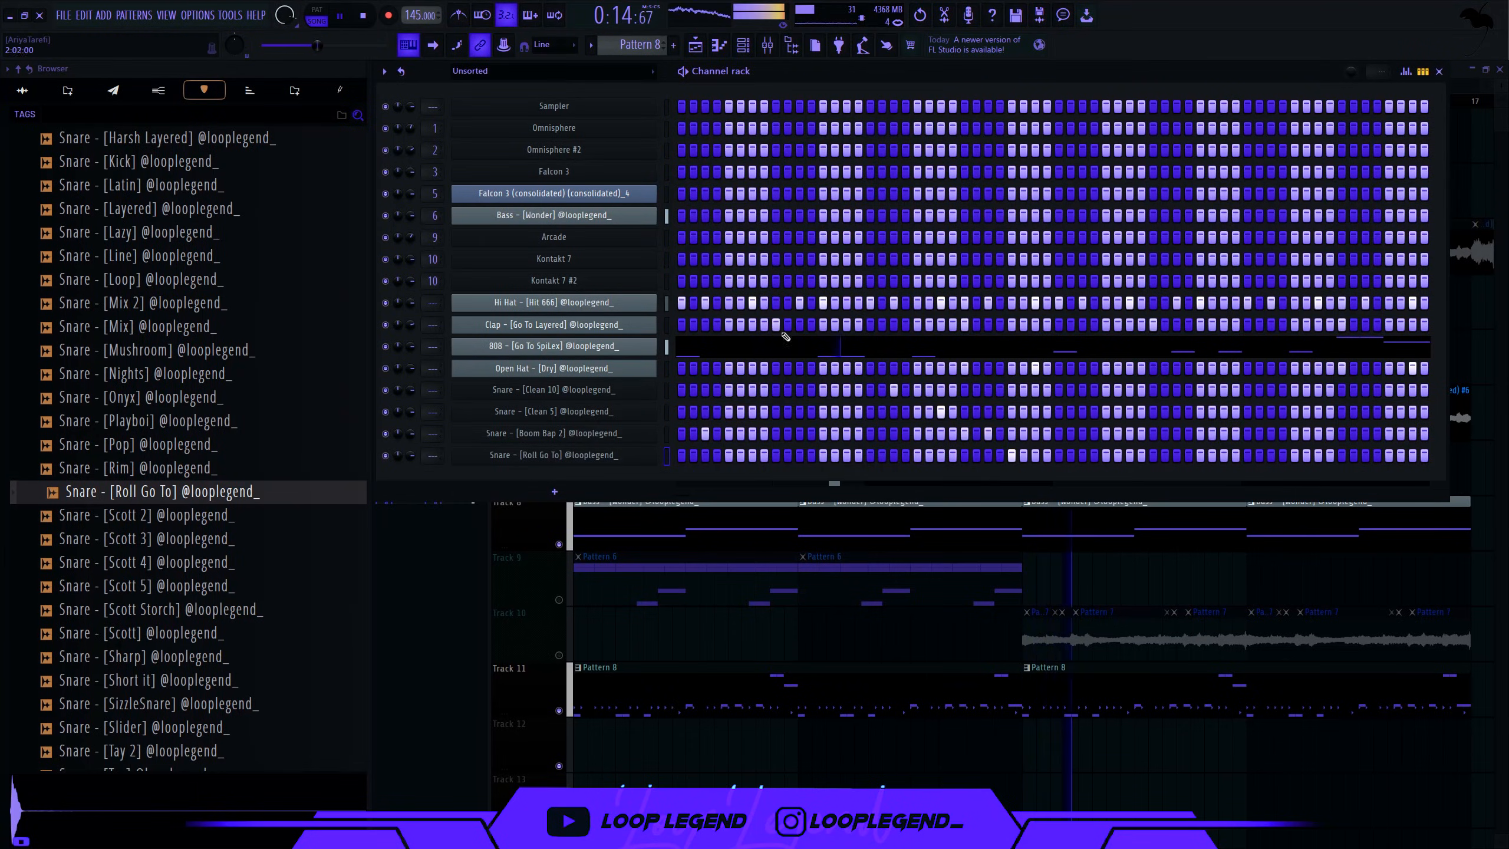
- In Roll Go To's piano roll, set a finer snap and chop the note into three
{"action": "key", "text": "F7"}
{"action": "left_click", "coordinate": [417, 71]}
{"action": "left_click", "coordinate": [438, 214]}
{"action": "key", "text": "ctrl+u"}
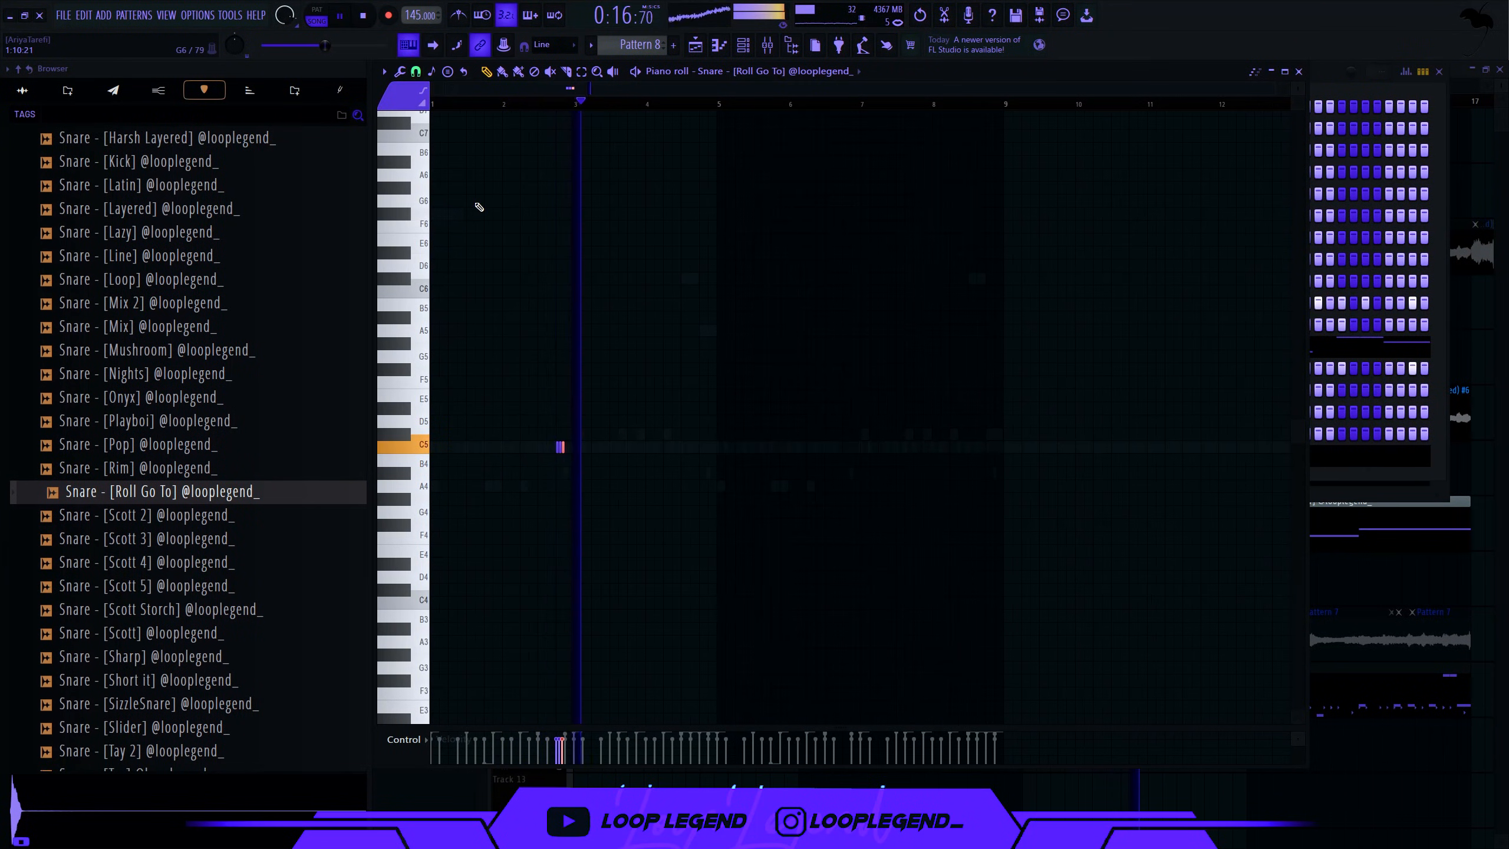
- Shift the three chopped roll notes down to A#4
{"action": "key", "text": "space"}
{"action": "key", "text": "space"}
{"action": "scroll", "coordinate": [535, 239], "scroll_direction": "up", "scroll_amount": 7}
{"action": "scroll", "coordinate": [612, 273], "scroll_direction": "down", "scroll_amount": 2}
{"action": "left_click_drag", "start_coordinate": [658, 313], "coordinate": [649, 380]}
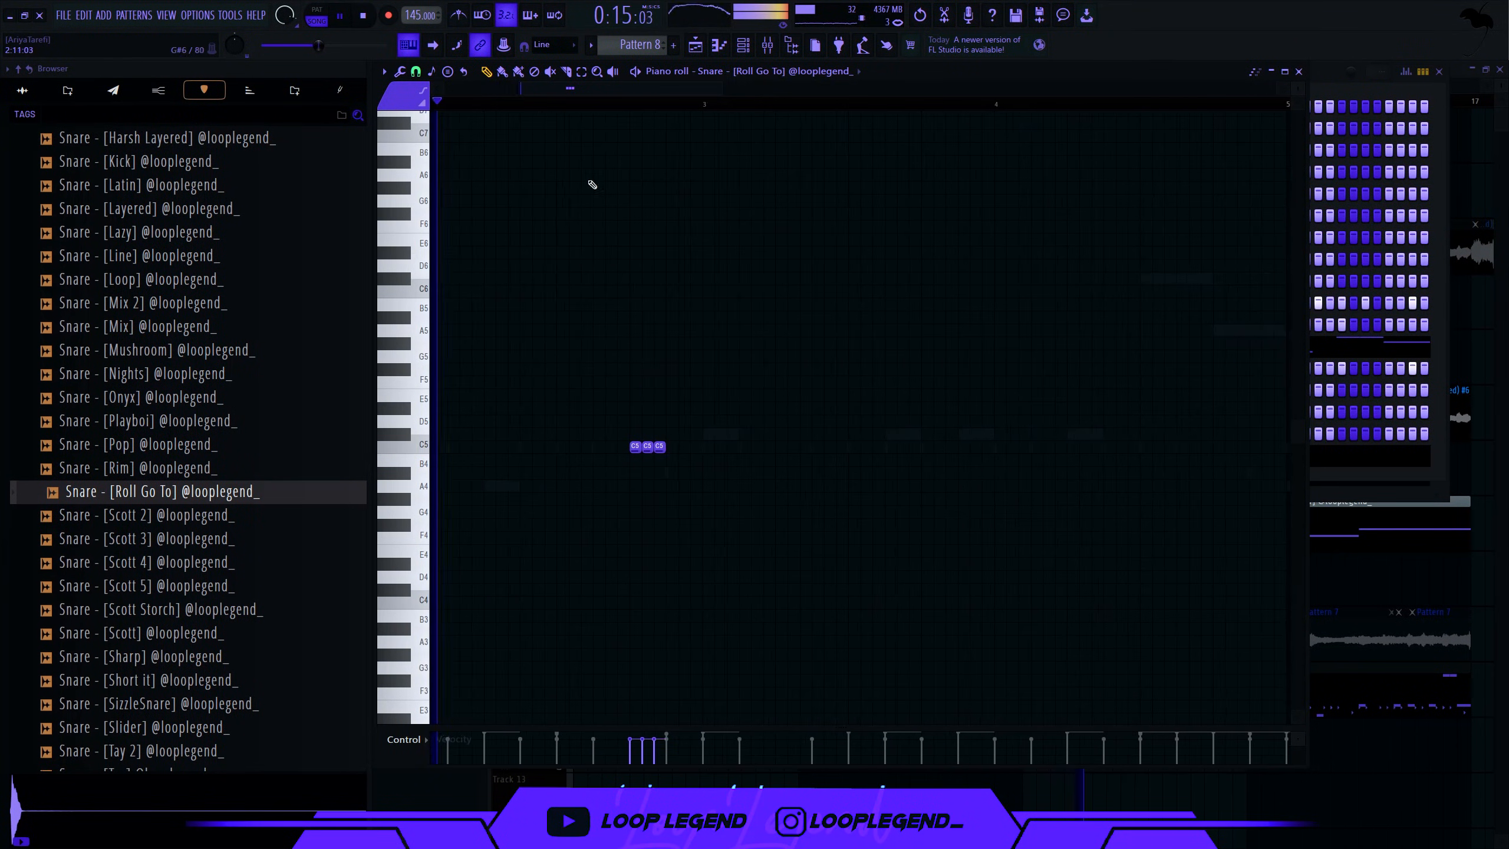
{"action": "key", "text": "Down"}
{"action": "key", "text": "Down"}
{"action": "key", "text": "Down"}
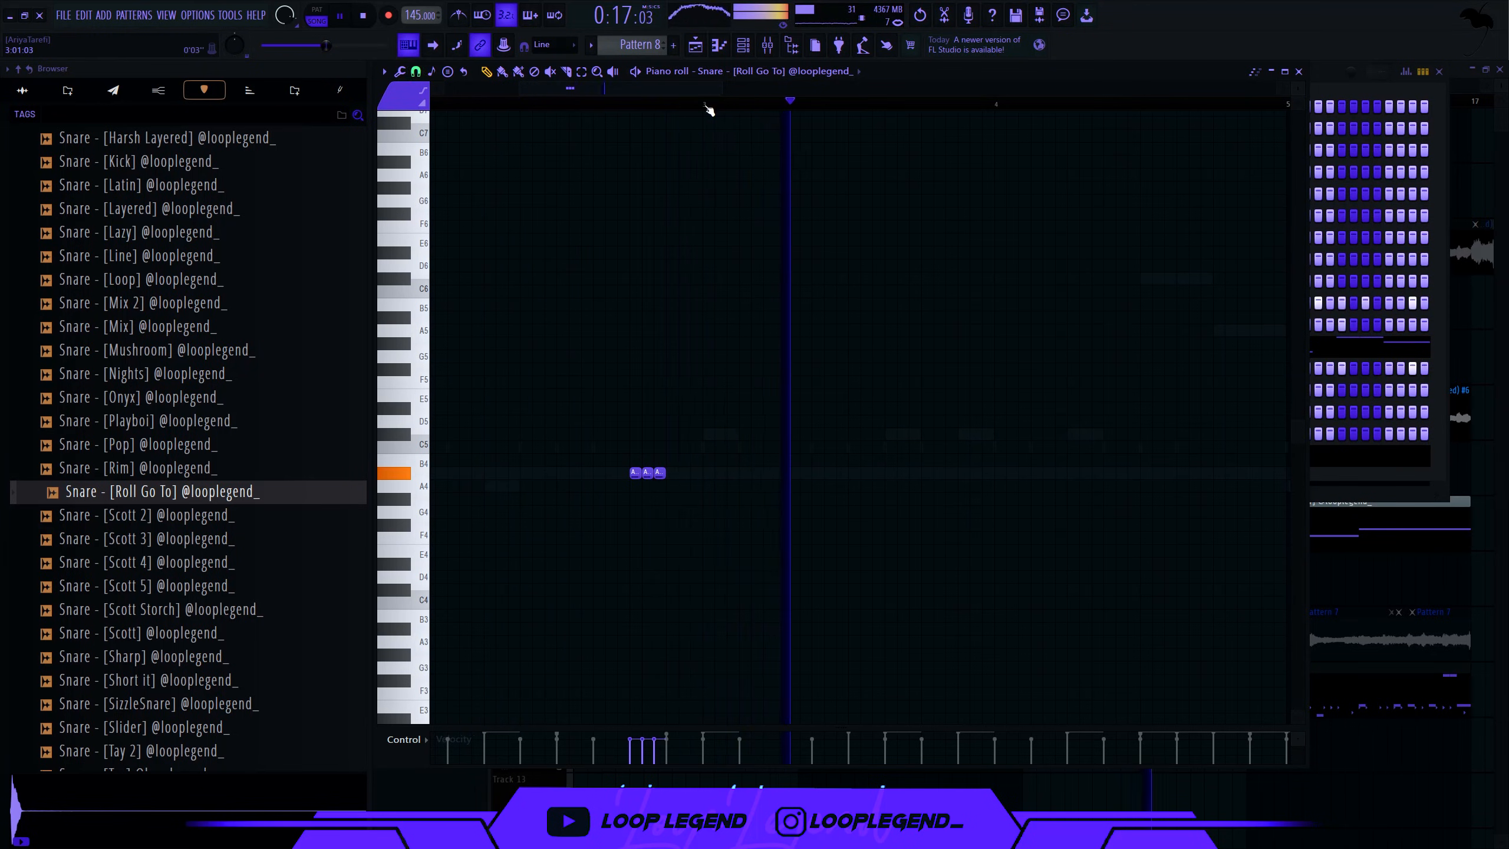
- Duplicate the notes in bars 1–2 into bars 3–4
{"action": "double_click", "coordinate": [710, 109], "text": "ctrl"}
{"action": "left_click", "coordinate": [712, 108], "text": "ctrl"}
{"action": "left_click_drag", "start_coordinate": [711, 108], "coordinate": [92, 57]}
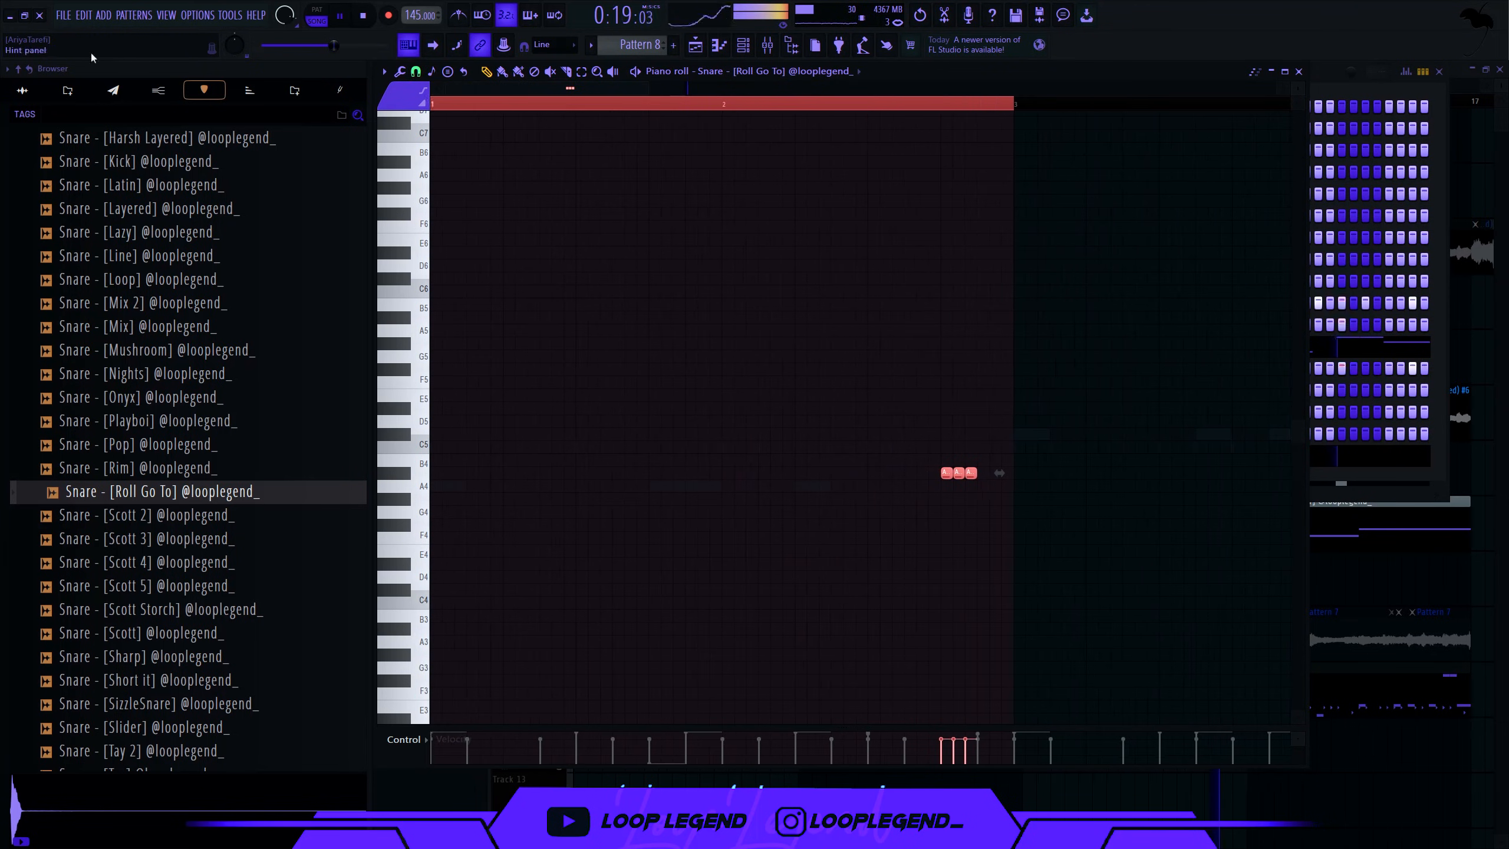
{"action": "key", "text": "ctrl+b"}
- Move the A#4 burst two steps earlier and add two spaced A#4 hits after it
{"action": "left_click", "coordinate": [593, 106]}
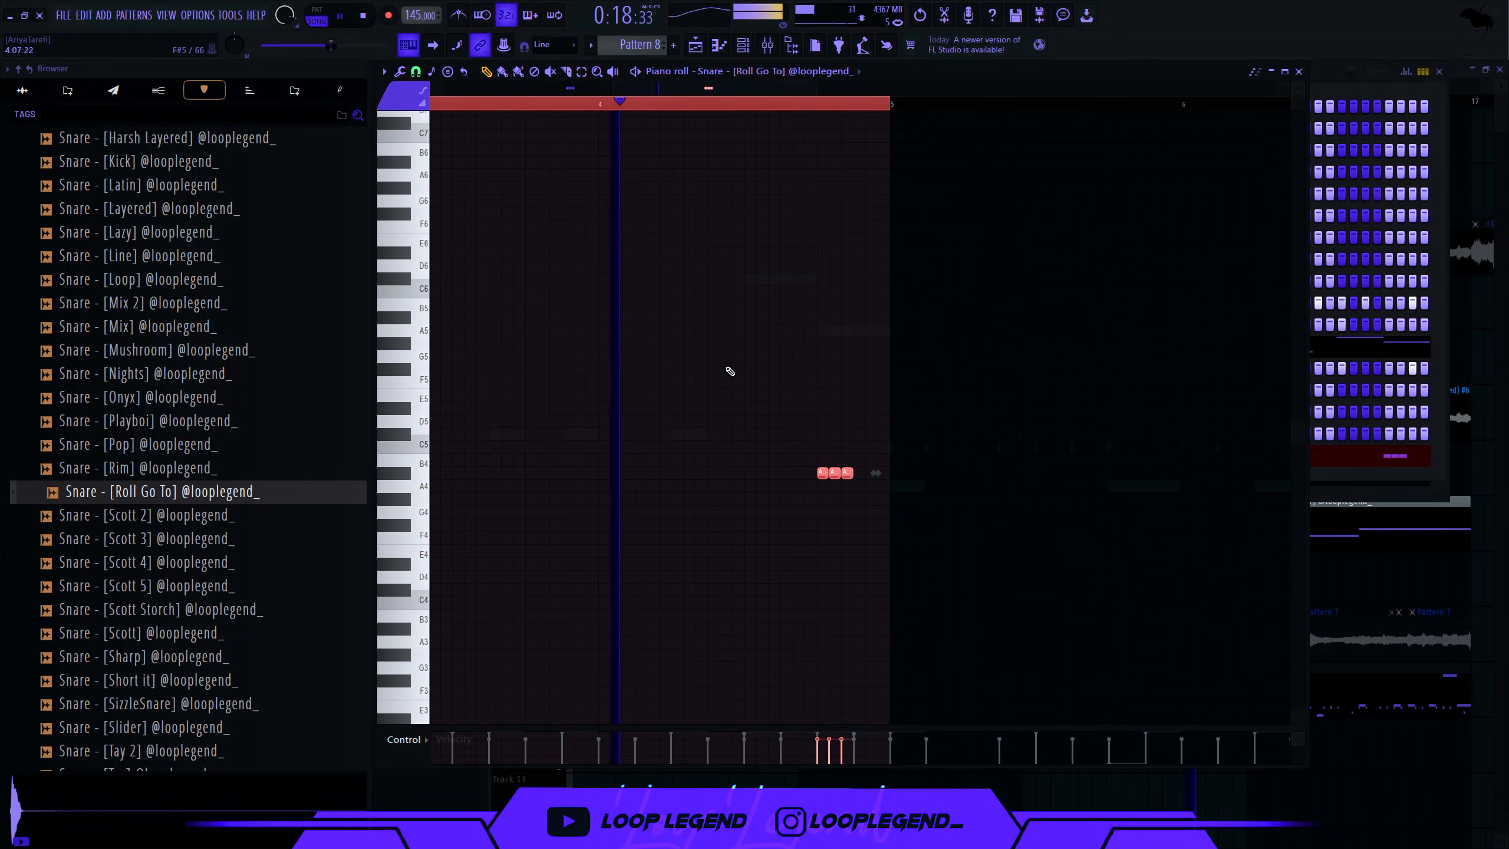
{"action": "scroll", "coordinate": [730, 371], "scroll_direction": "up", "scroll_amount": 3}
{"action": "mouse_move", "coordinate": [742, 388]}
{"action": "left_mouse_down"}
{"action": "mouse_move", "coordinate": [1033, 505]}
{"action": "mouse_move", "coordinate": [936, 472]}
{"action": "left_mouse_up"}
{"action": "key", "text": "space"}
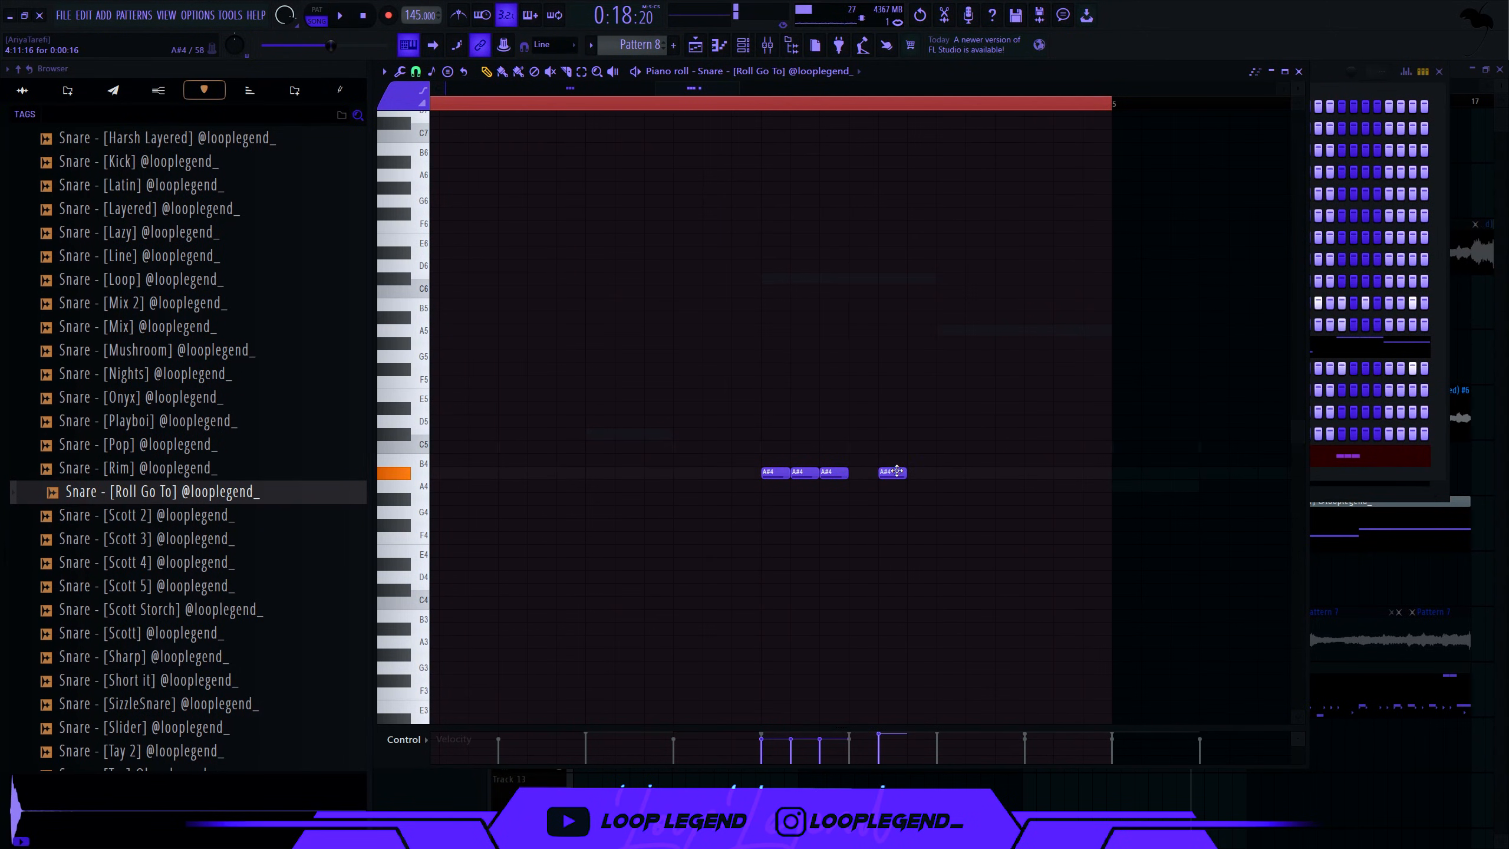
{"action": "key", "text": "space"}
{"action": "left_click", "coordinate": [951, 473]}
{"action": "left_click", "coordinate": [1009, 473]}
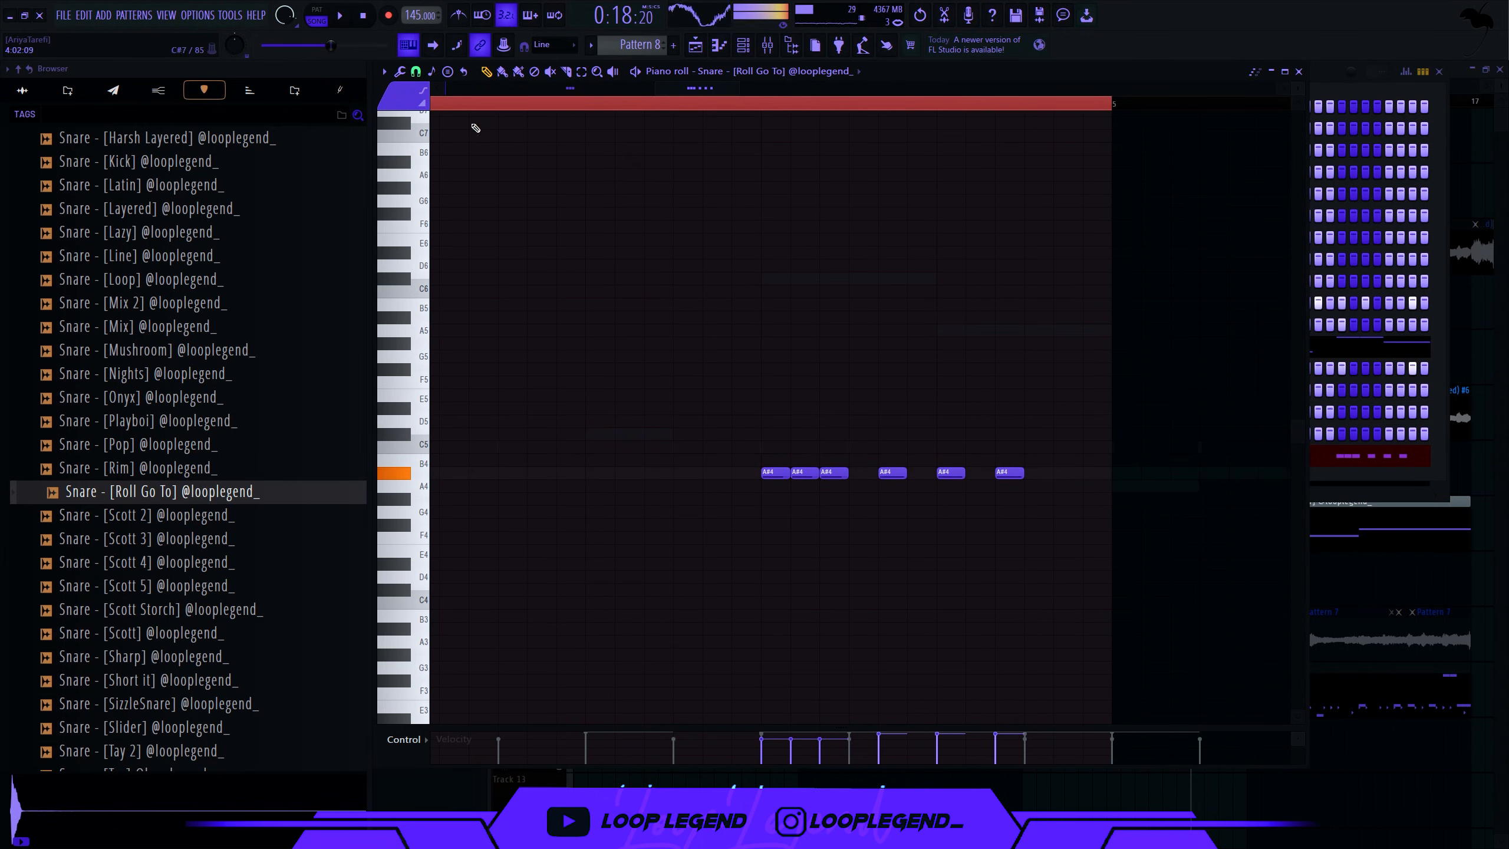
{"action": "left_click", "coordinate": [416, 71]}
{"action": "left_click", "coordinate": [439, 246]}
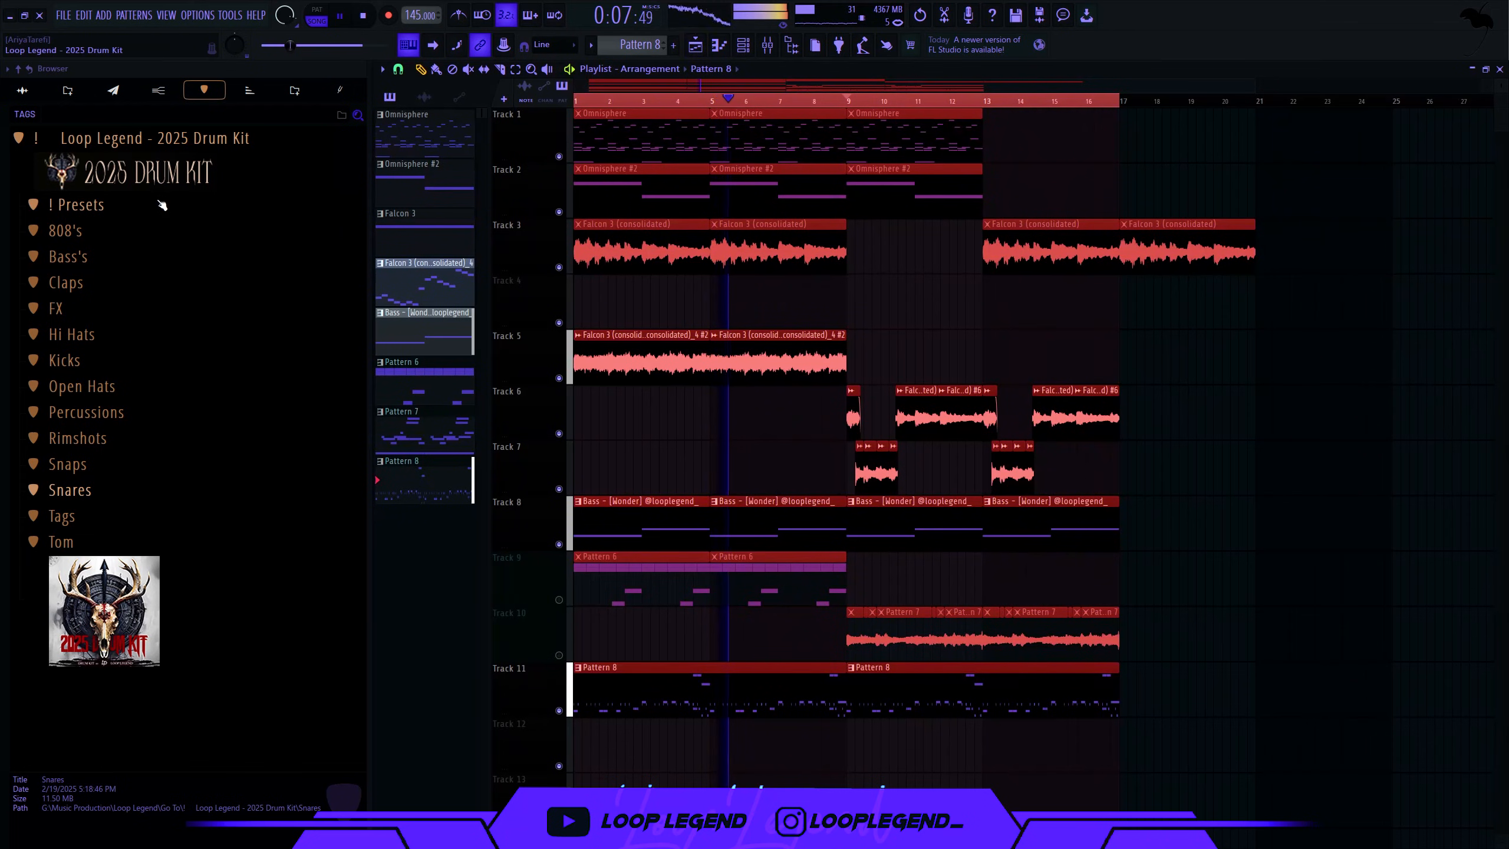
- Load Punchy Master 2025 onto the master and route the drum channels to free inserts with Ctrl+L
{"action": "left_click", "coordinate": [162, 206]}
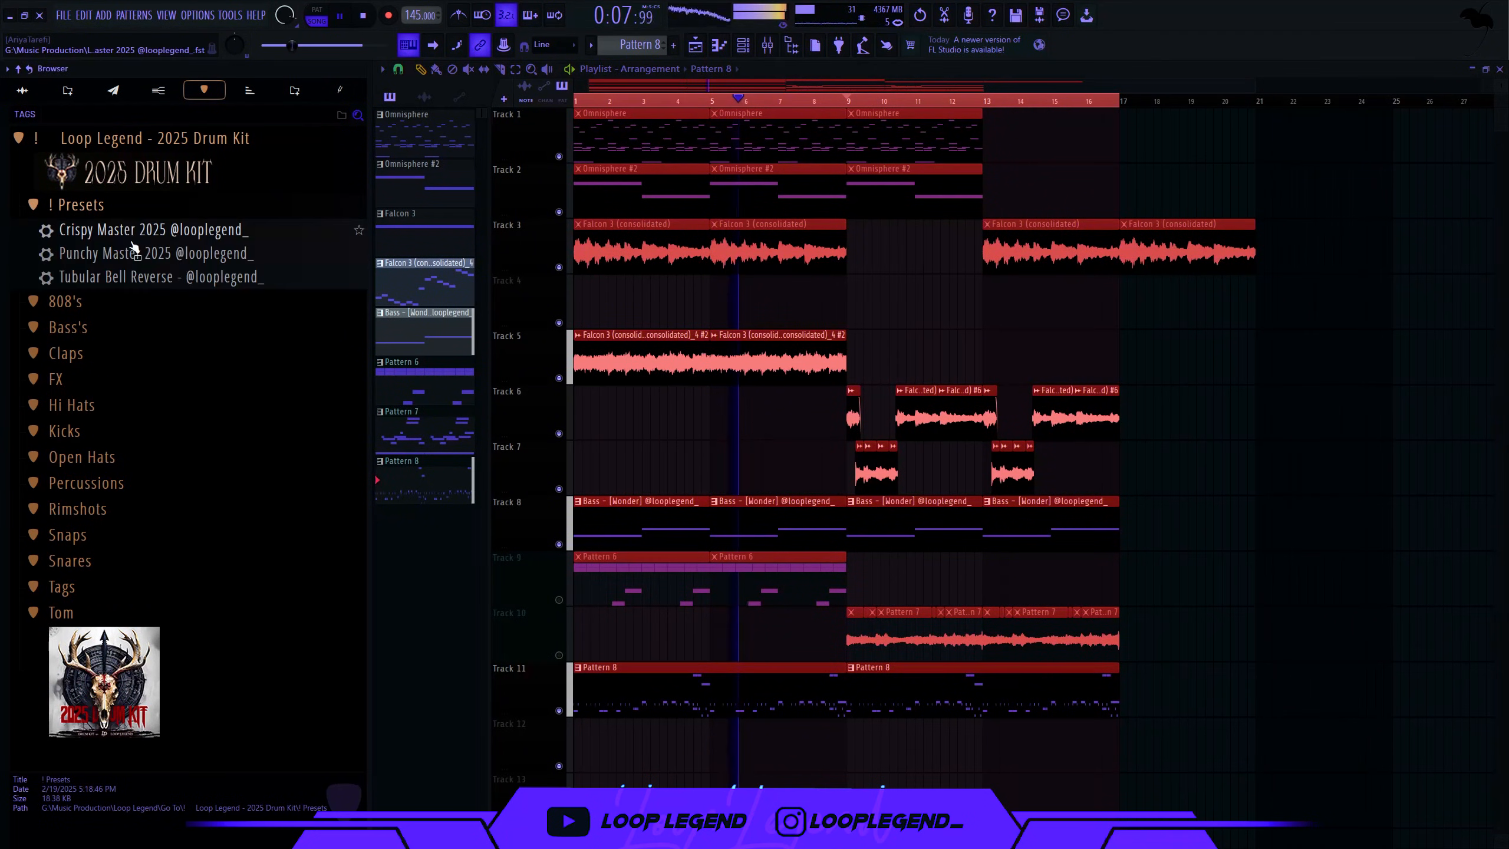
{"action": "left_click_drag", "start_coordinate": [160, 253], "coordinate": [499, 337]}
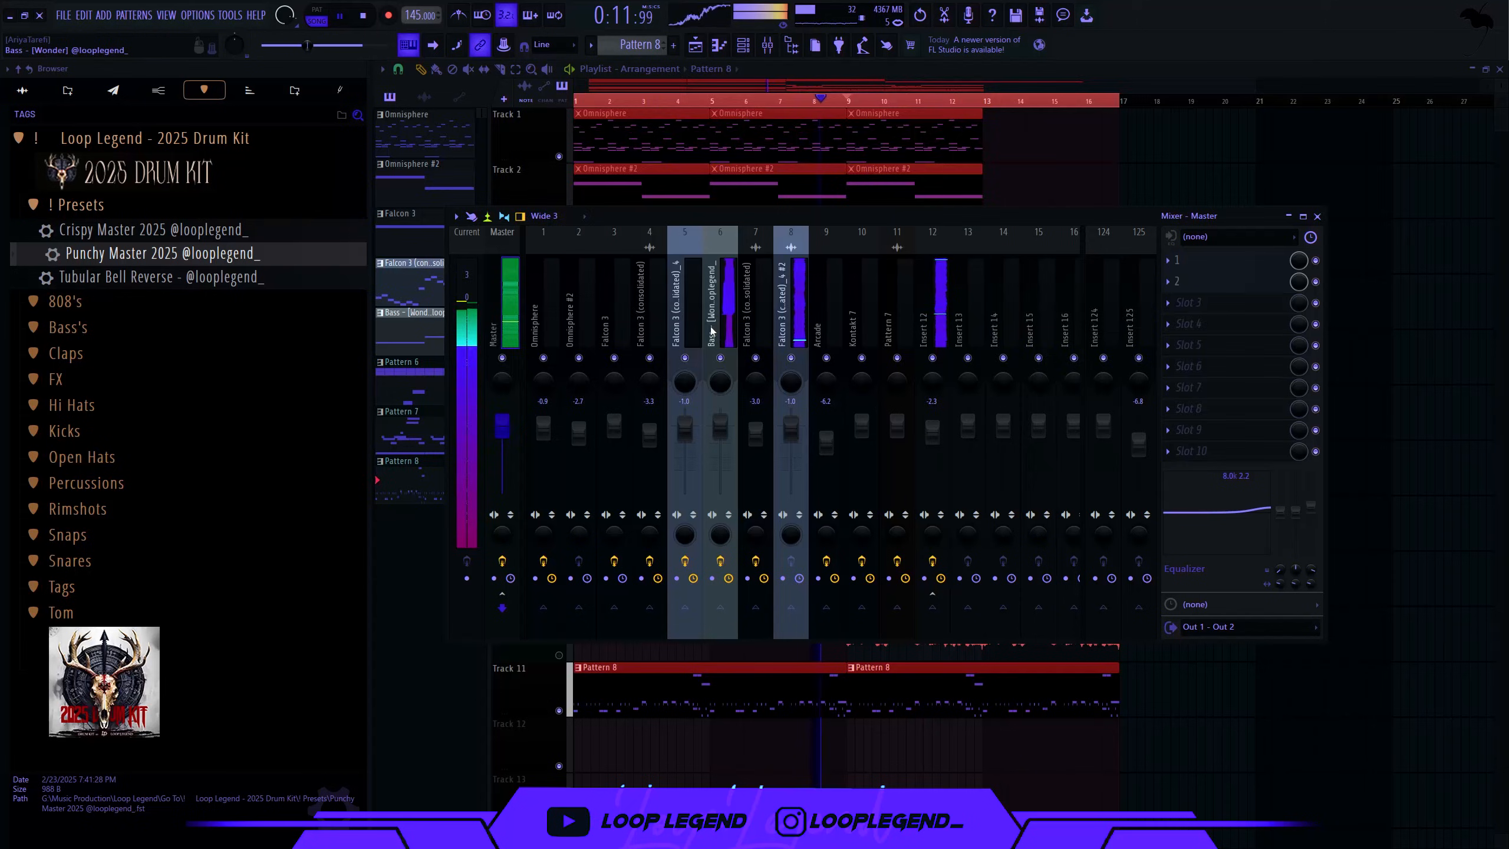
{"action": "key", "text": "F6"}
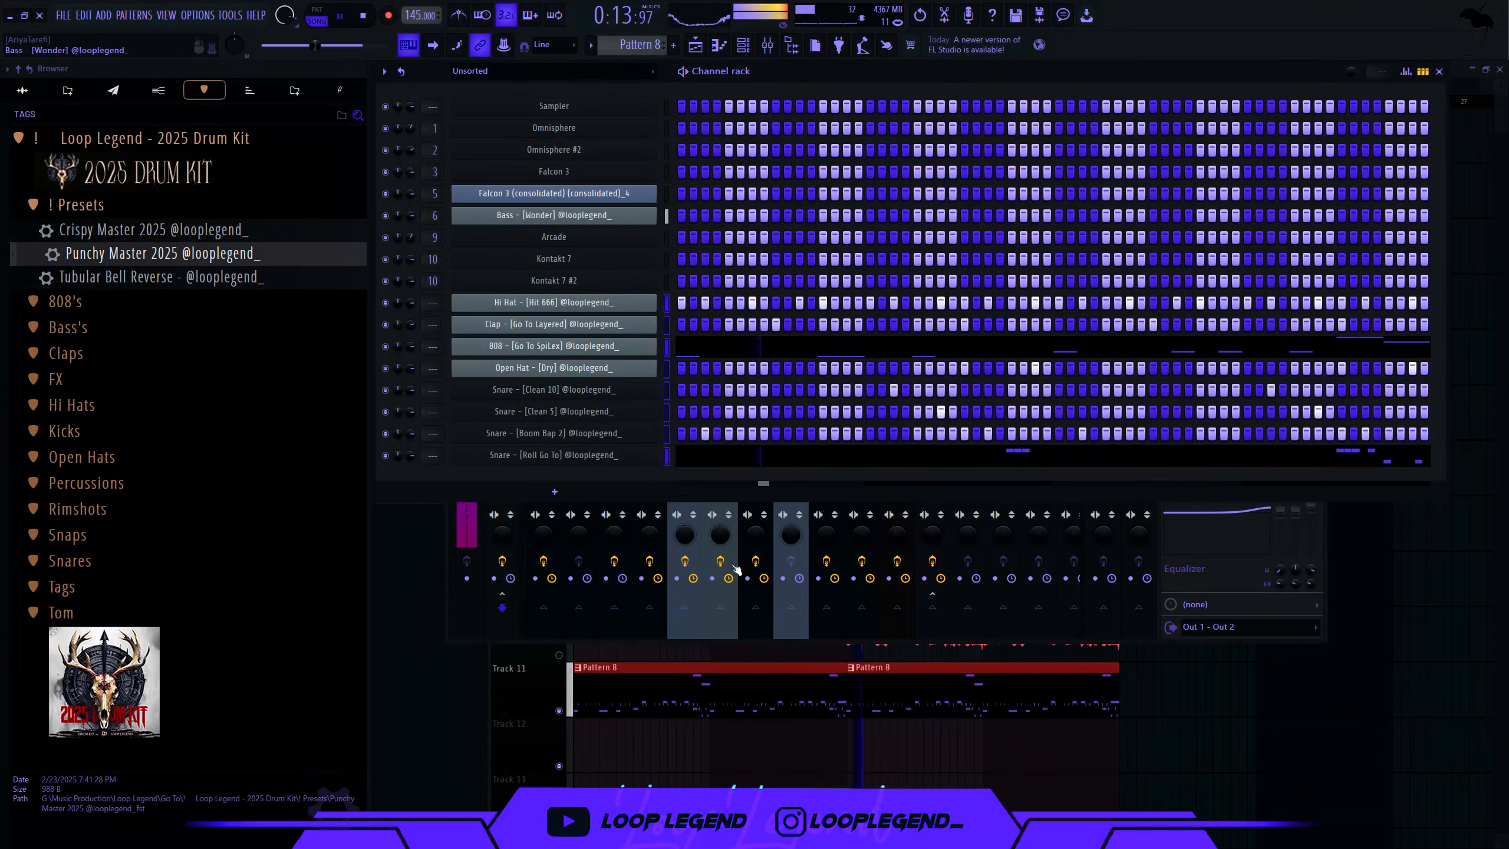
{"action": "key", "text": "ctrl+l"}
{"action": "key", "text": "F6"}
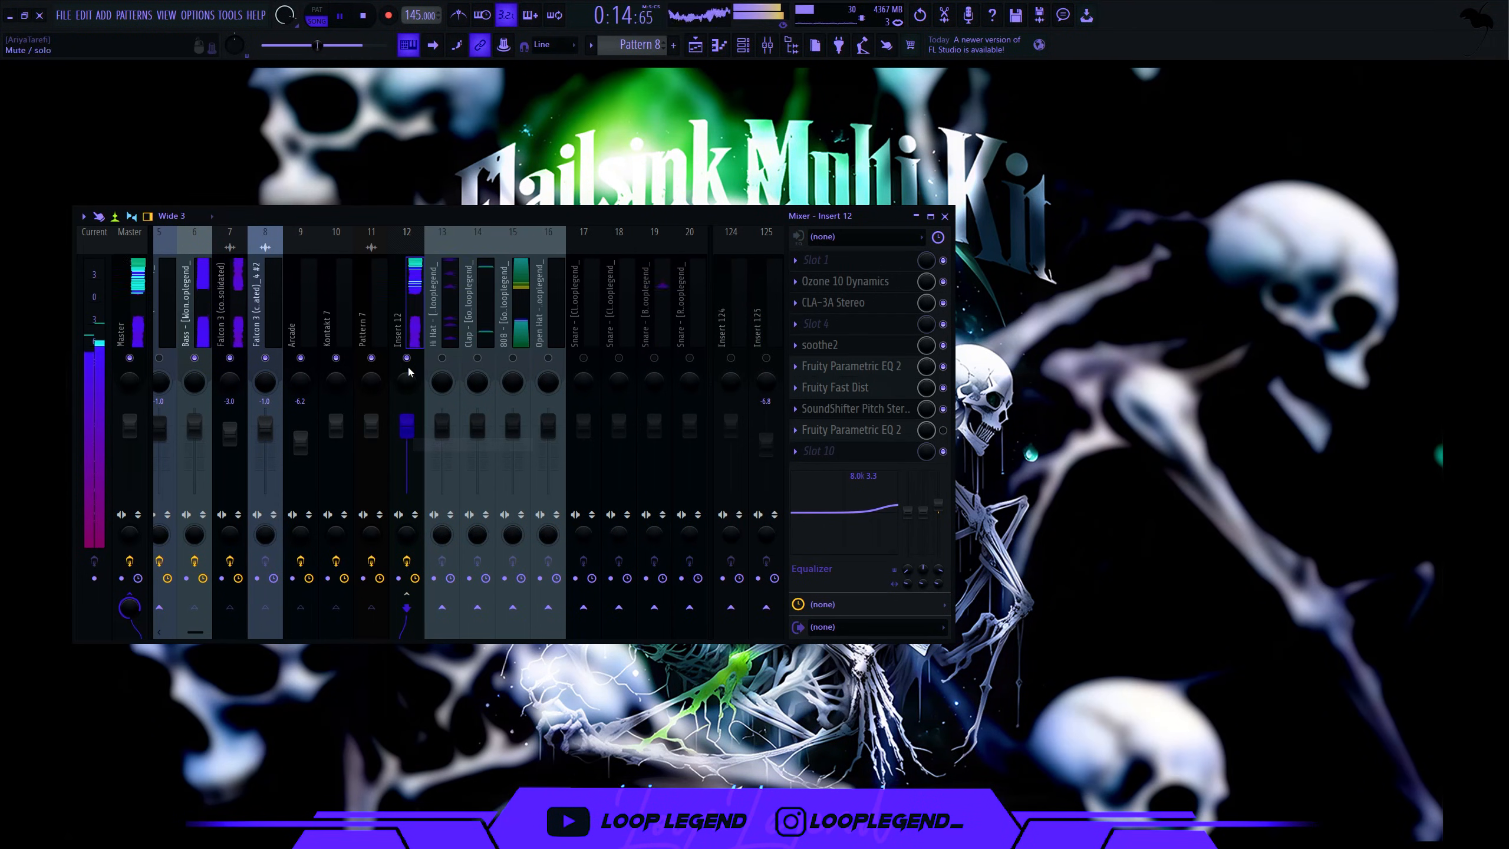
- Bring Insert 12 to about -7.3 dB and the Clap down to -2.0 dB
{"action": "mouse_move", "coordinate": [406, 425]}
{"action": "left_mouse_down"}
{"action": "mouse_move", "coordinate": [406, 452]}
{"action": "mouse_move", "coordinate": [414, 415]}
{"action": "left_mouse_up"}
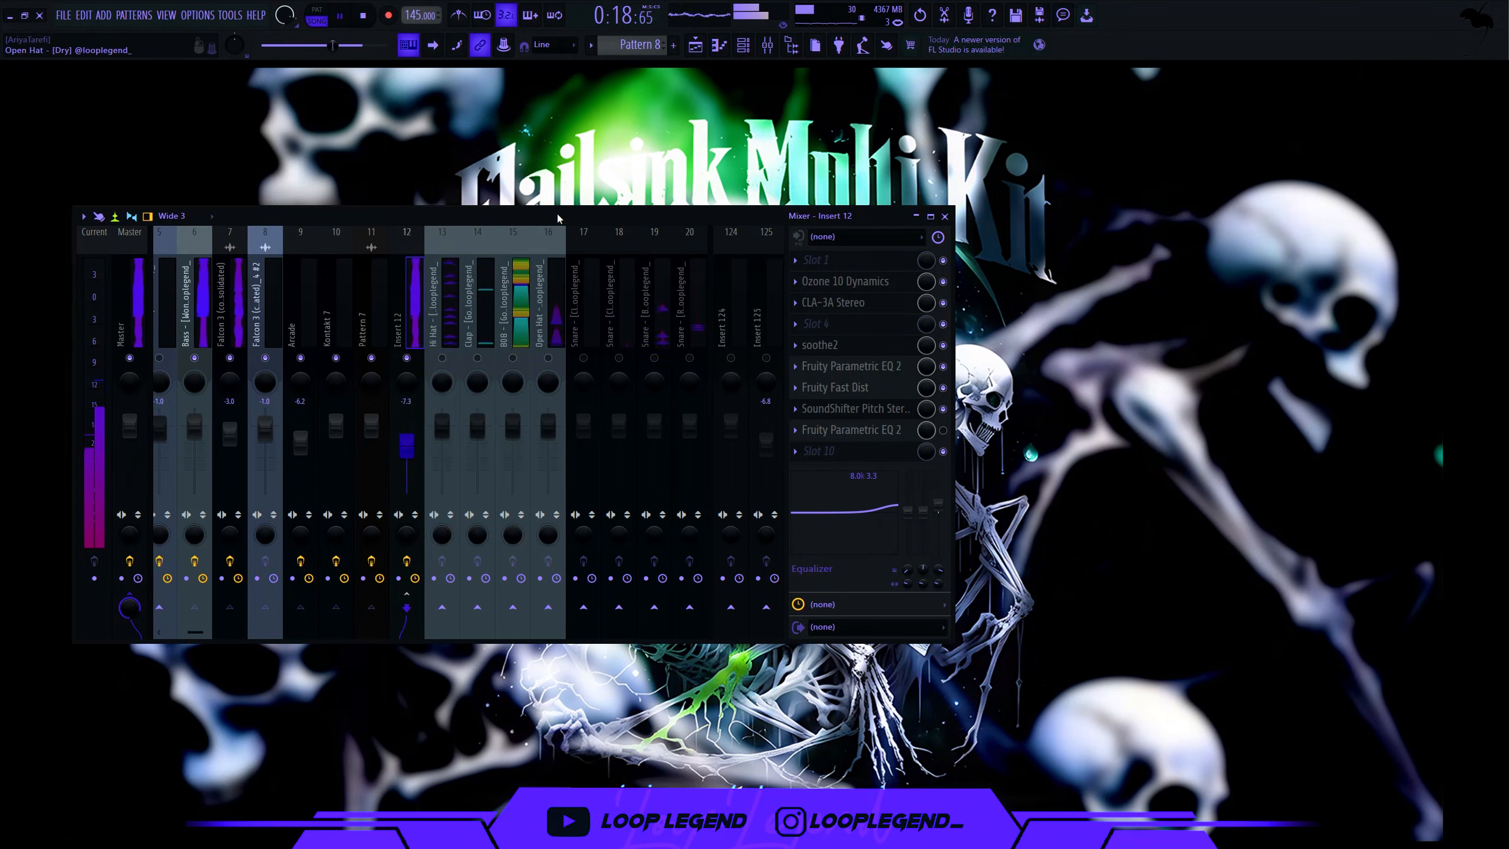
{"action": "left_click_drag", "start_coordinate": [559, 218], "coordinate": [602, 207]}
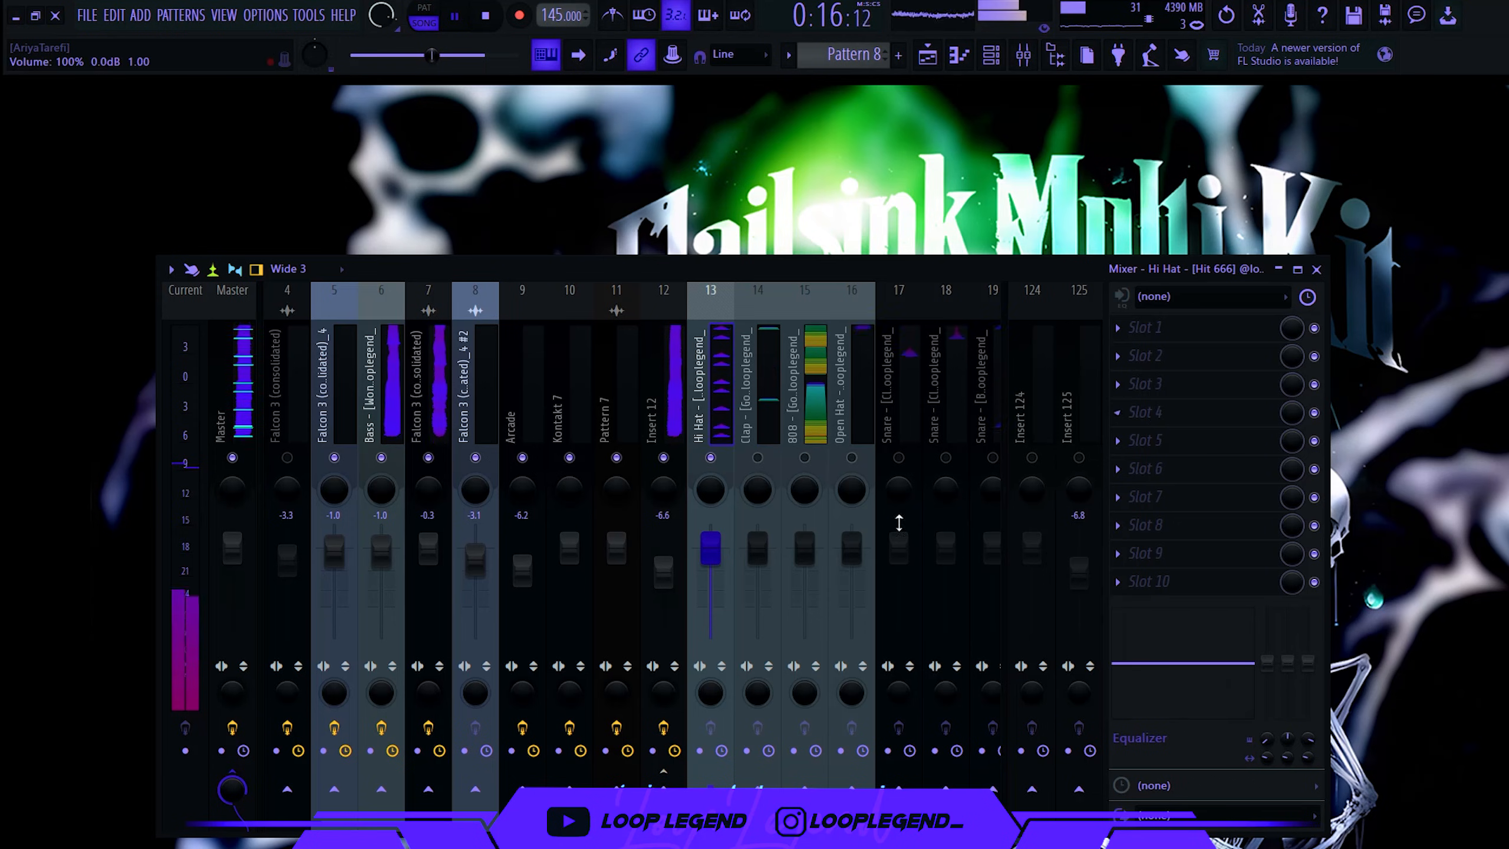
{"action": "left_click", "coordinate": [761, 515]}
{"action": "left_click_drag", "start_coordinate": [763, 519], "coordinate": [730, 574]}
- Unmute inserts 16–20 and the 808 insert, setting the 808 to -1.0 dB
{"action": "left_click", "coordinate": [852, 457]}
{"action": "left_click", "coordinate": [899, 457]}
{"action": "left_click", "coordinate": [862, 422]}
{"action": "left_click", "coordinate": [903, 418]}
{"action": "left_click", "coordinate": [946, 457]}
{"action": "left_click", "coordinate": [992, 457]}
{"action": "left_click_drag", "start_coordinate": [958, 419], "coordinate": [867, 458]}
{"action": "left_click", "coordinate": [884, 457]}
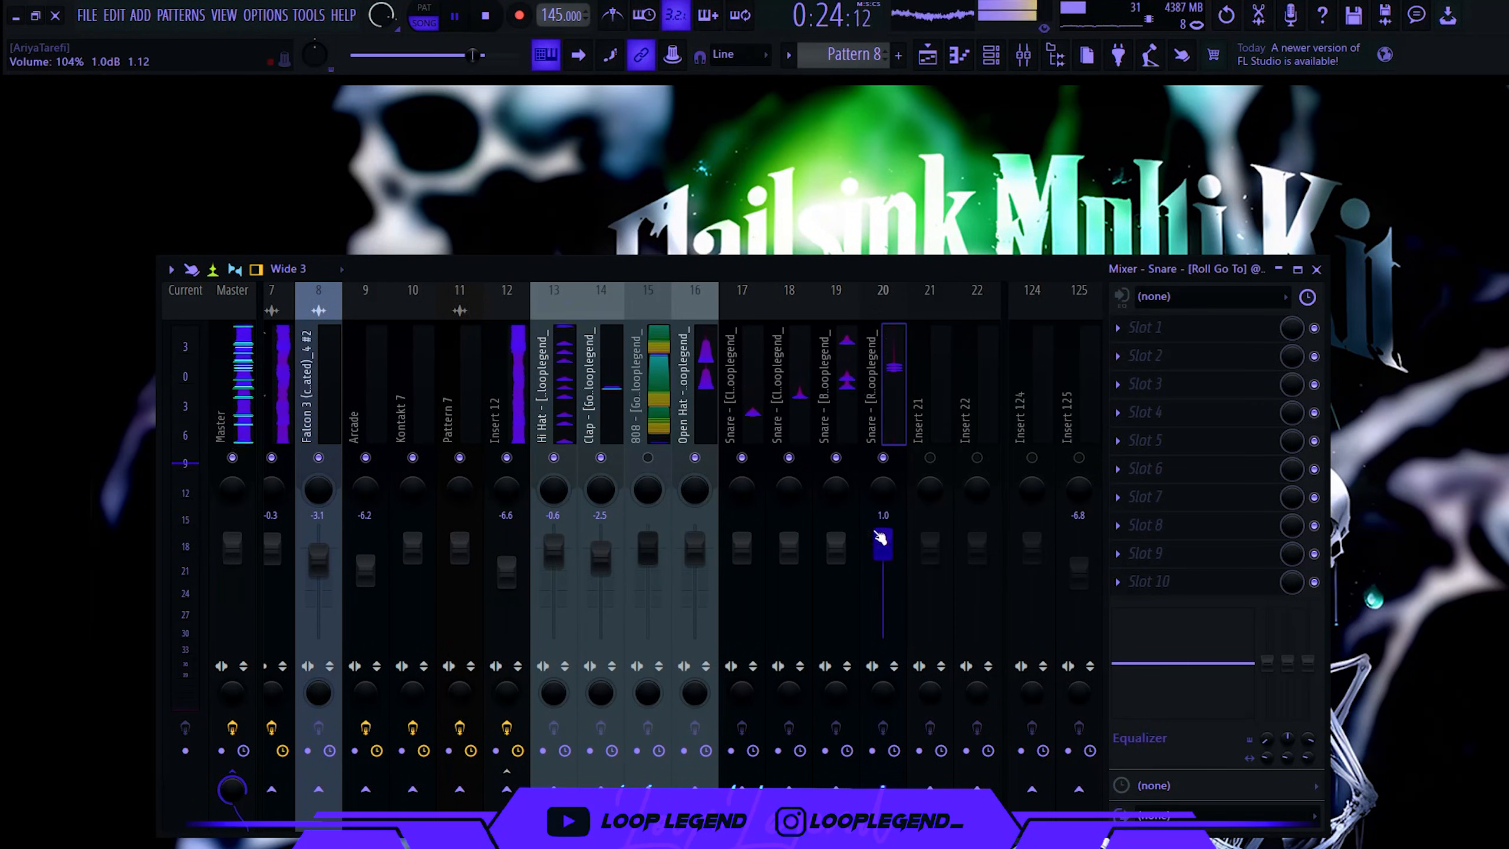
{"action": "left_click", "coordinate": [648, 456]}
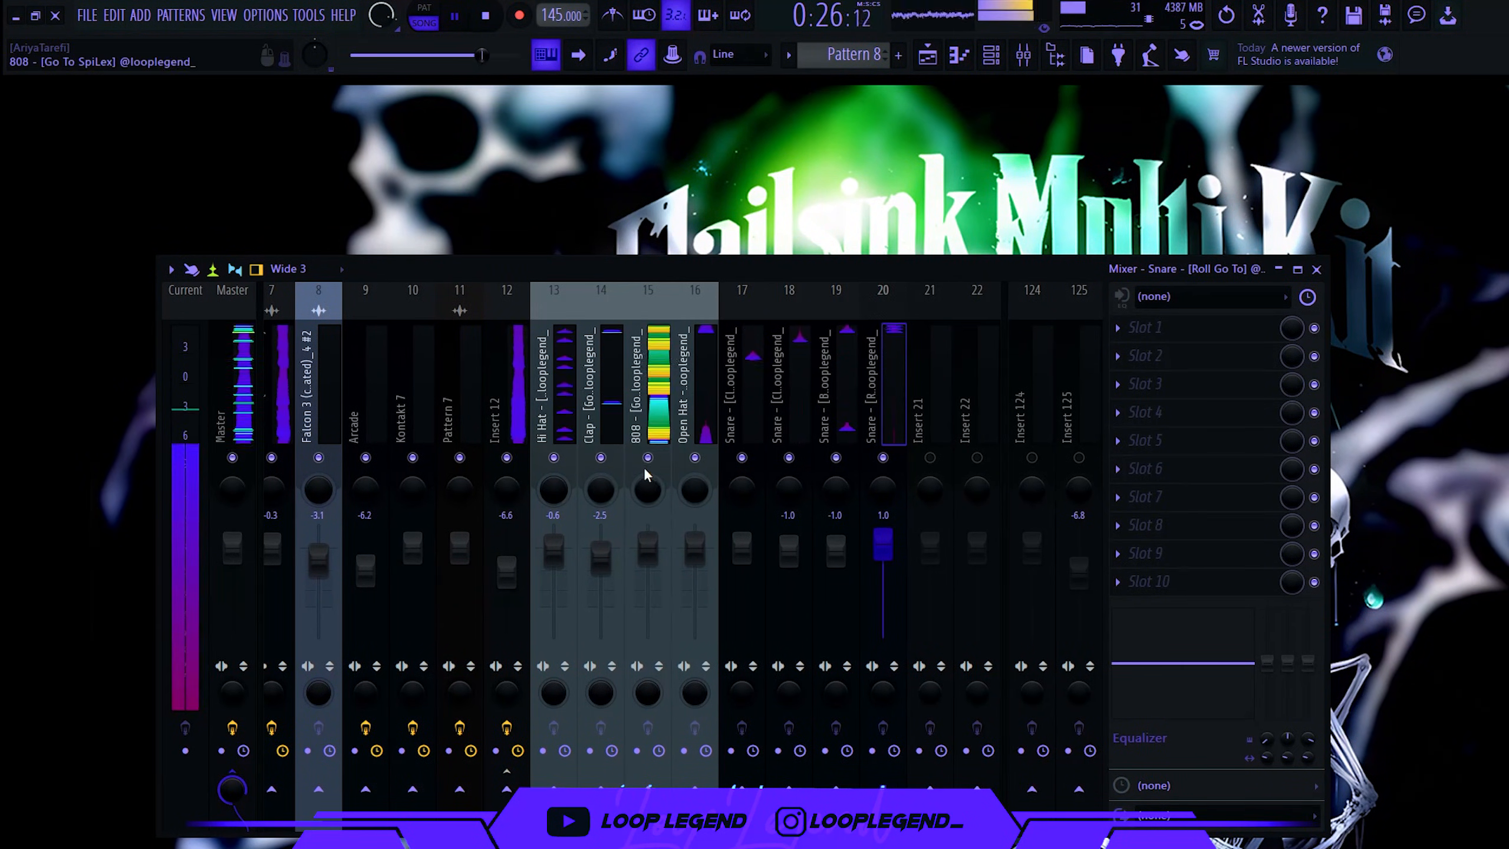
{"action": "left_click_drag", "start_coordinate": [644, 531], "coordinate": [642, 534]}
{"action": "left_click", "coordinate": [647, 391]}
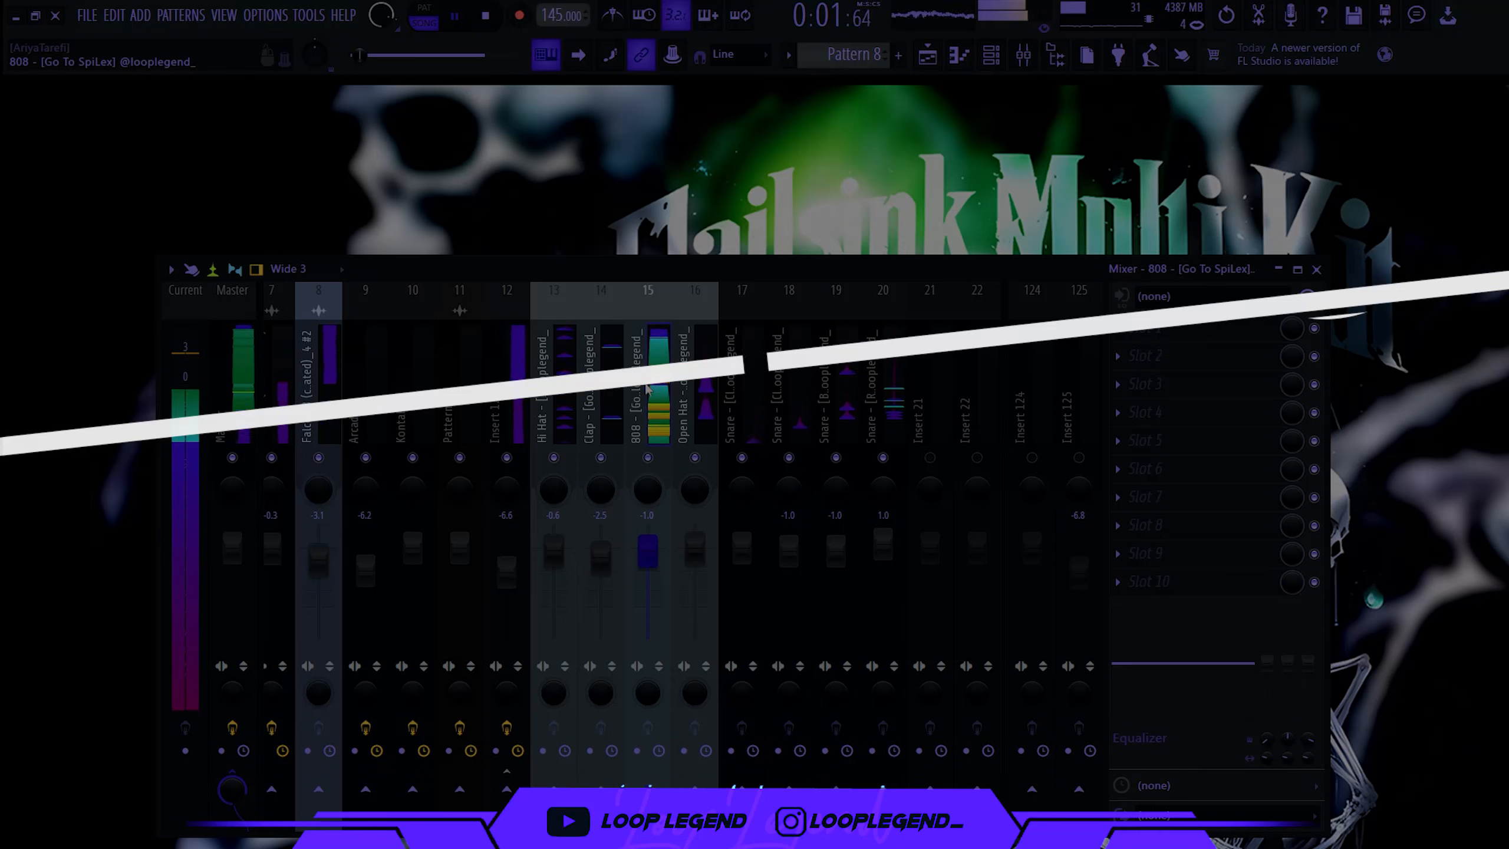